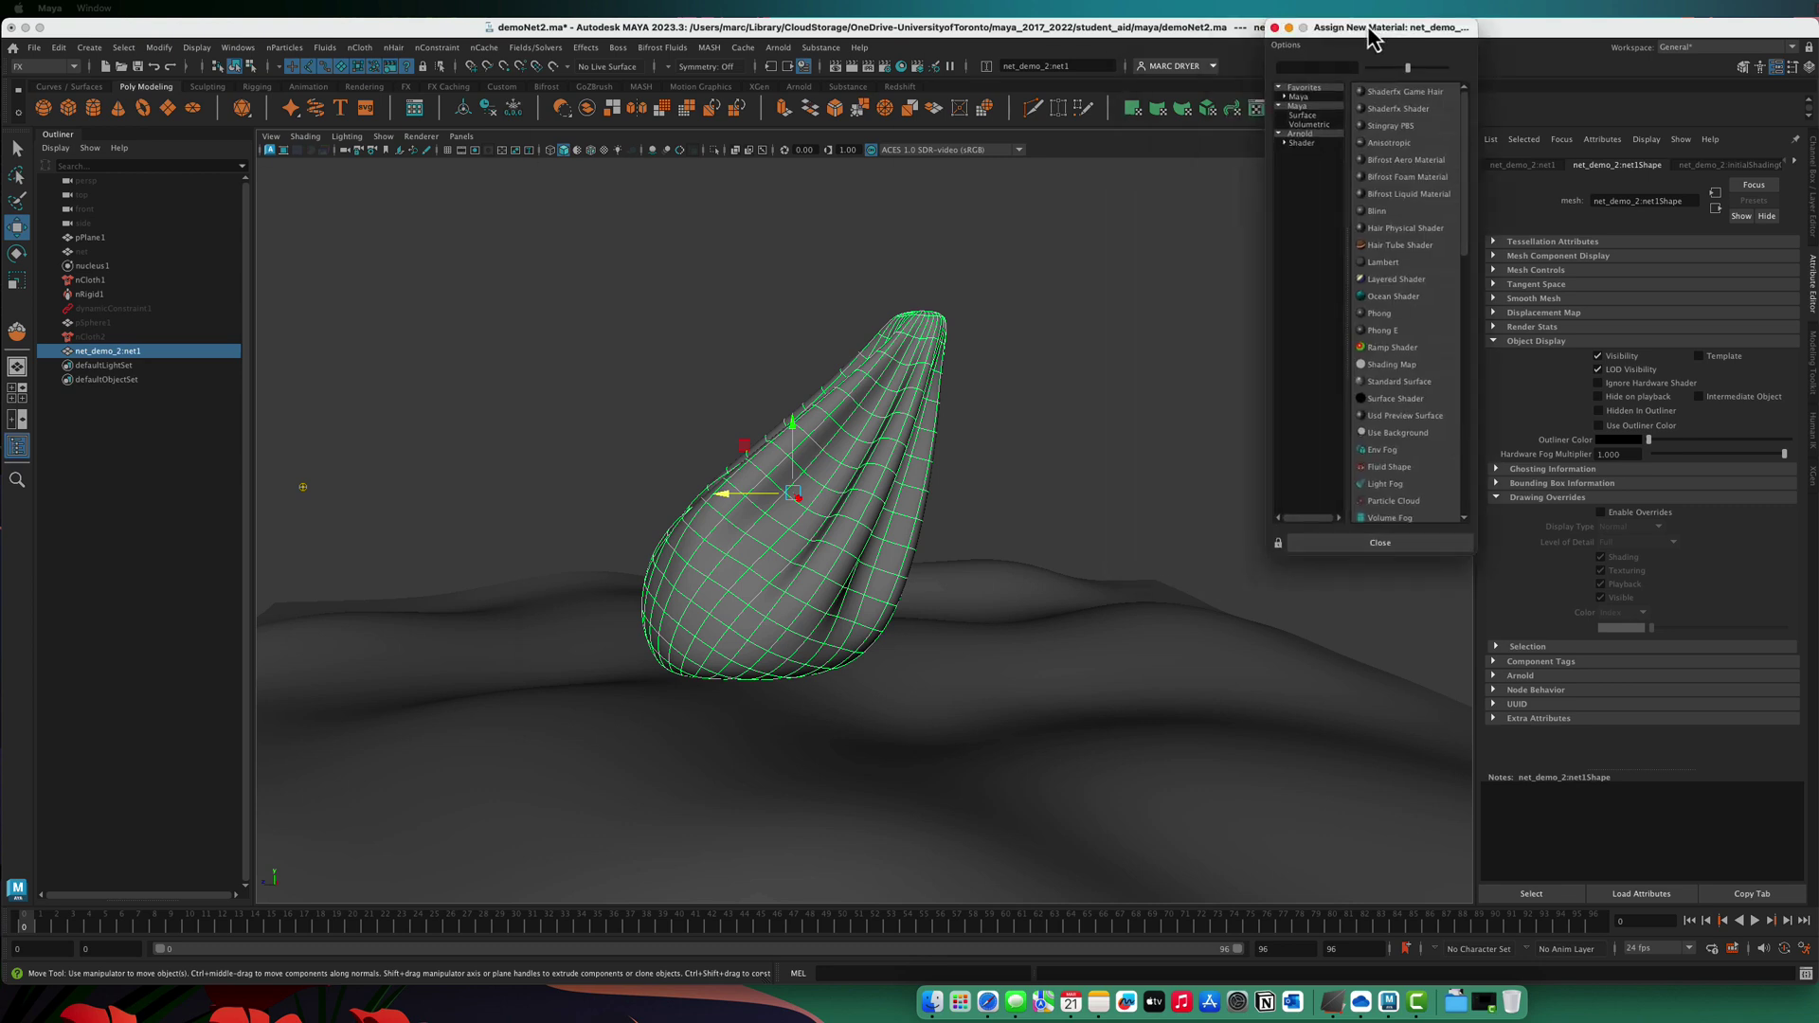
Step: Assign a new Arnold aiStandardSurface1 material to the net bag mesh
drag(1354, 99, 1270, 233)
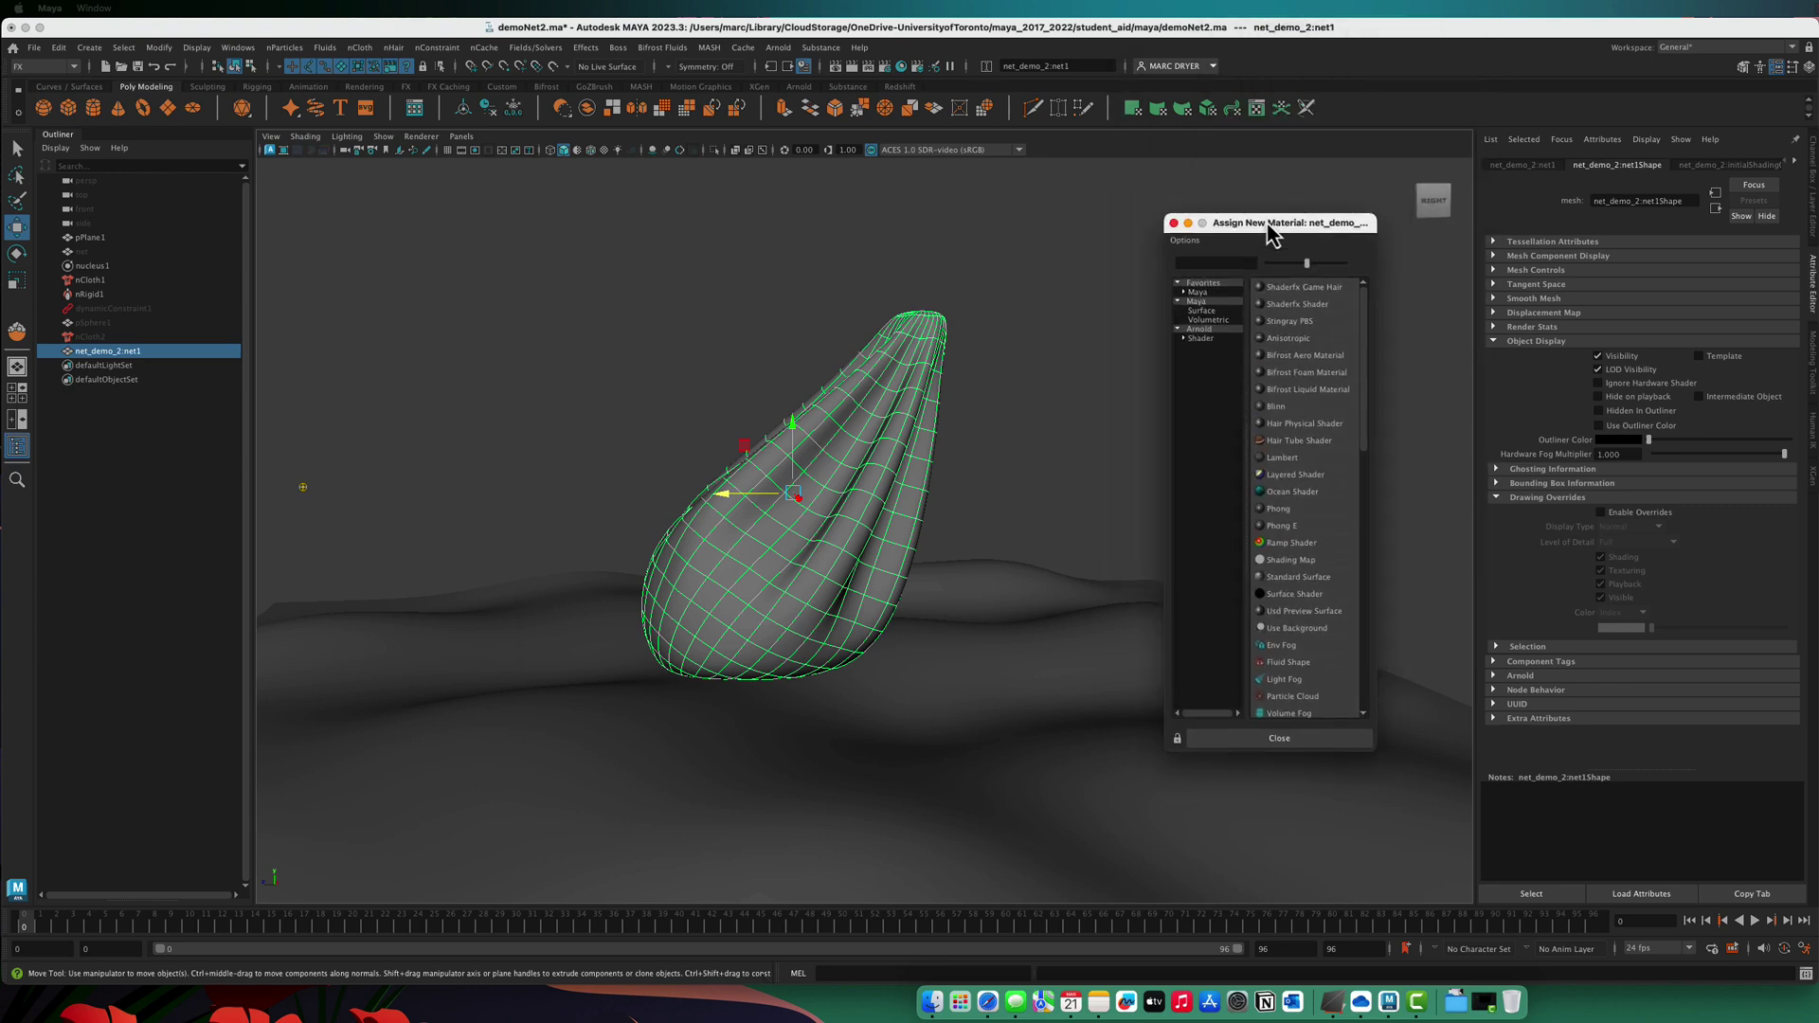
click(1202, 339)
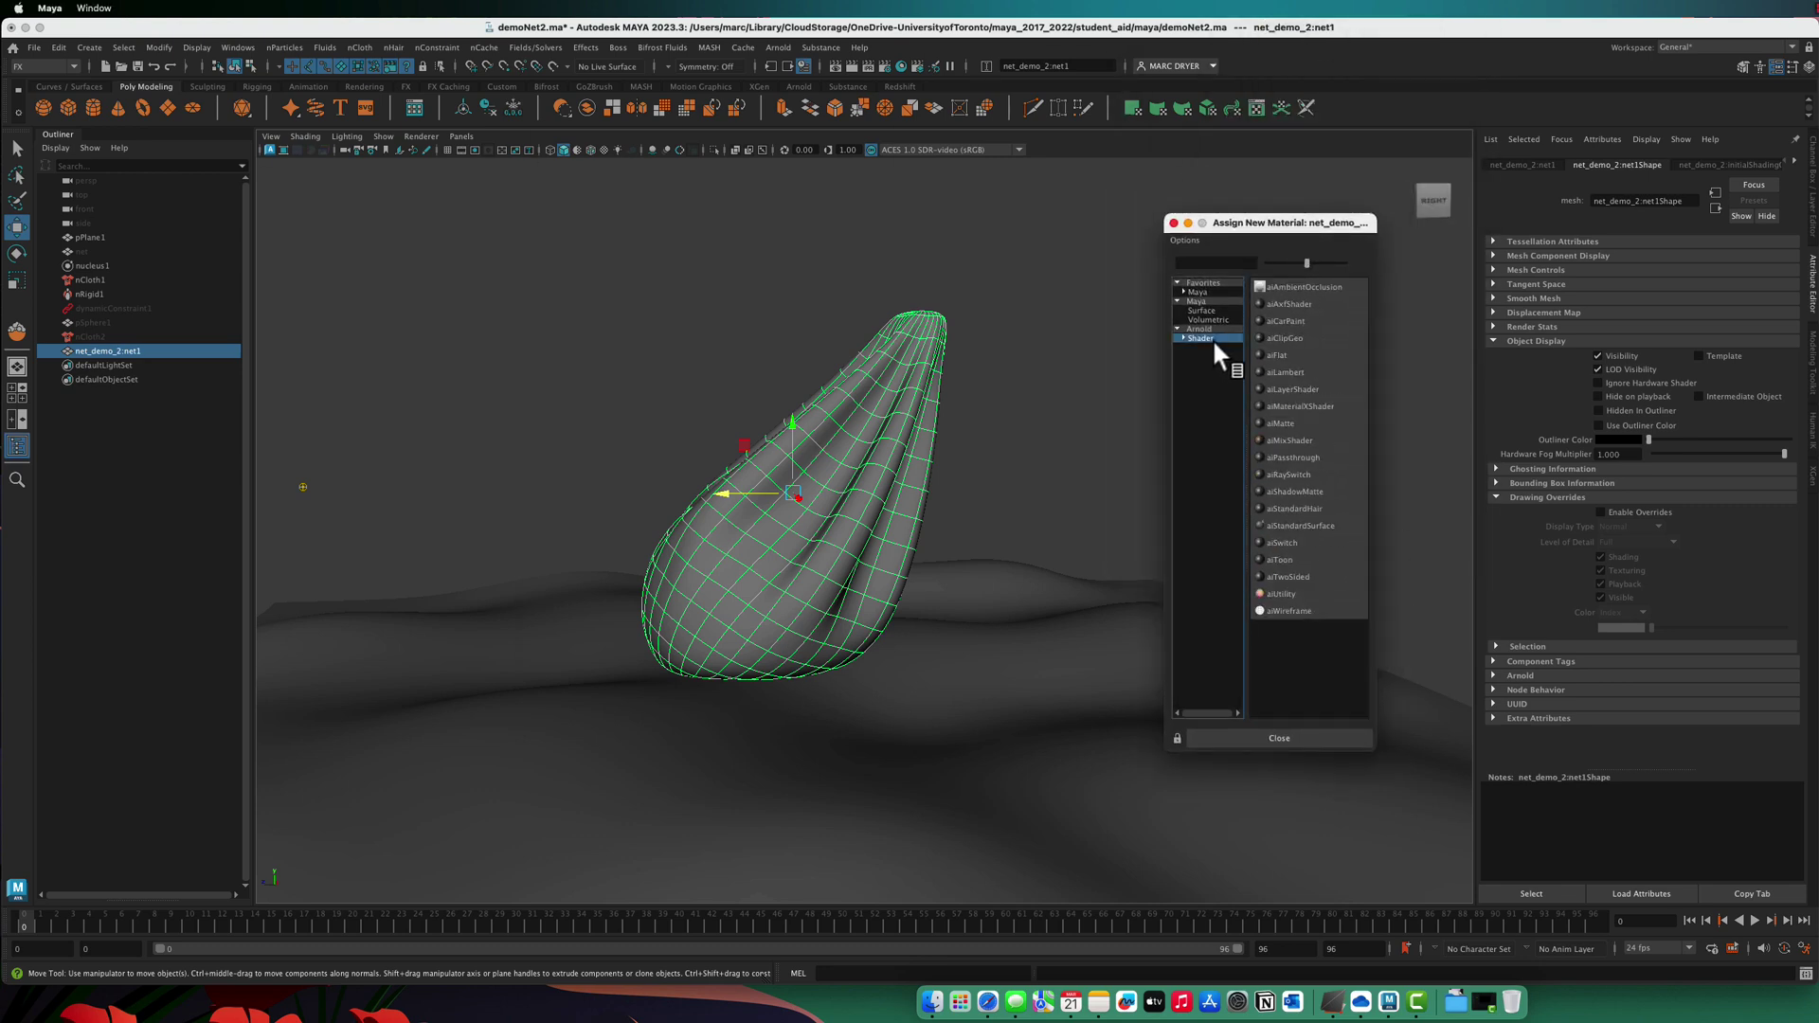
click(1320, 523)
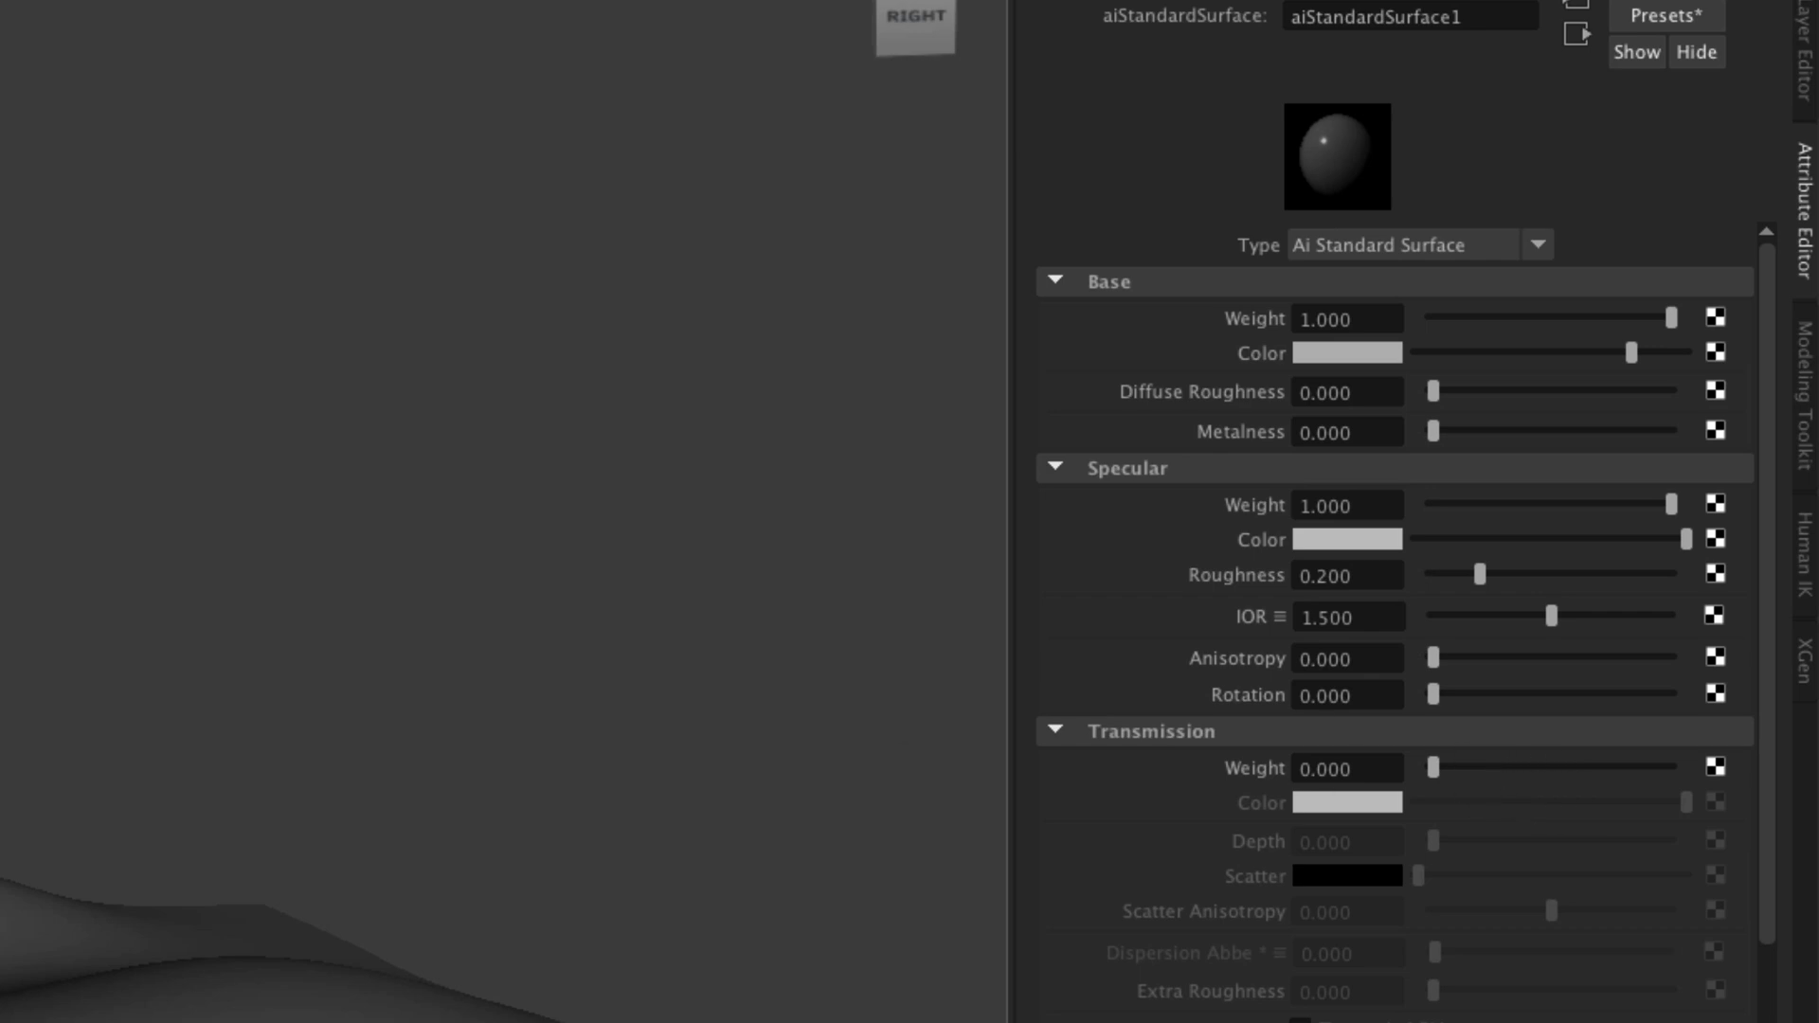
Step: Map a 2D Grid texture to Transmission Weight and show textures in the viewport
drag(180, 76, 555, 133)
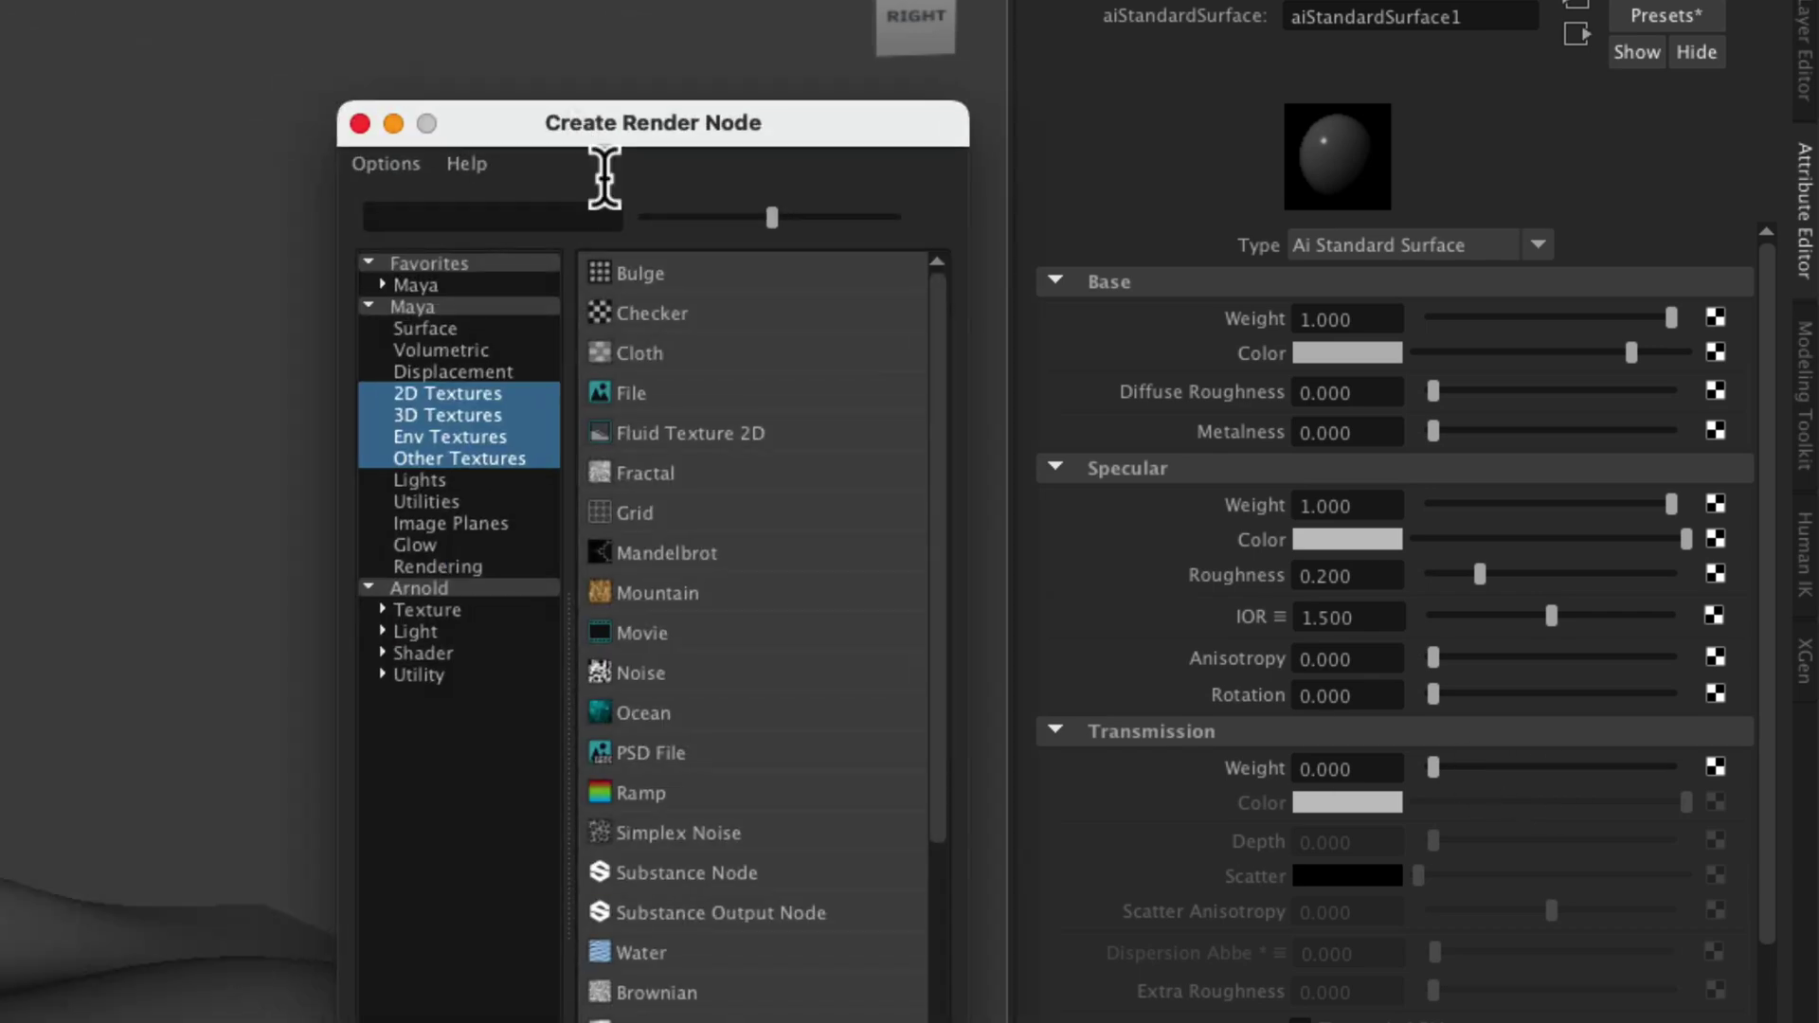
click(425, 393)
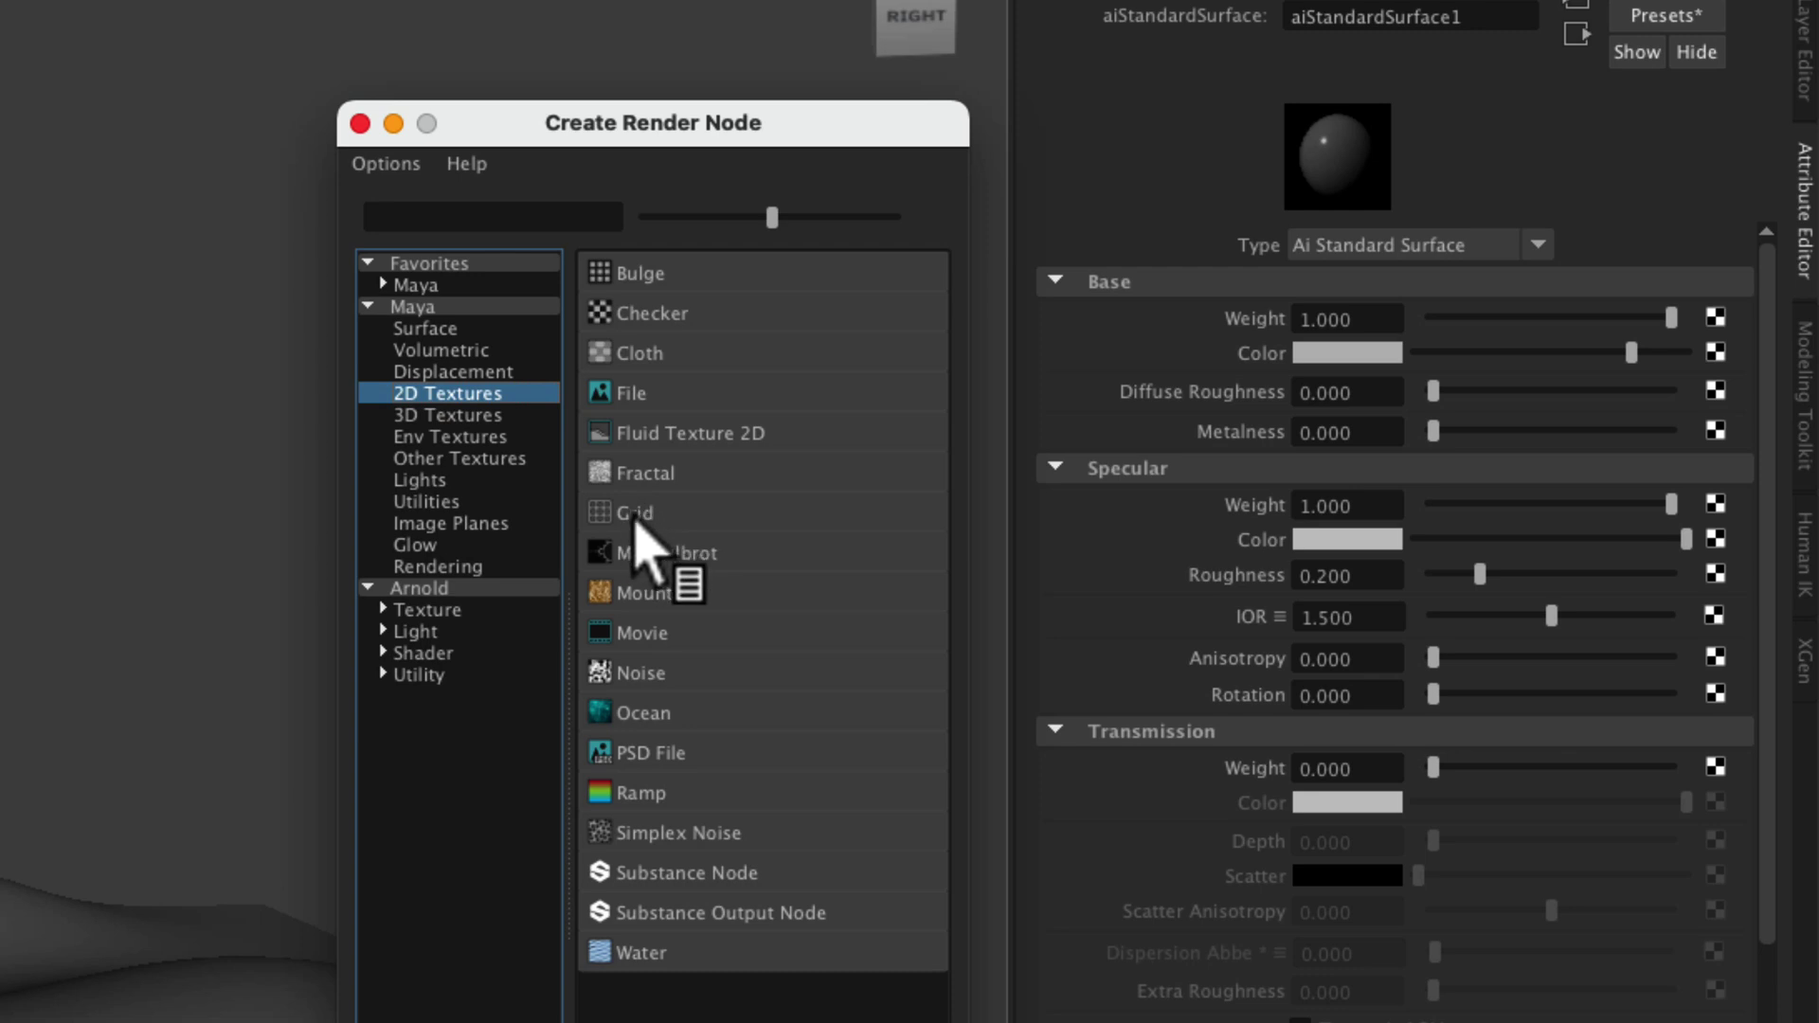
click(633, 519)
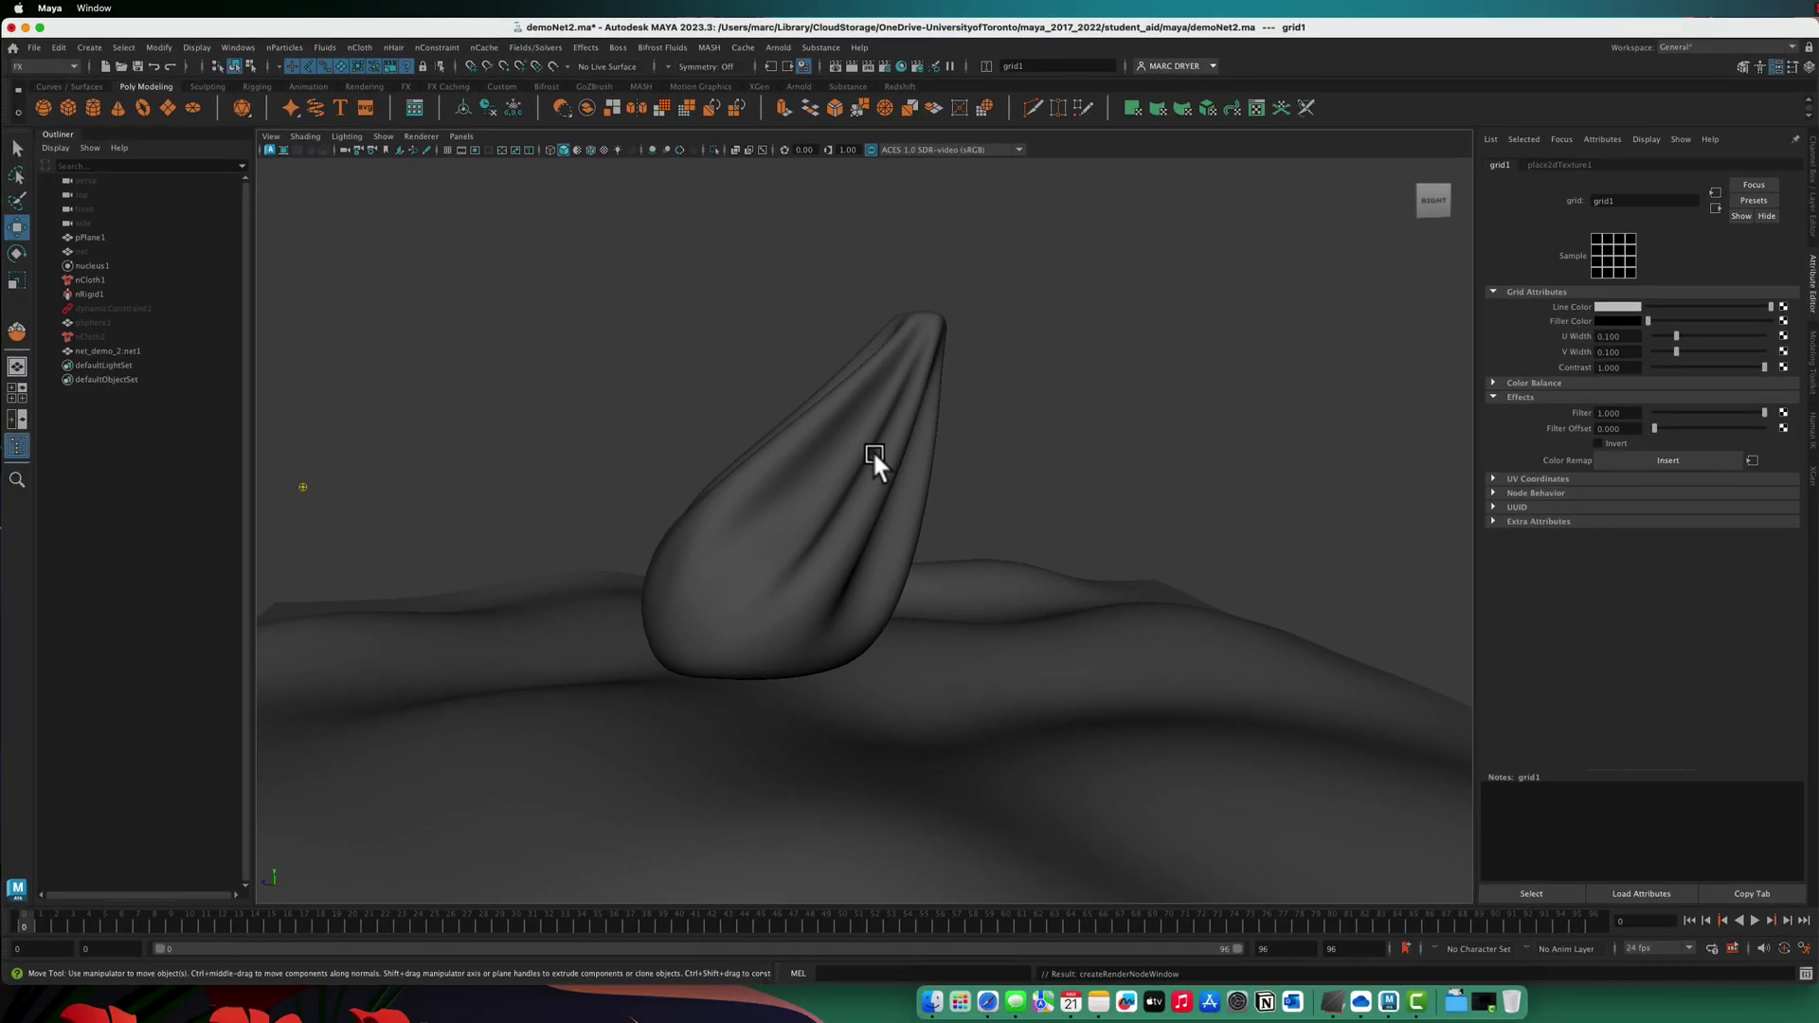
key(6)
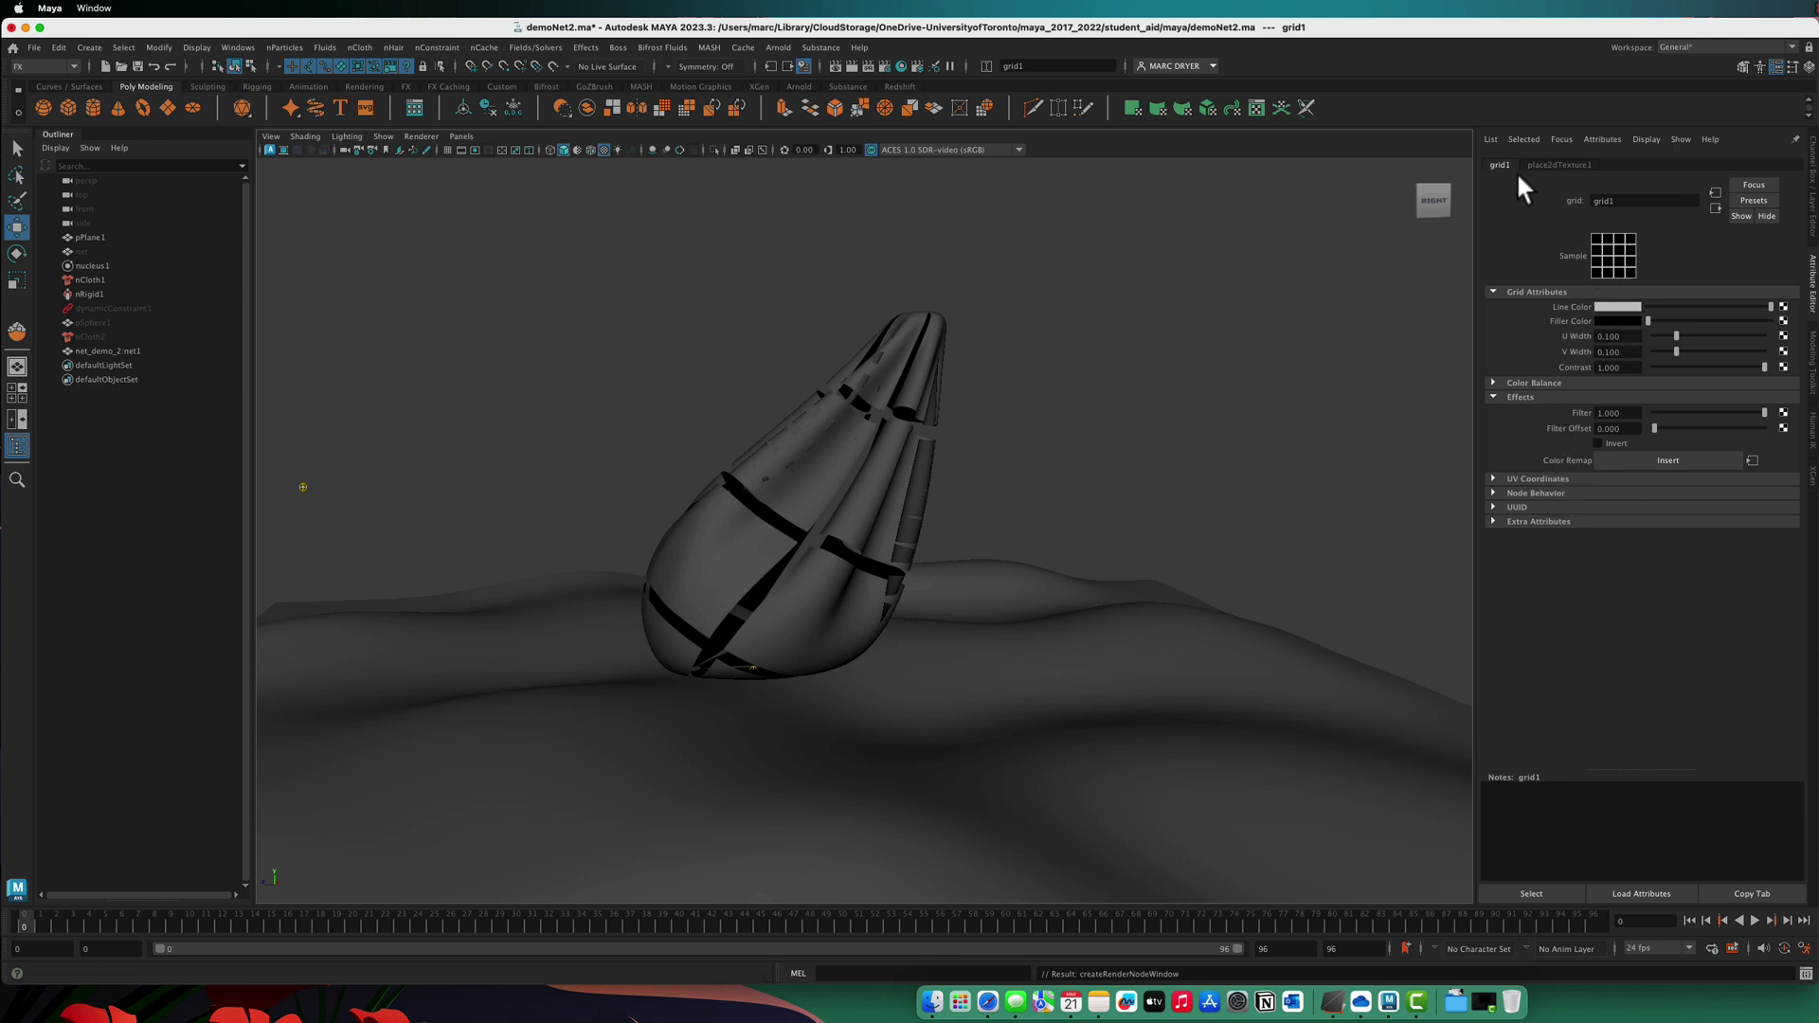
Step: Enable Invert on the grid1 texture so the bag shows as banded cage
click(1535, 383)
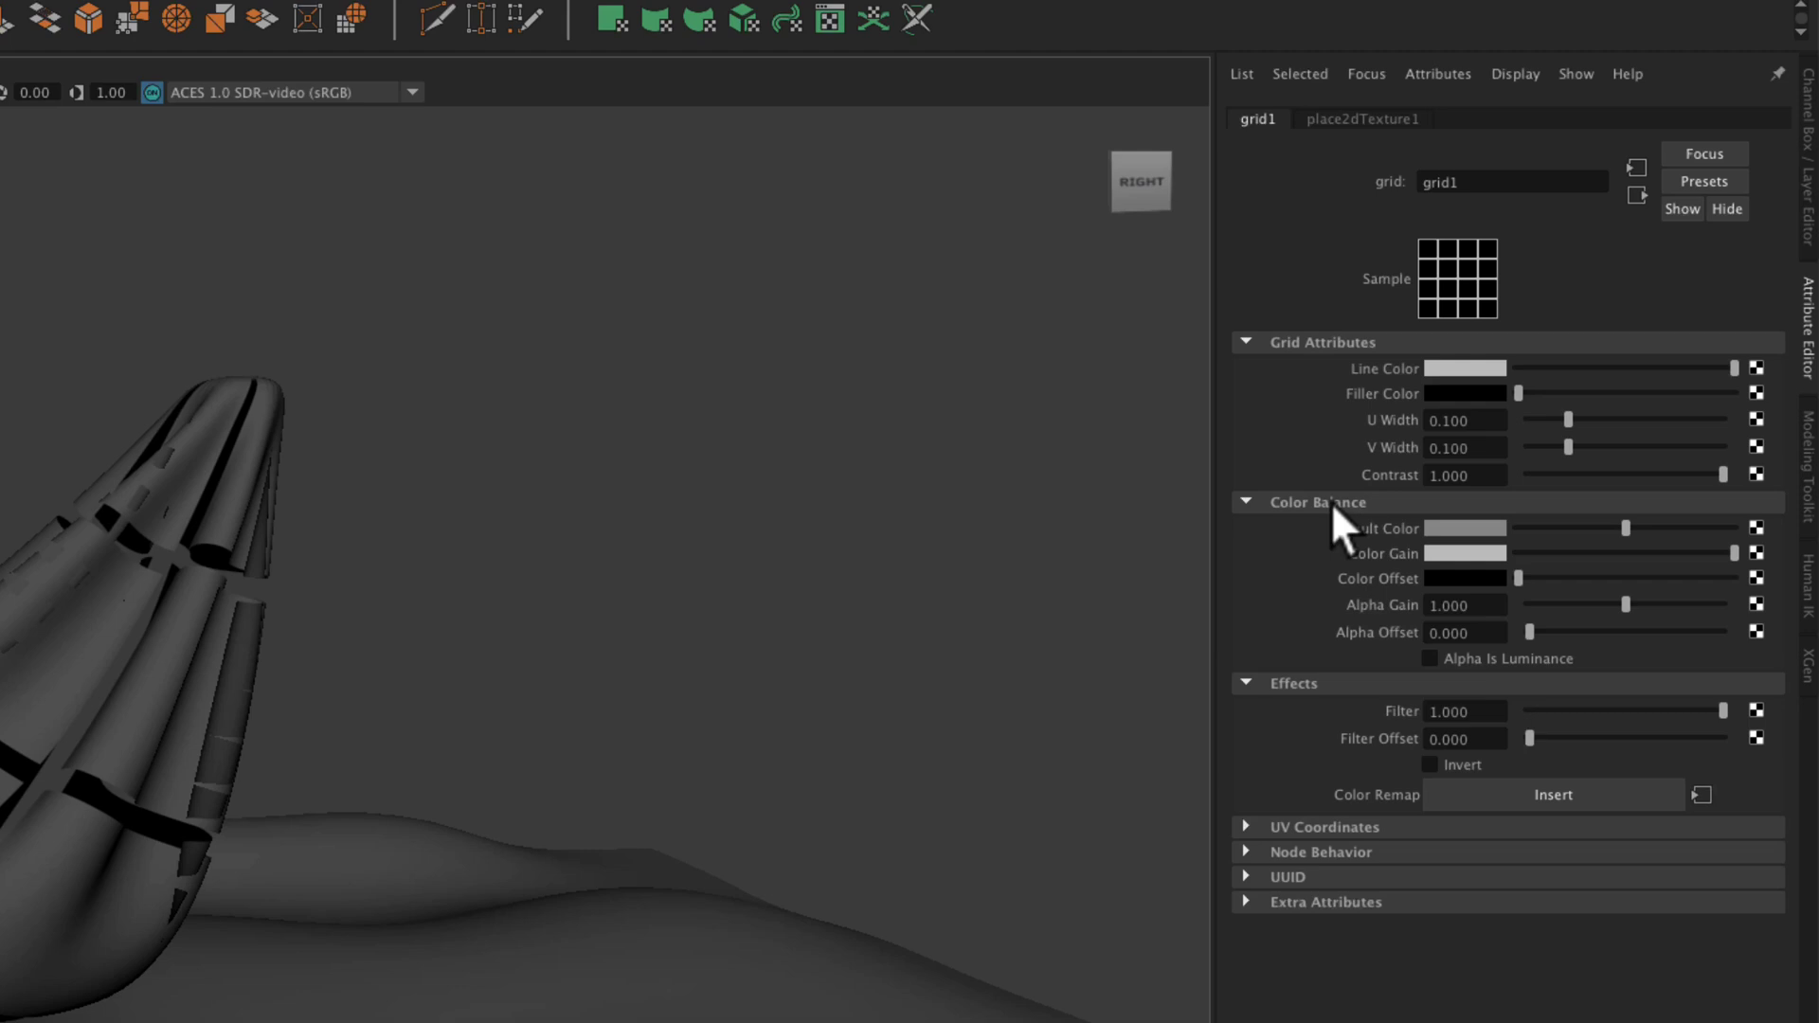
click(1535, 383)
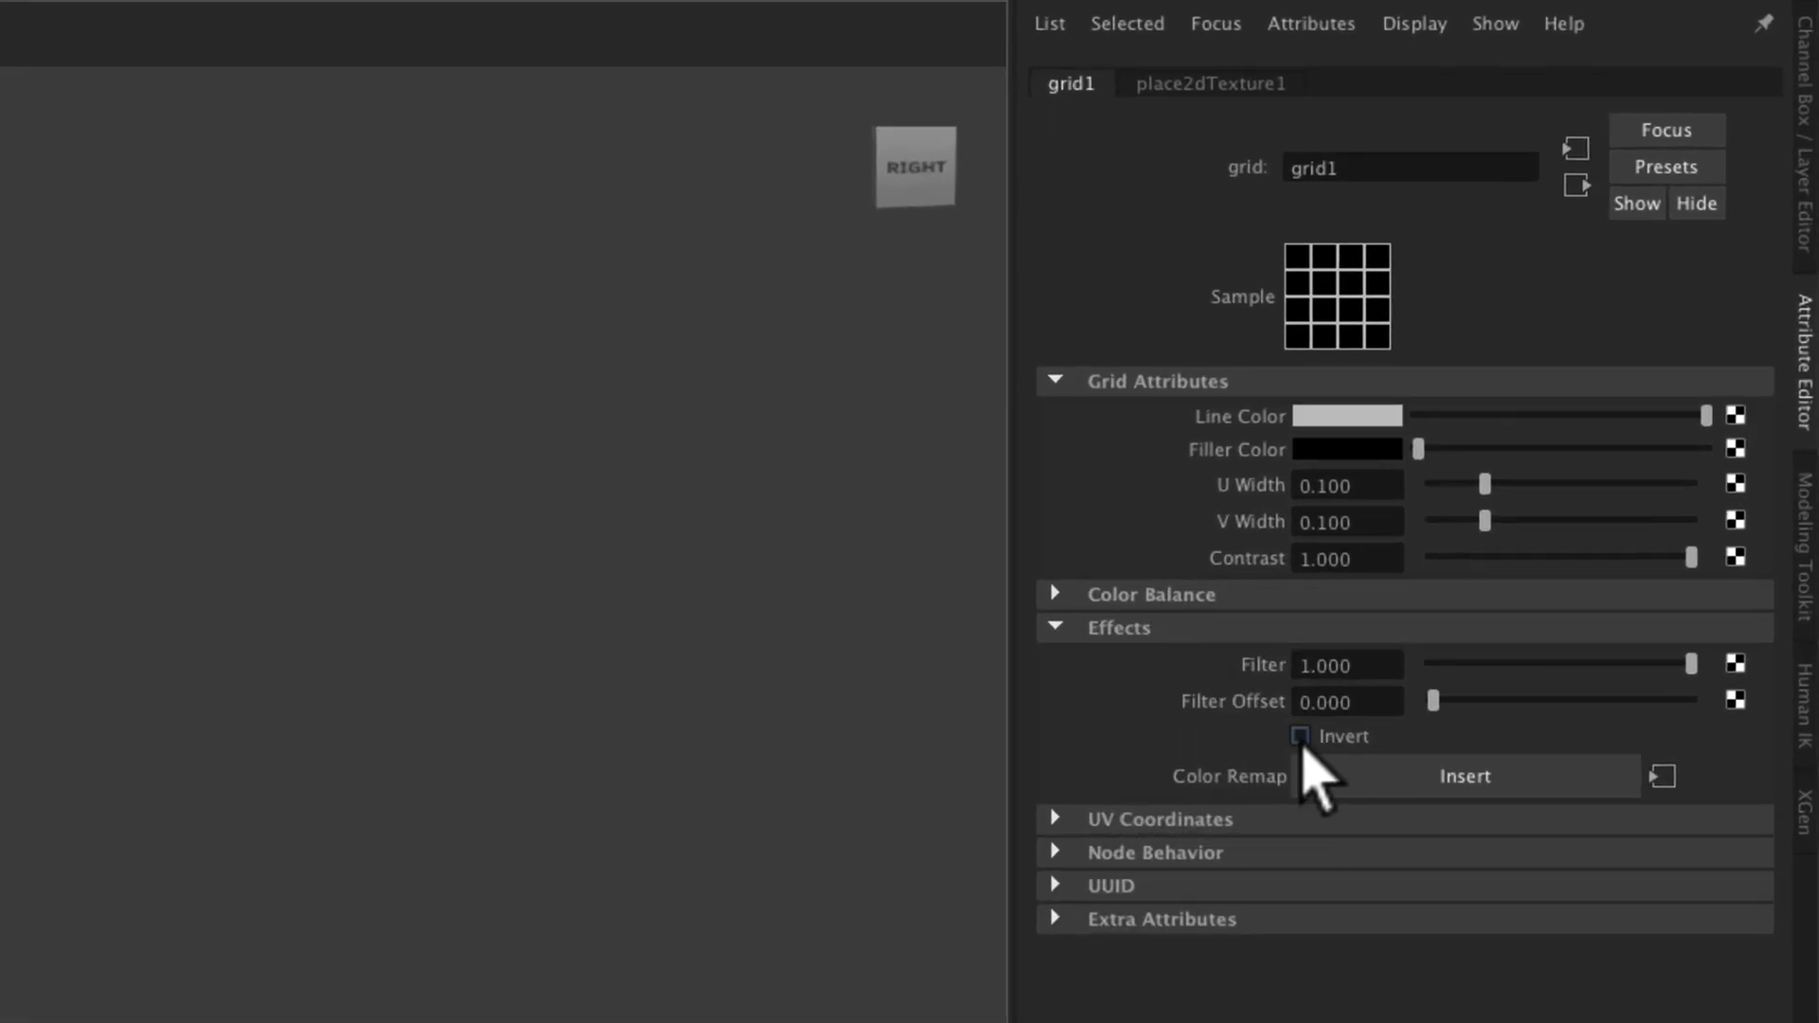
click(1300, 736)
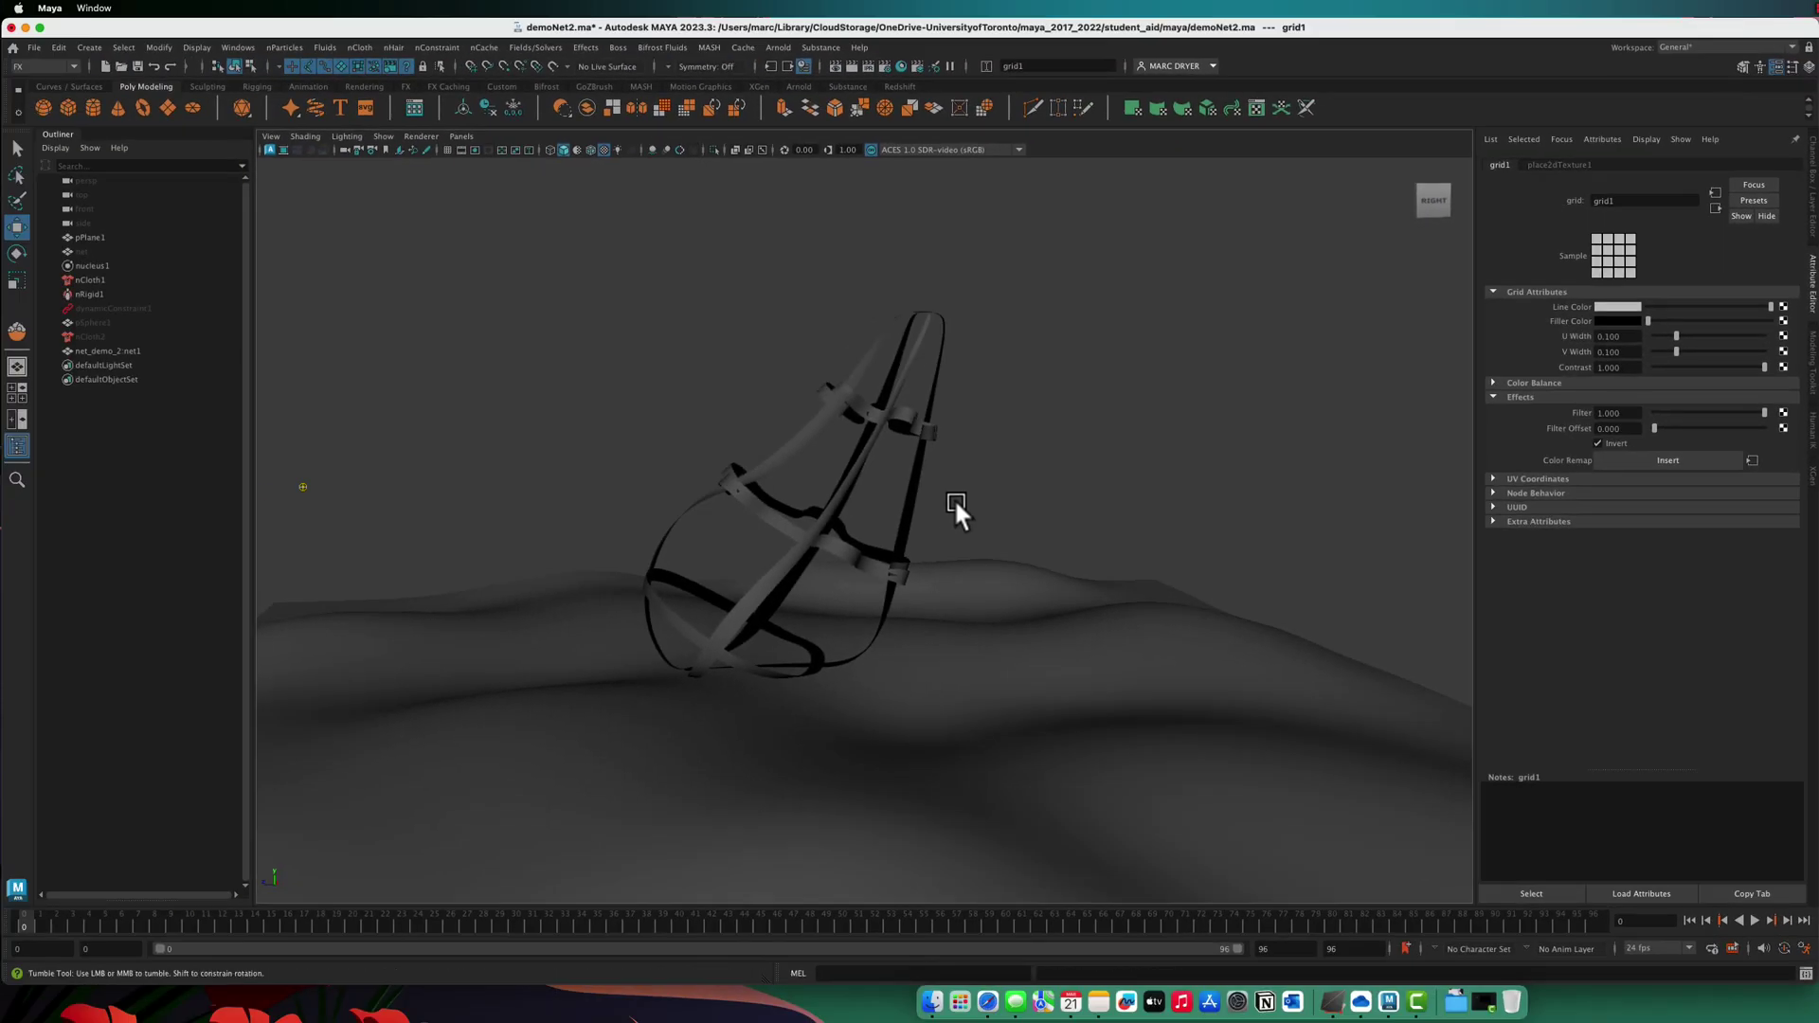
alt+drag(1077, 501, 970, 514)
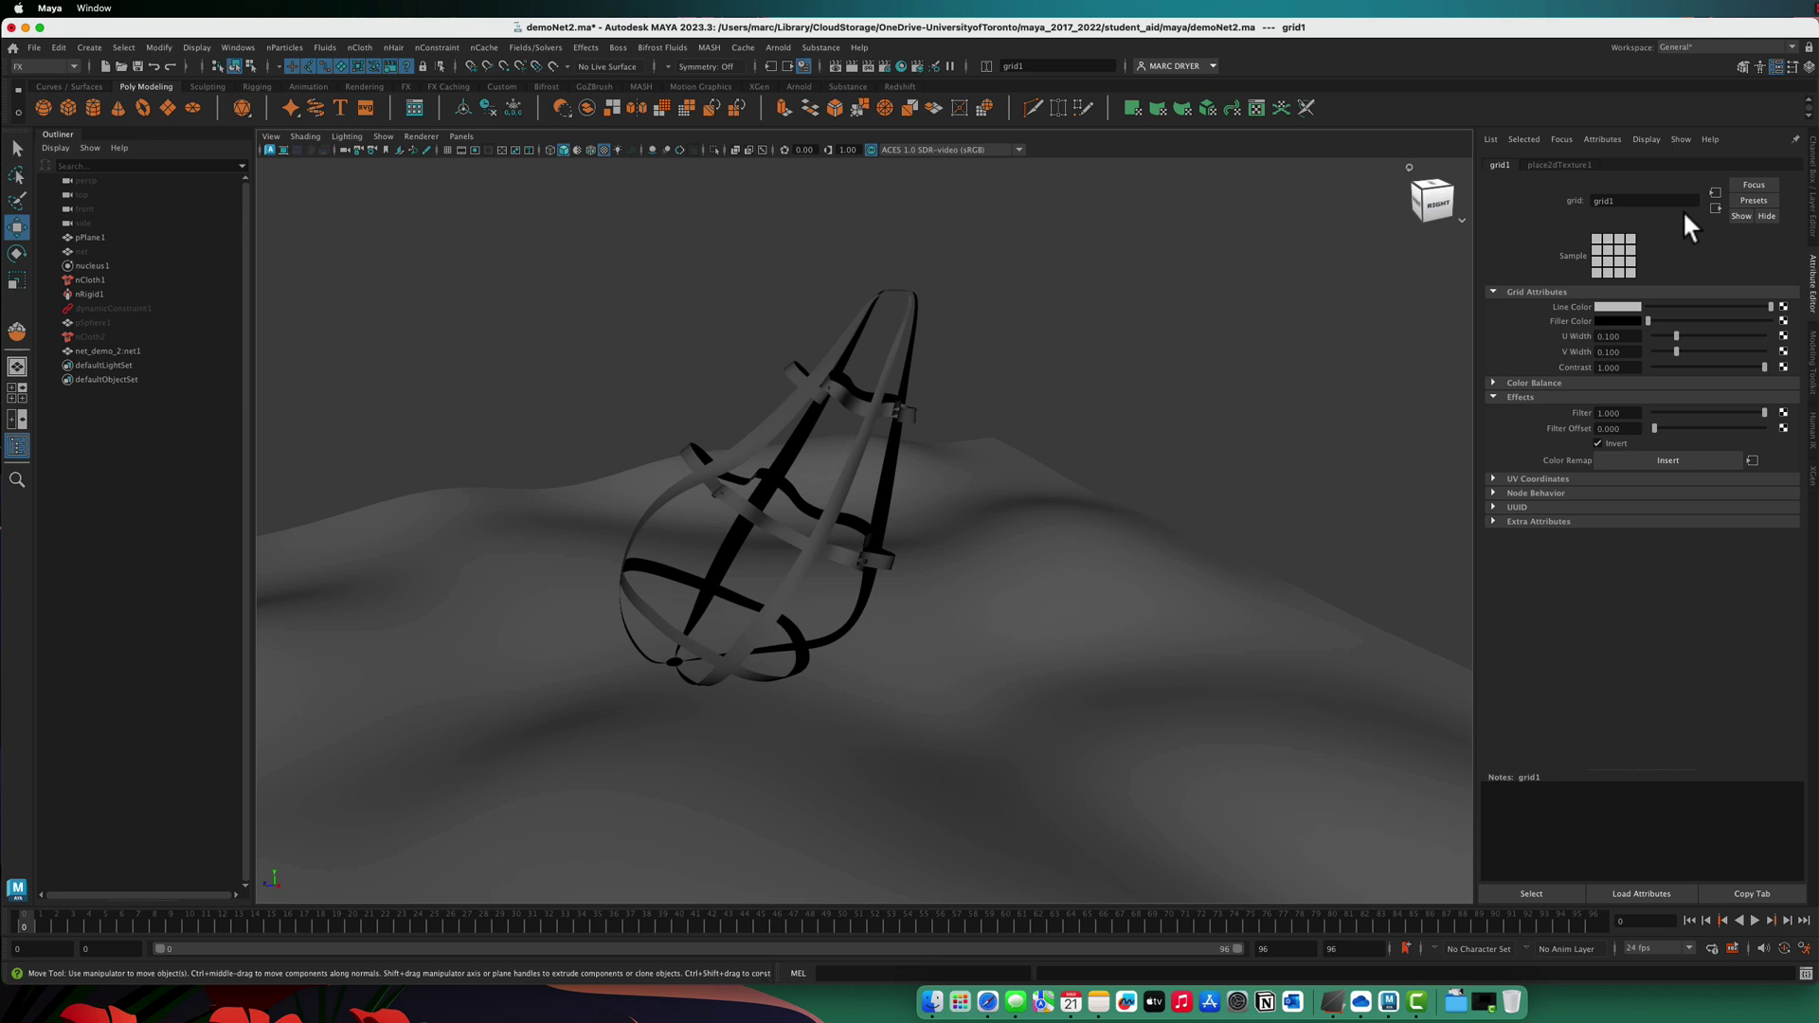
Step: In Hypershade, lay out the aiStandardSurface1, grid1 and place2dTexture1 nodes
click(903, 66)
drag(886, 337, 982, 168)
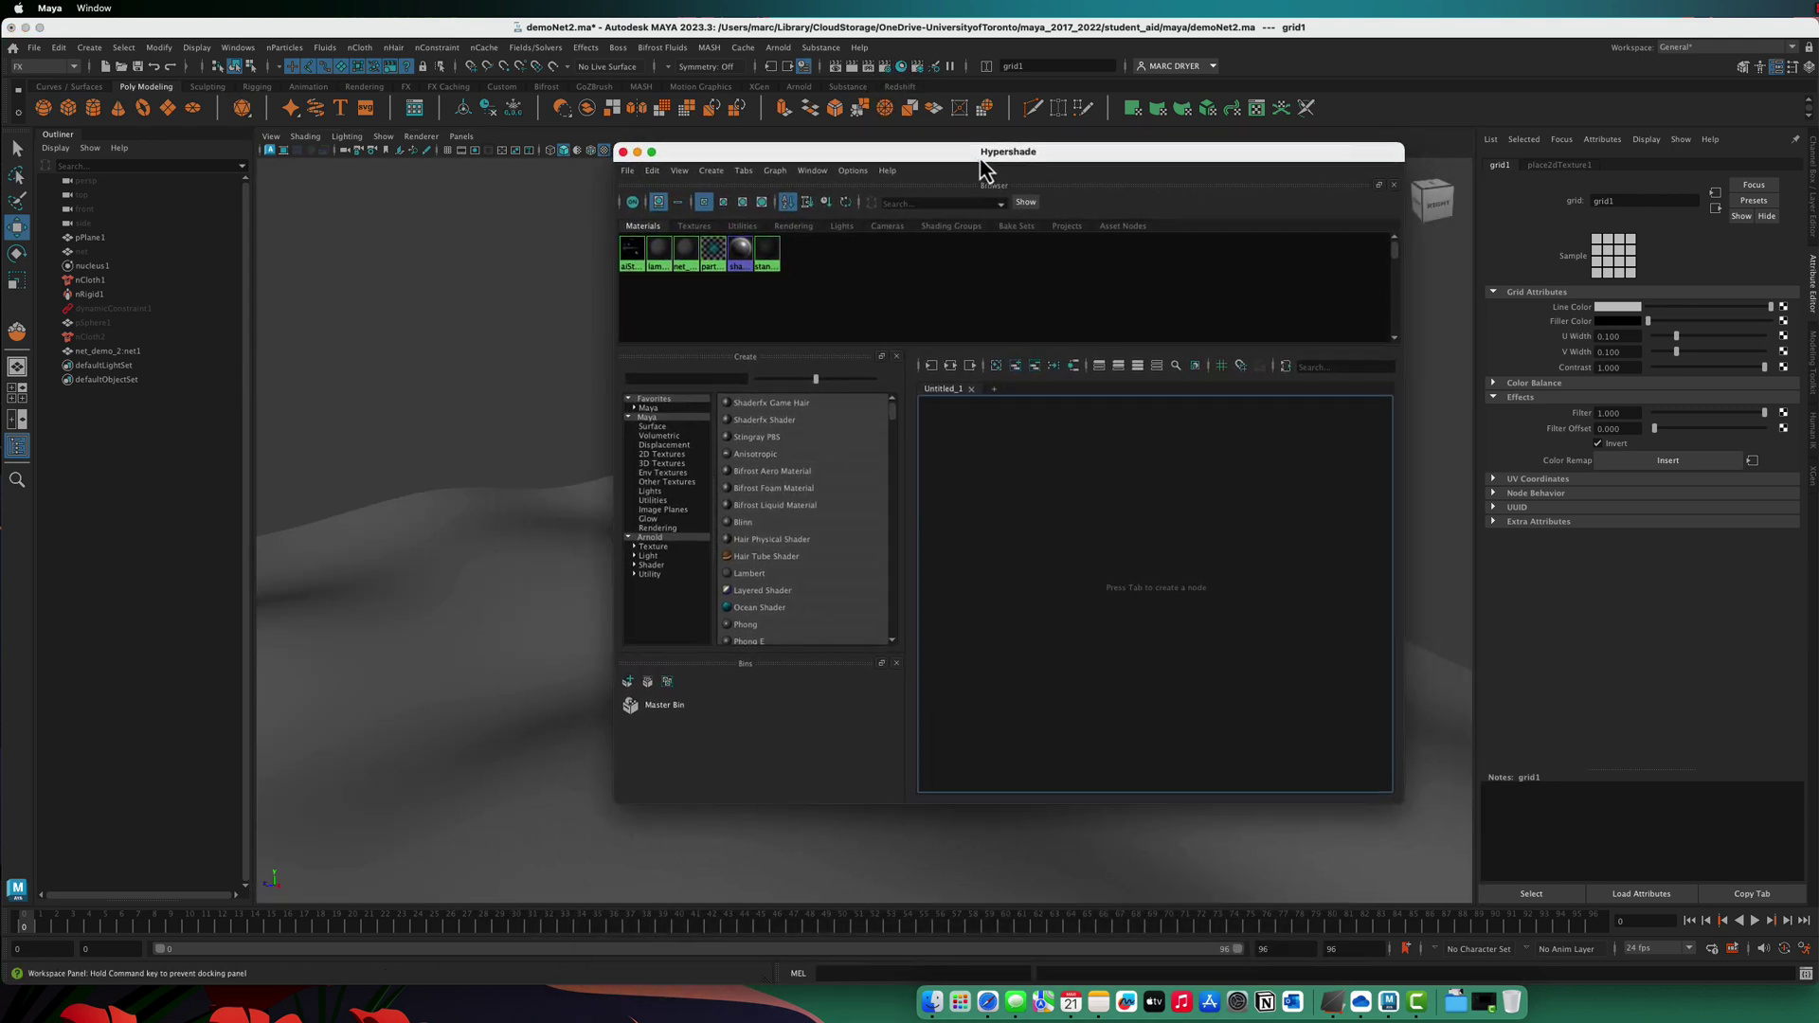
click(633, 252)
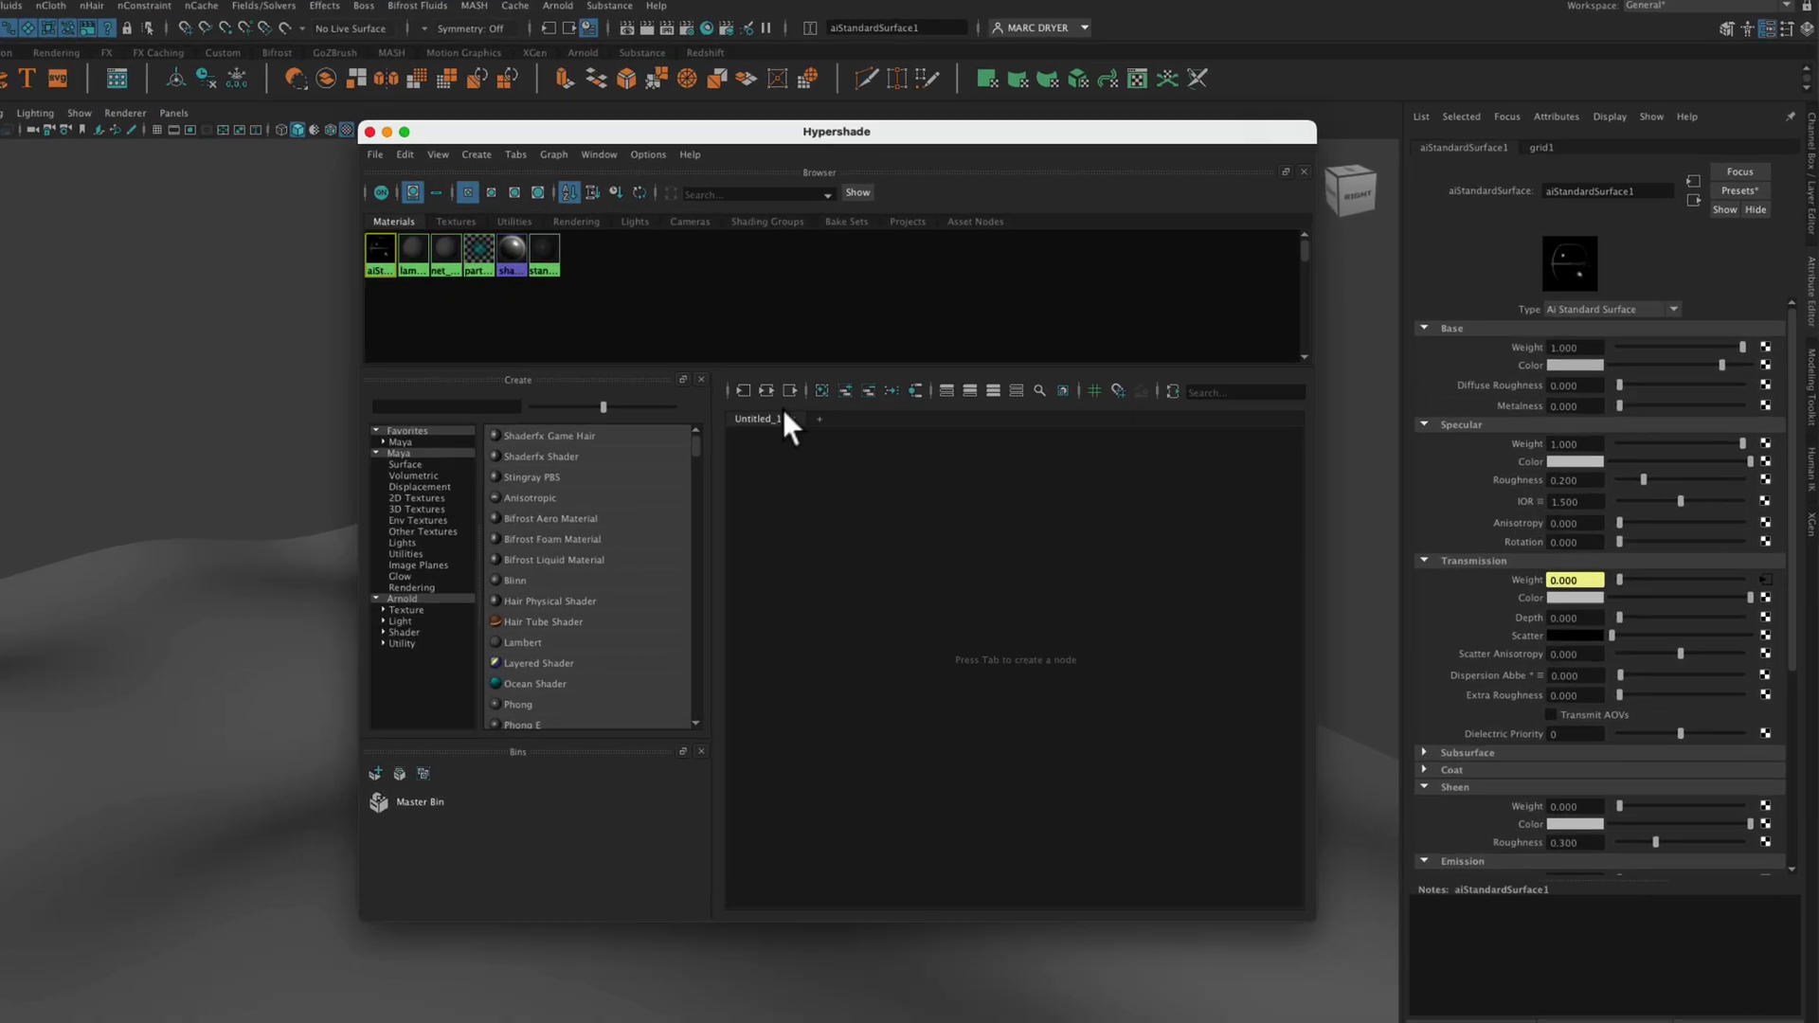
click(791, 390)
scroll(961, 639, up, 4)
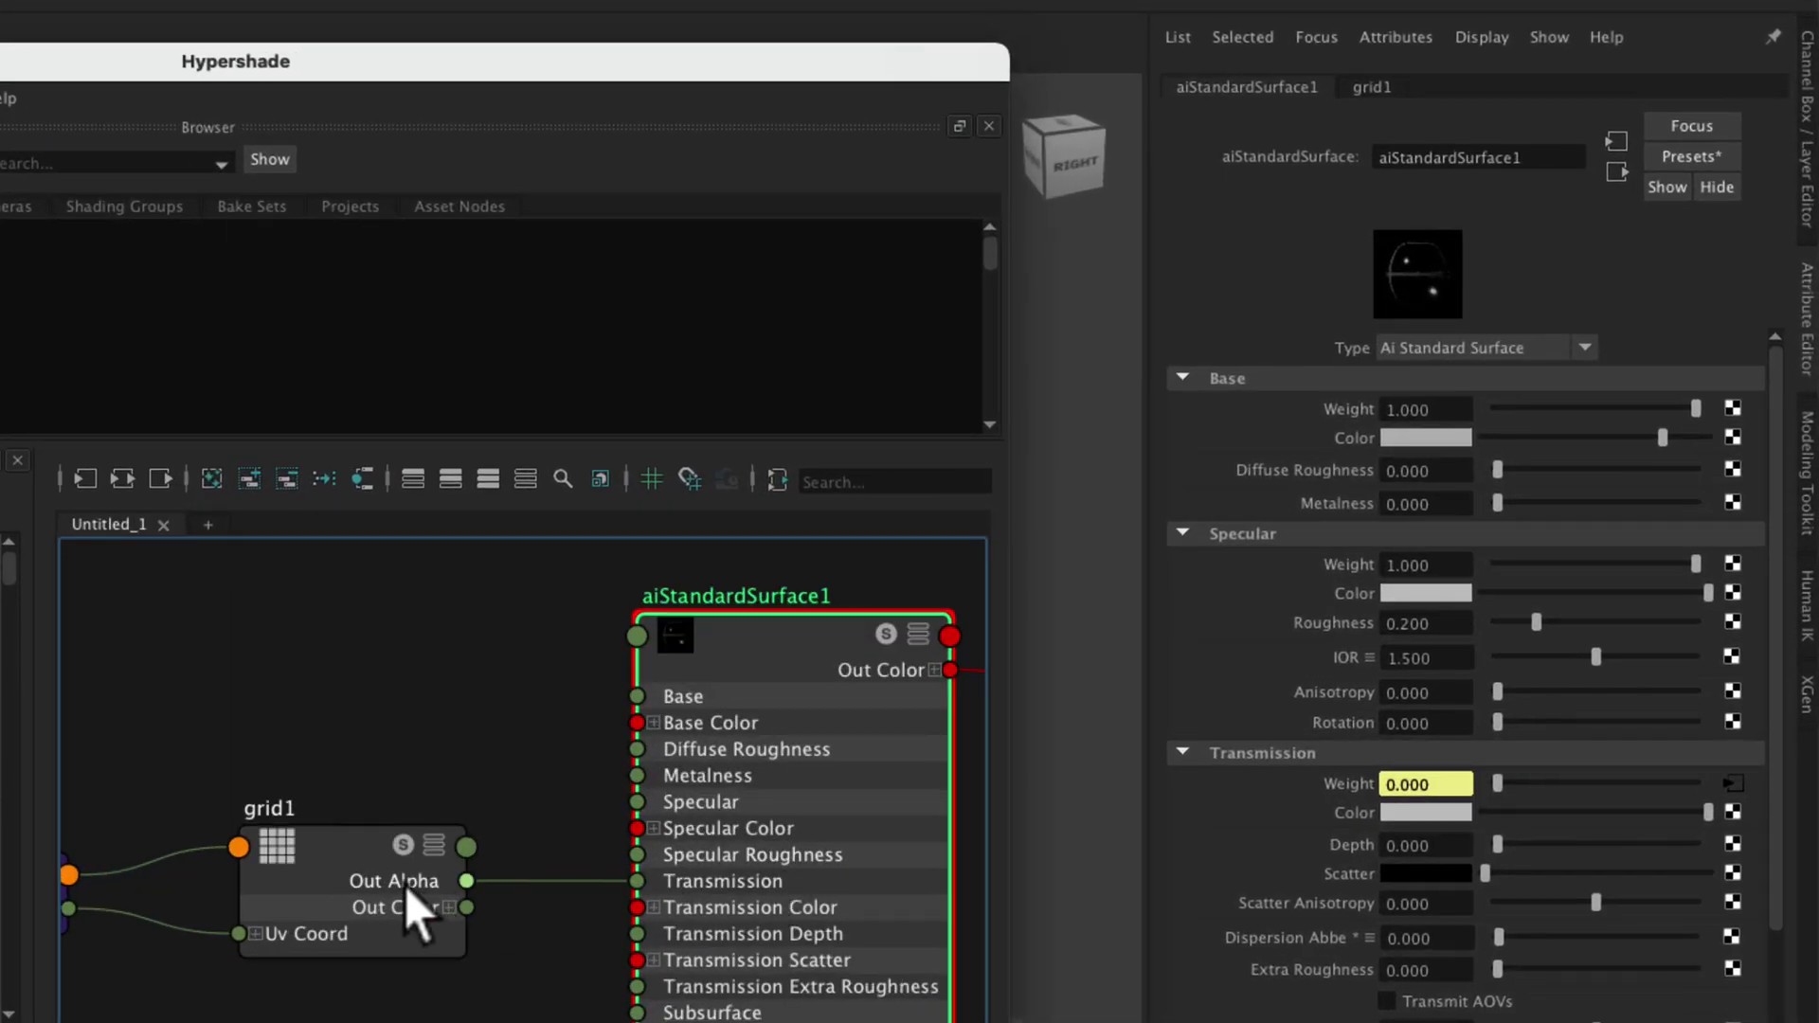
drag(406, 885, 414, 709)
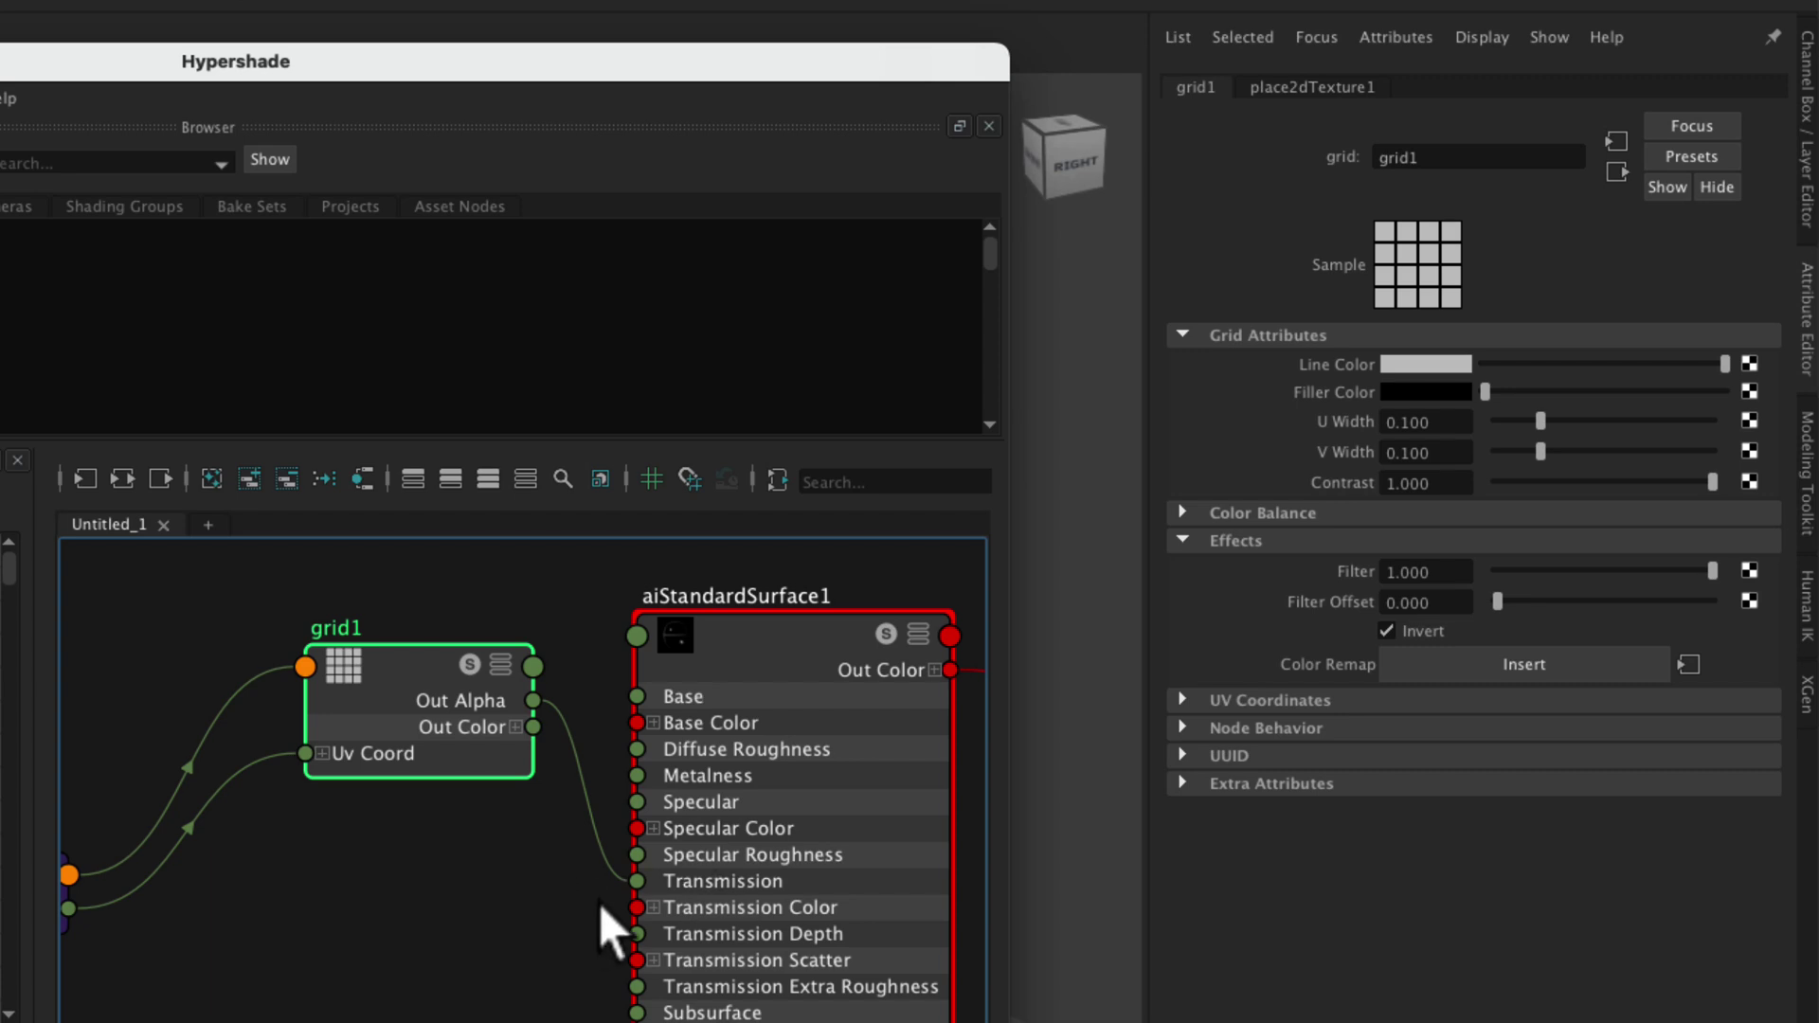
scroll(599, 904, down, 2)
middle_drag(543, 902, 701, 834)
drag(202, 857, 248, 886)
double_click(345, 67)
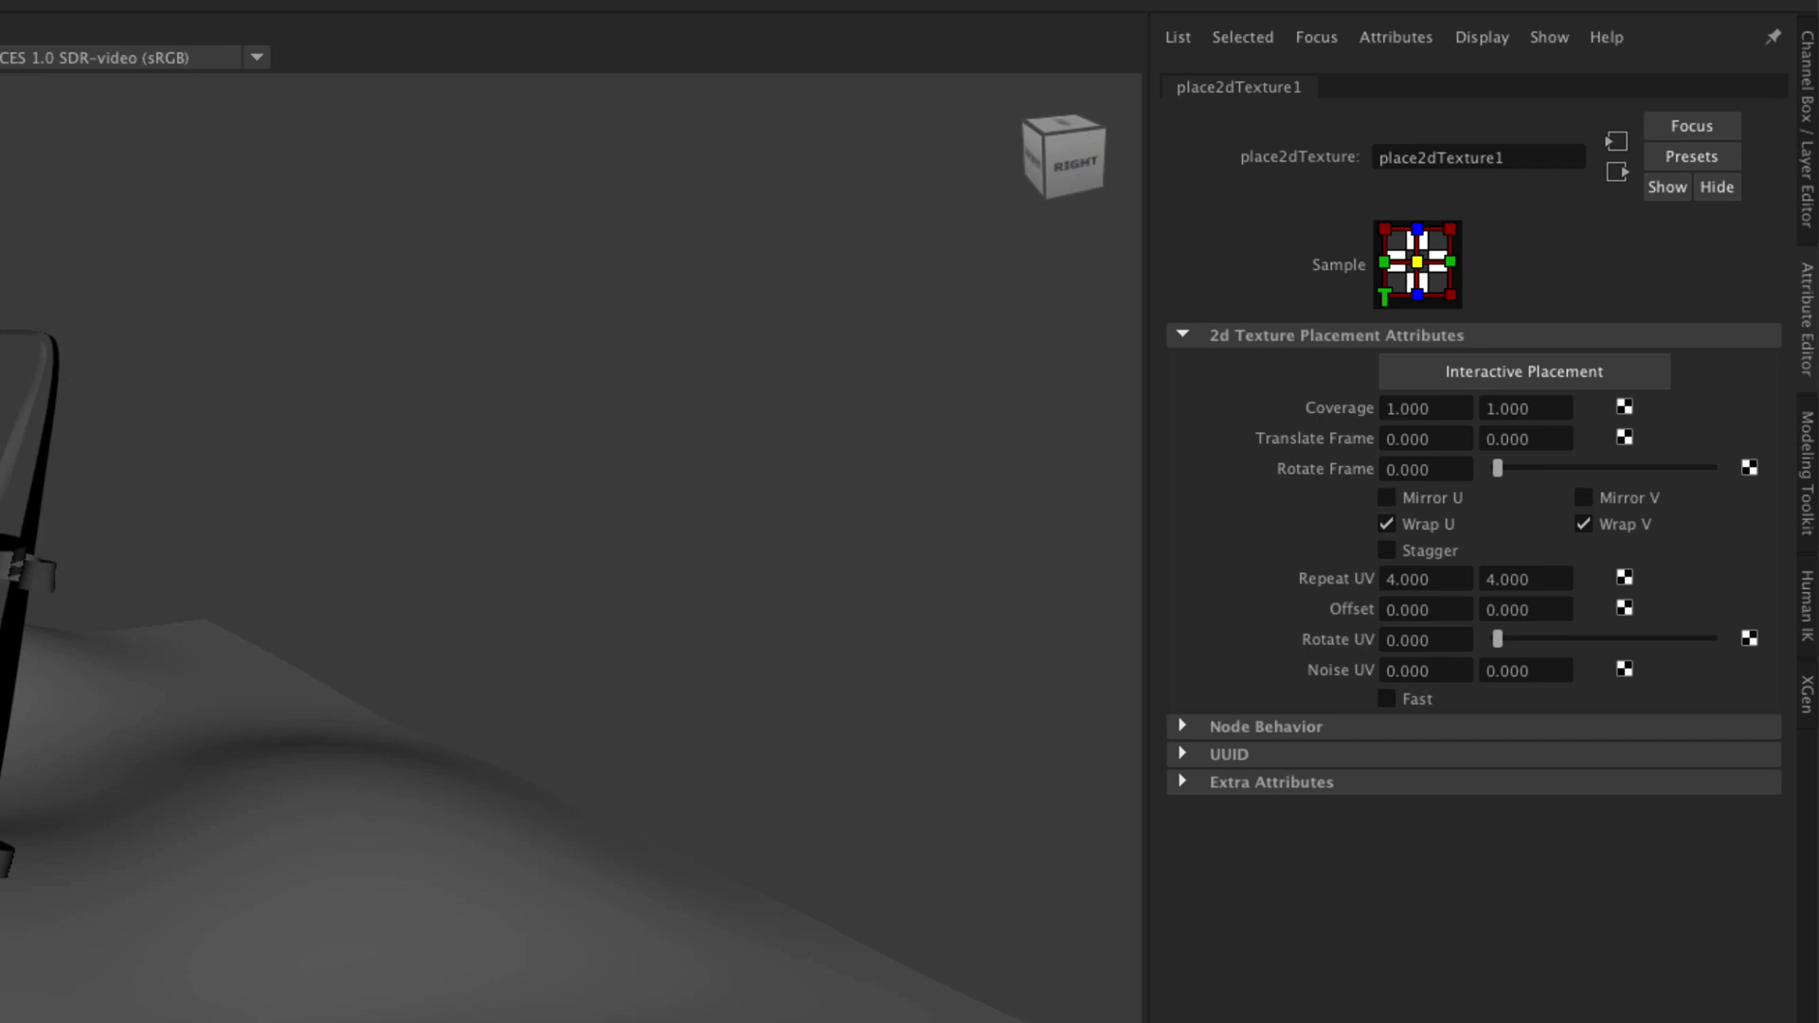
alt+middle_drag(242, 533, 709, 492)
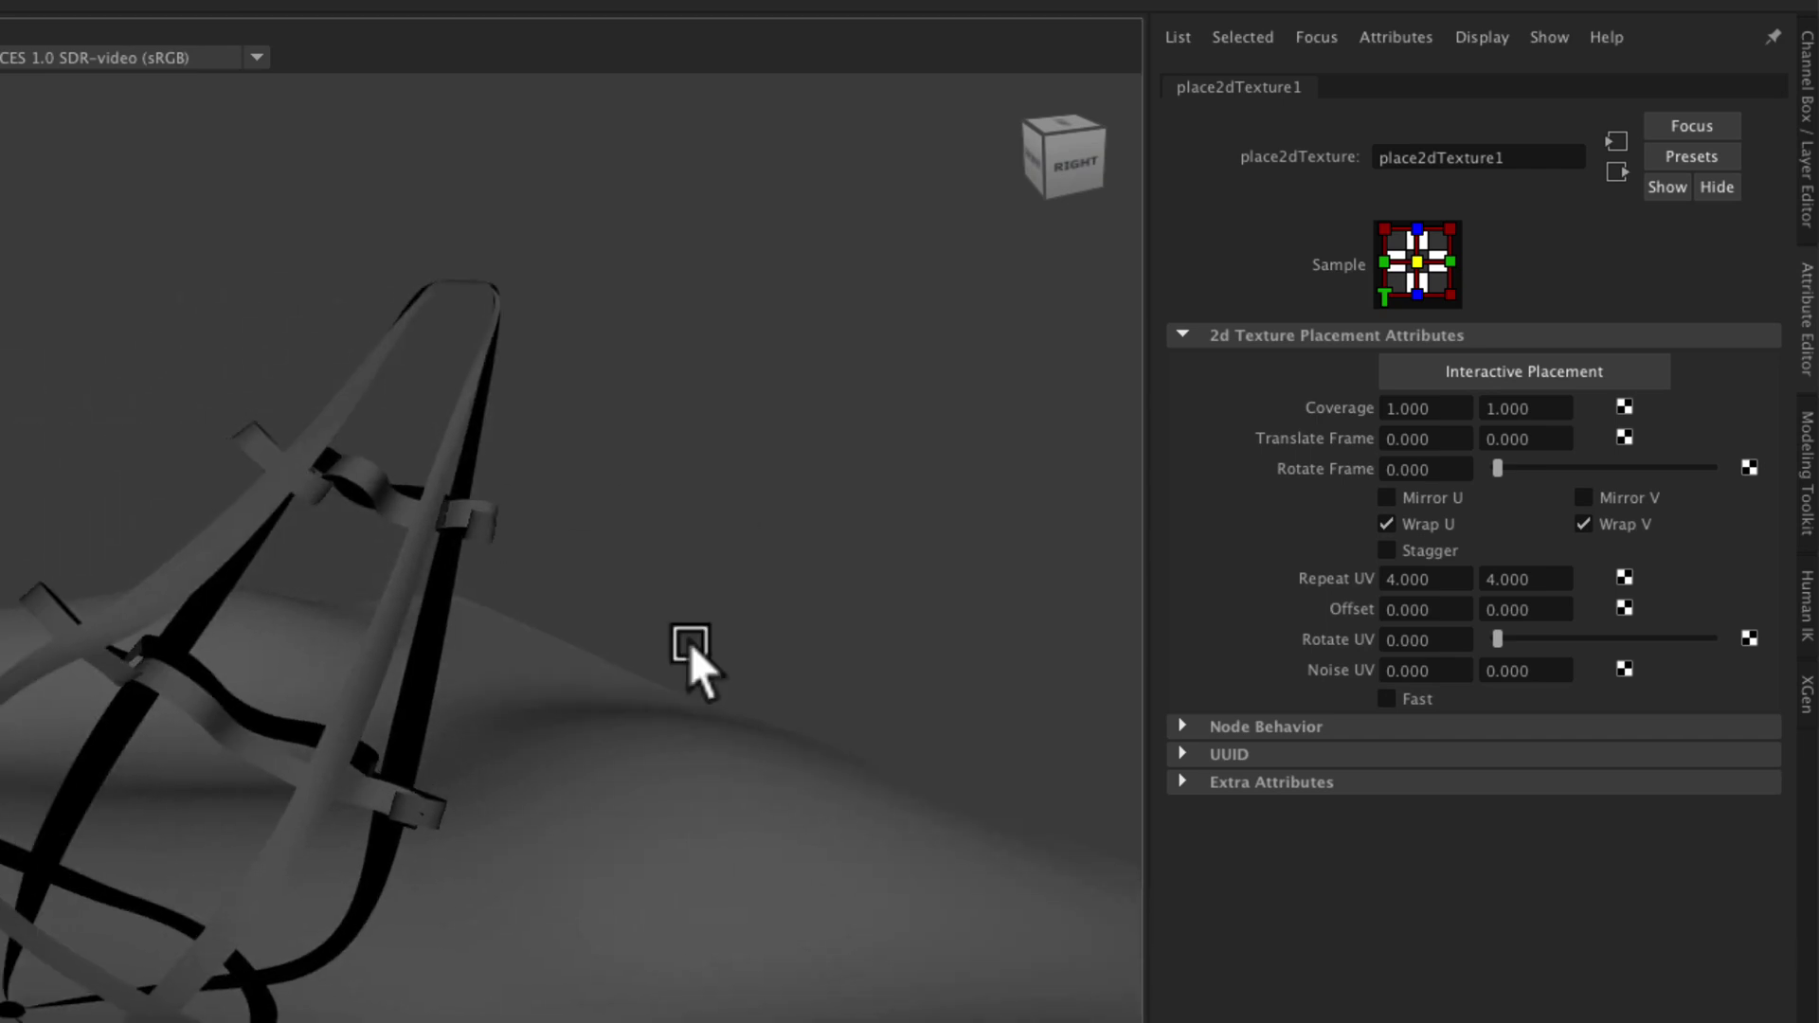
Step: Set place2dTexture1 Repeat UV to 16 by 16
double_click(1424, 579)
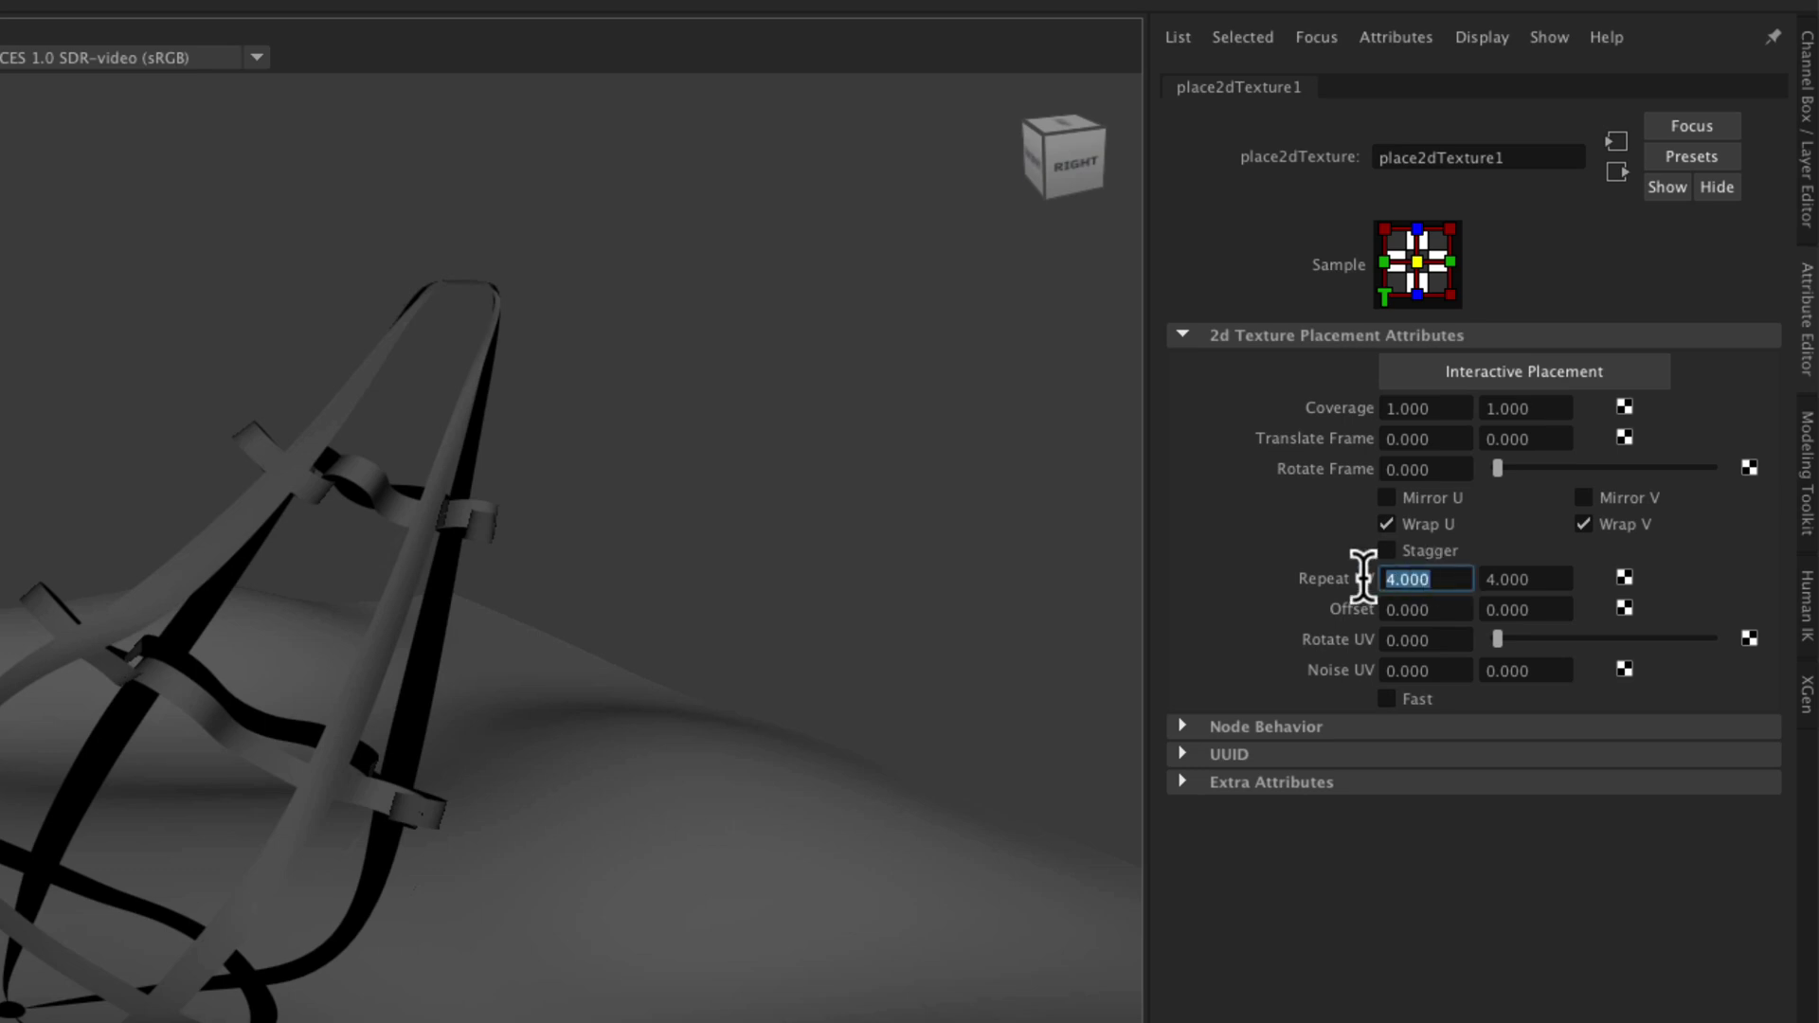
text(16)
key(Tab)
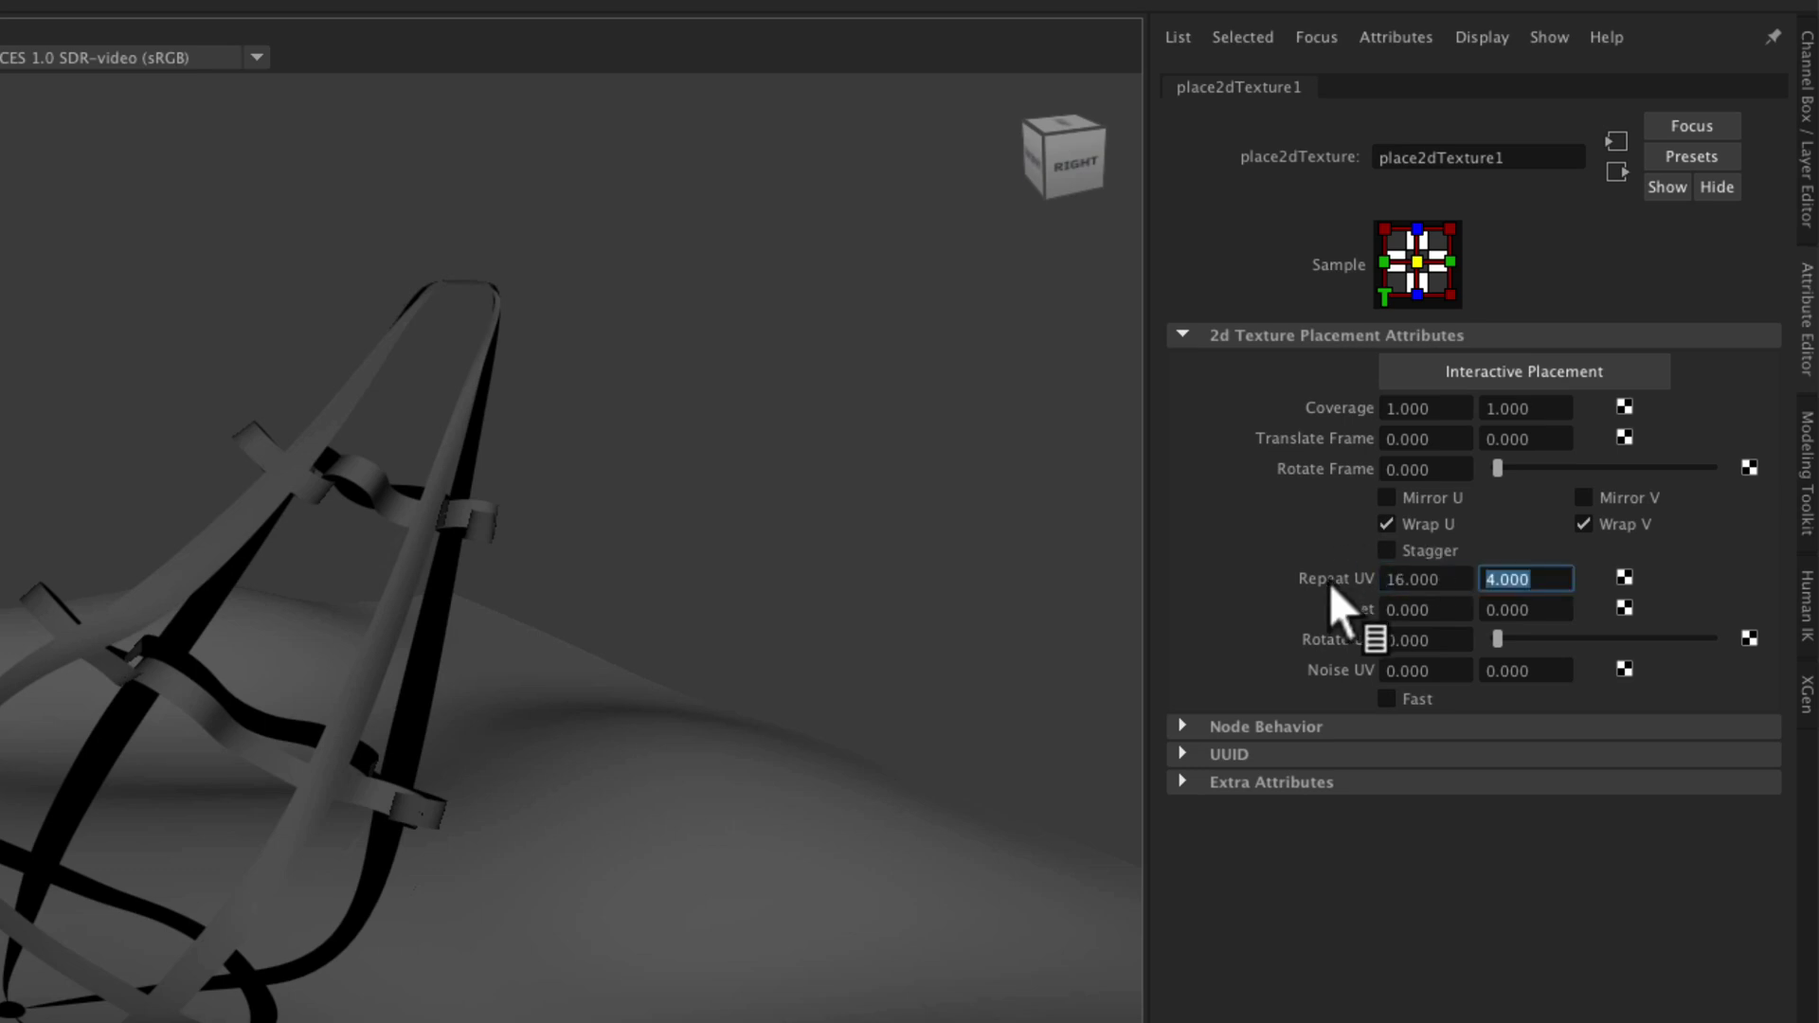
text(16)
key(Return)
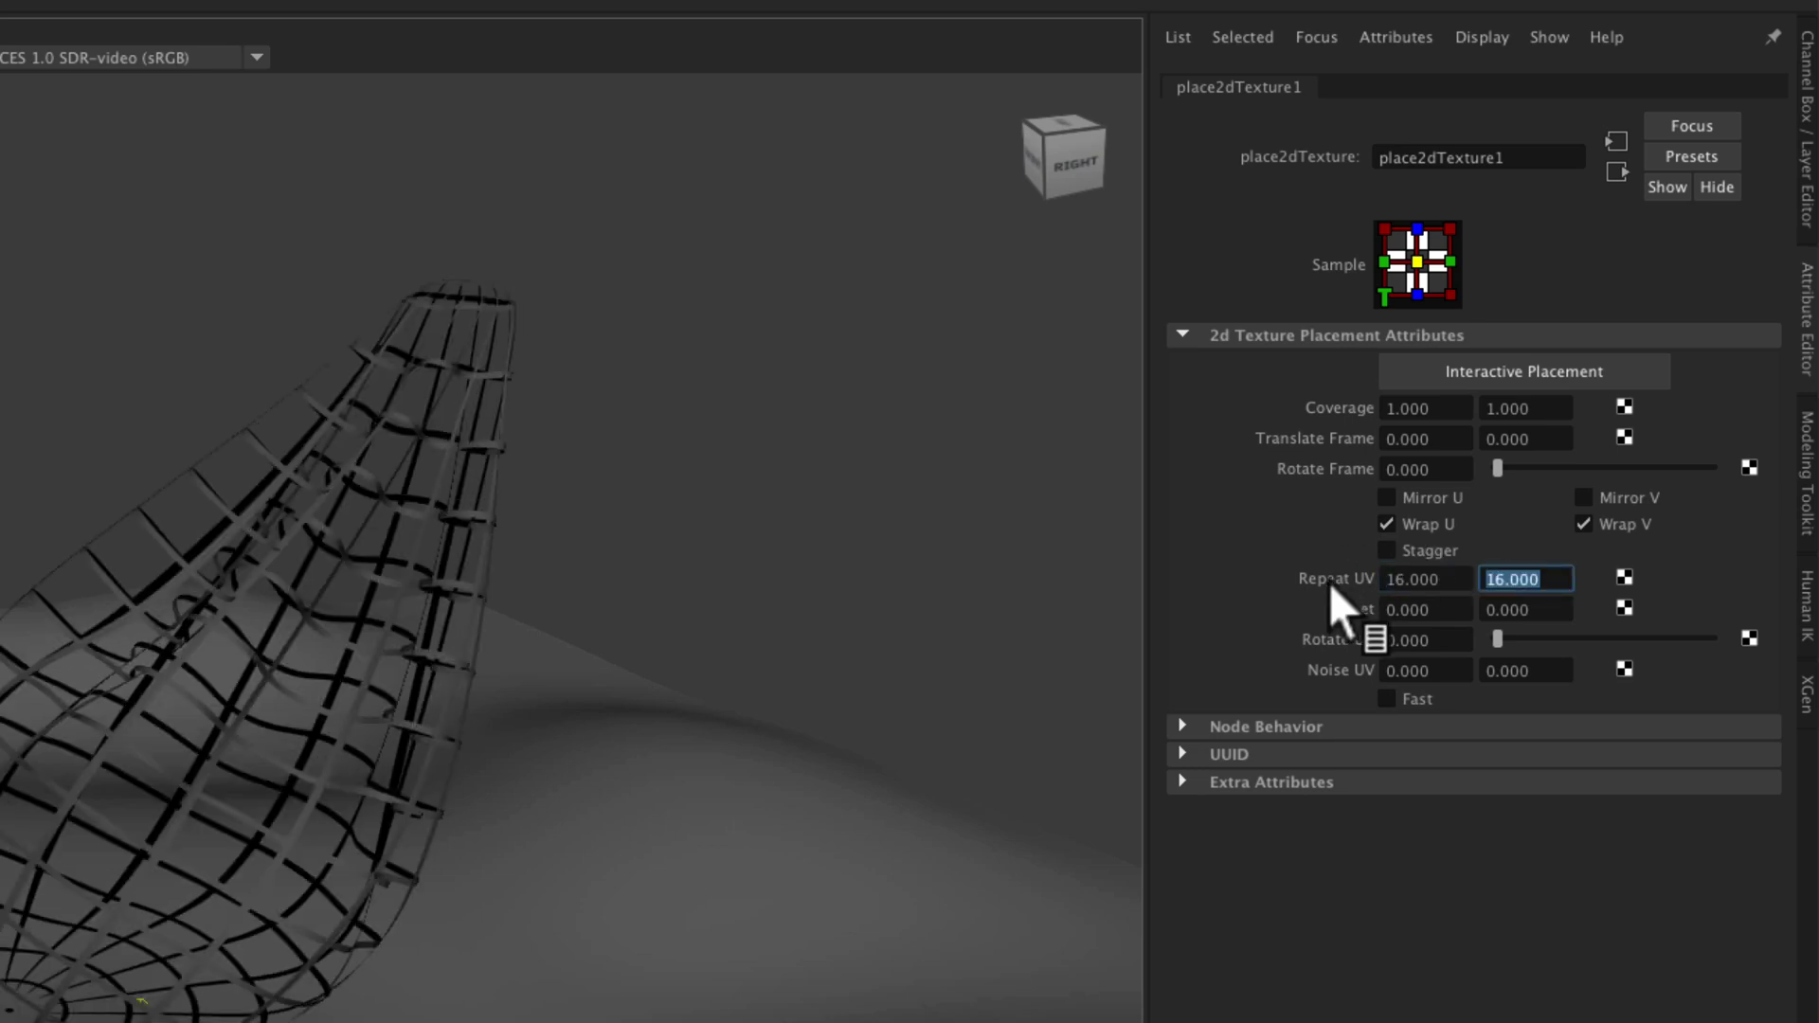
alt+drag(957, 606, 643, 662)
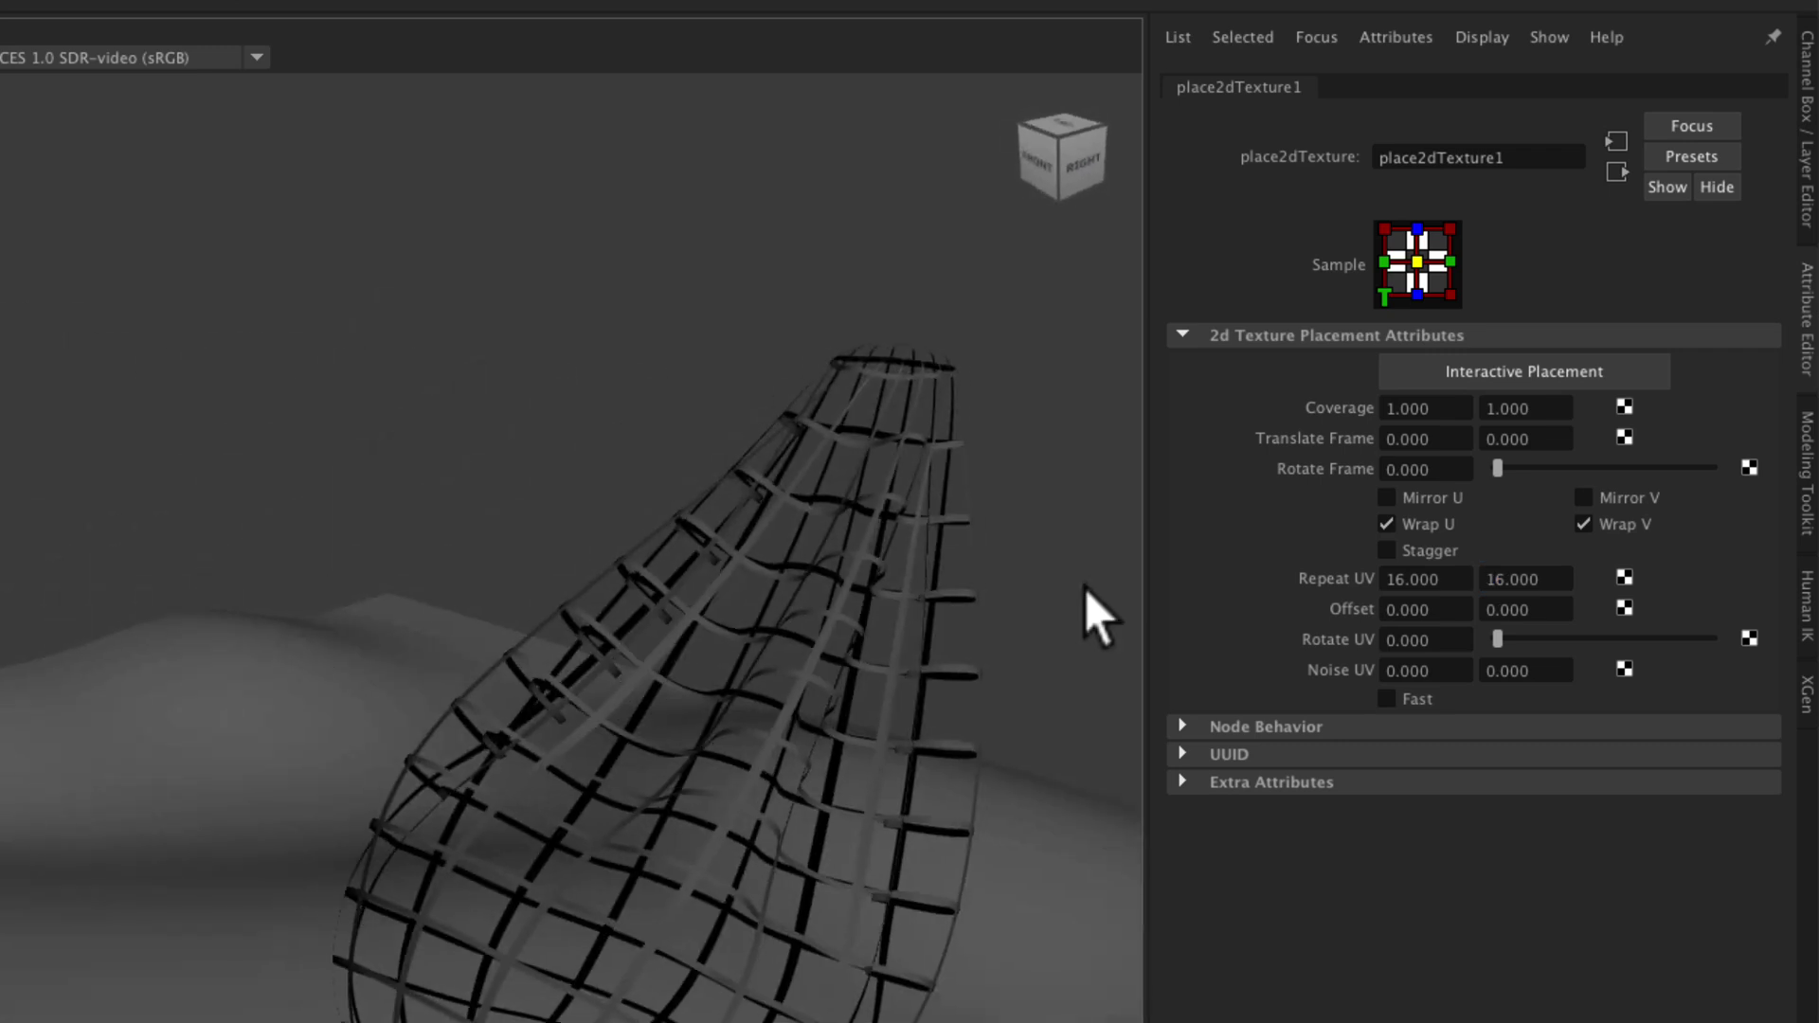
Step: Raise place2dTexture1 Repeat UV to 32 by 32 for a fine net
double_click(1455, 578)
text(32)
key(Tab)
text(32)
key(Tab)
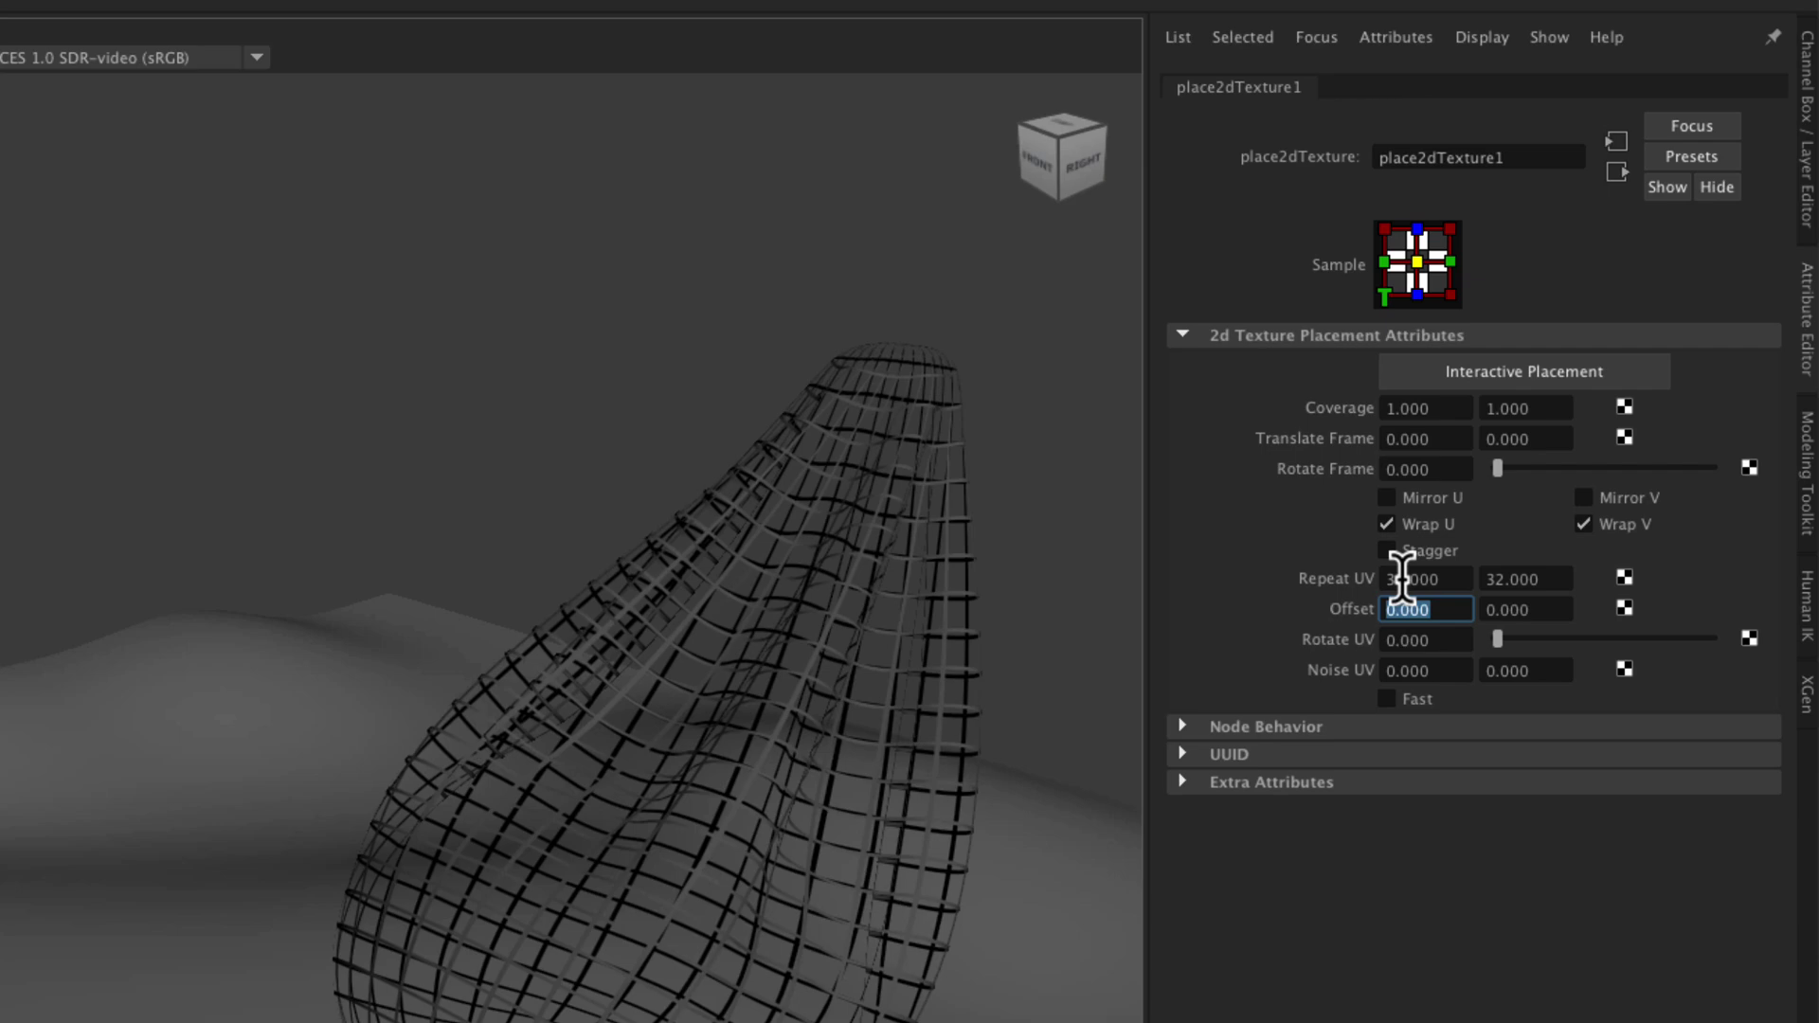
alt+drag(787, 782, 644, 765)
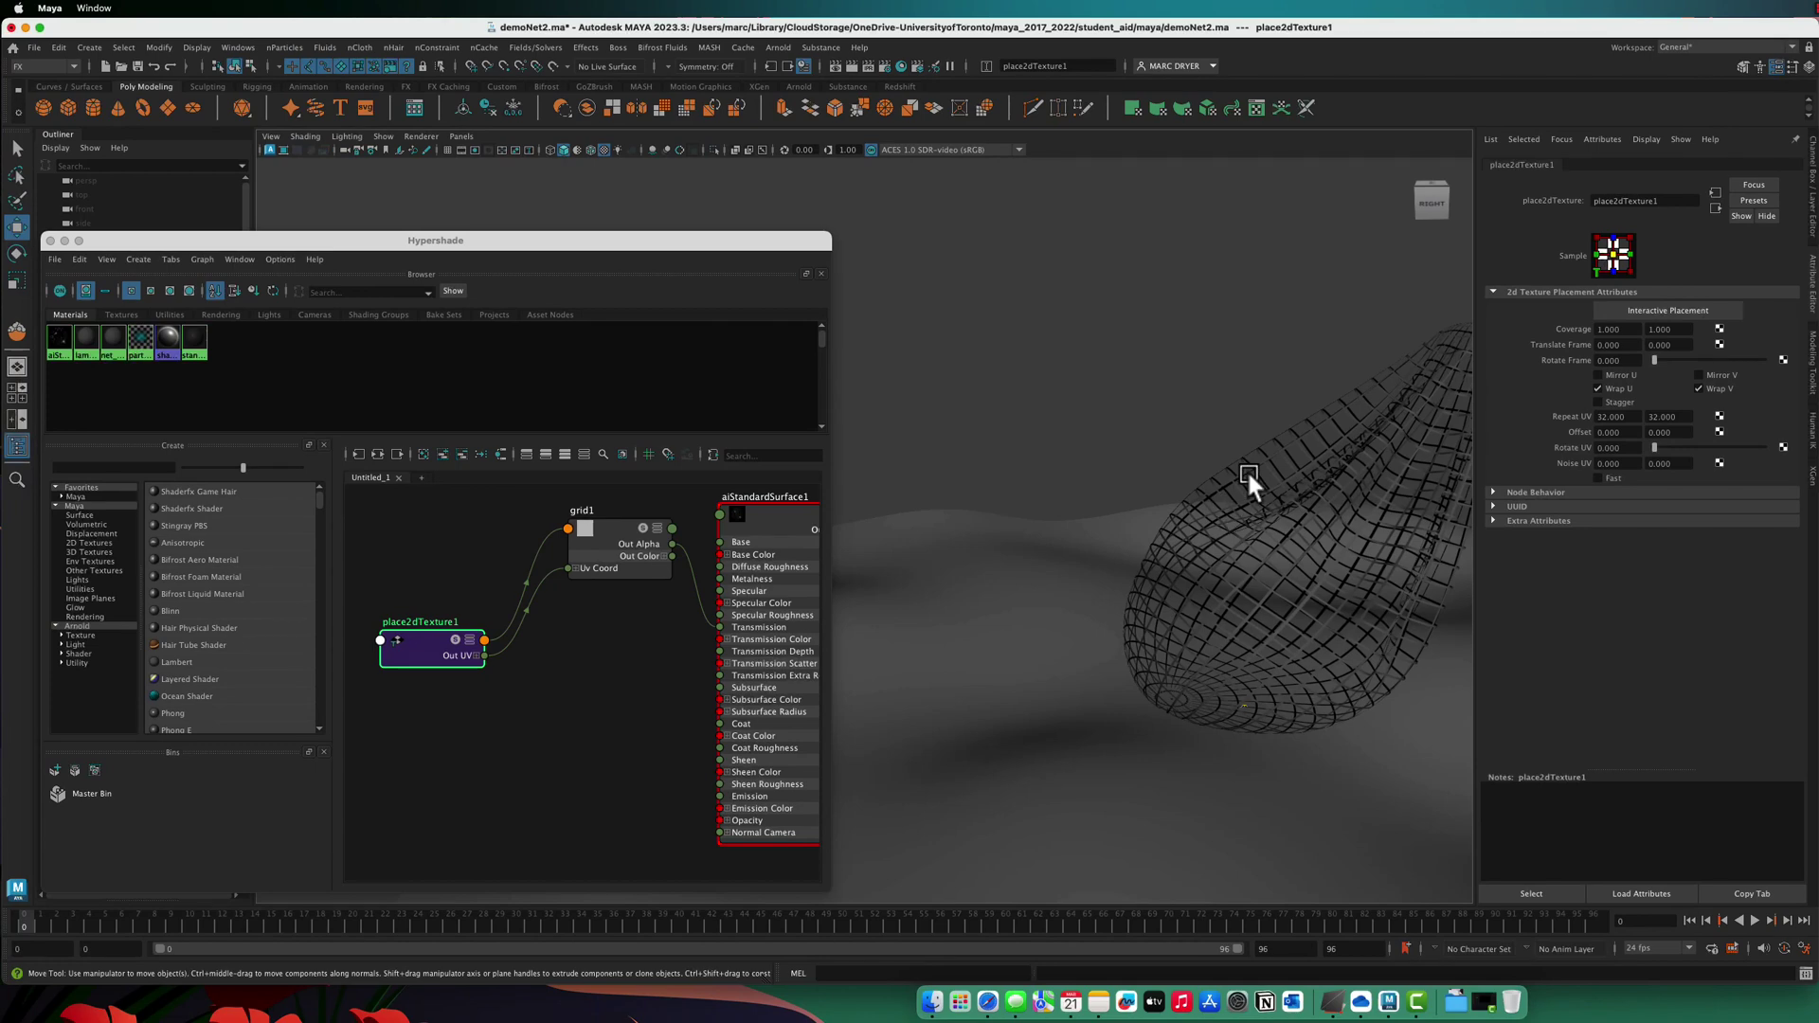
alt+drag(1247, 470, 1158, 405)
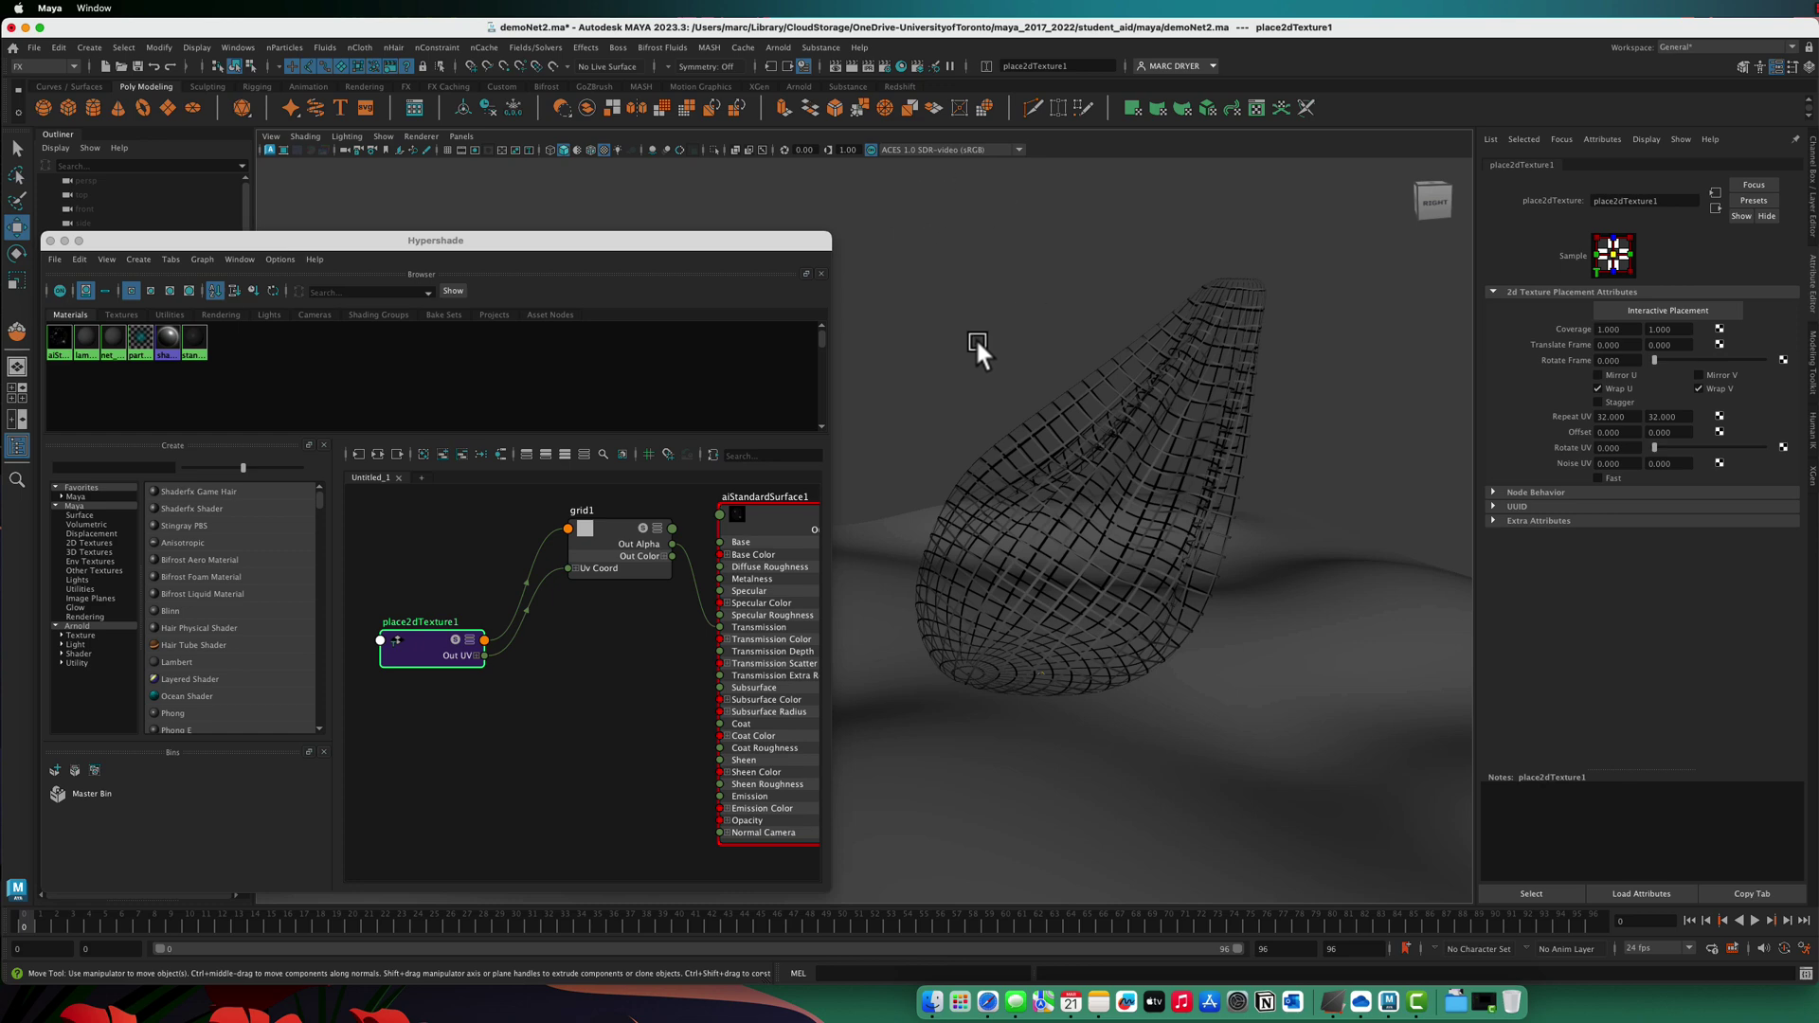
Step: Render in Arnold, rename aiStandardSurface1 to net_SH, and set its base colour to red
click(1143, 510)
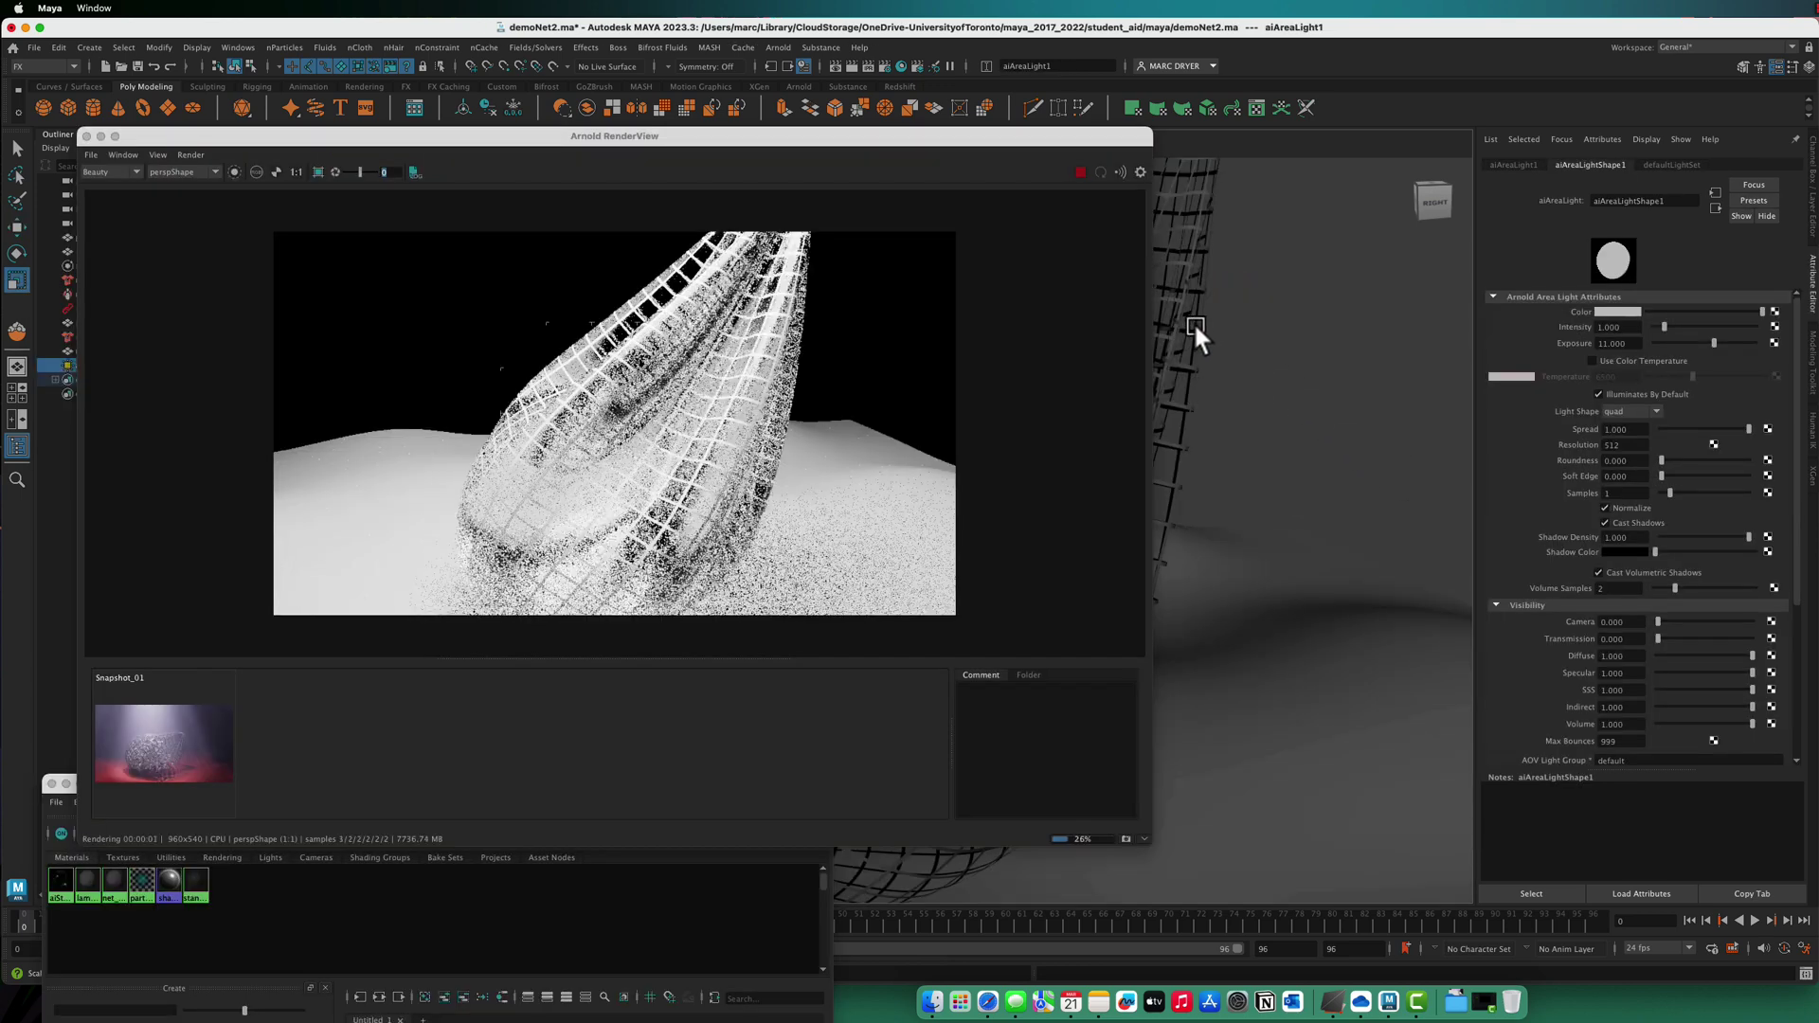
click(1192, 321)
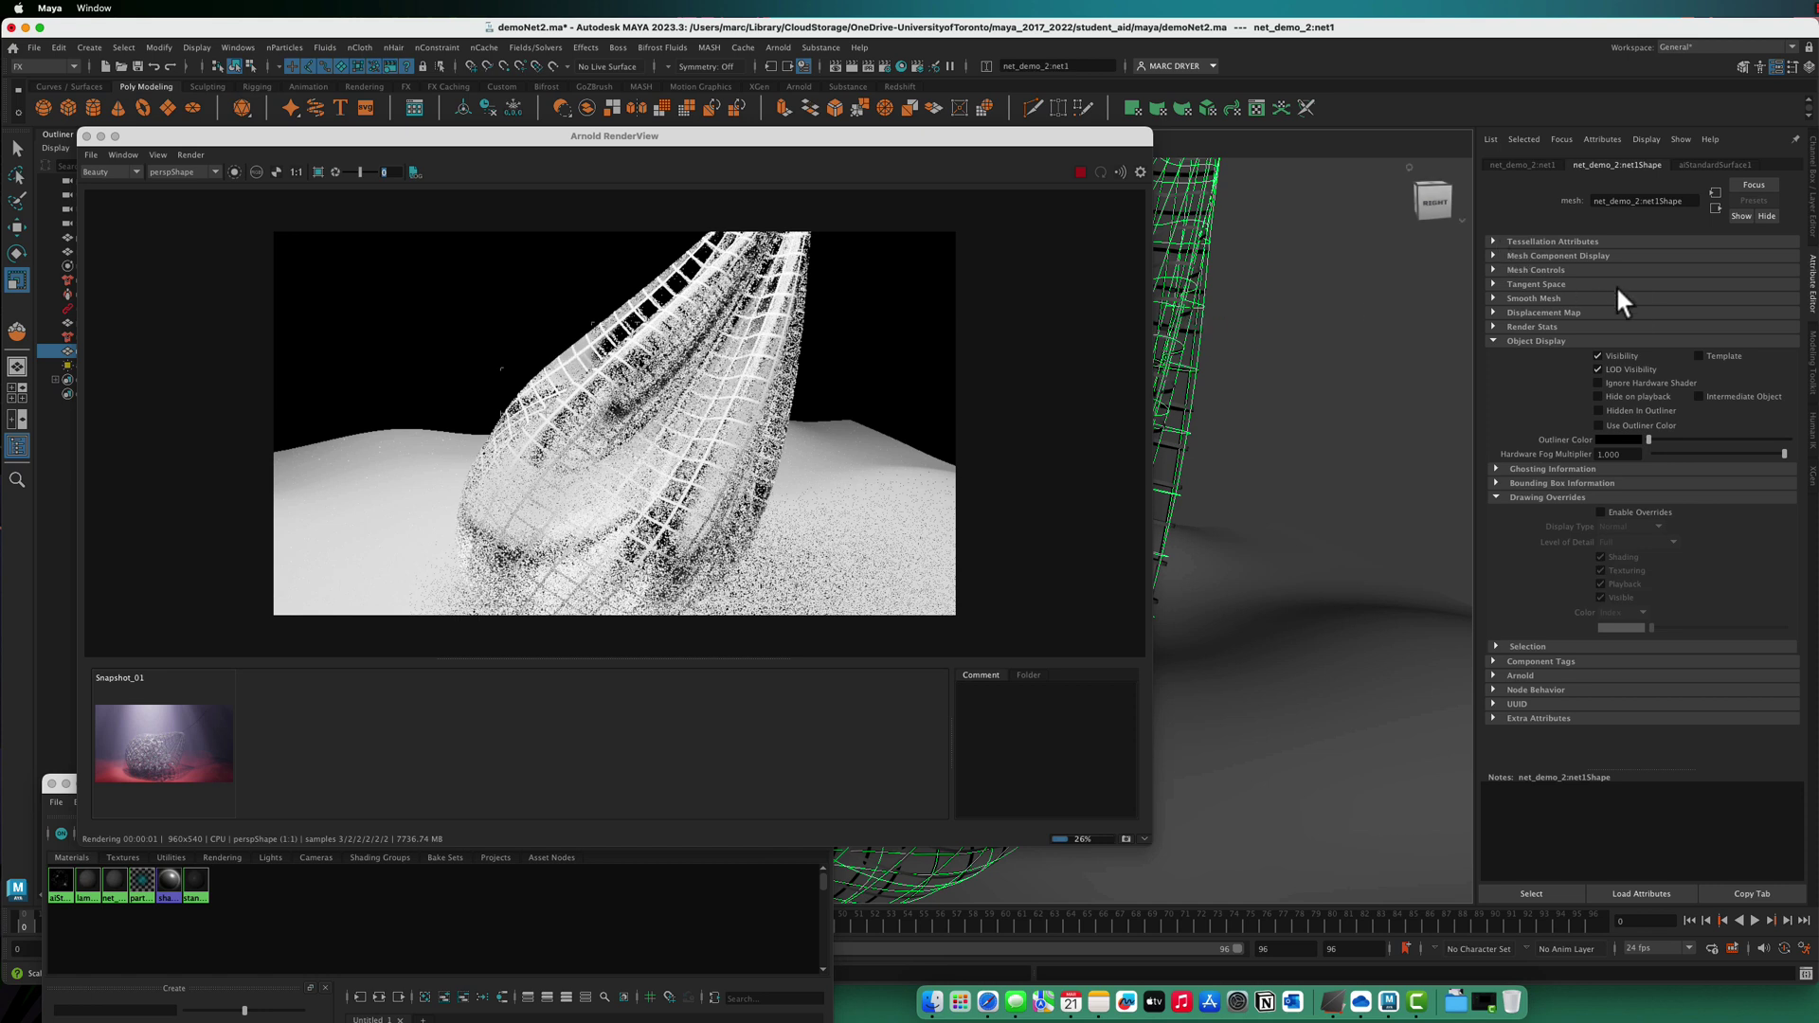
click(1719, 164)
double_click(1674, 202)
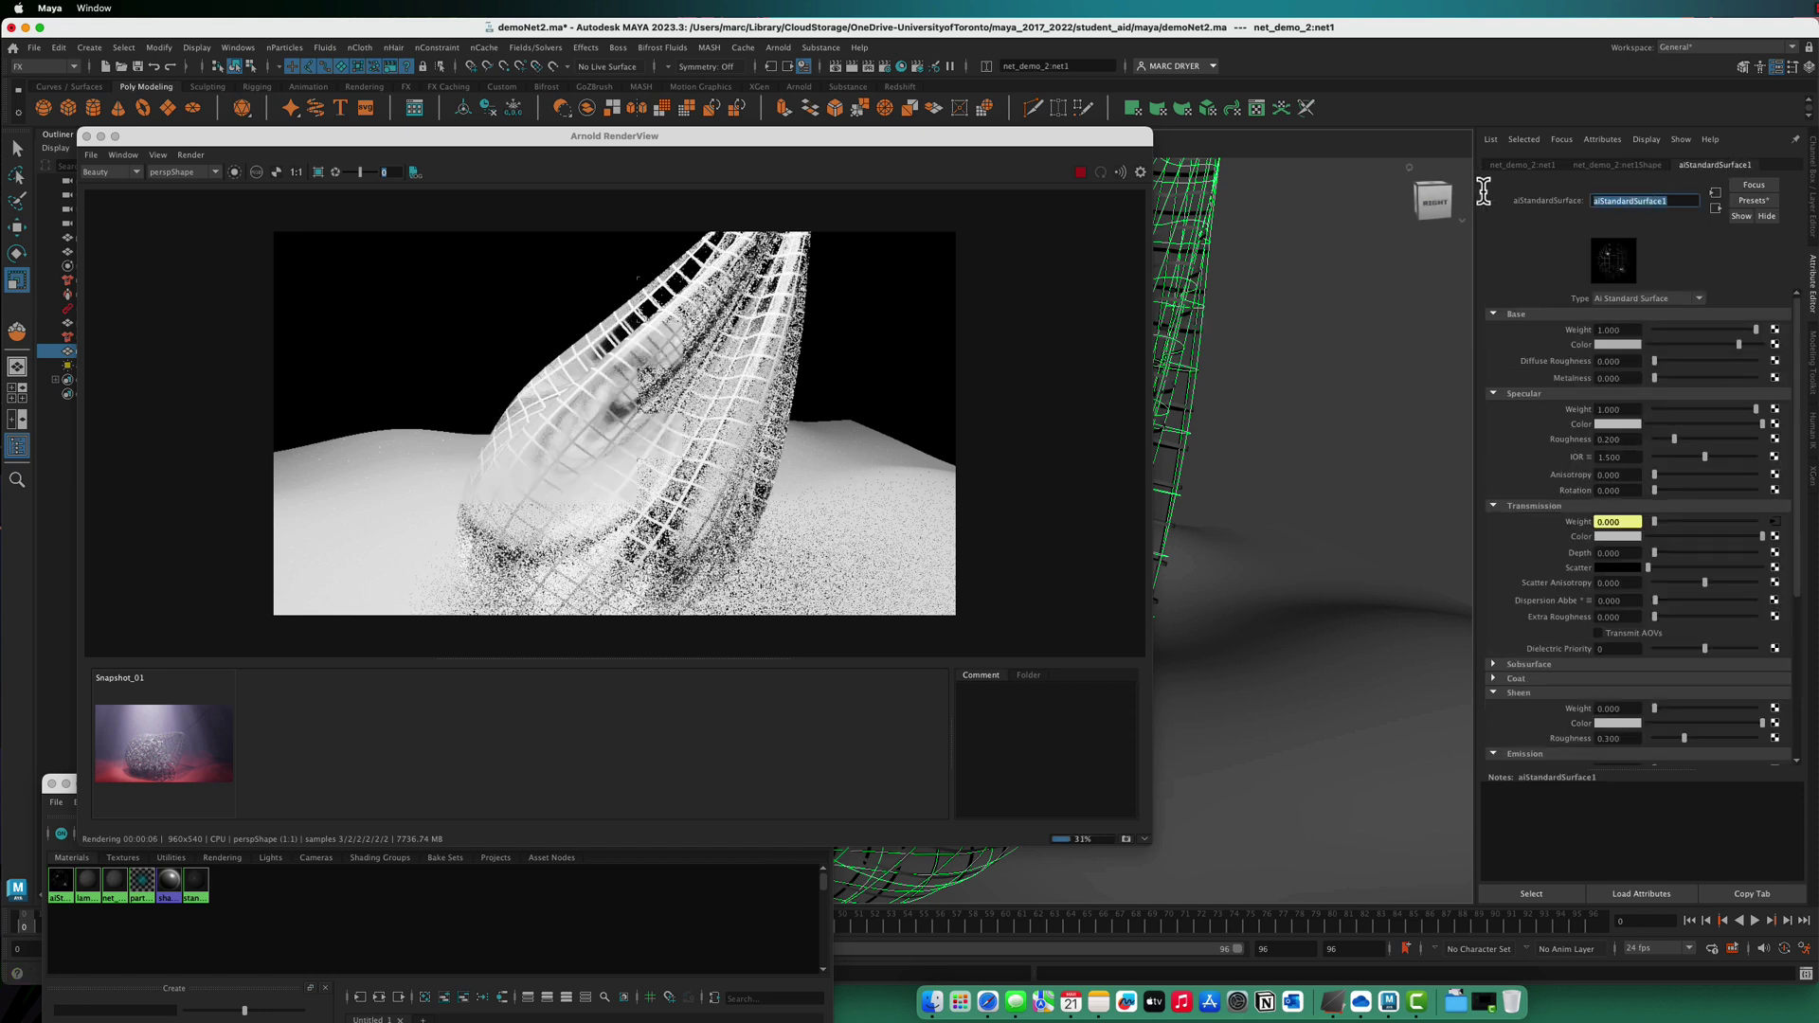
drag(1649, 201, 1471, 185)
text(ne)
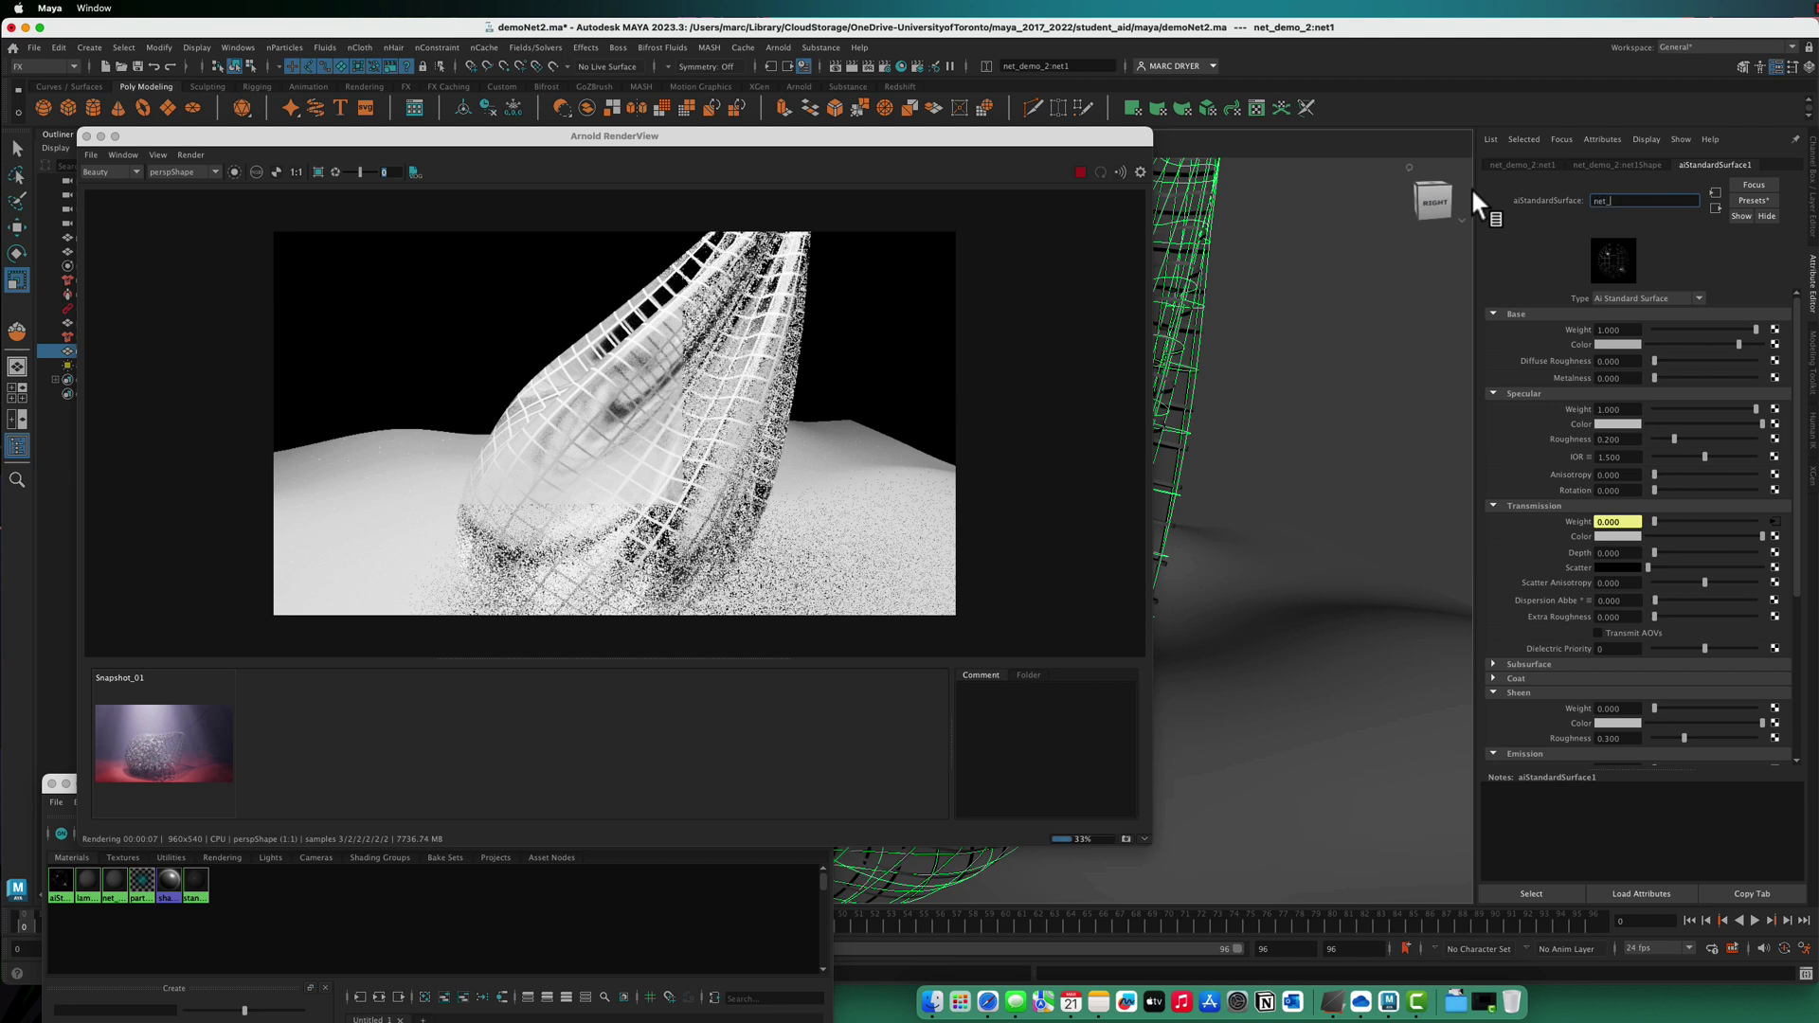
text(t_SH)
key(Return)
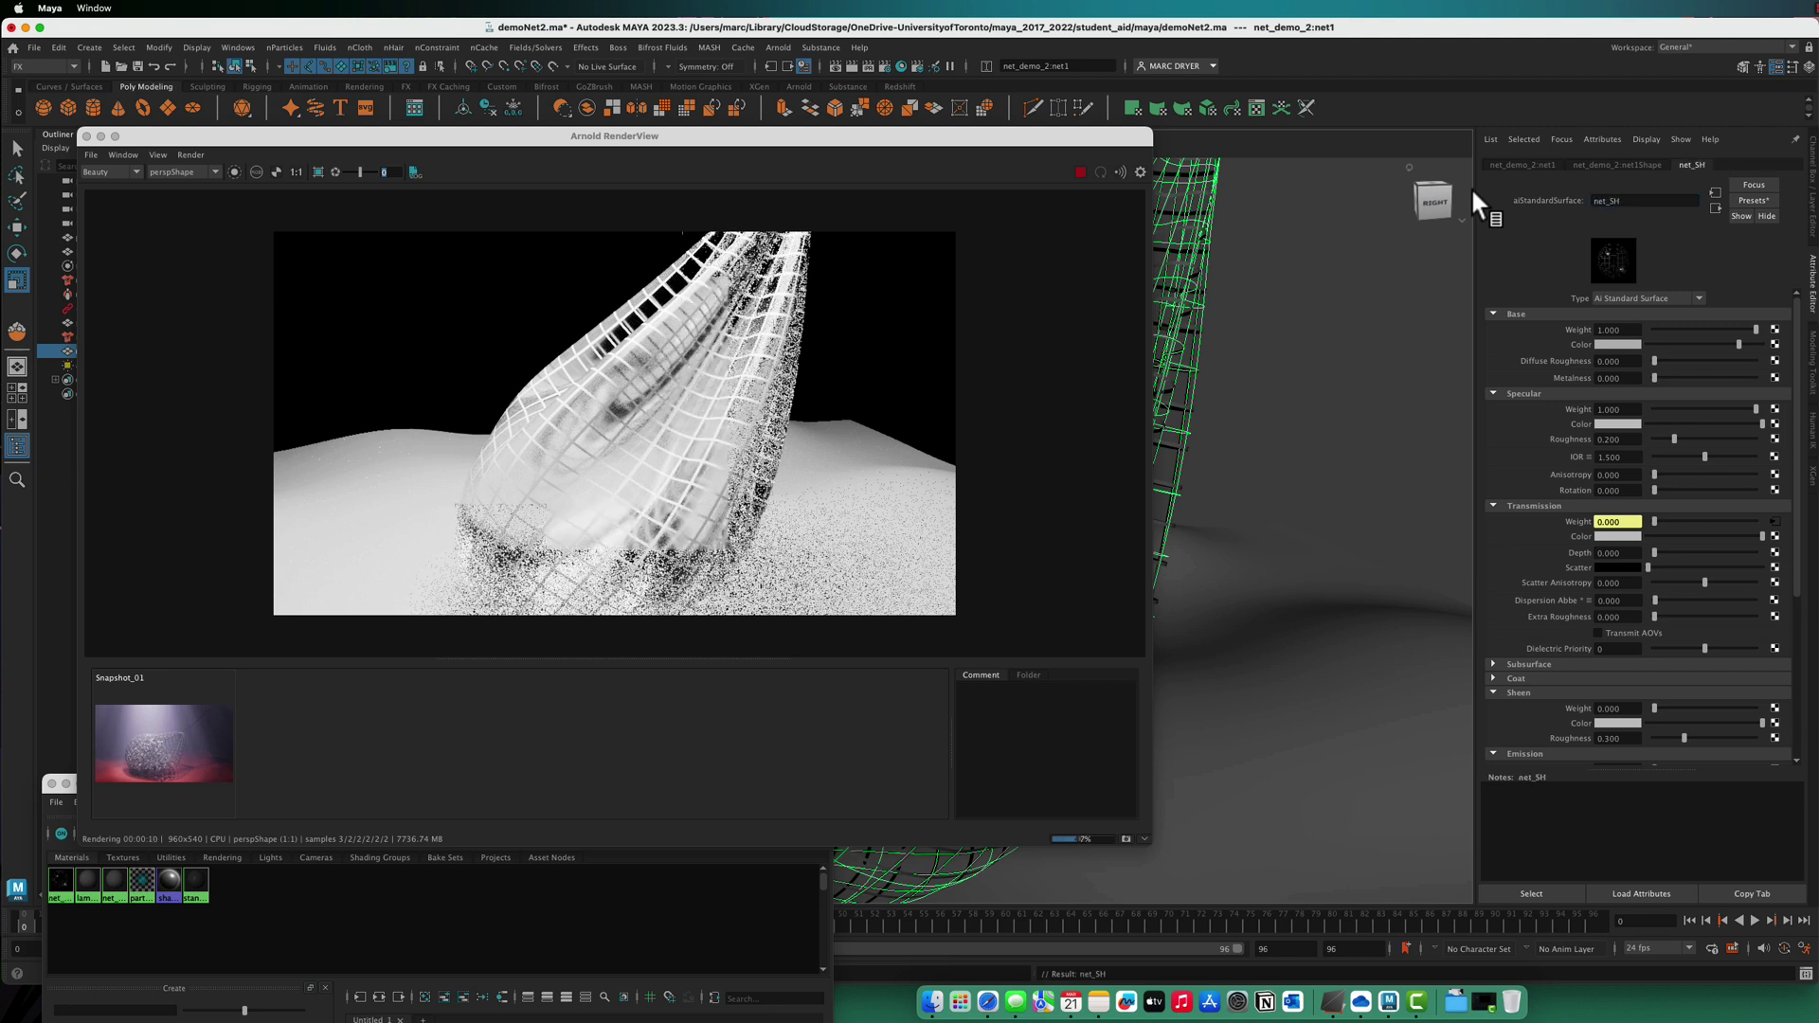
click(1618, 345)
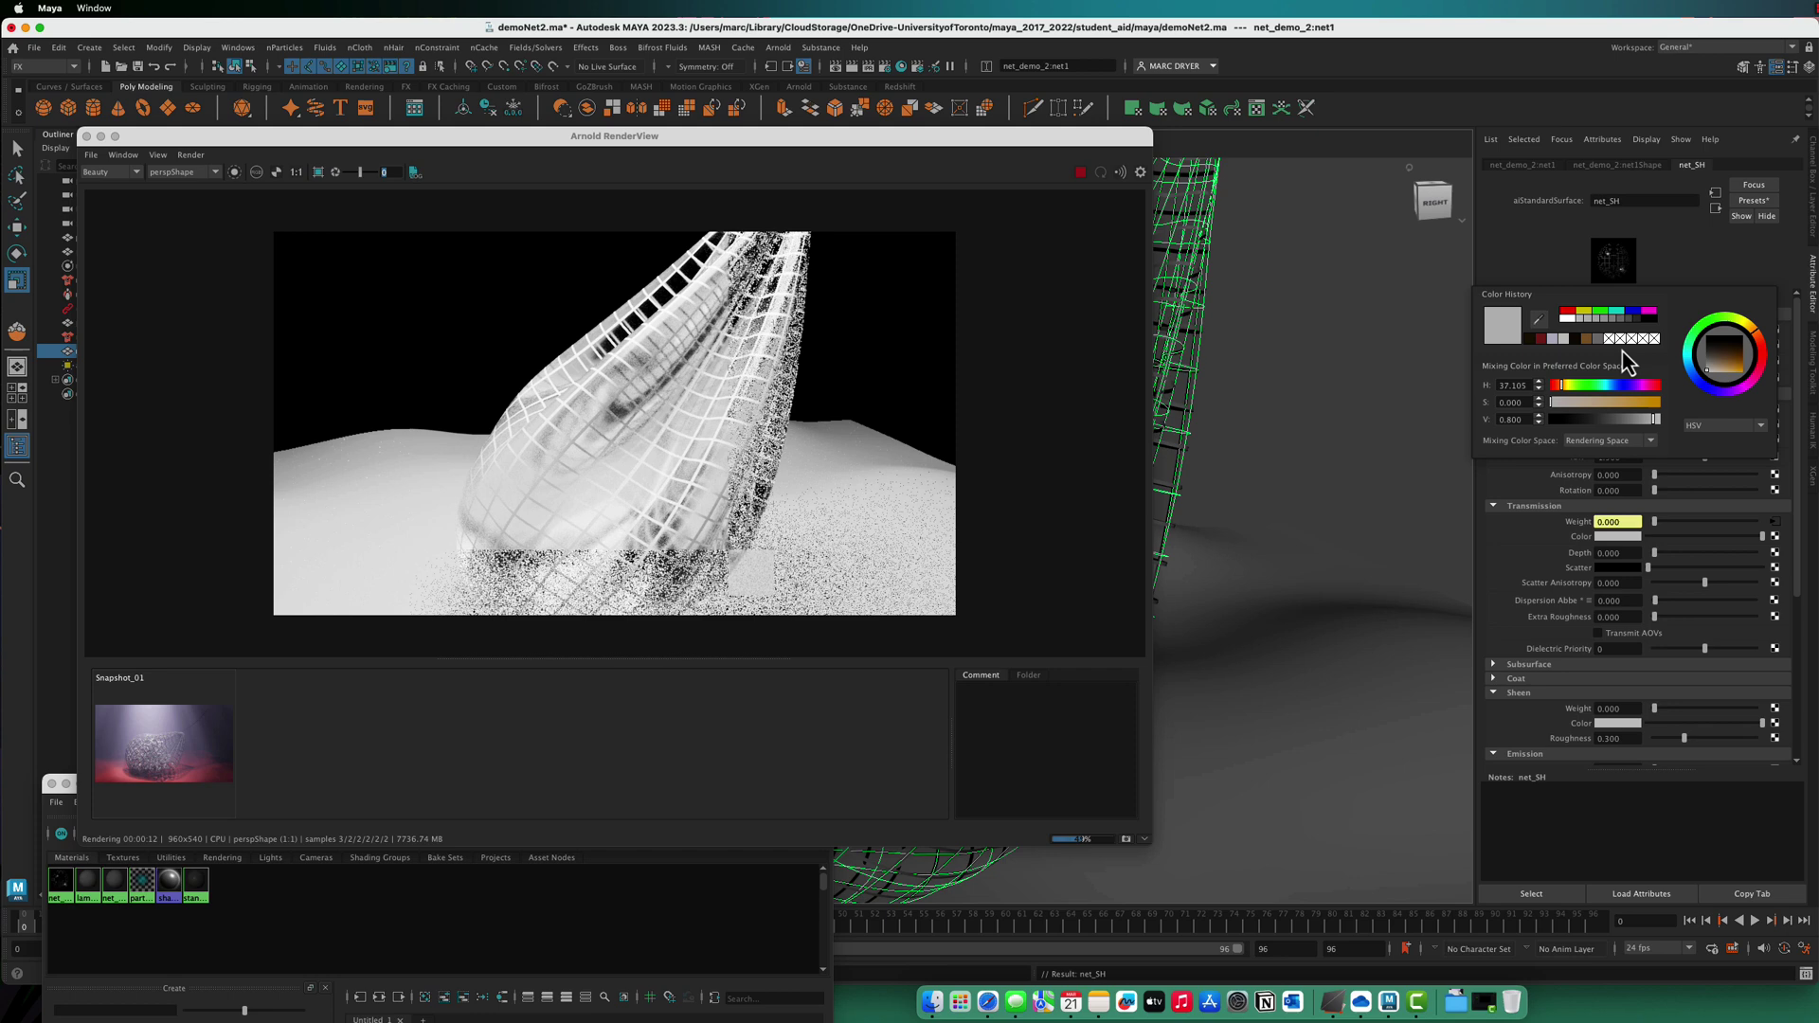
click(1568, 311)
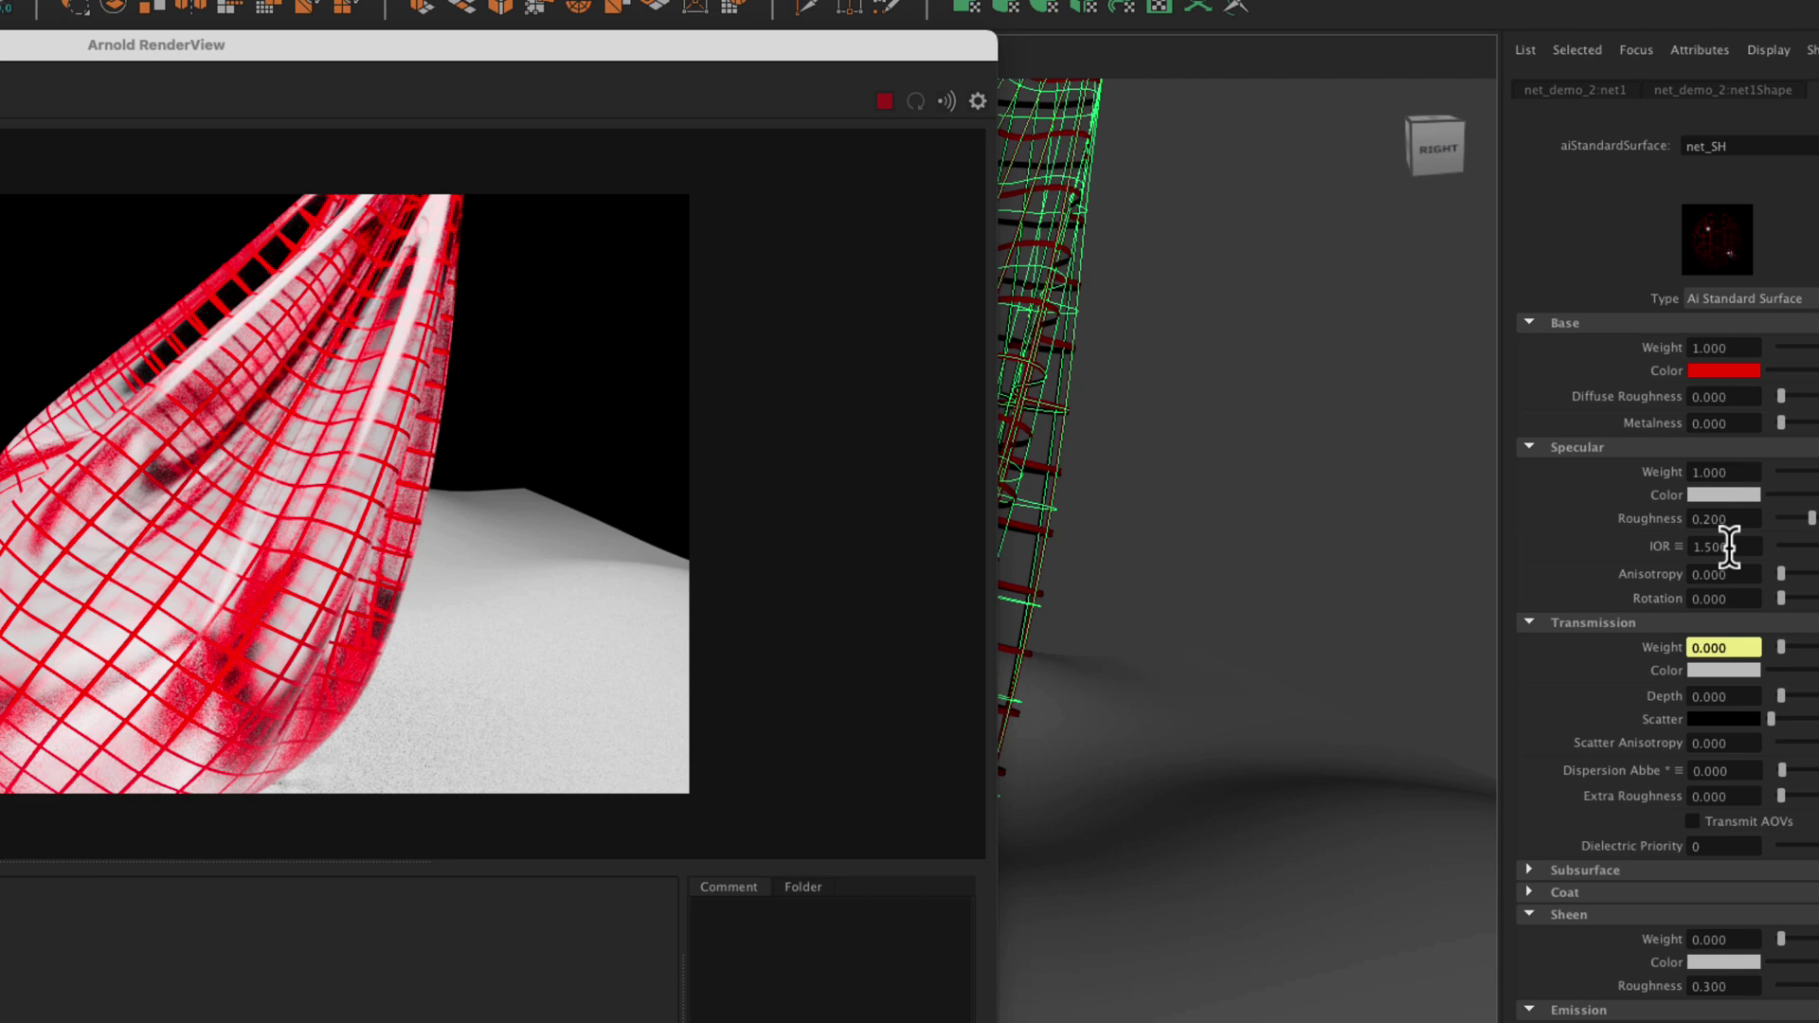
Step: Enable Thin Walled on net_SH and set its Specular IOR to 1.5
double_click(1725, 547)
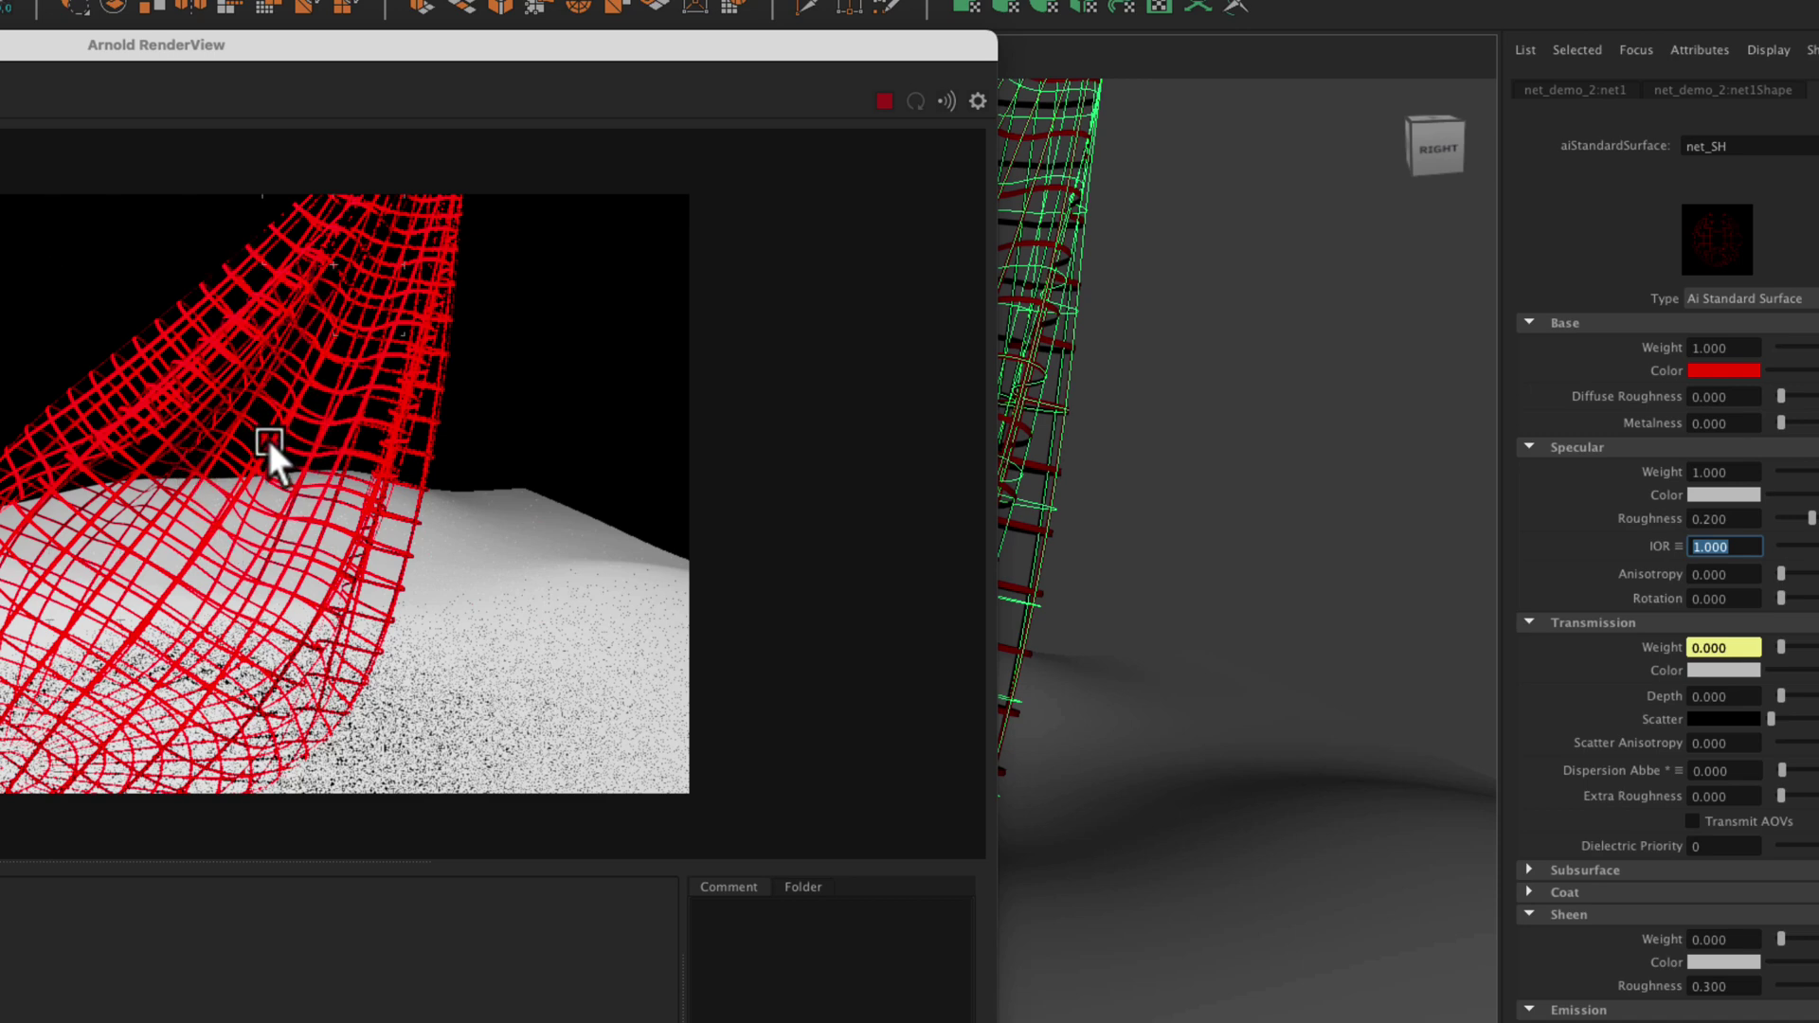
scroll(1812, 773, down, 5)
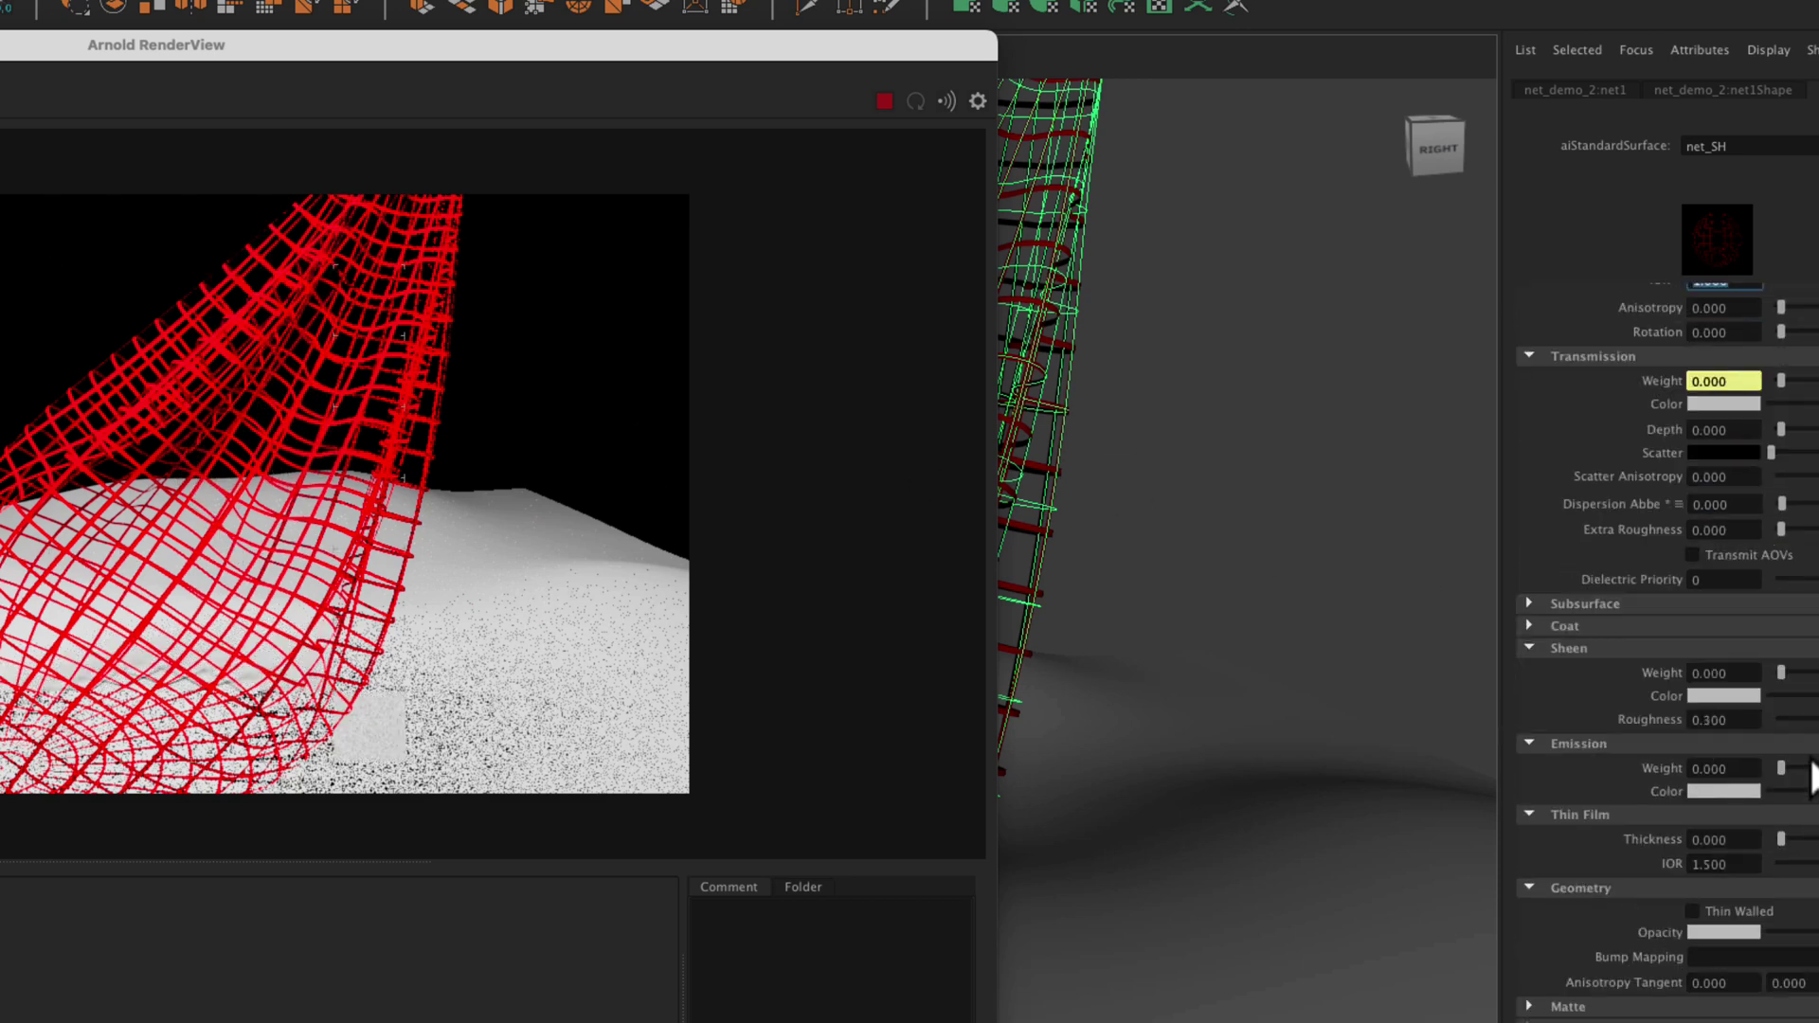
scroll(1663, 820, down, 3)
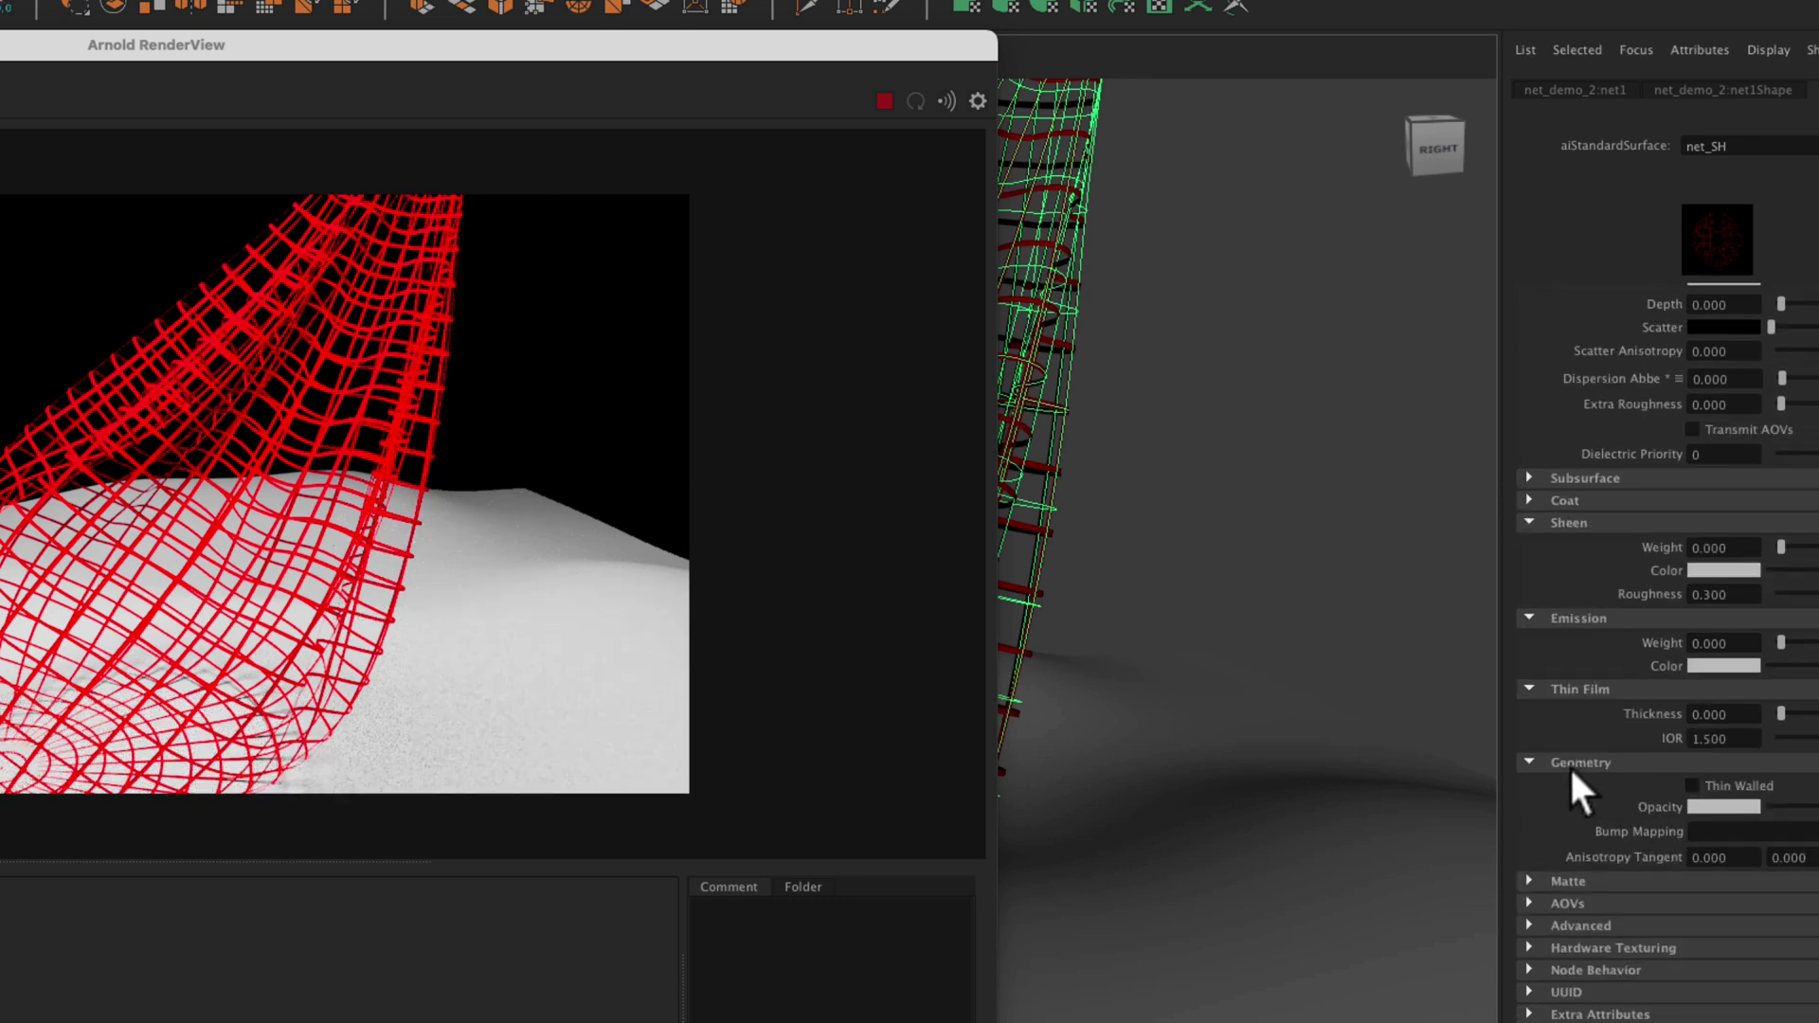
click(1694, 786)
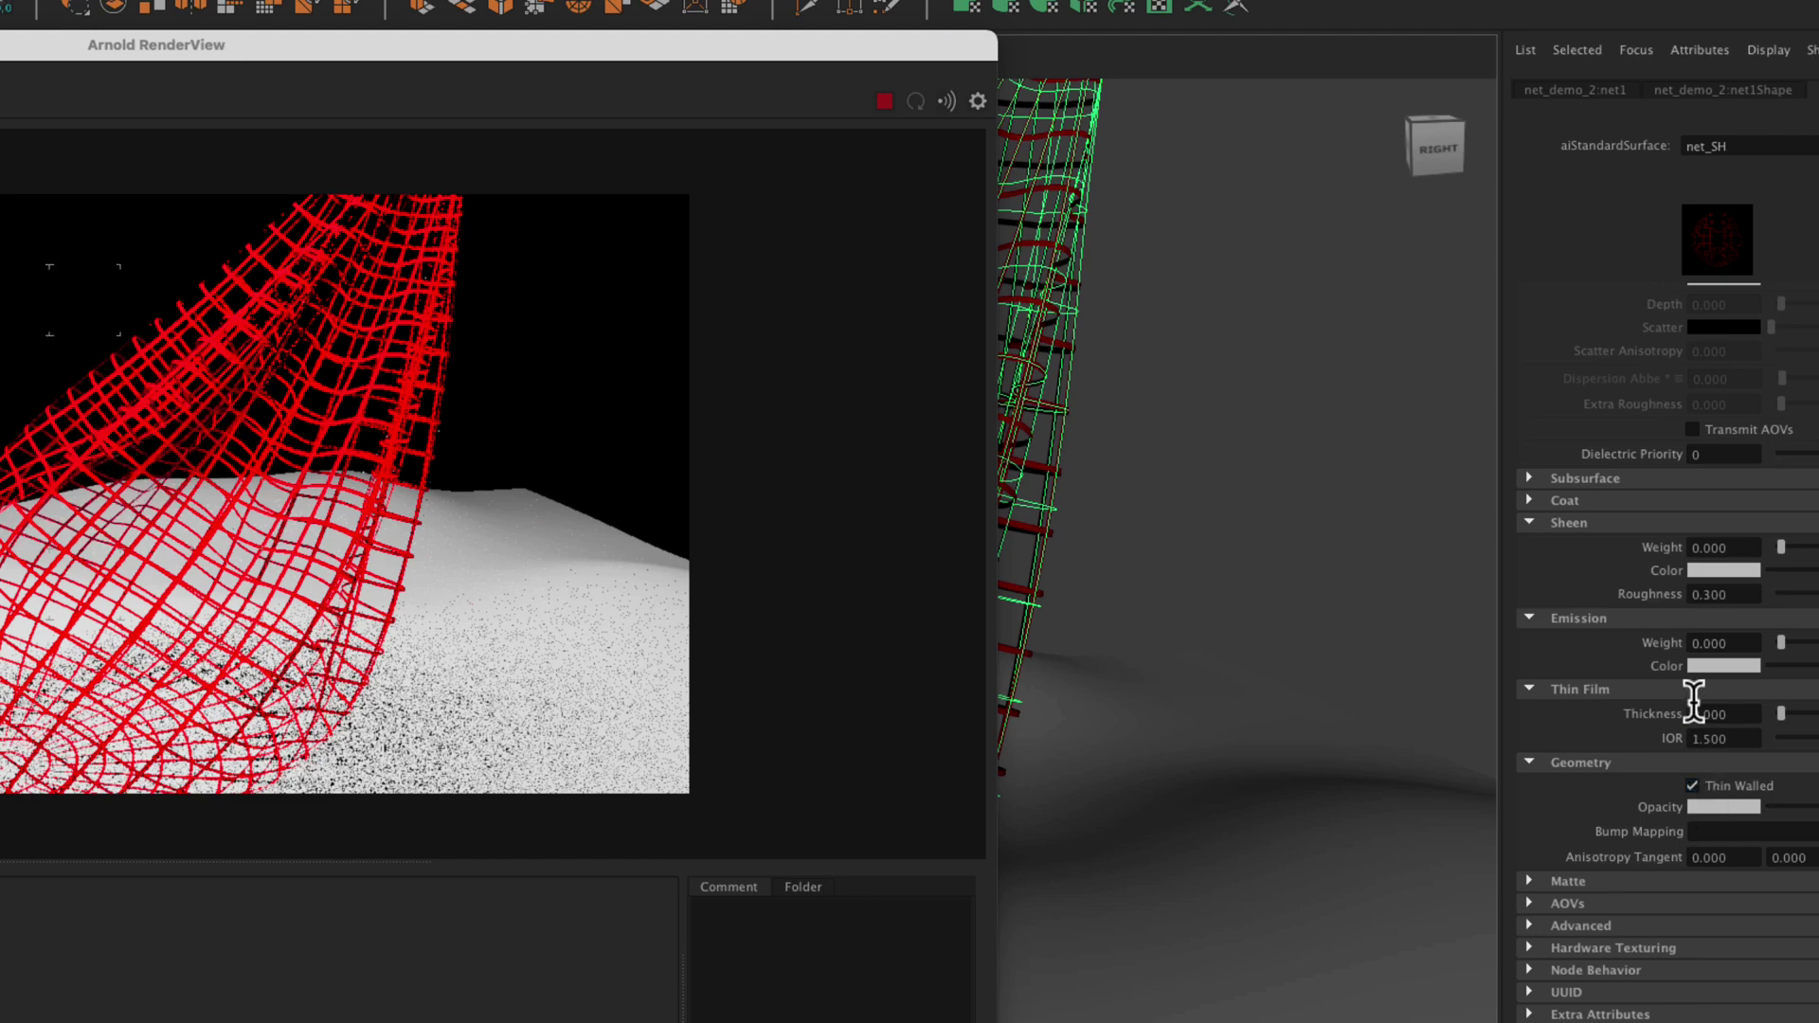
scroll(1693, 703, up, 5)
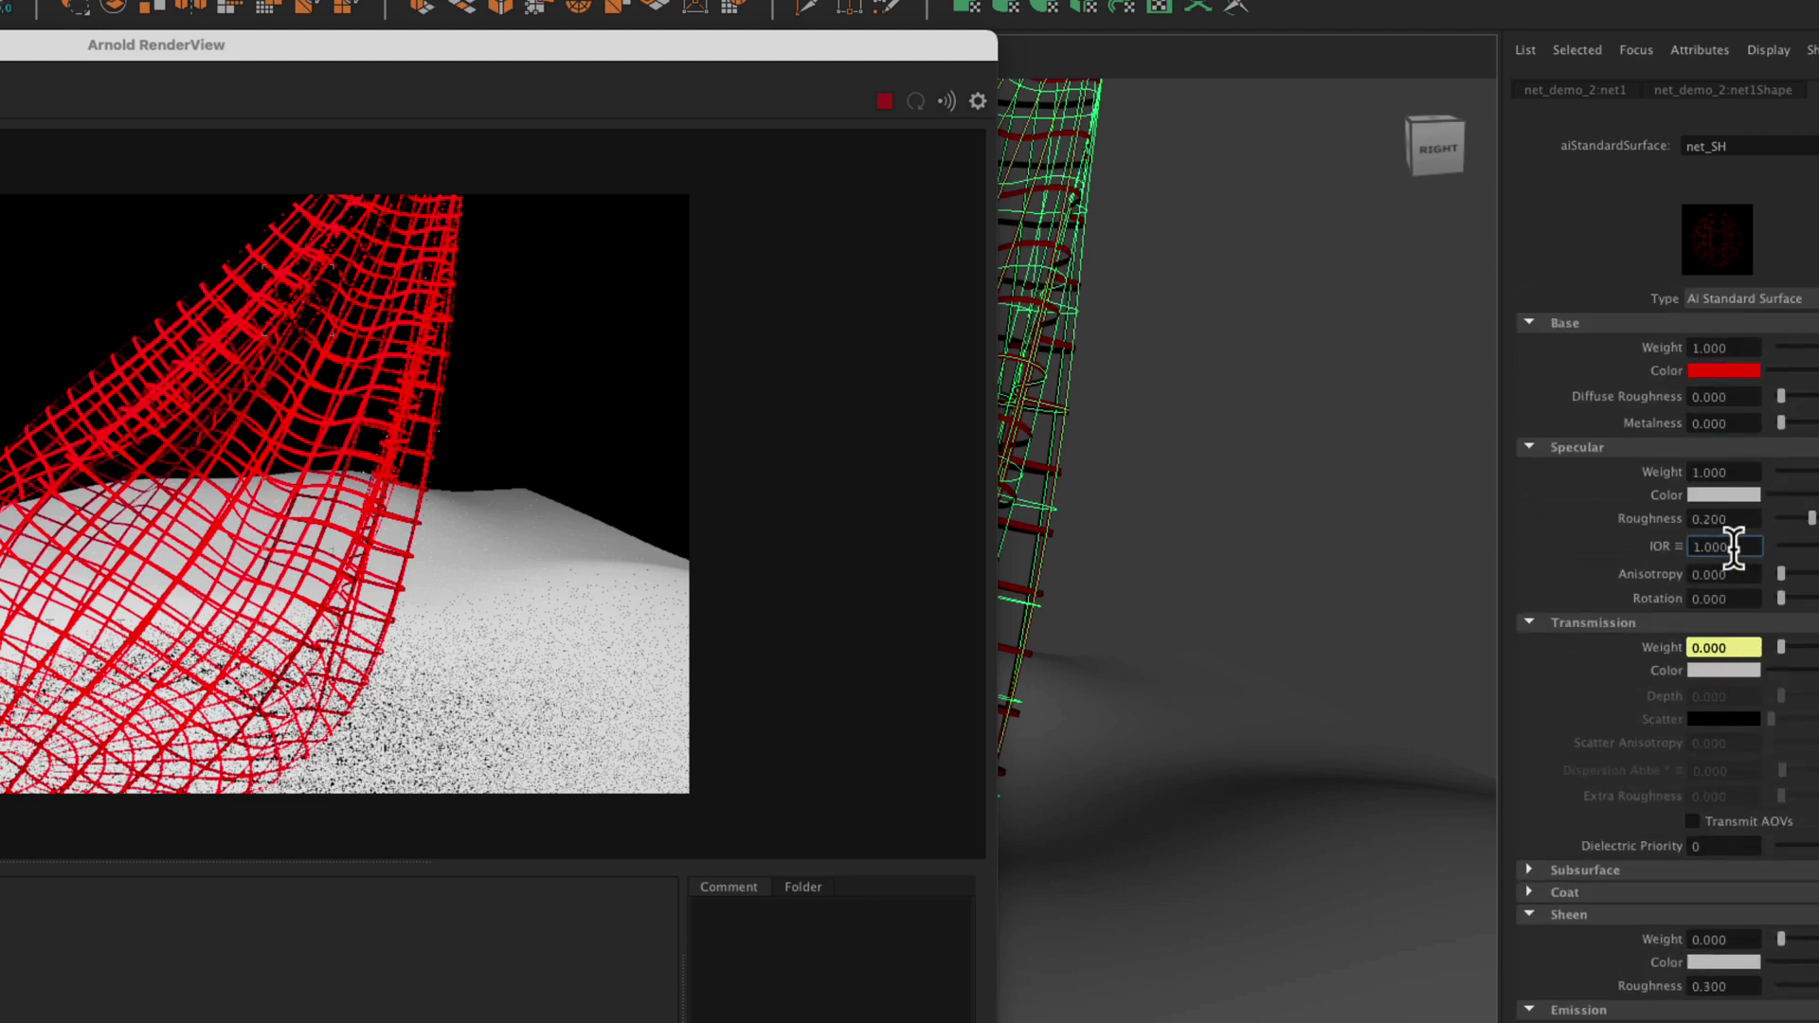
text(1.5)
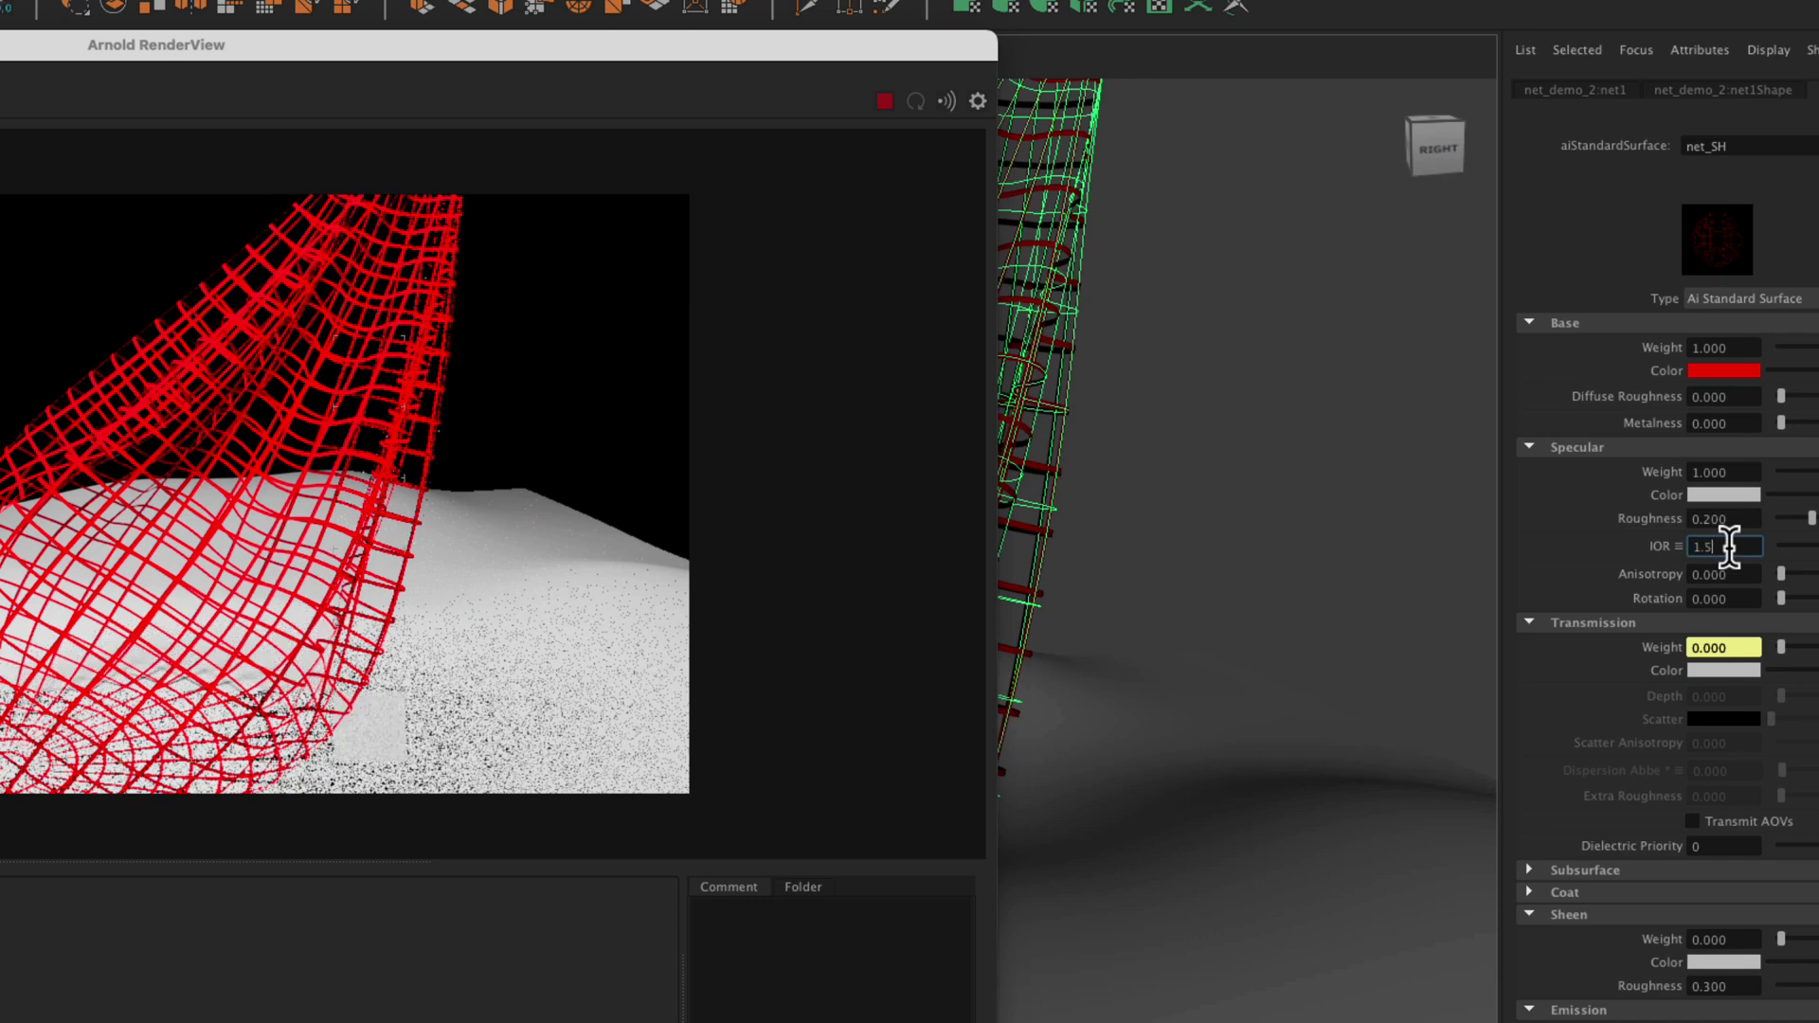
key(Return)
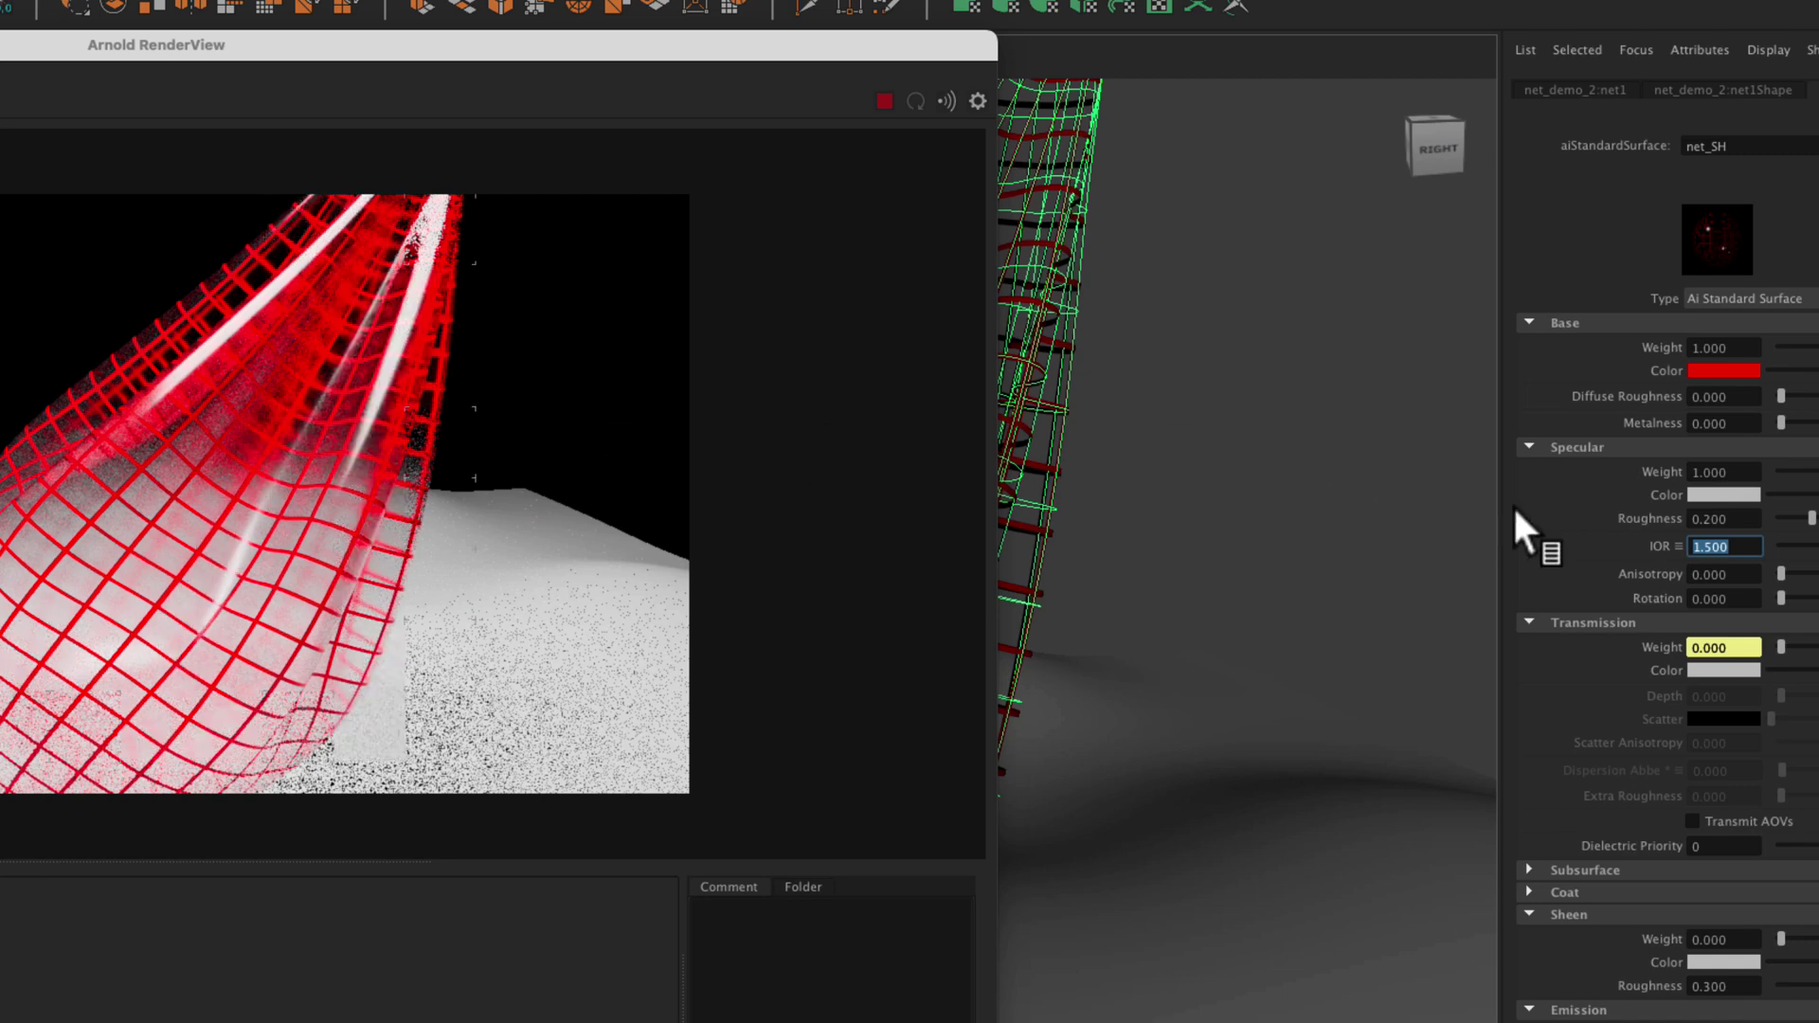
Step: Set net_SH specular roughness to 0, briefly trying 0.2 before returning to 0
drag(1793, 518, 1706, 519)
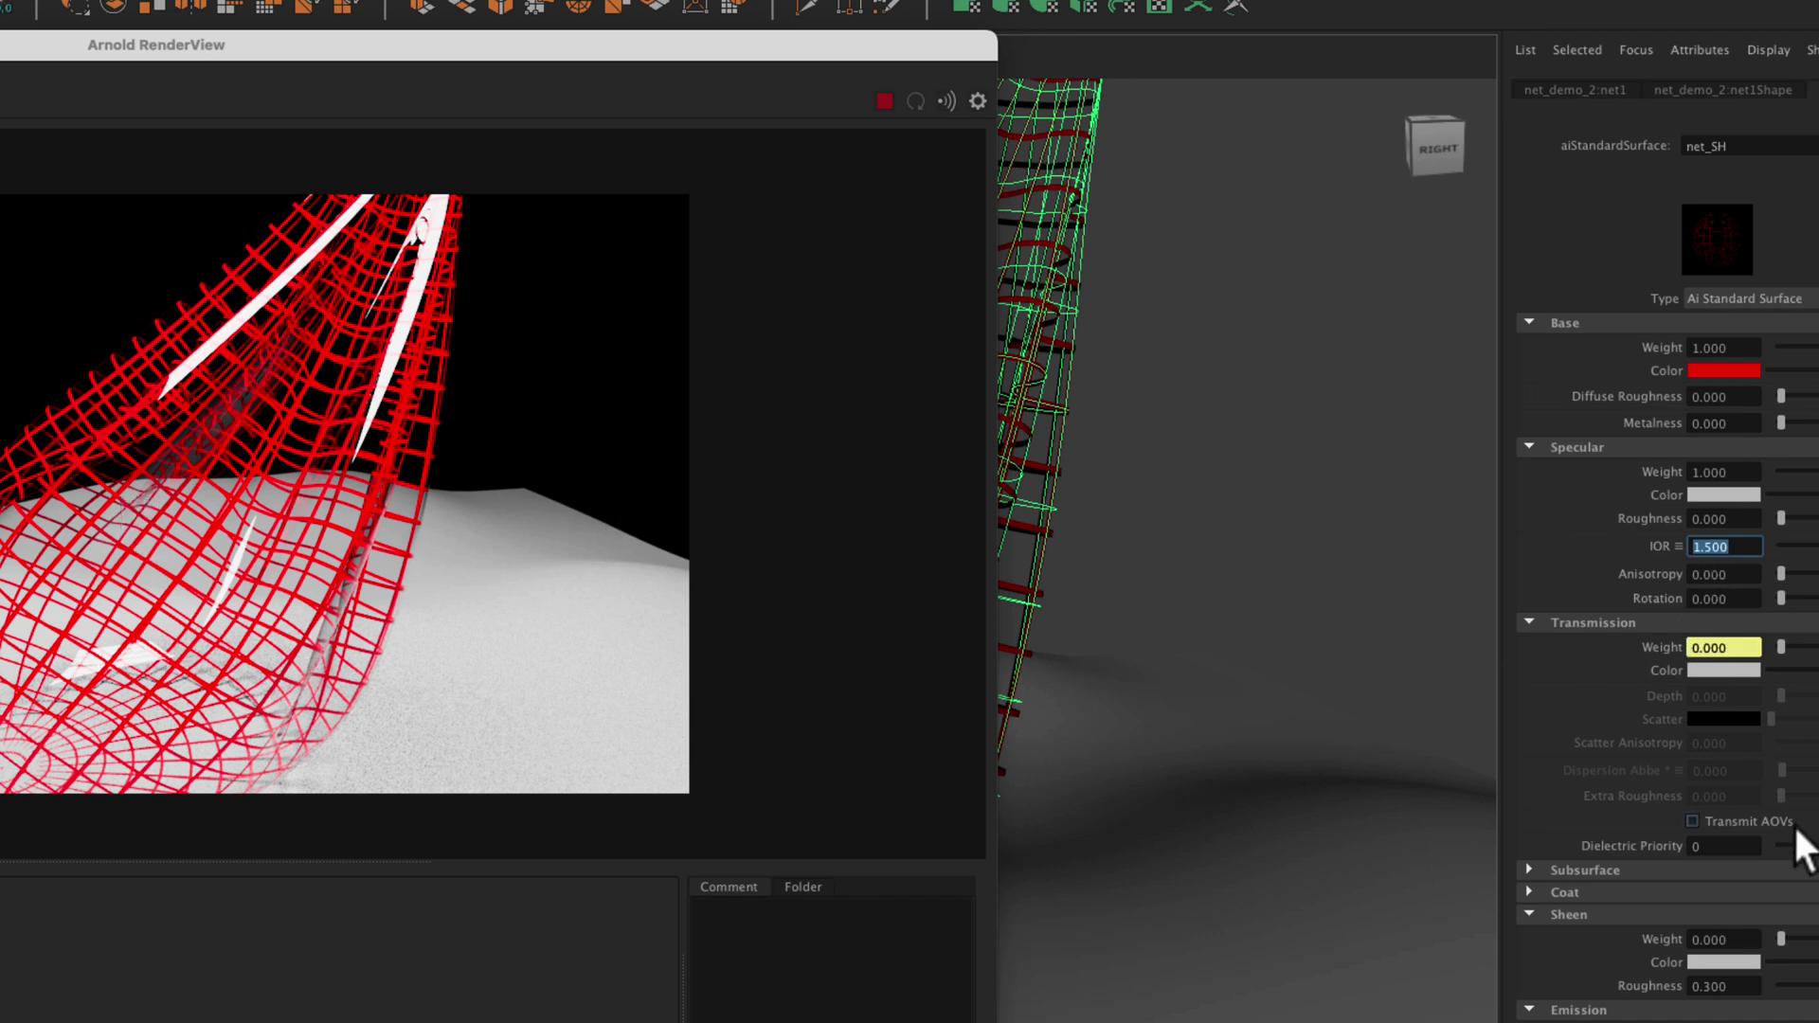
scroll(1799, 834, down, 5)
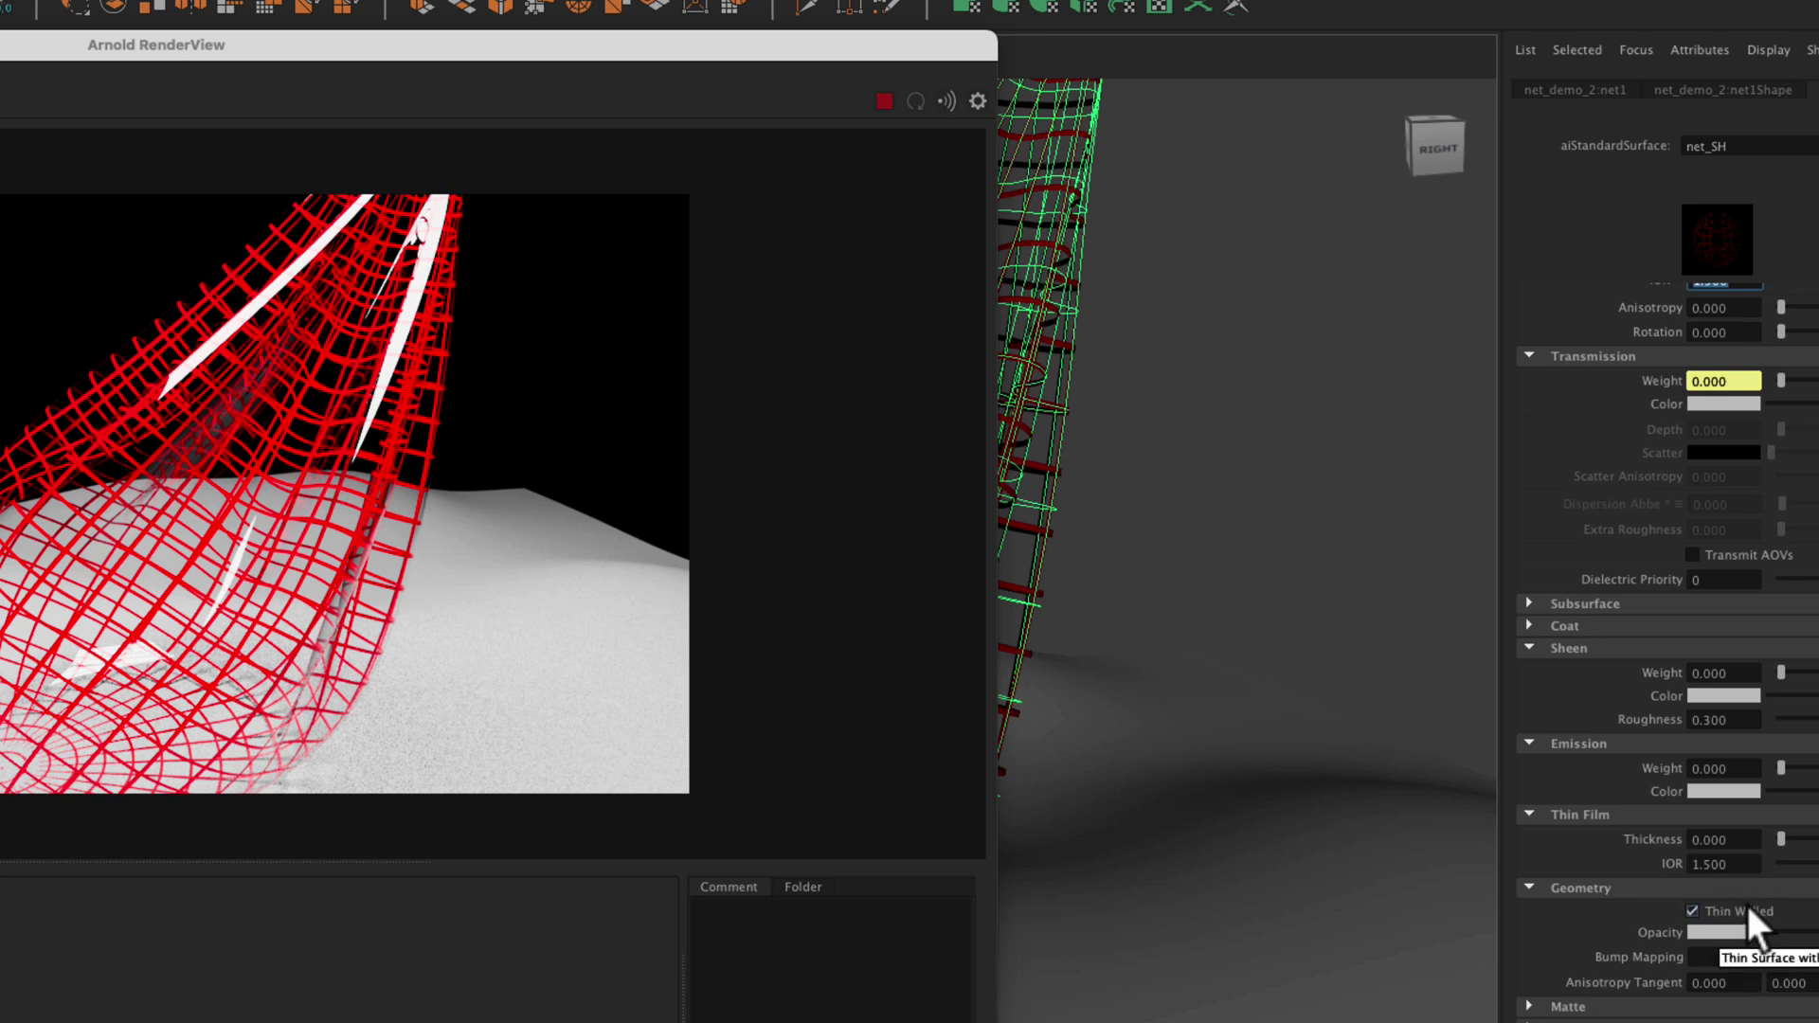
scroll(1744, 881, up, 4)
click(1701, 480)
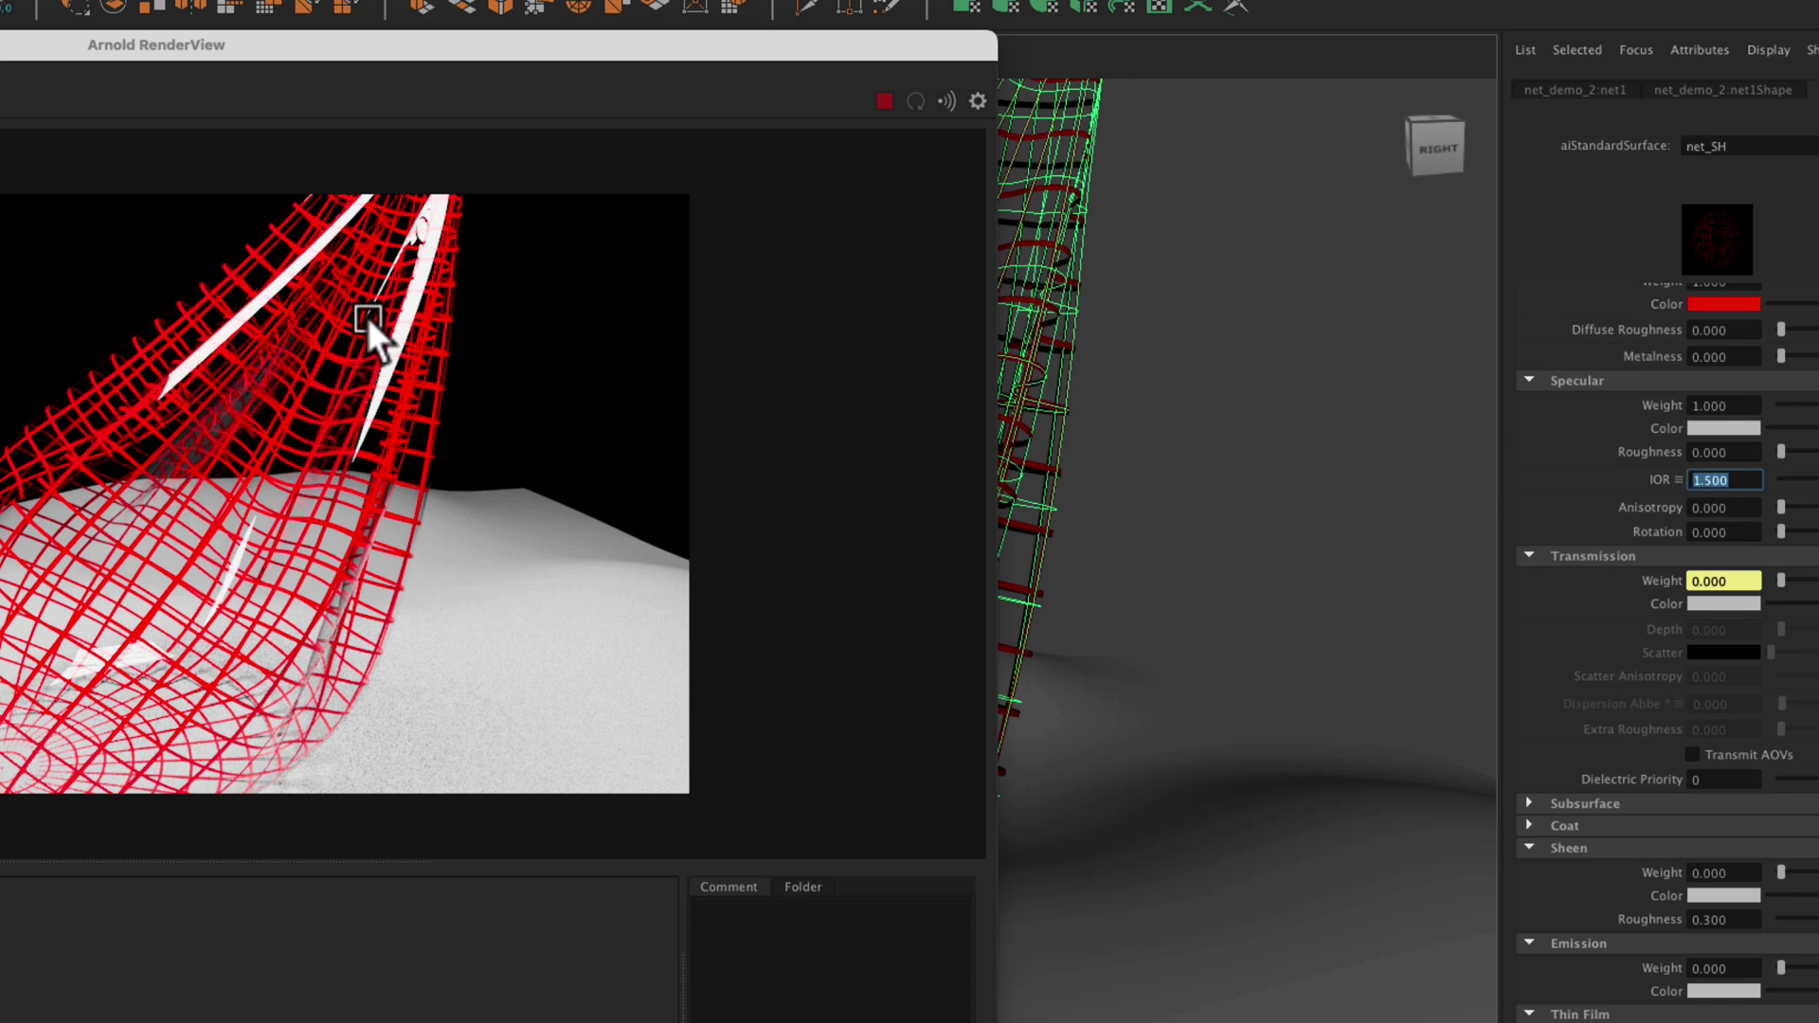
click(1717, 452)
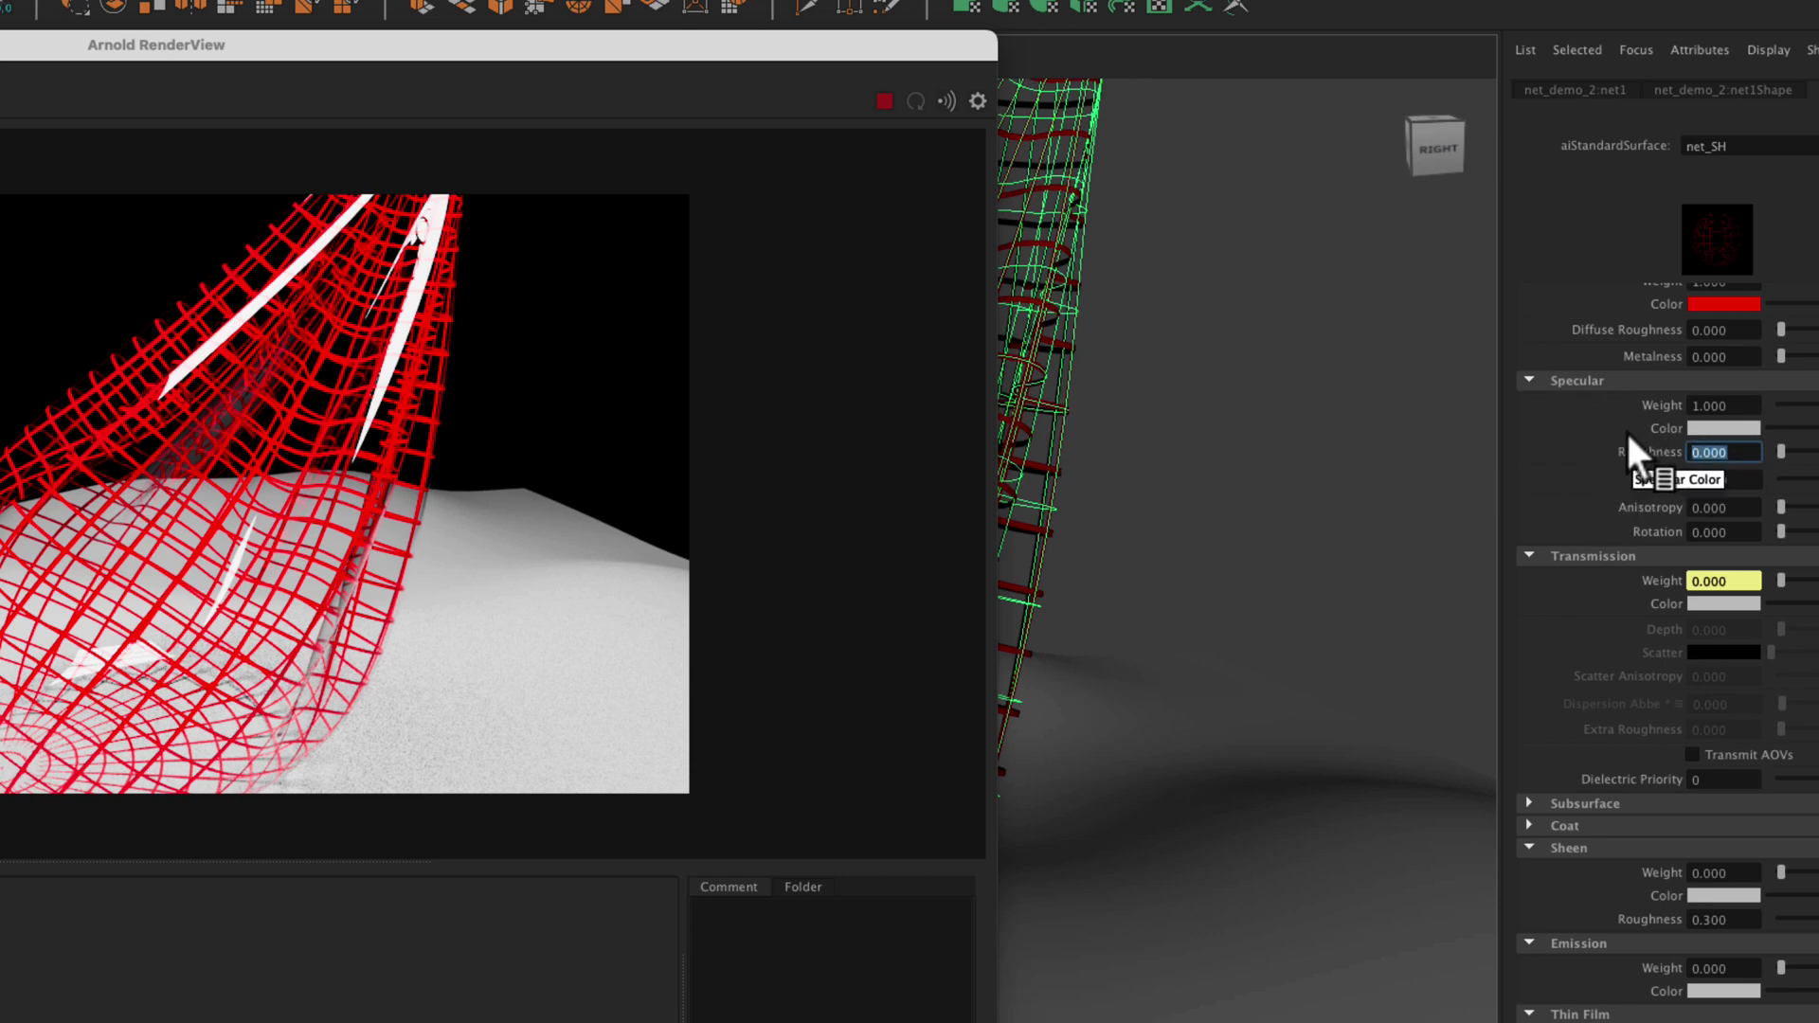
text(0.2)
key(Return)
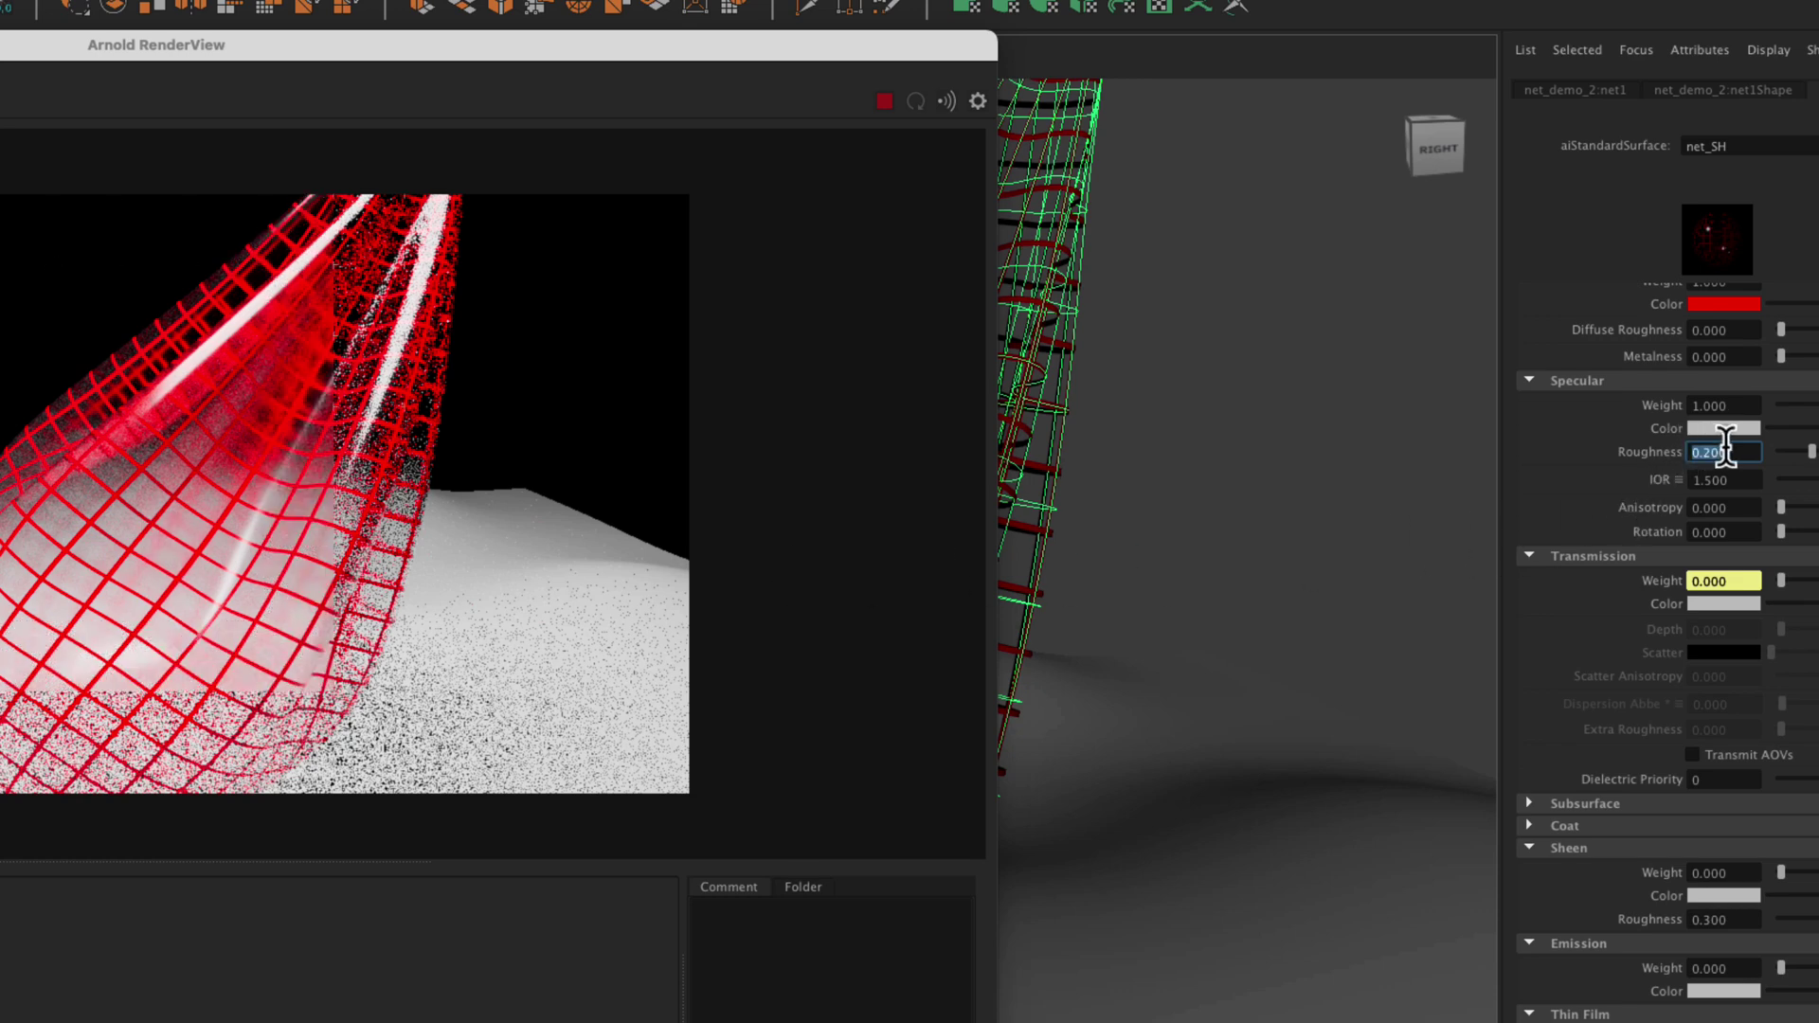
text(0)
key(Return)
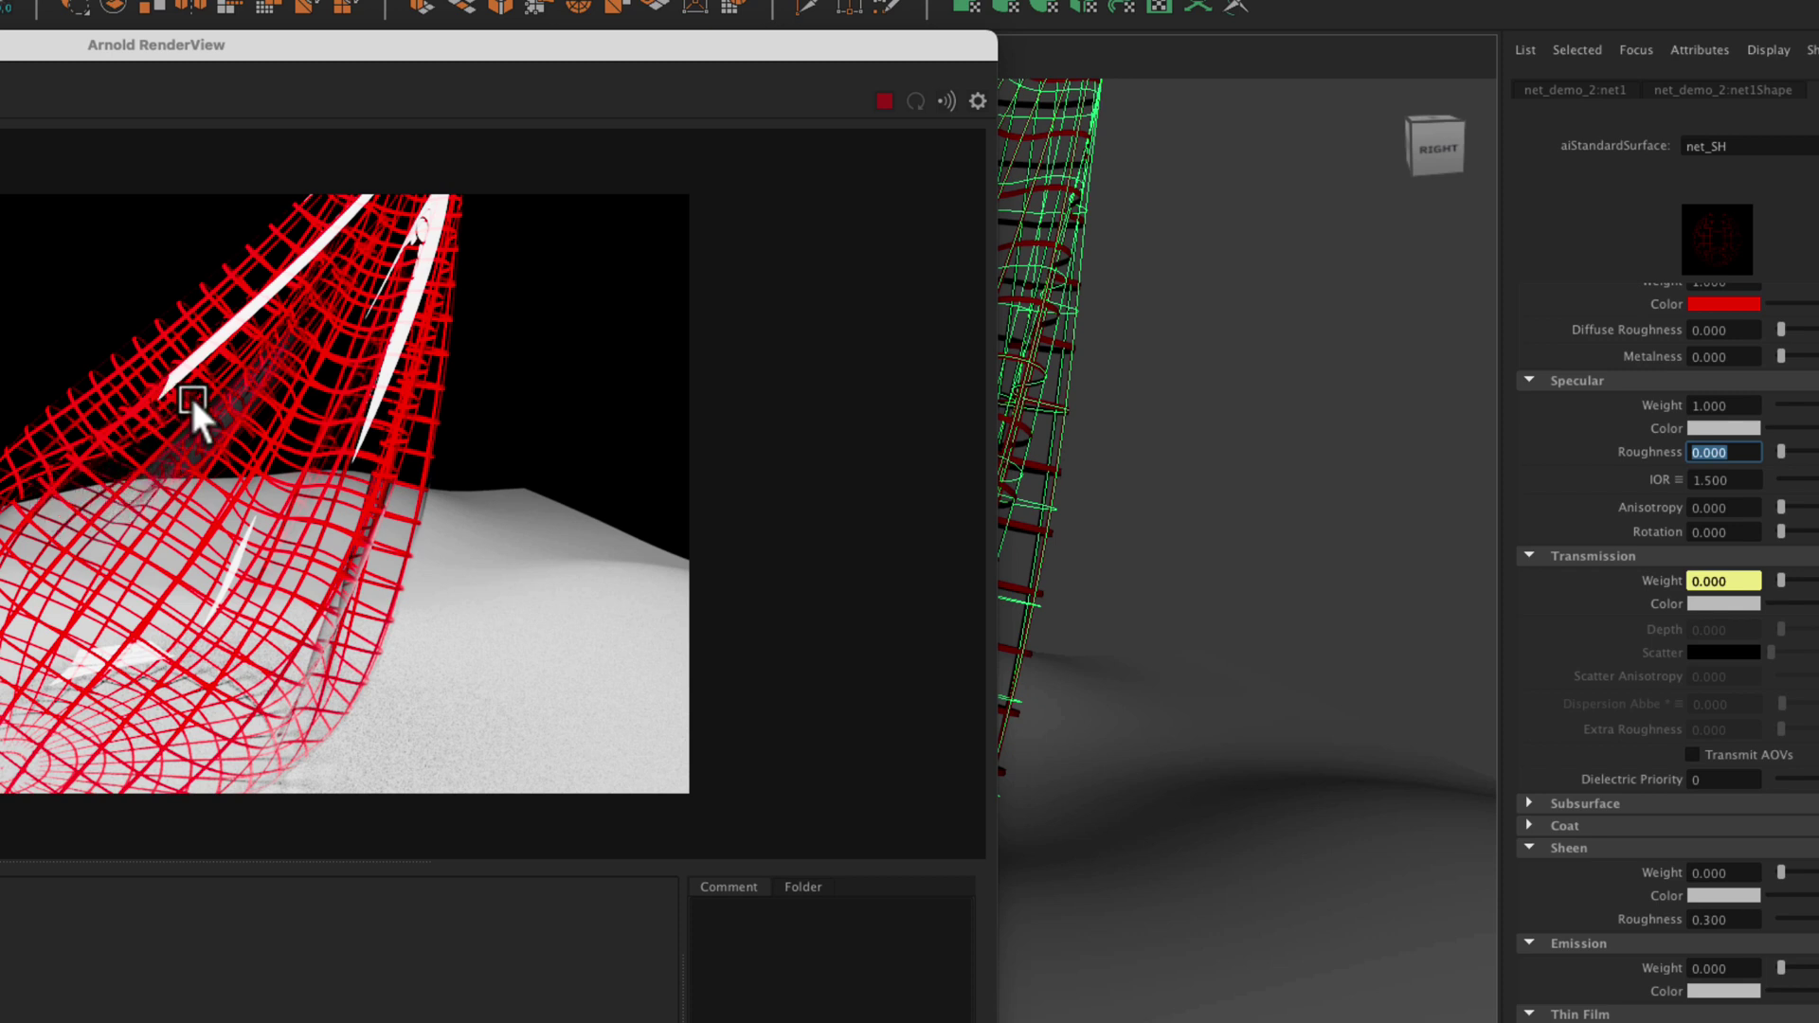
Step: Arrange the Hypershade graph with grid1 near aiAreaLightShape1, beside the Arnold RenderView
double_click(110, 45)
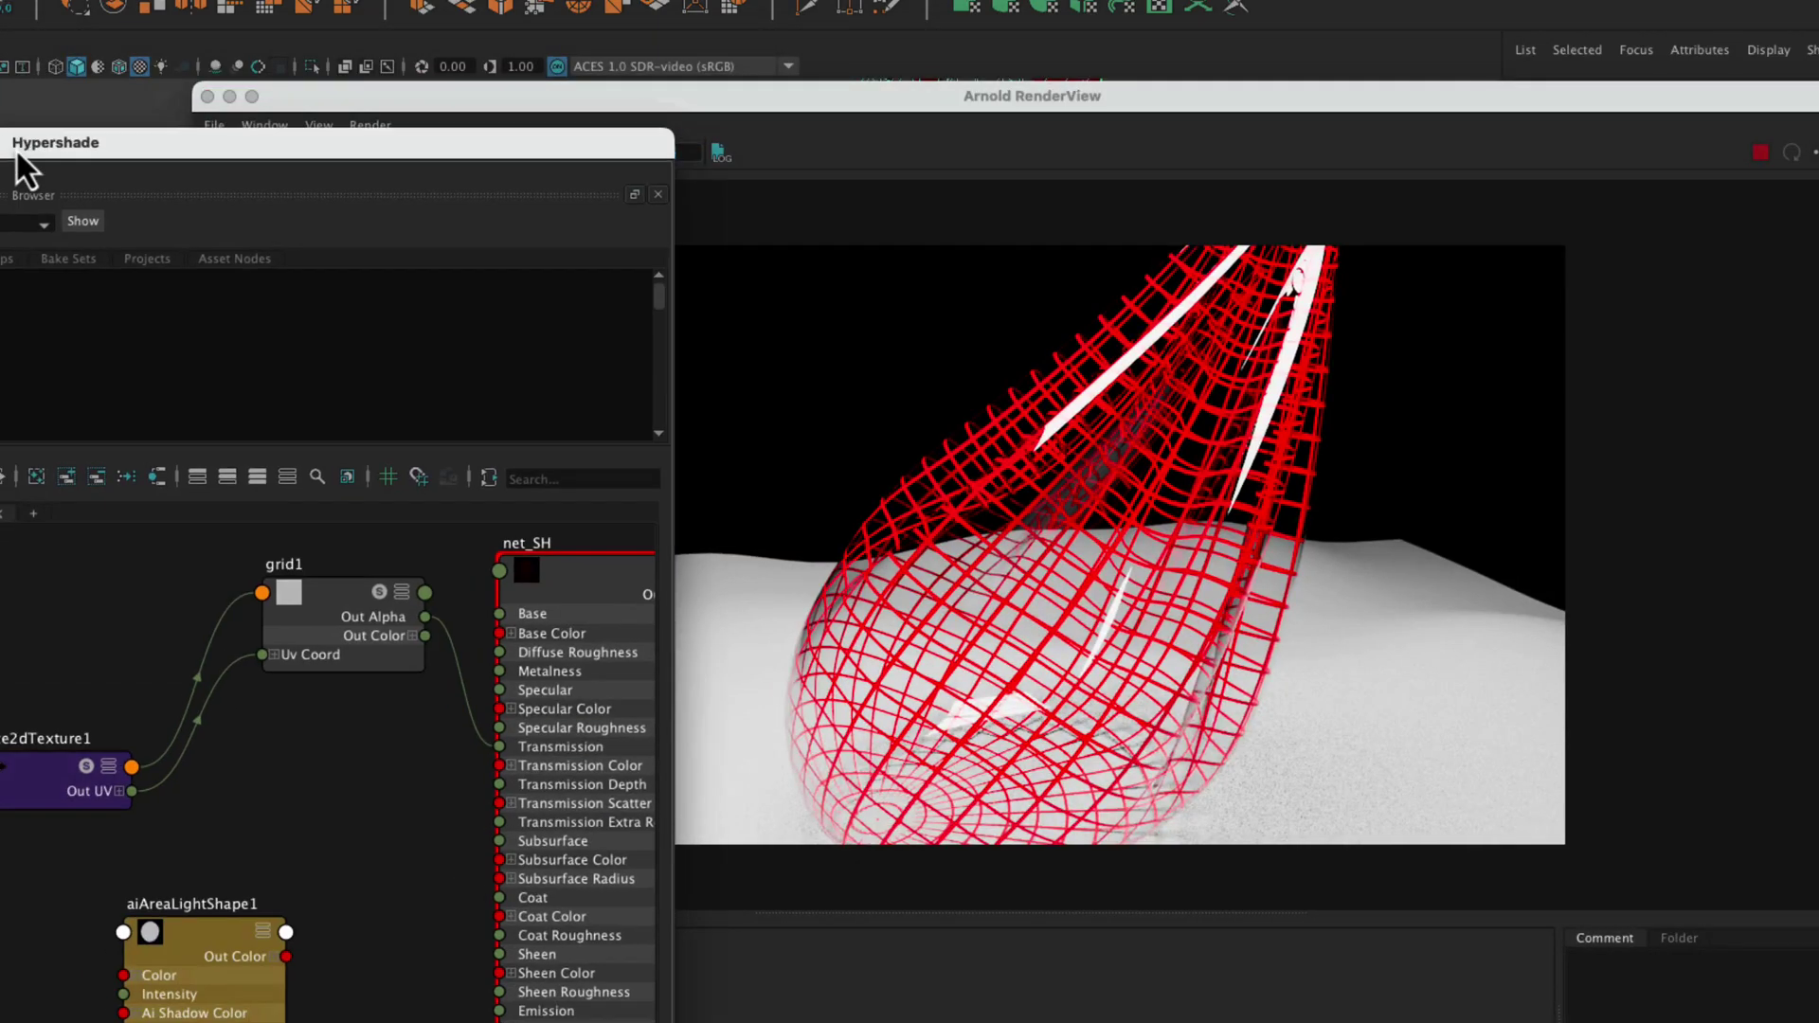
click(265, 545)
drag(269, 534, 186, 743)
click(219, 504)
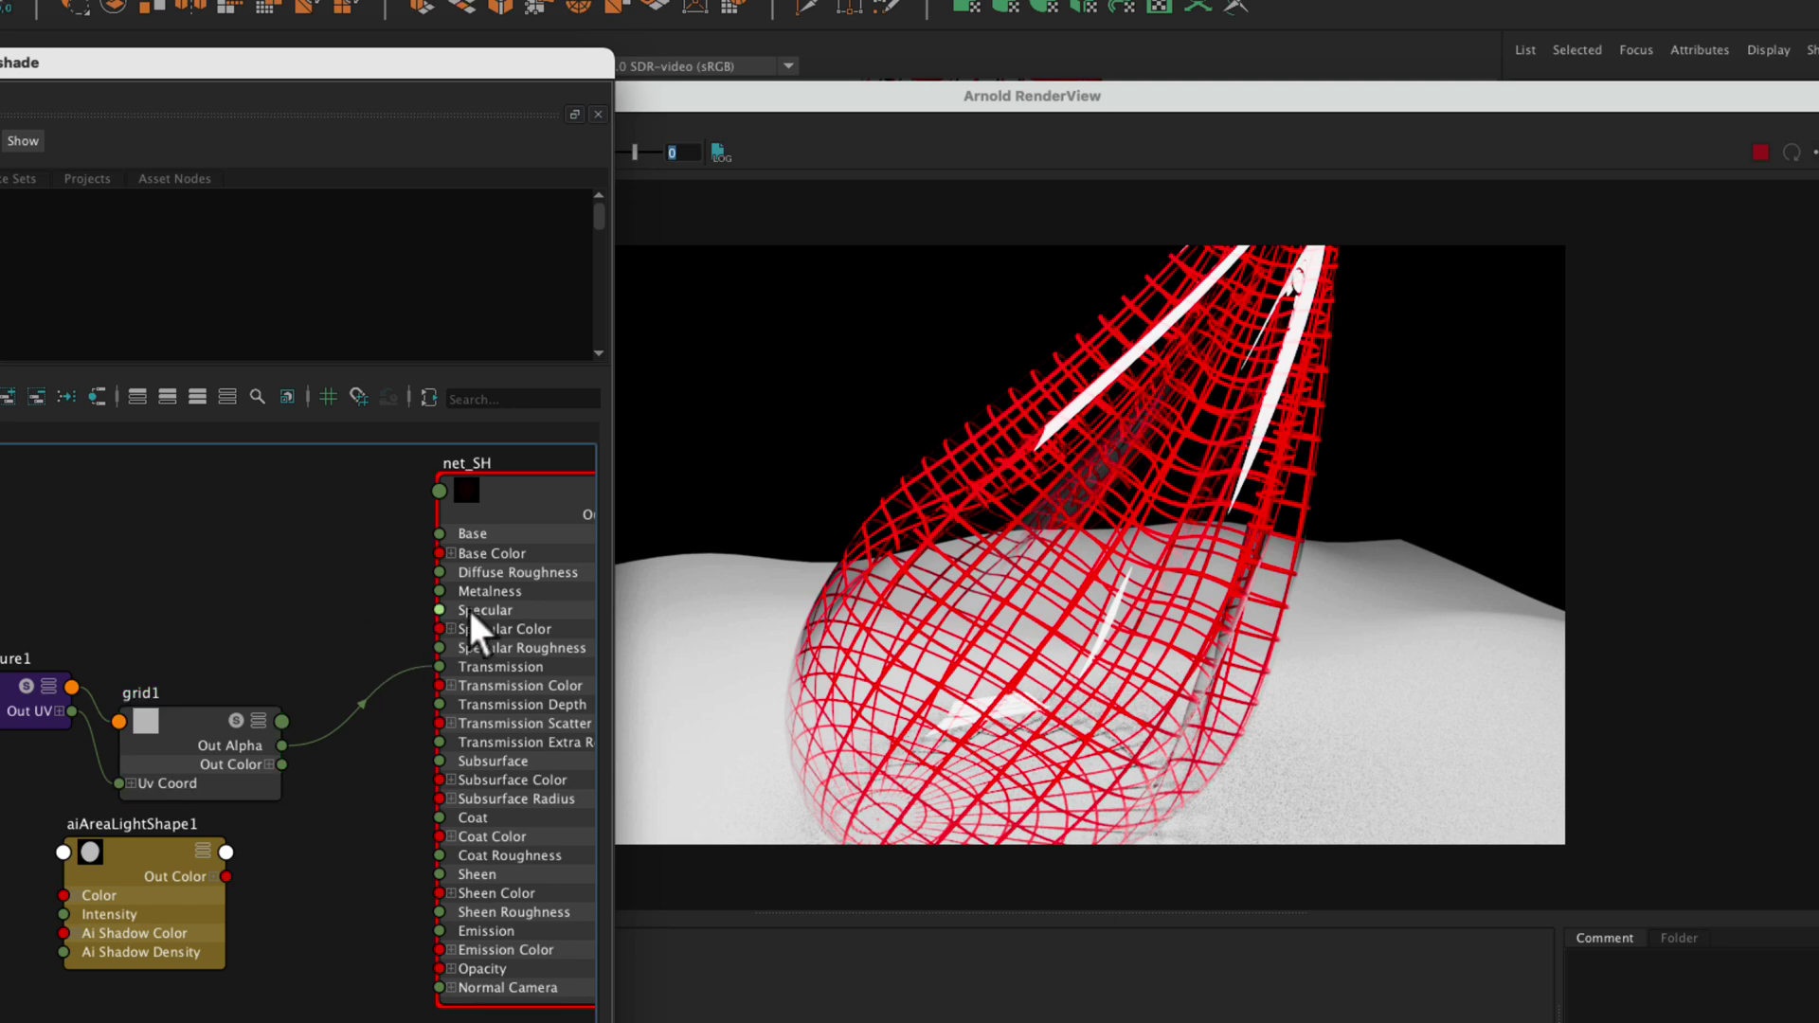
scroll(248, 633, up, 4)
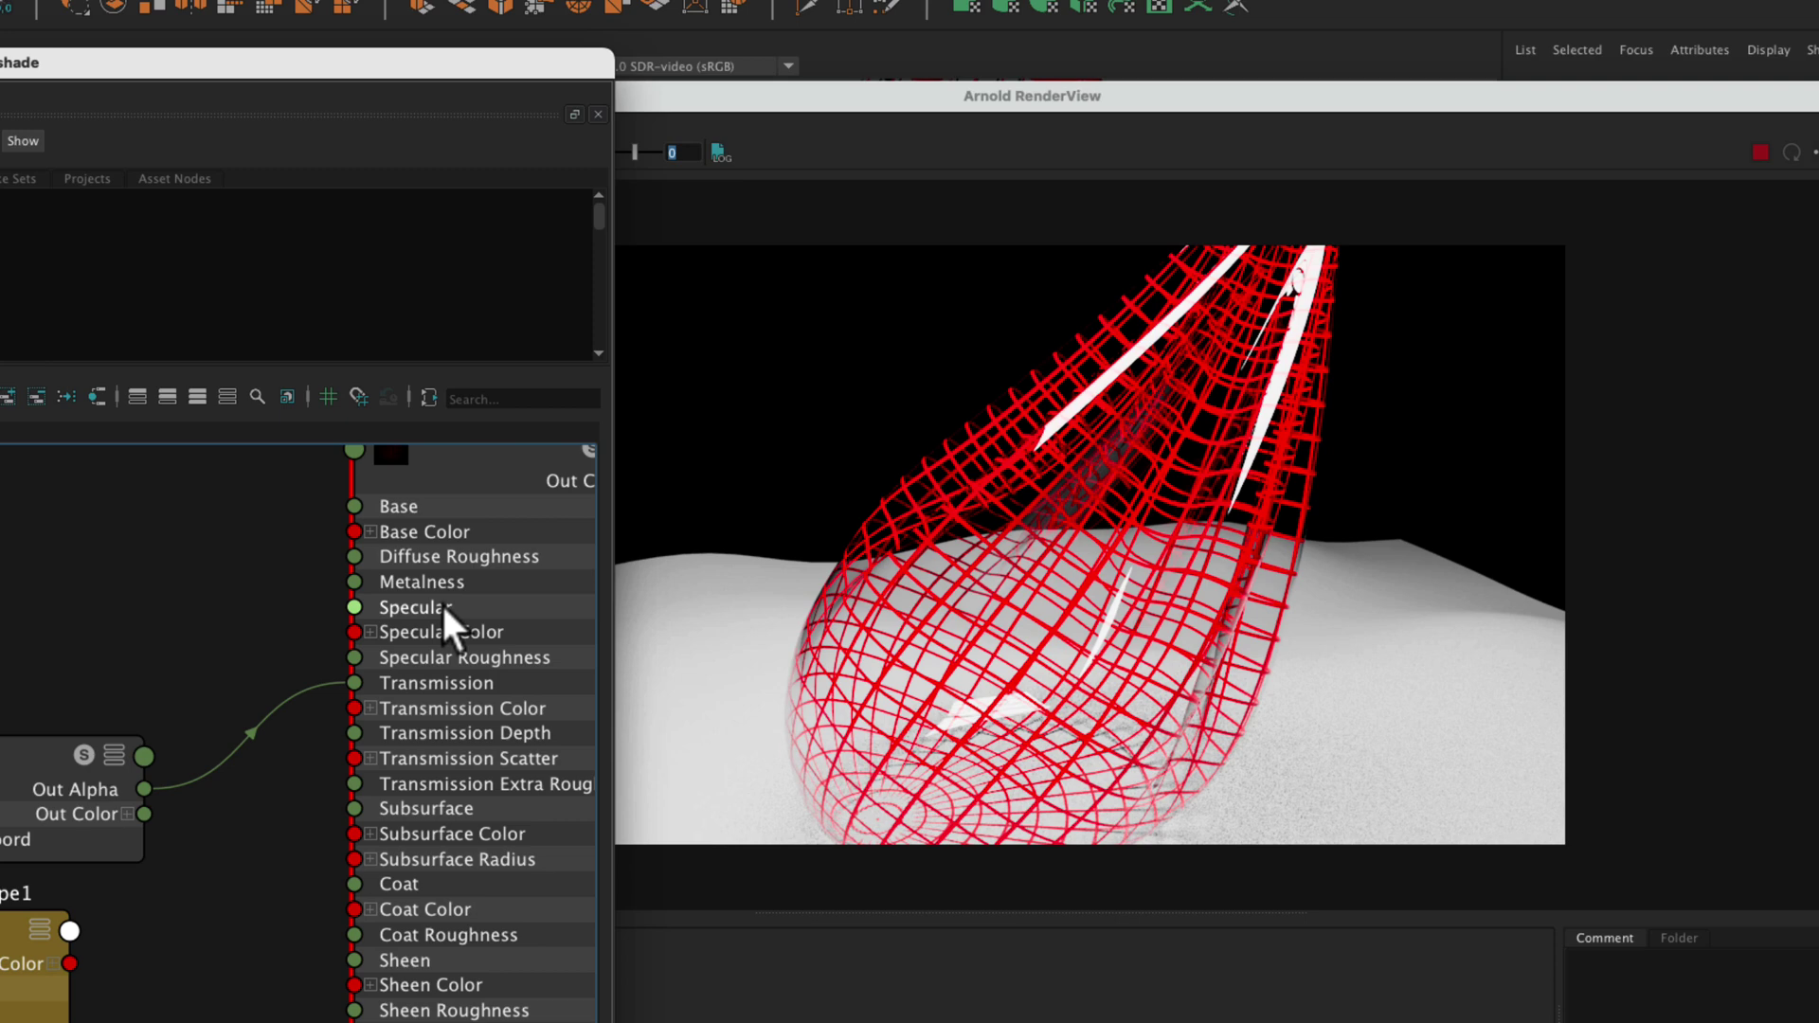
click(11, 772)
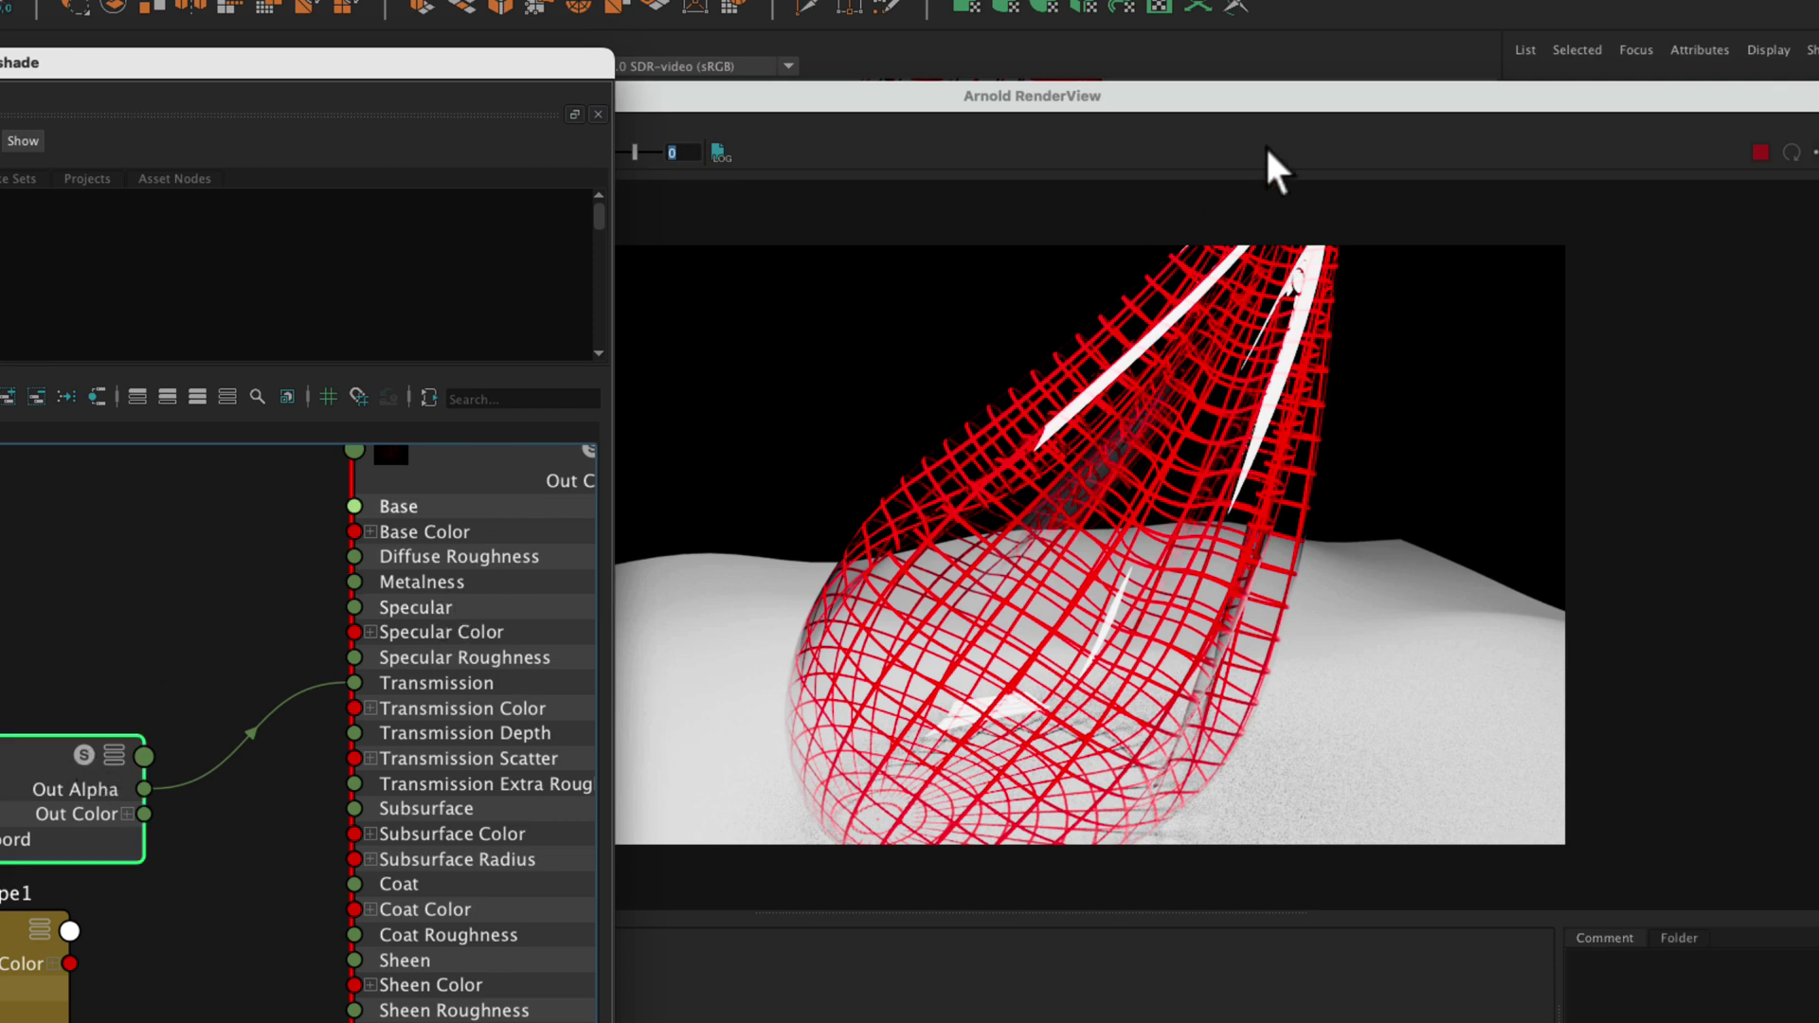
drag(1263, 99, 1048, 463)
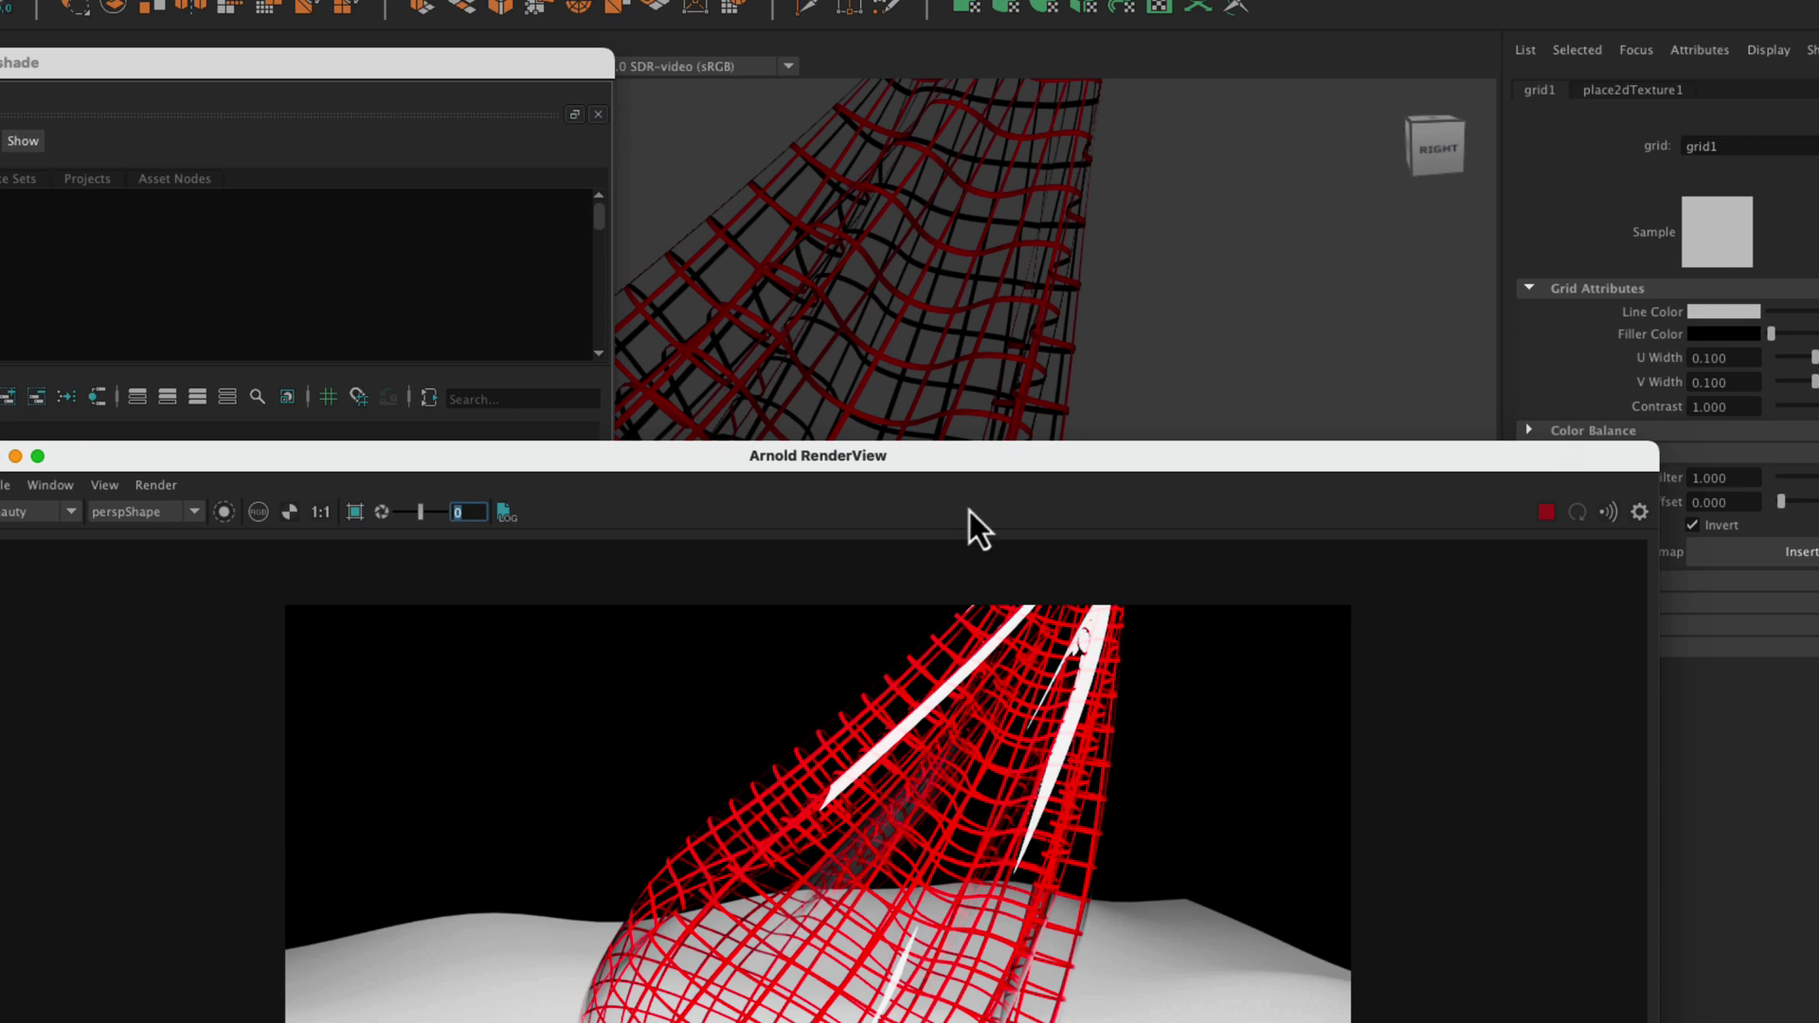
drag(787, 480, 1207, 214)
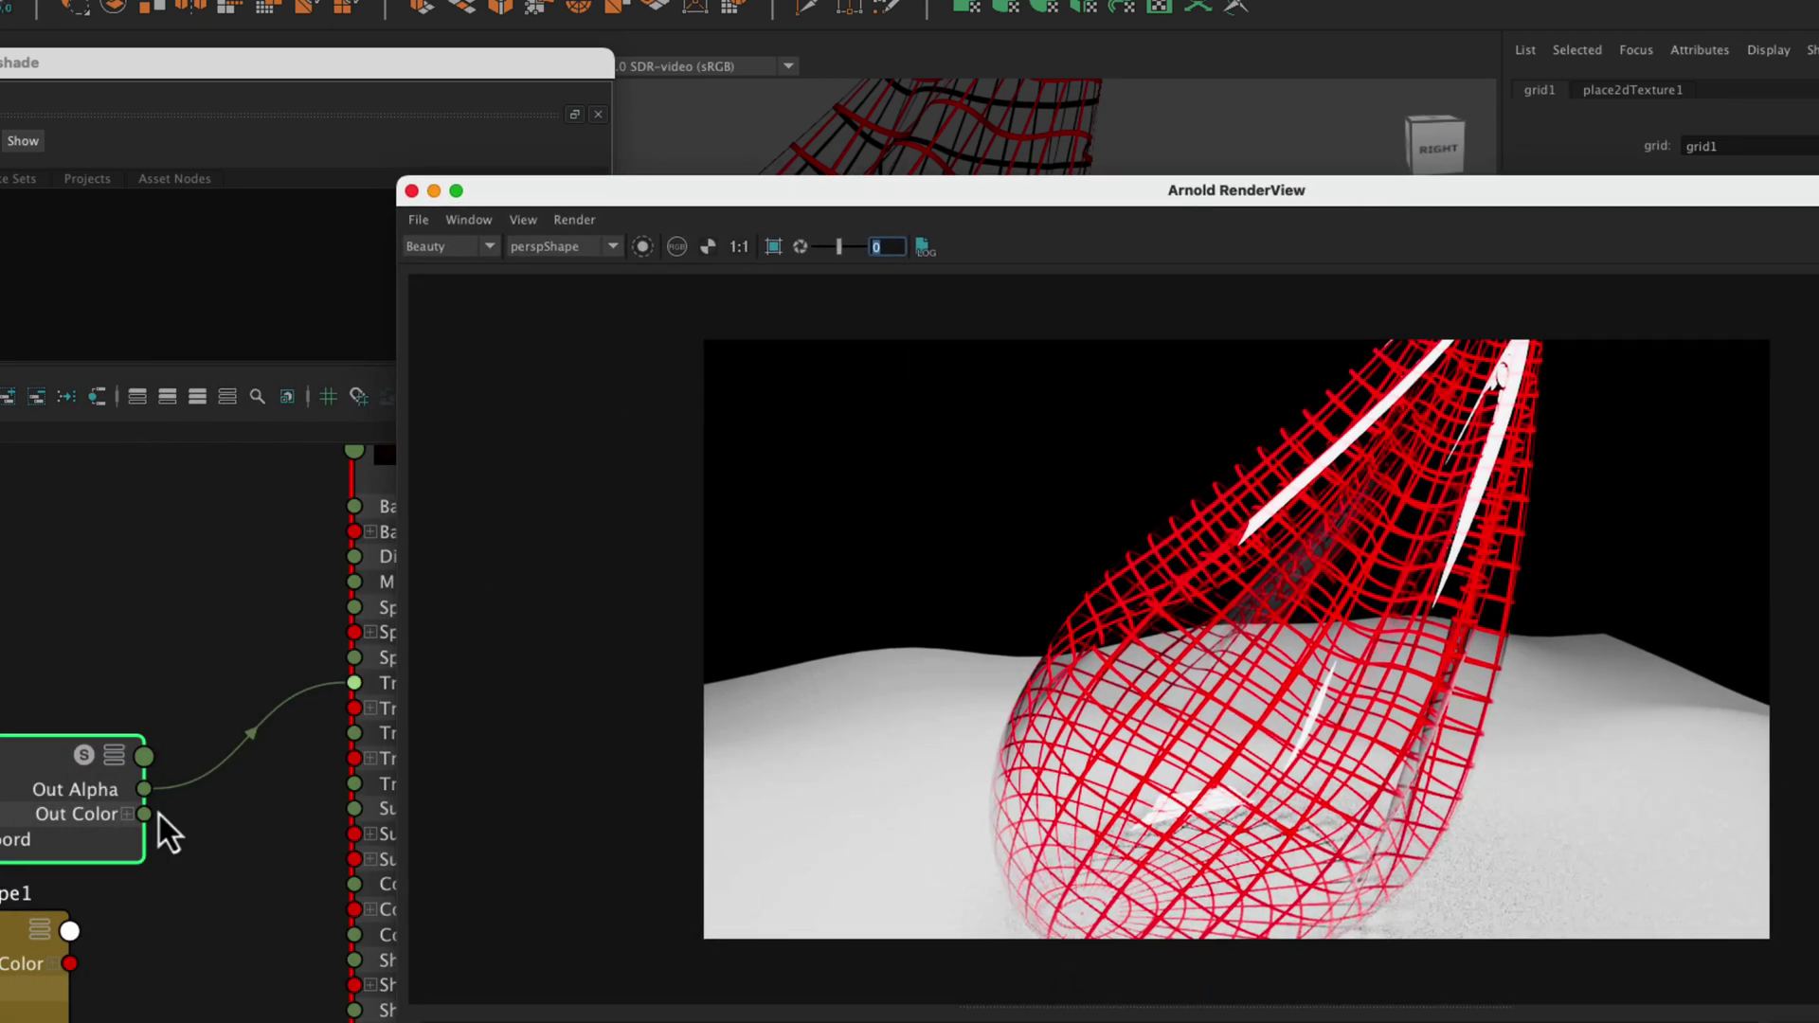
scroll(41, 698, down, 2)
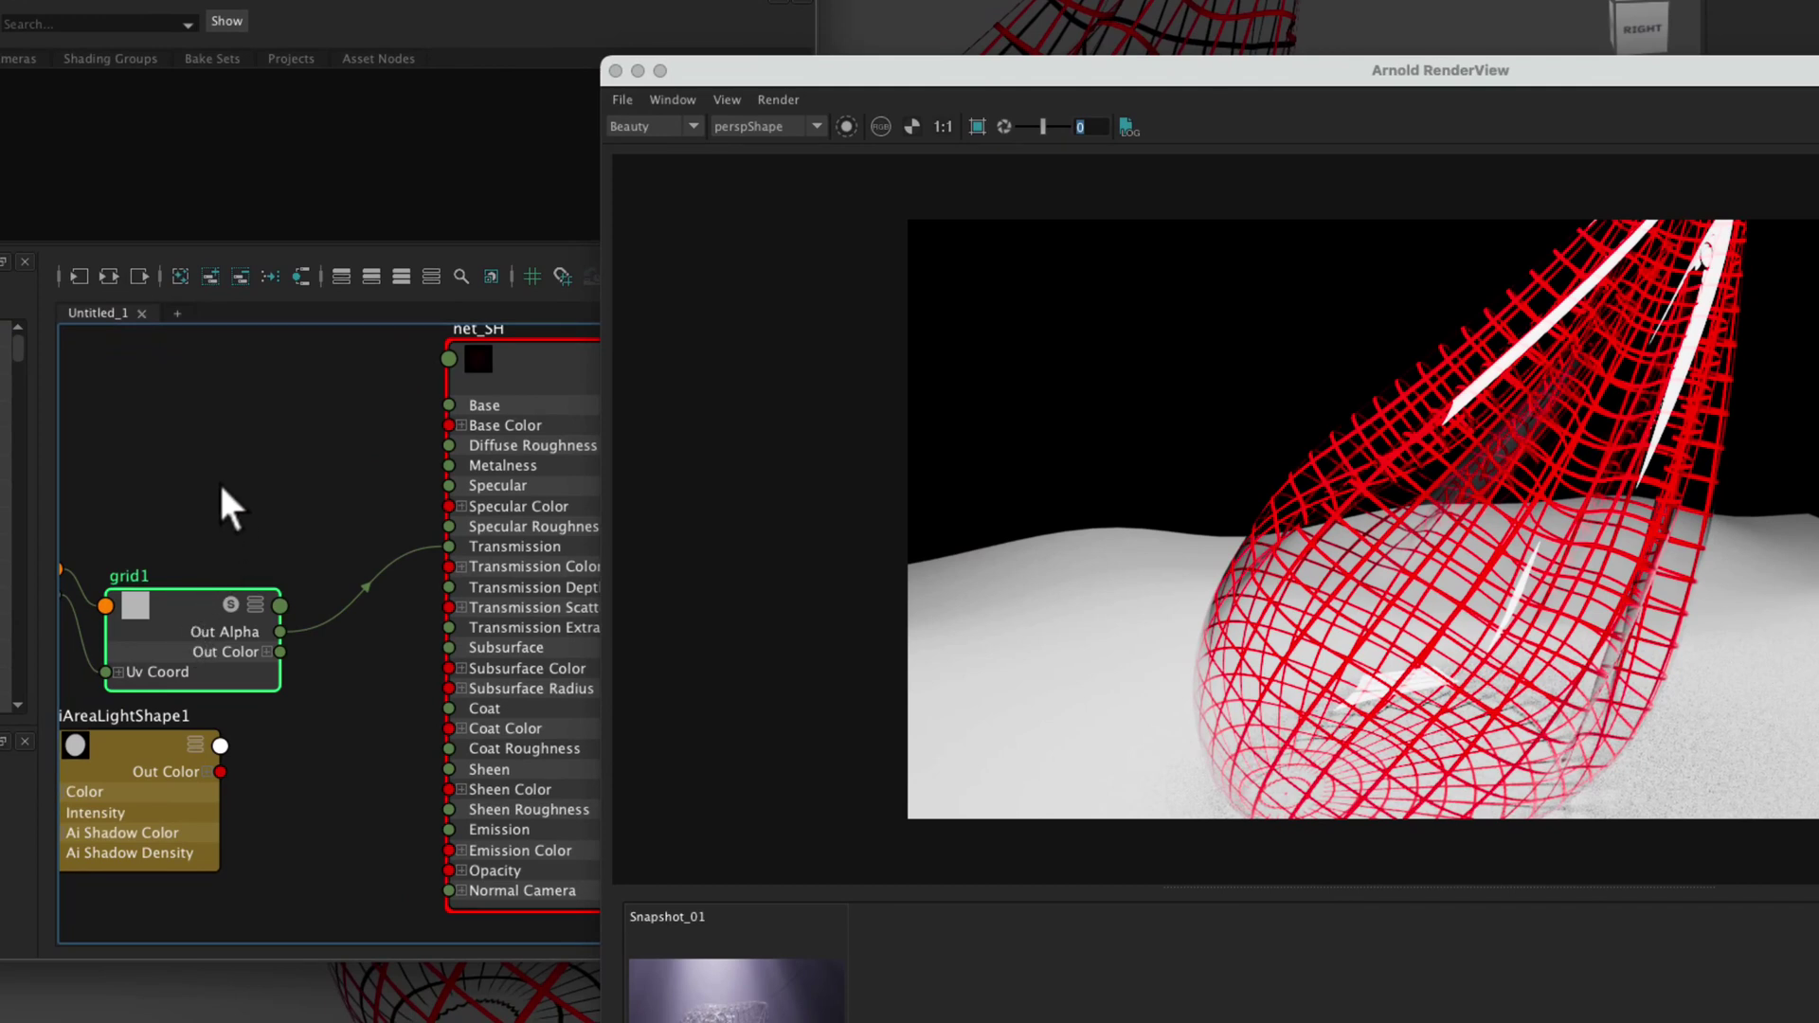
Step: Create a reverse utility node and place it above grid1
click(221, 486)
middle_drag(221, 487, 221, 487)
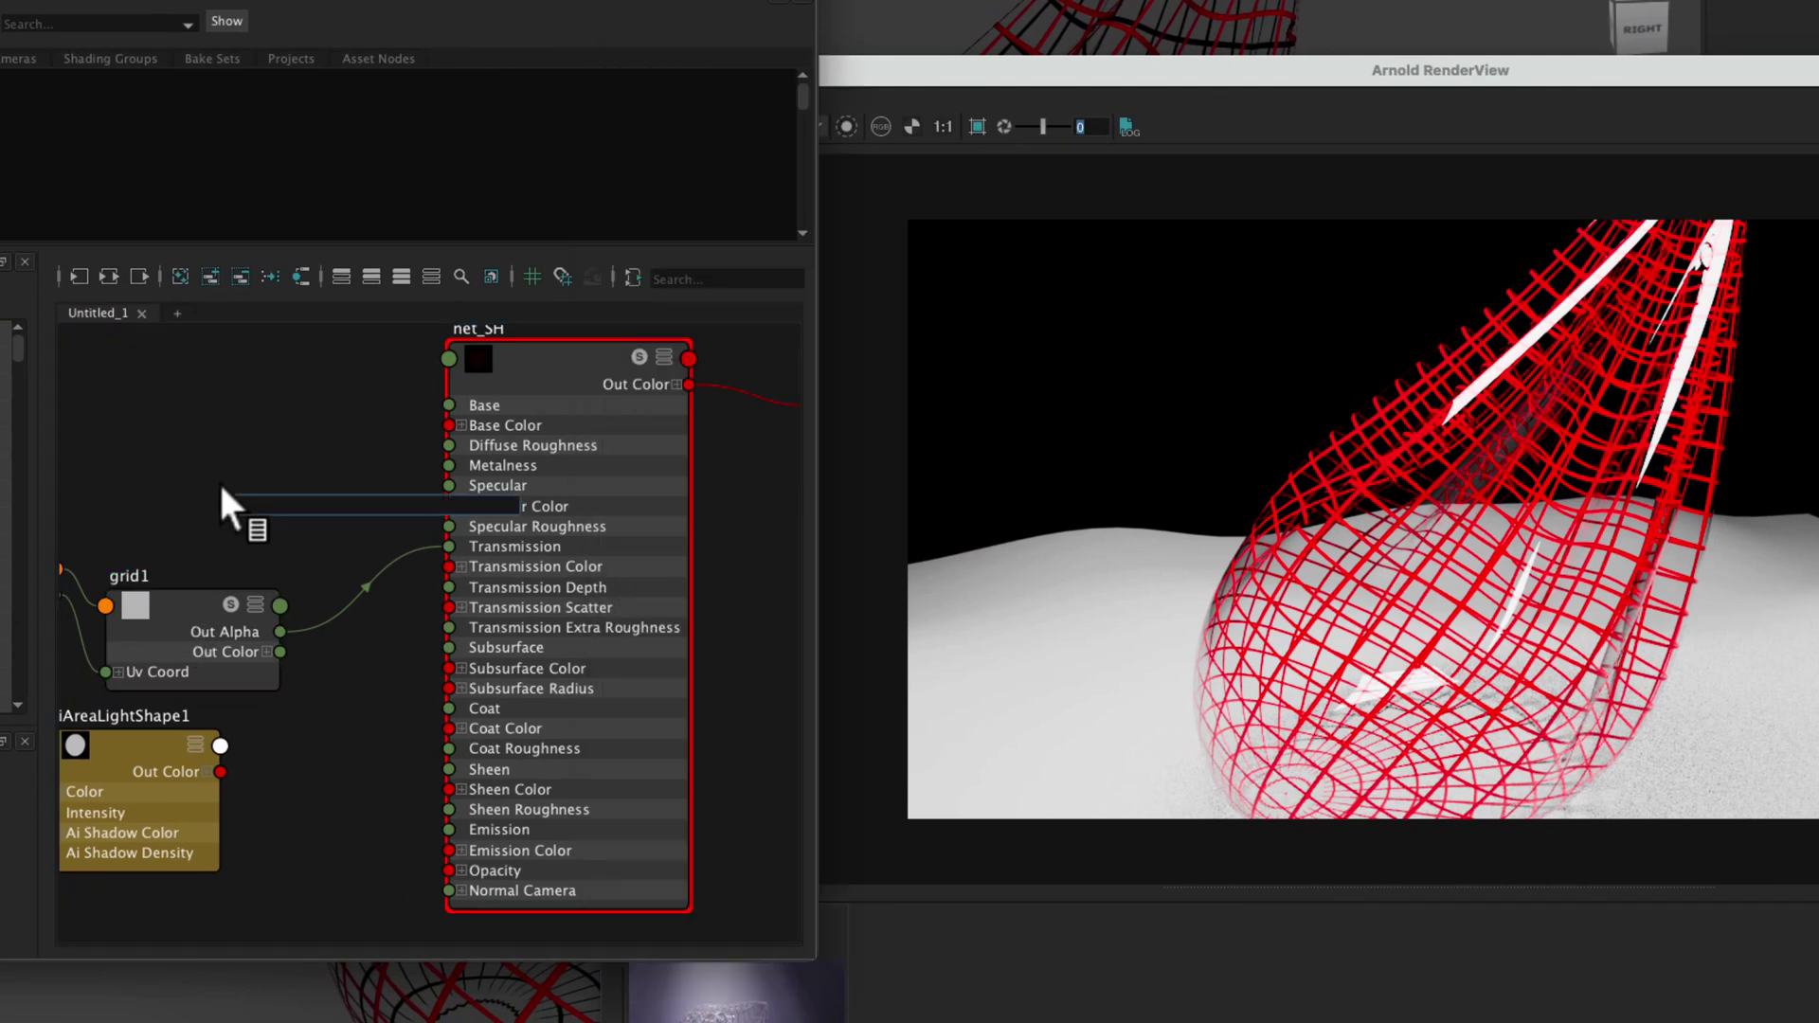
text(rev)
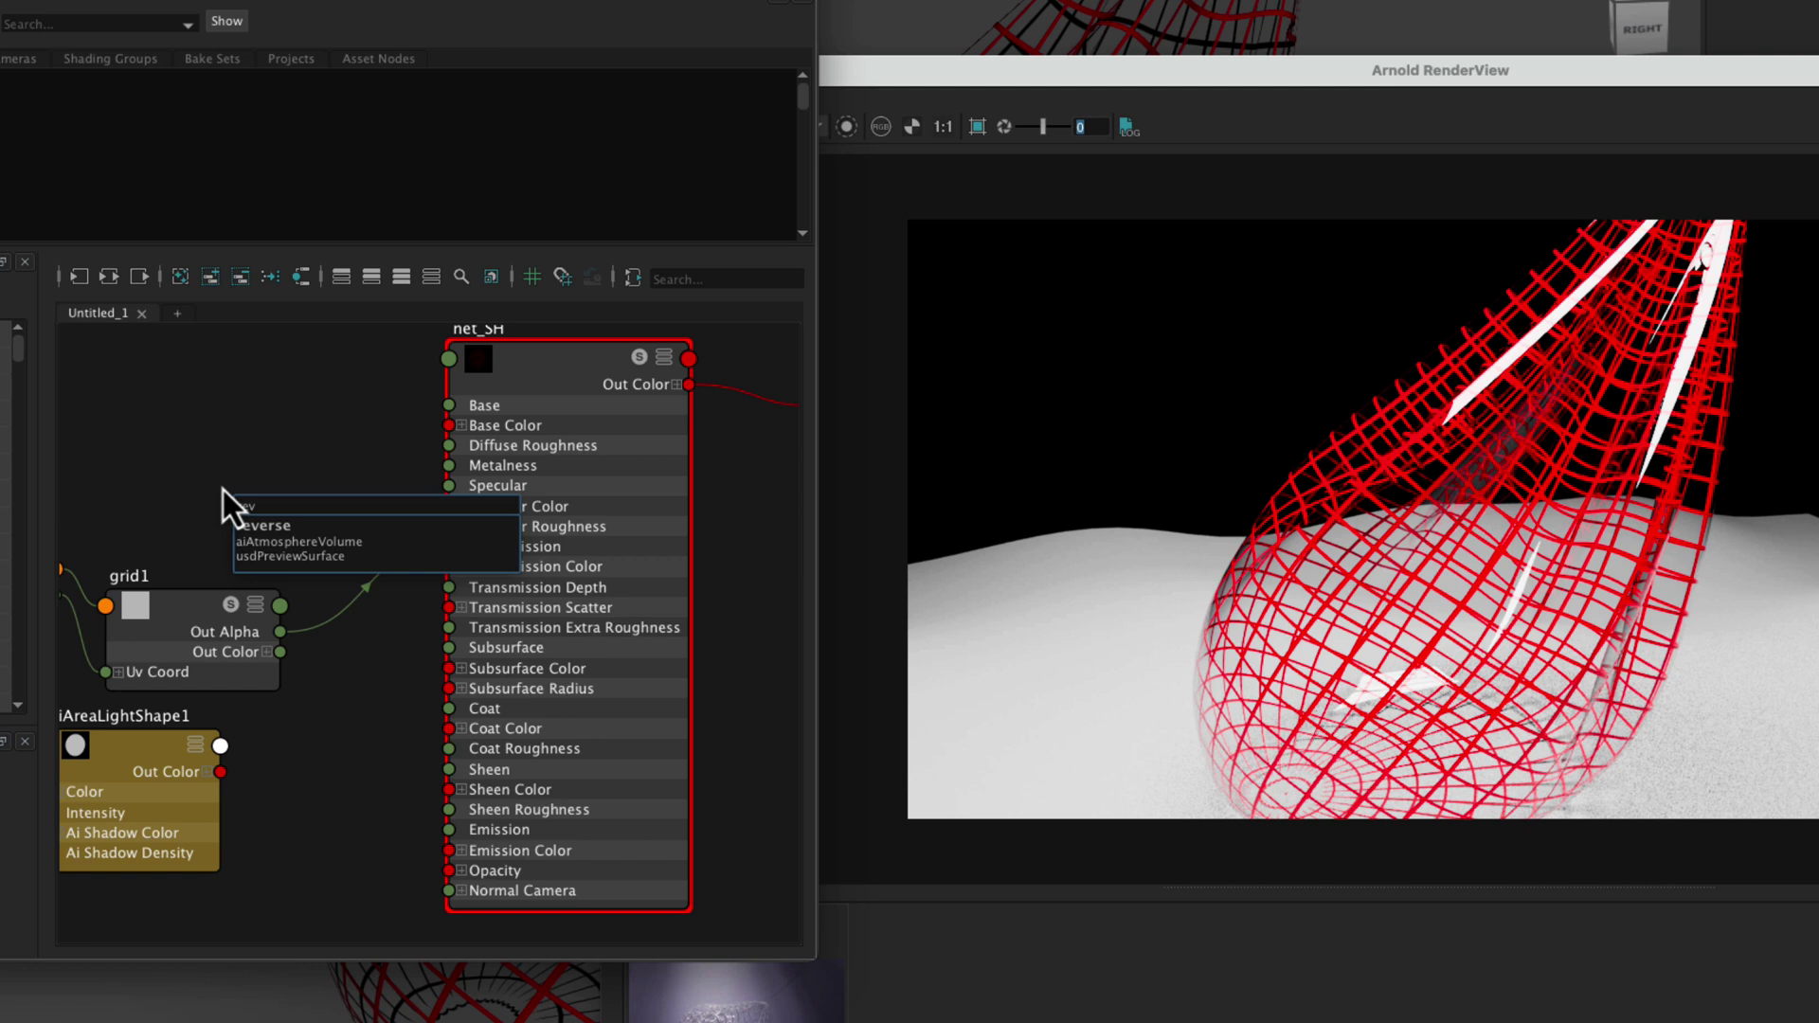
click(268, 529)
drag(273, 530, 222, 435)
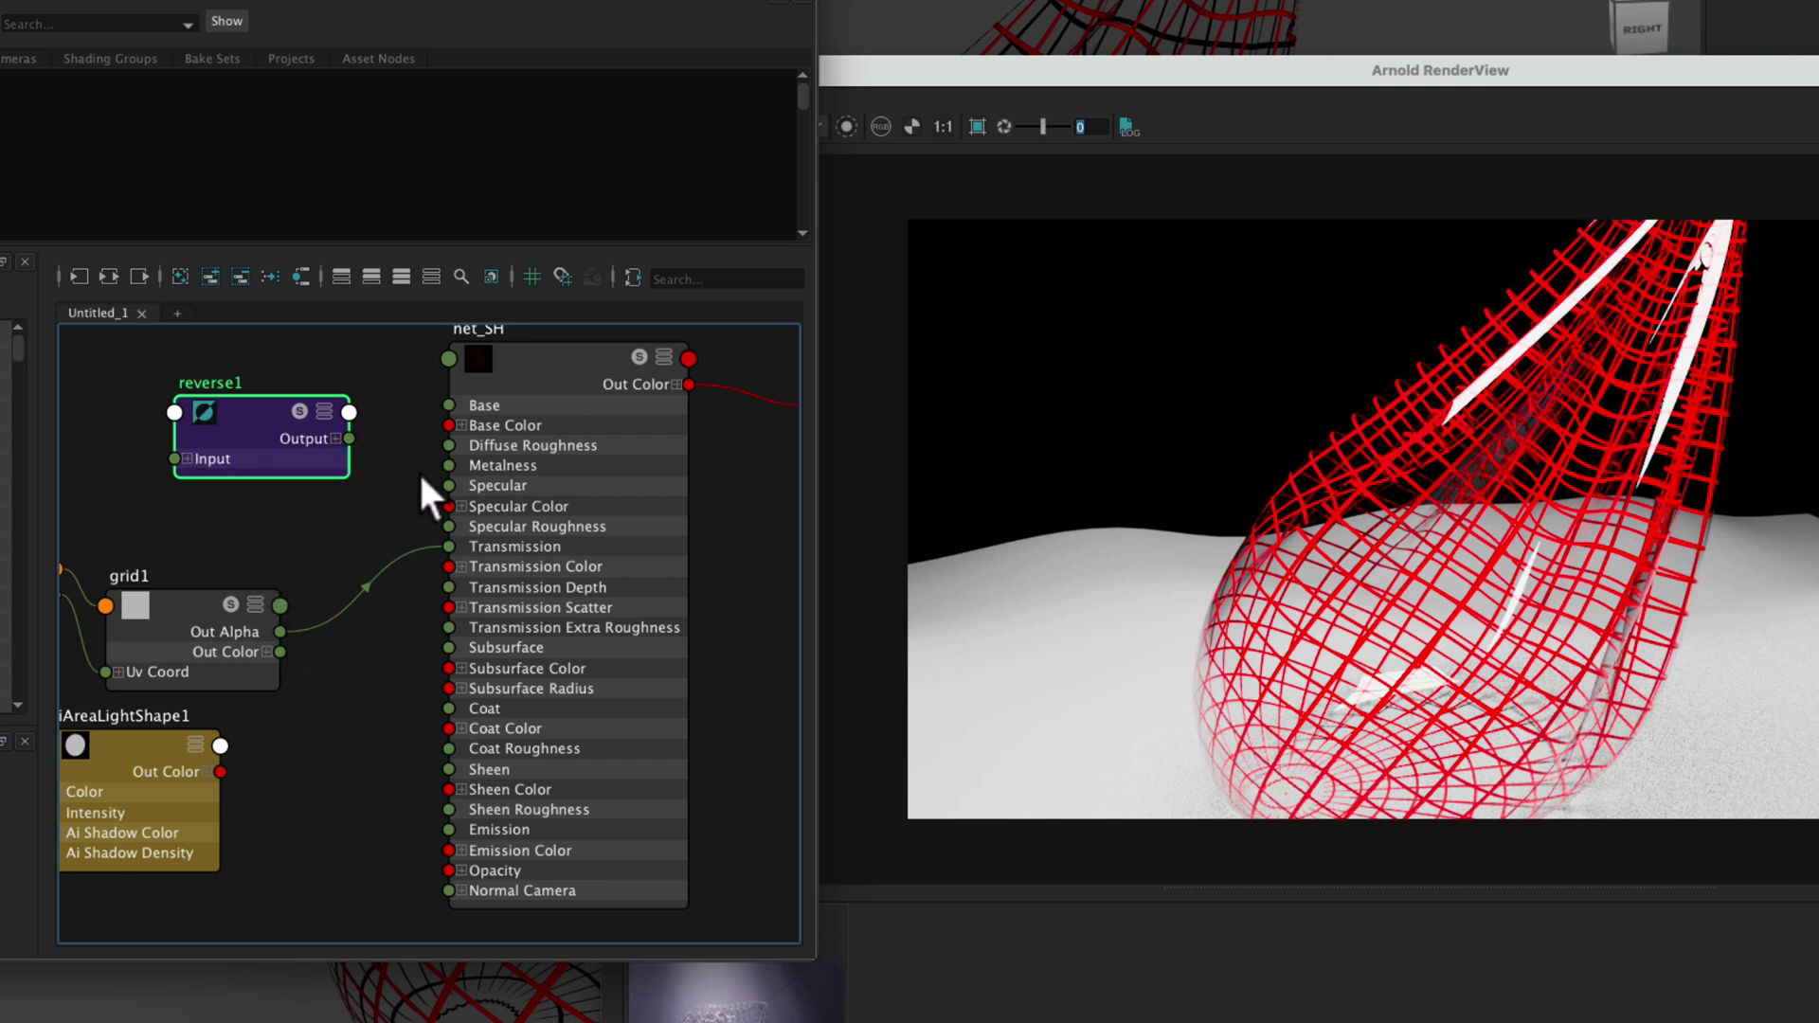
Step: Connect grid1 Out Alpha to reverse1 Input, and reverse1 Output X to net_SH Specular
click(187, 459)
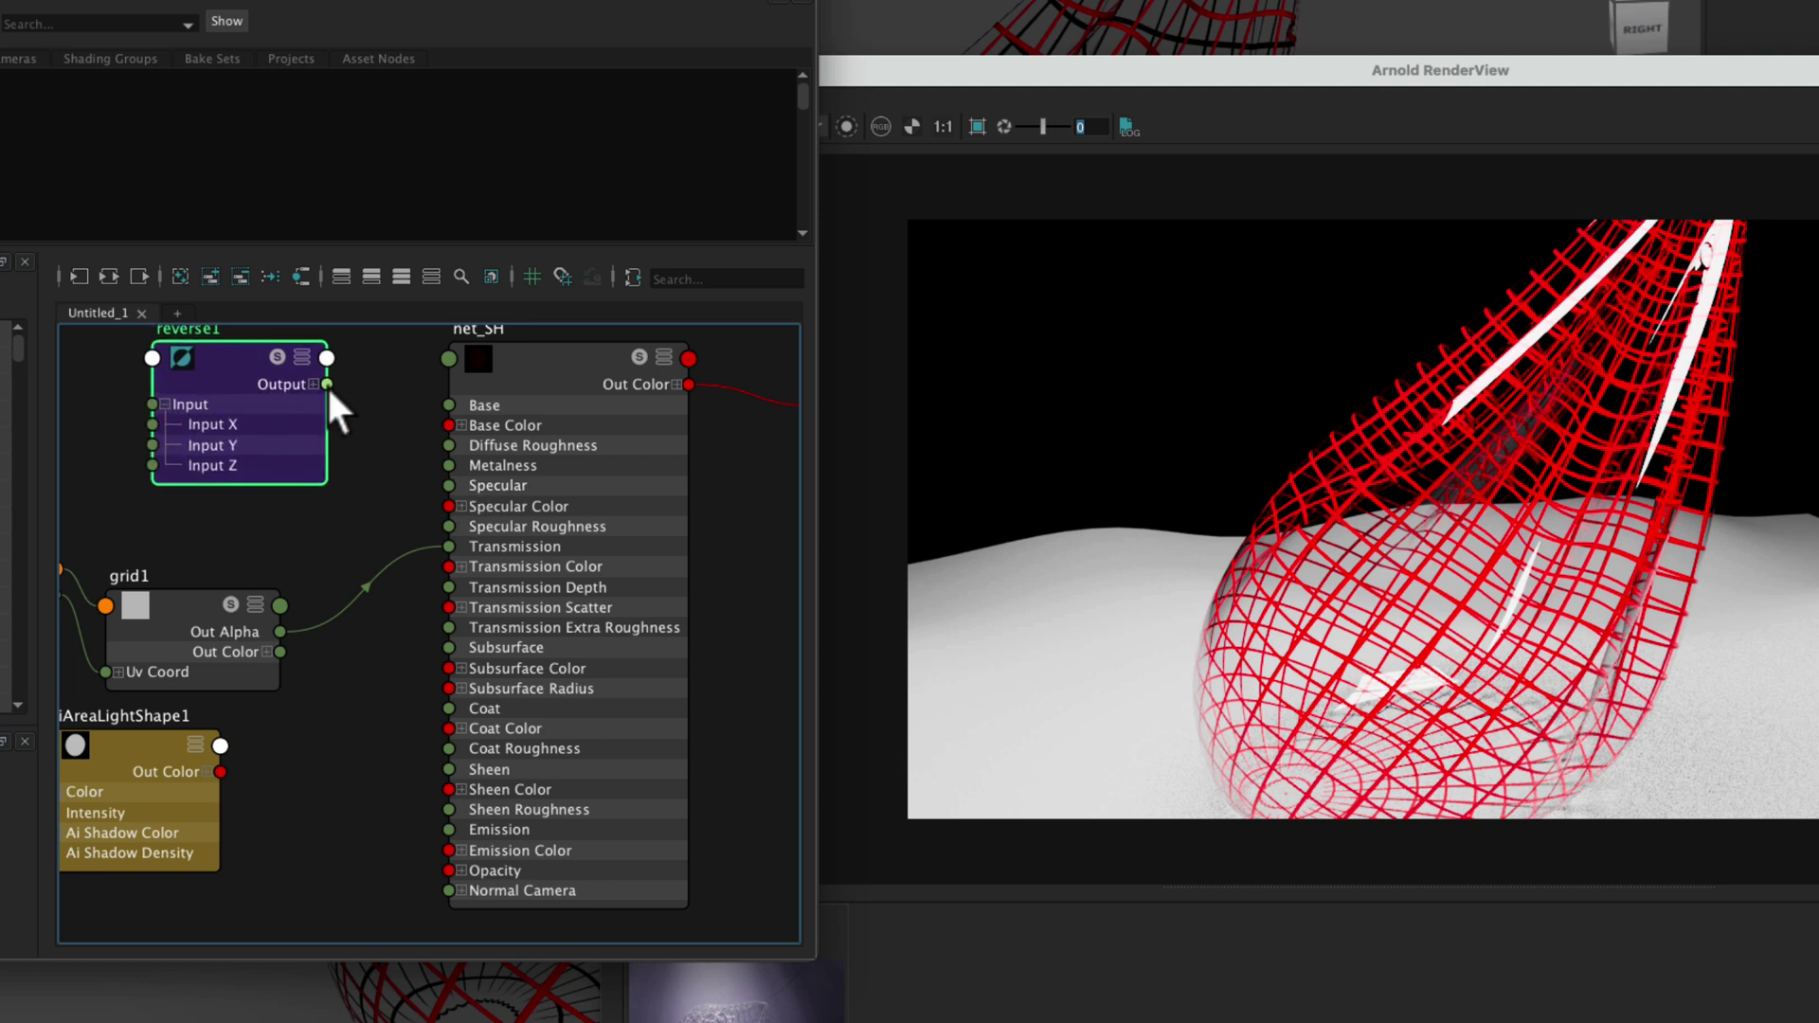
click(313, 384)
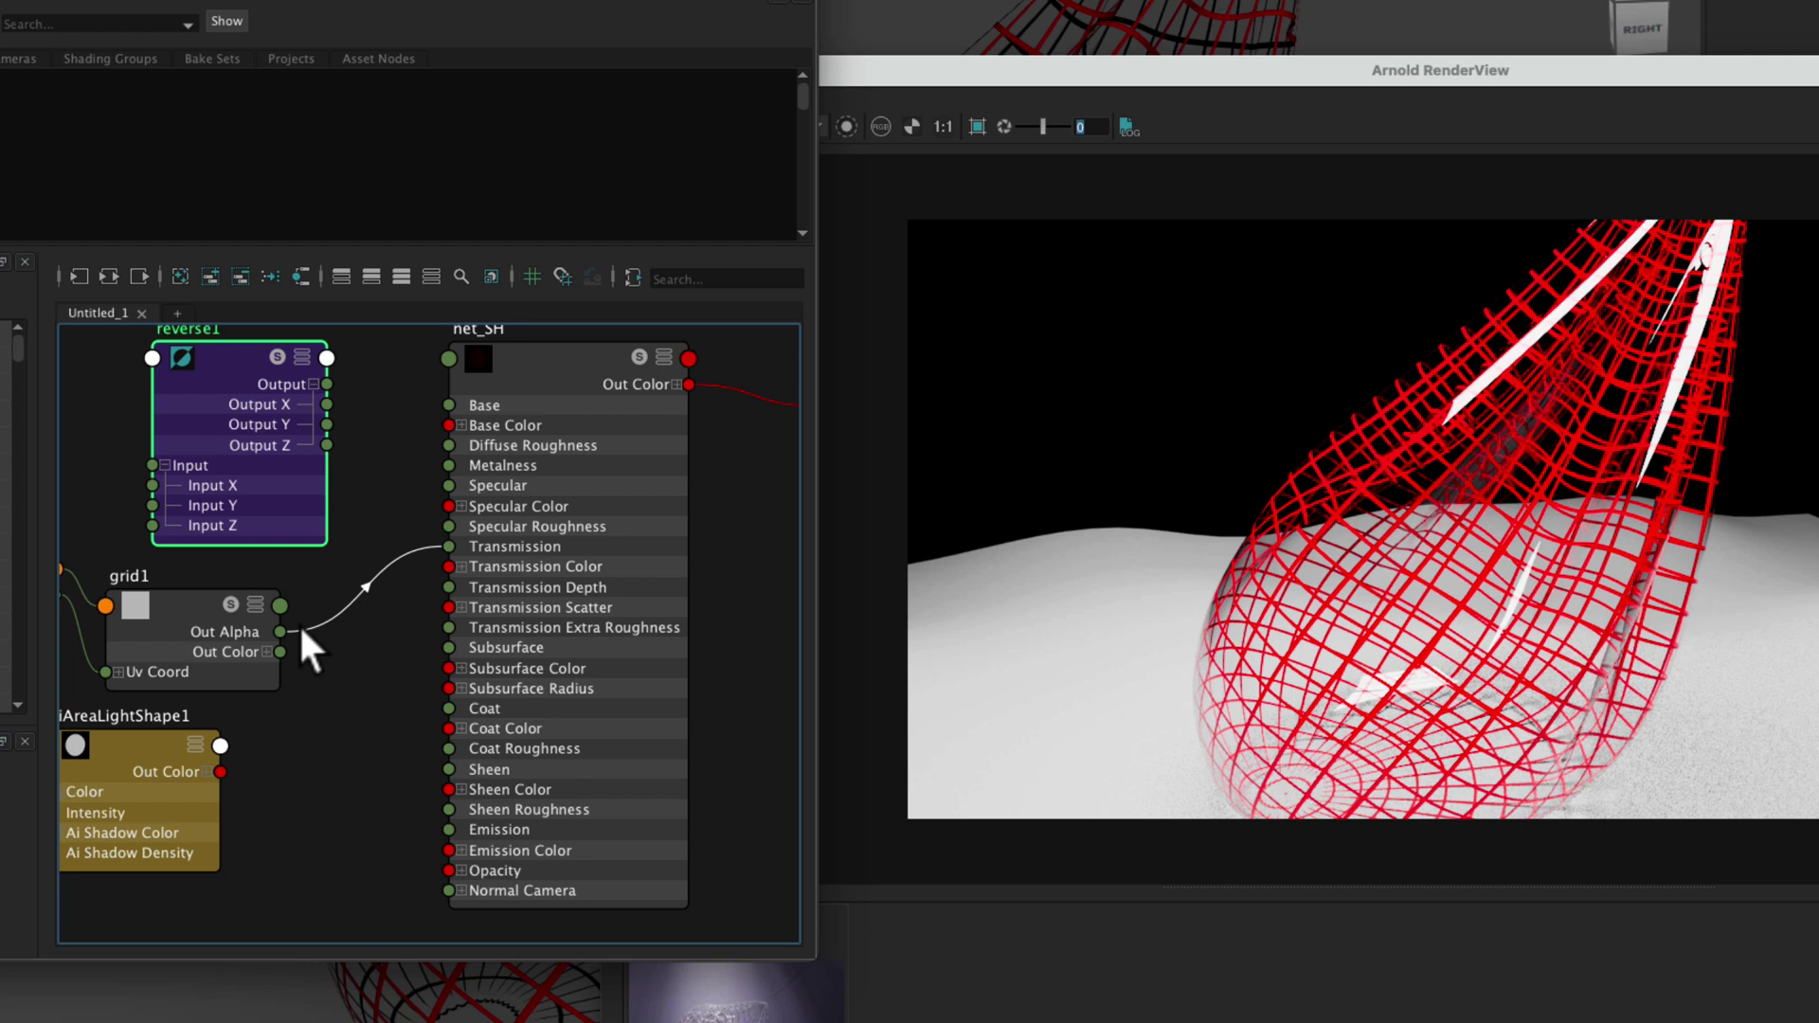
drag(281, 631, 152, 485)
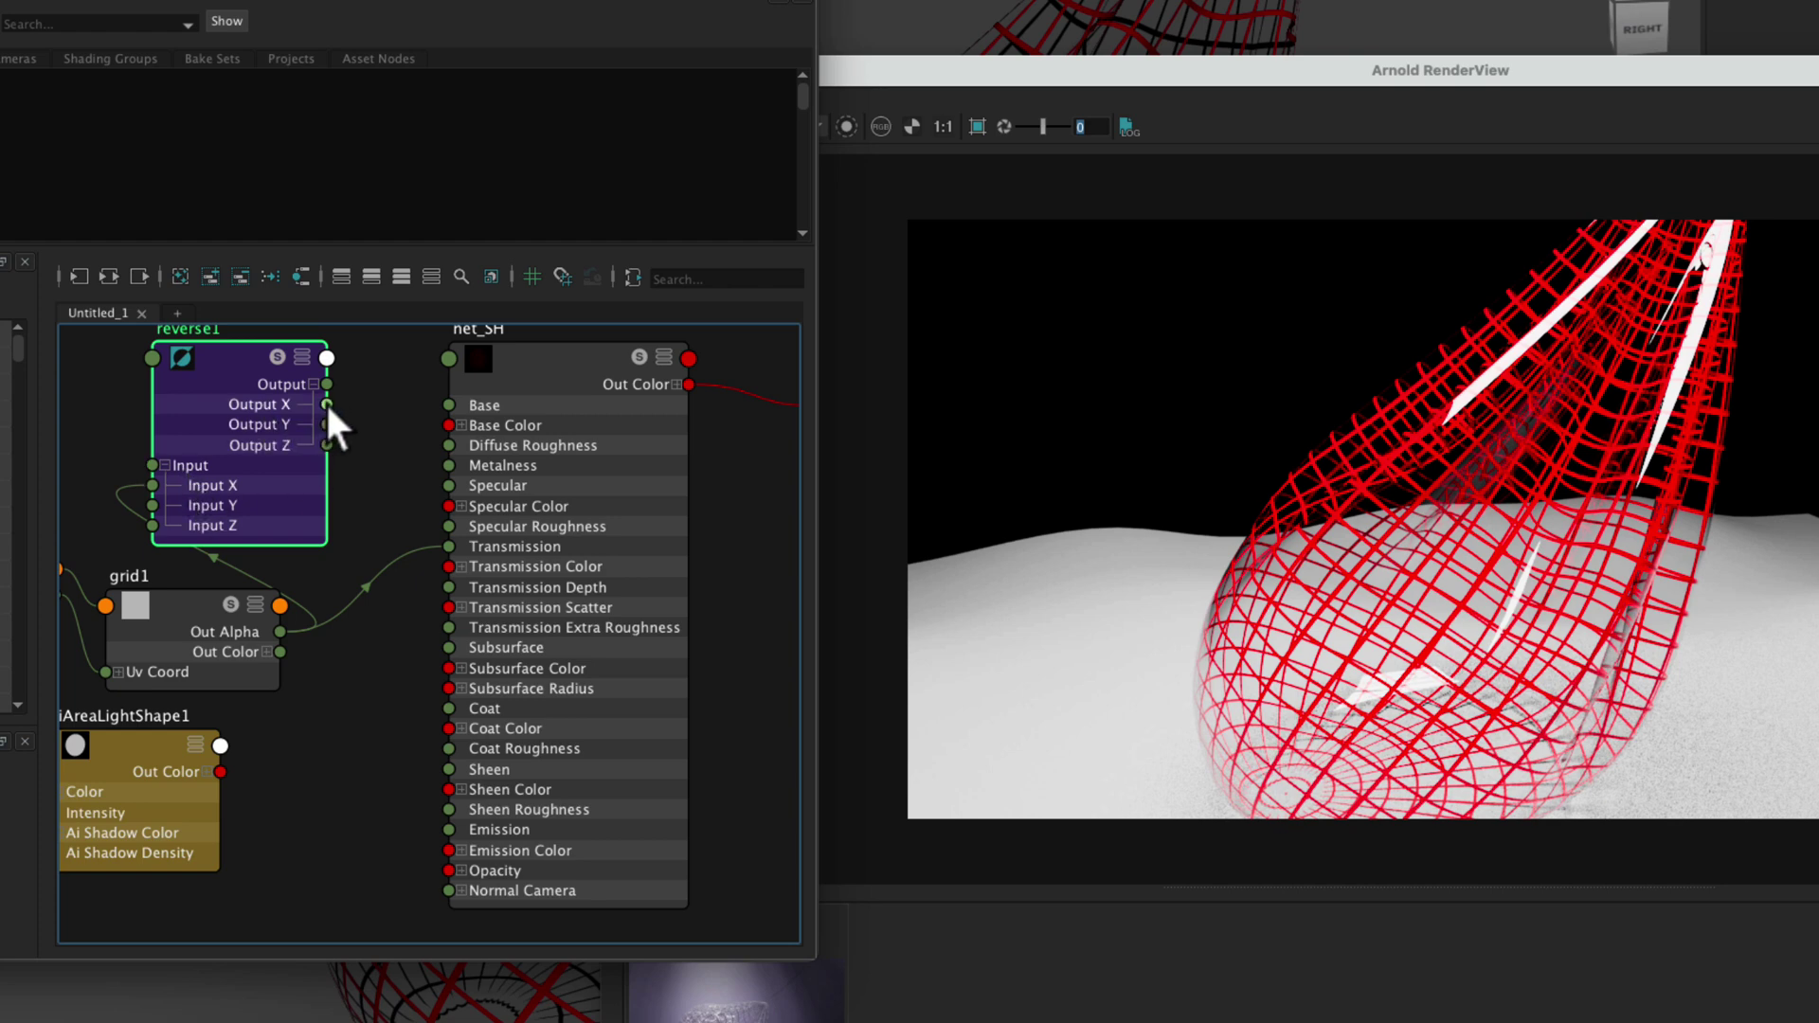
drag(326, 404, 446, 479)
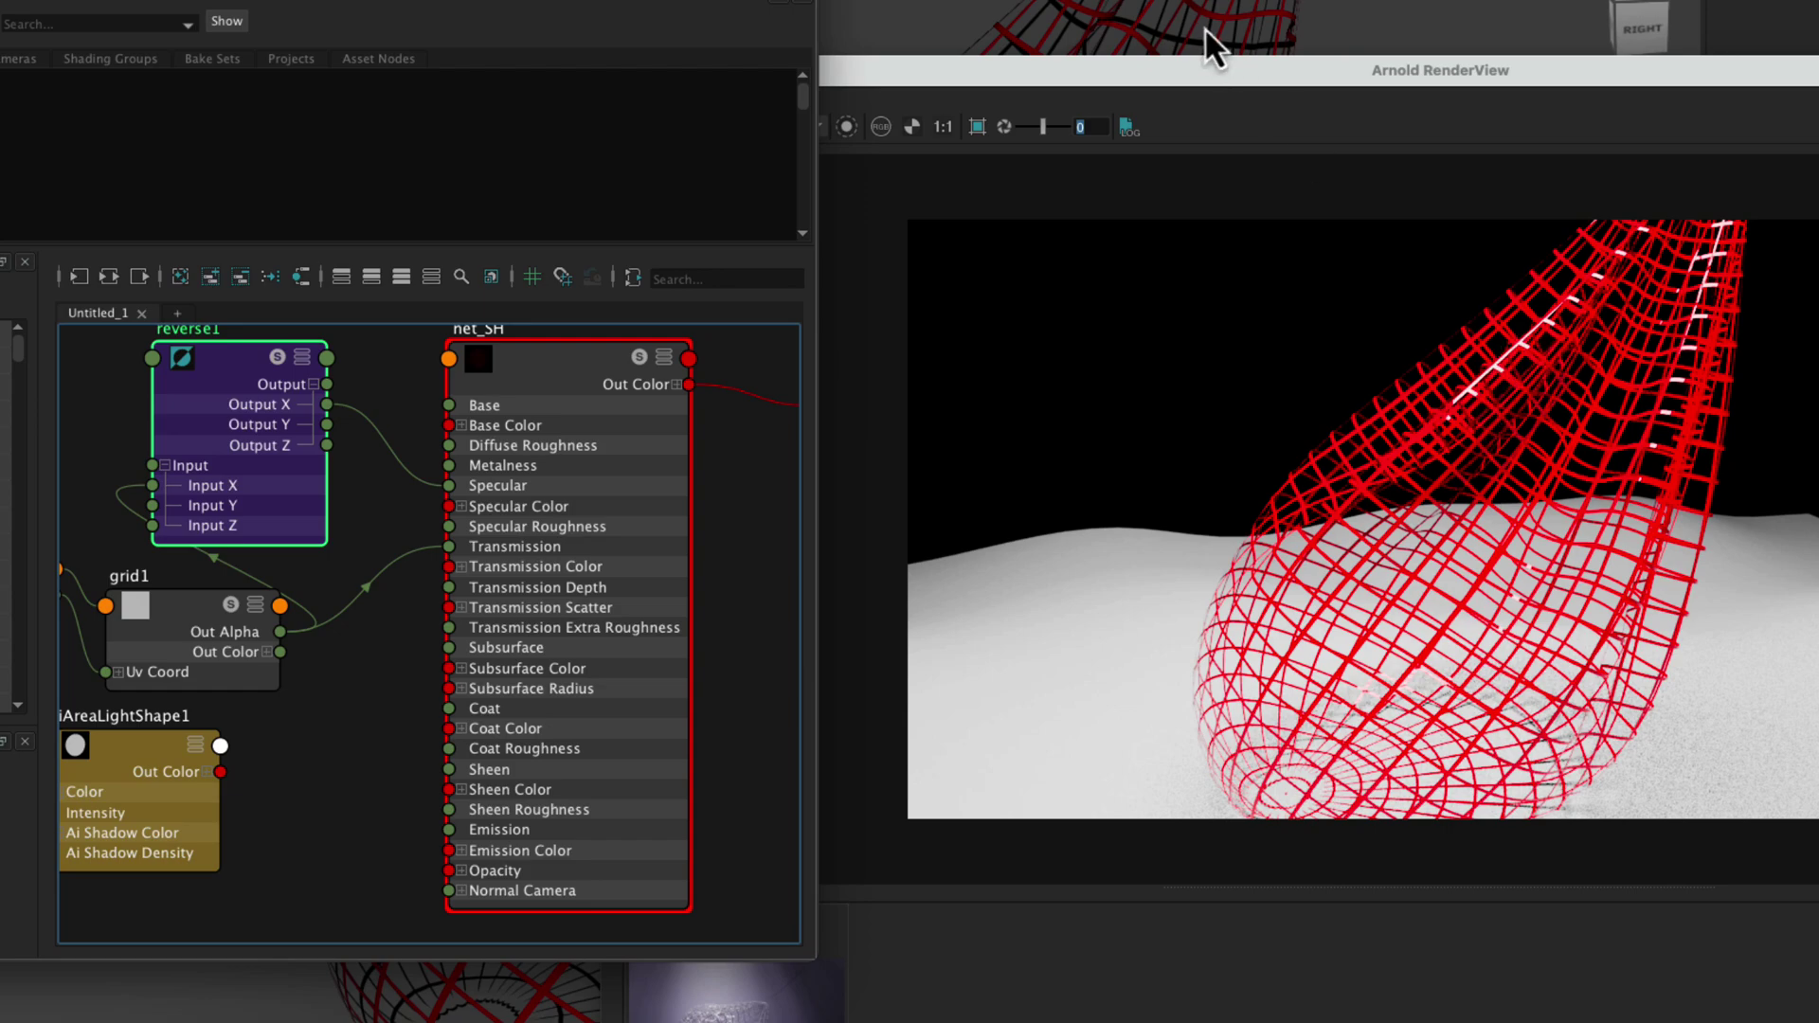
Step: Render from a new camera angle, tidy the graph, select place2dTexture1, and widen the RenderView
alt+drag(1219, 28, 1300, 57)
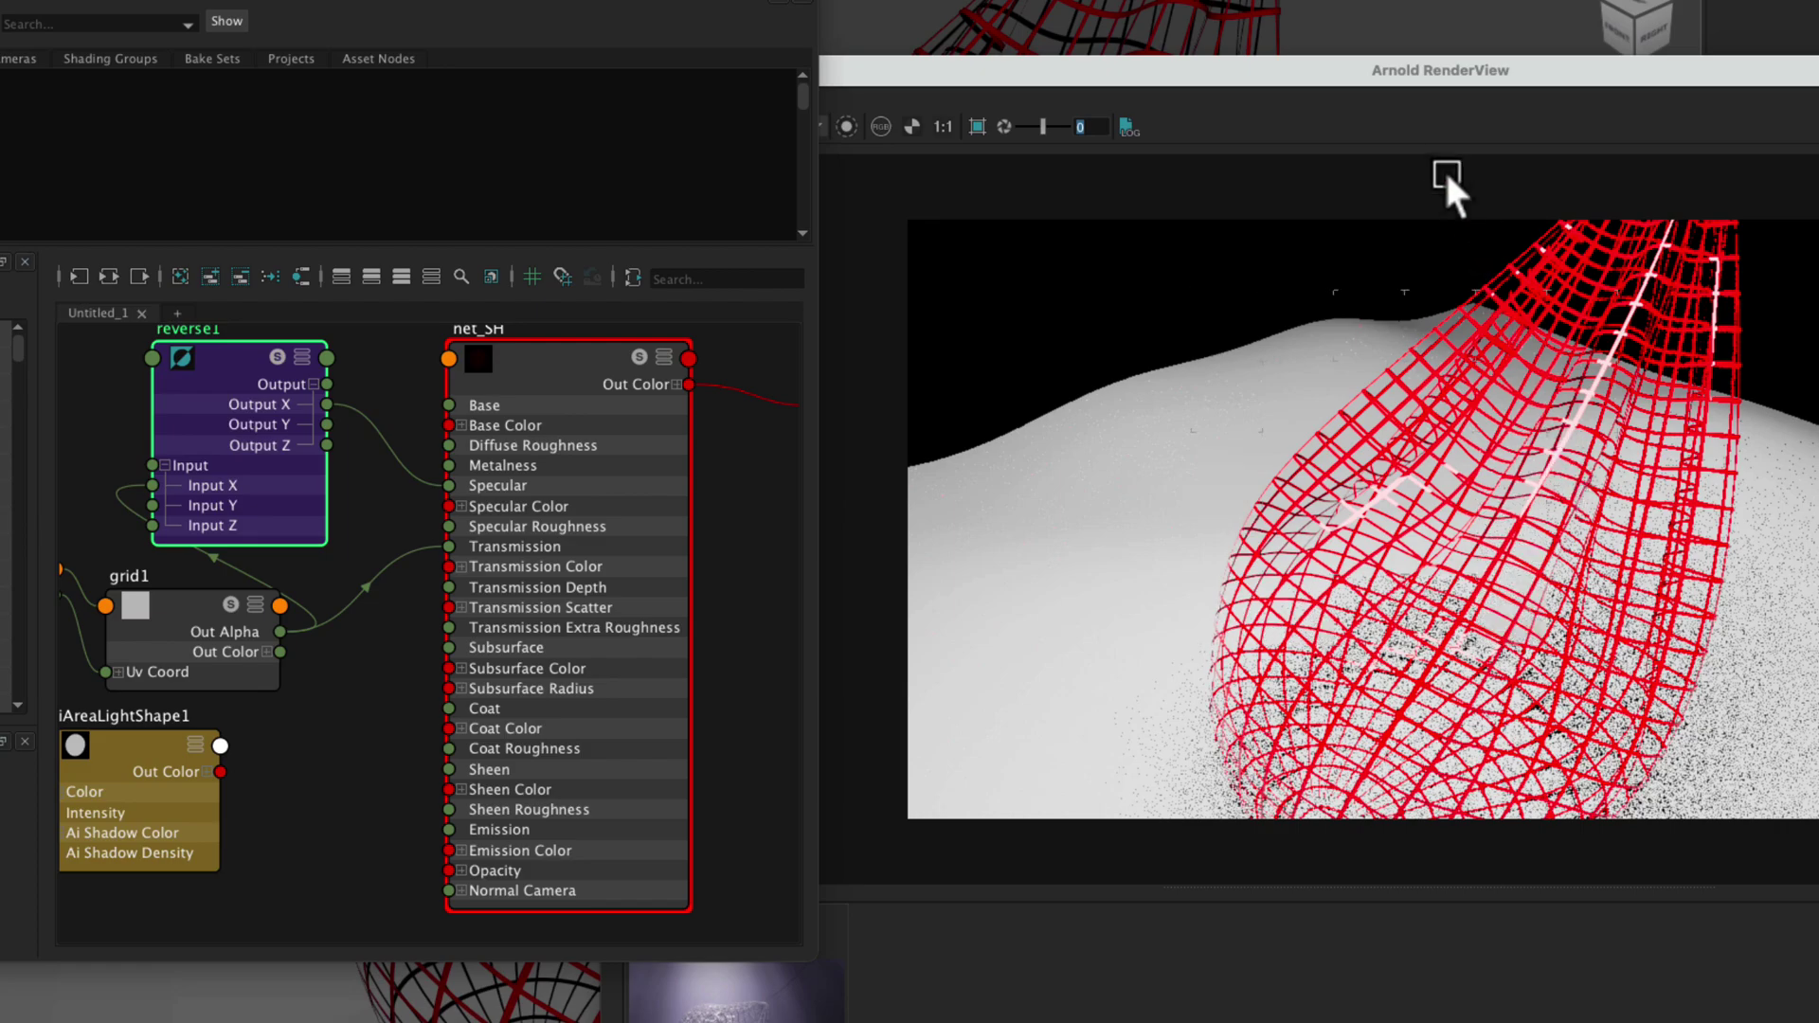
mouse_move(1401, 41)
alt+mouse_down()
mouse_move(1236, 4)
mouse_move(1385, 30)
mouse_move(1380, 48)
alt+mouse_up()
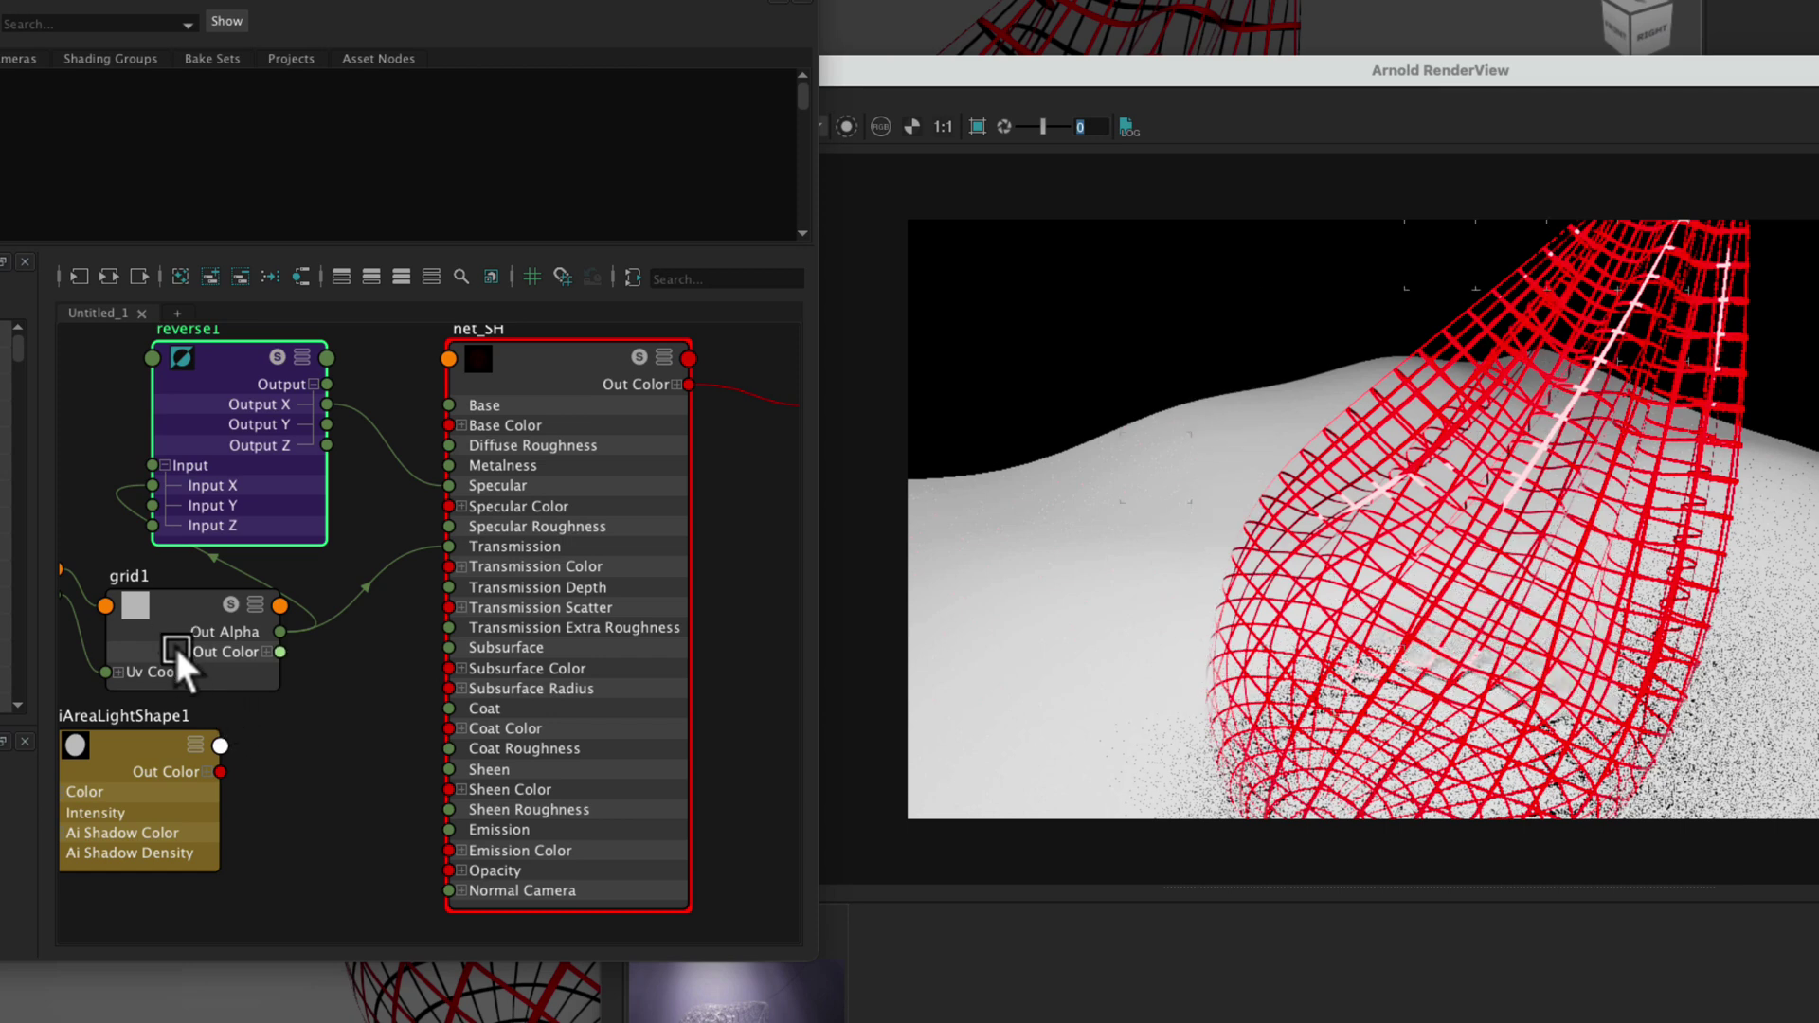
mouse_move(172, 634)
mouse_down()
mouse_move(195, 651)
mouse_move(191, 635)
mouse_up()
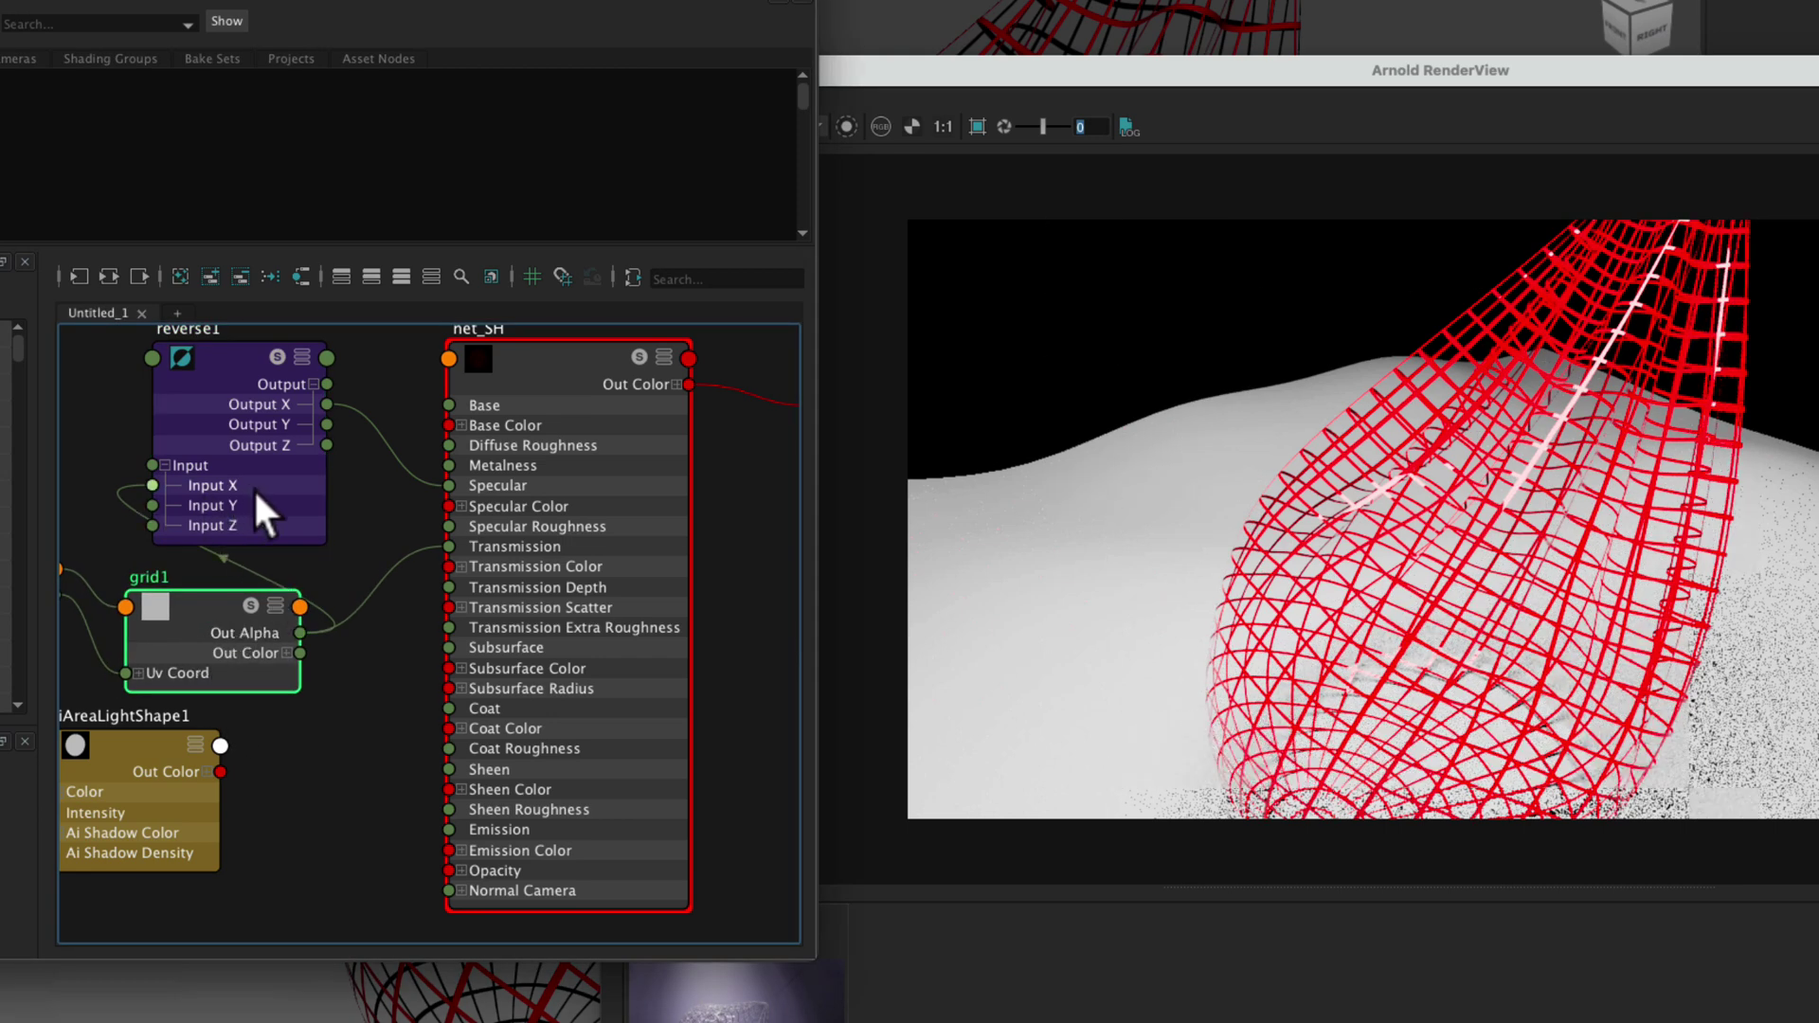
scroll(370, 578, down, 1)
scroll(328, 574, down, 1)
alt+middle_drag(328, 574, 440, 557)
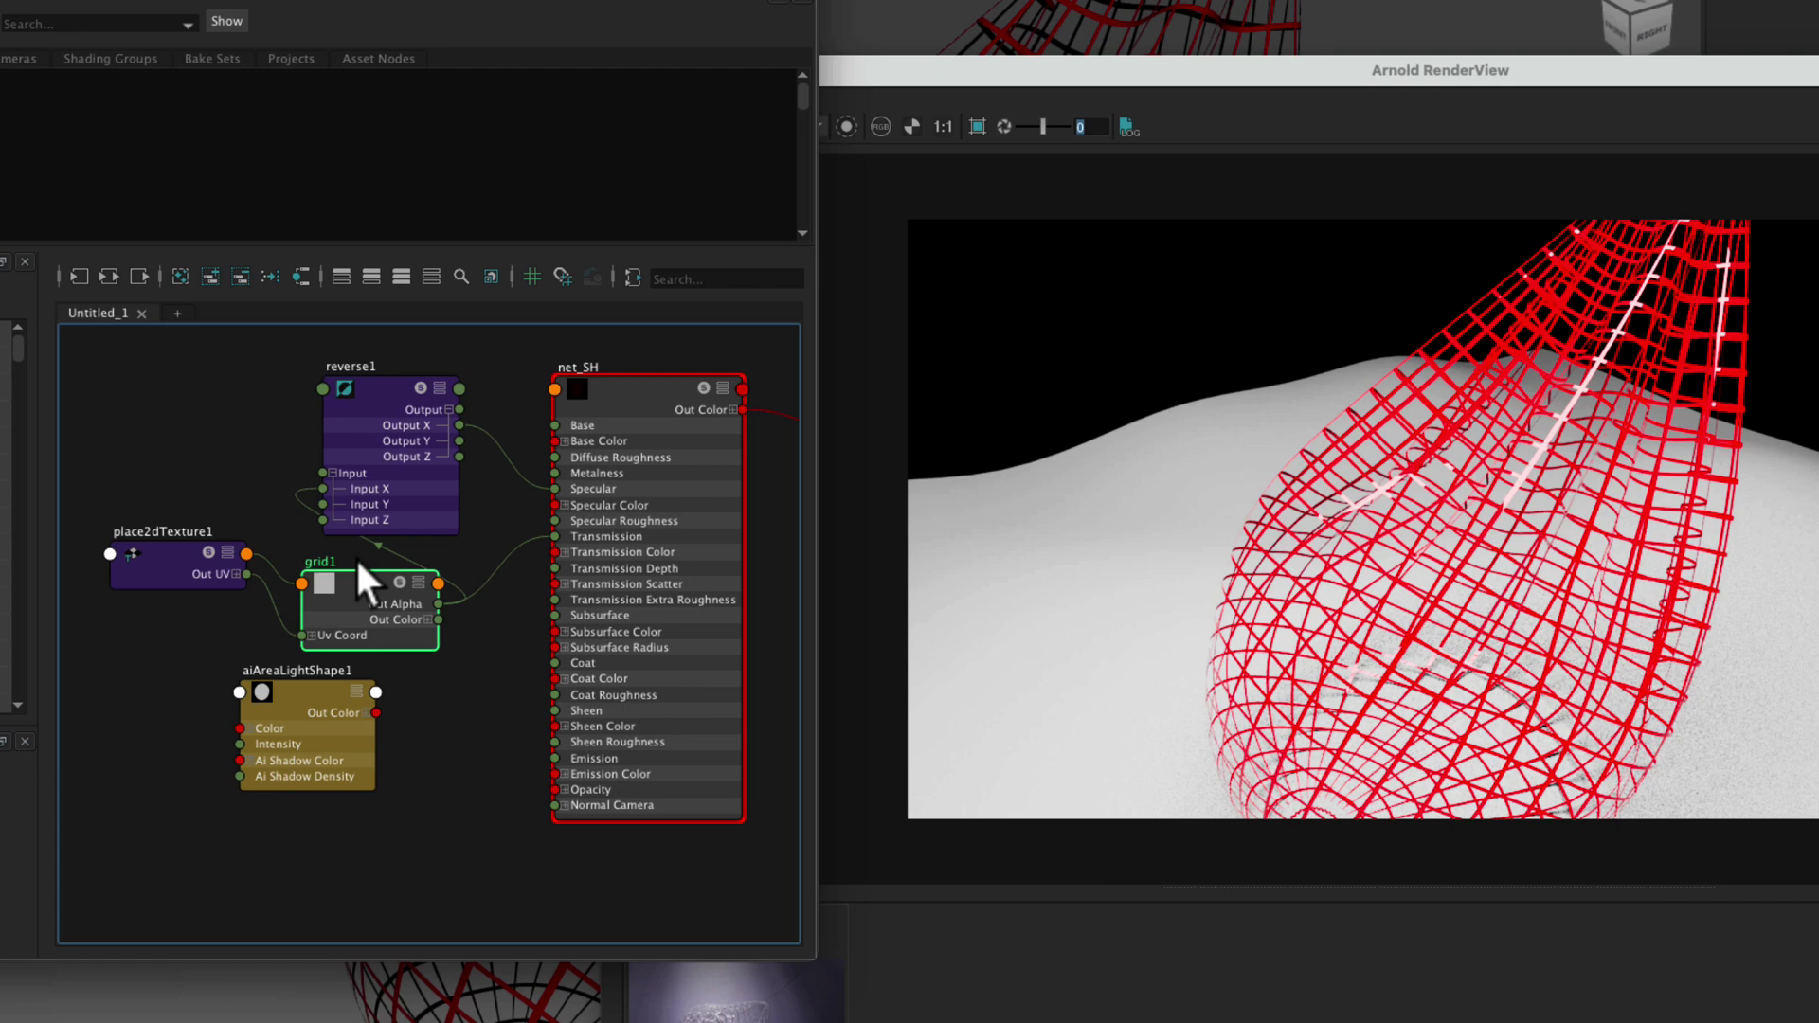
click(135, 566)
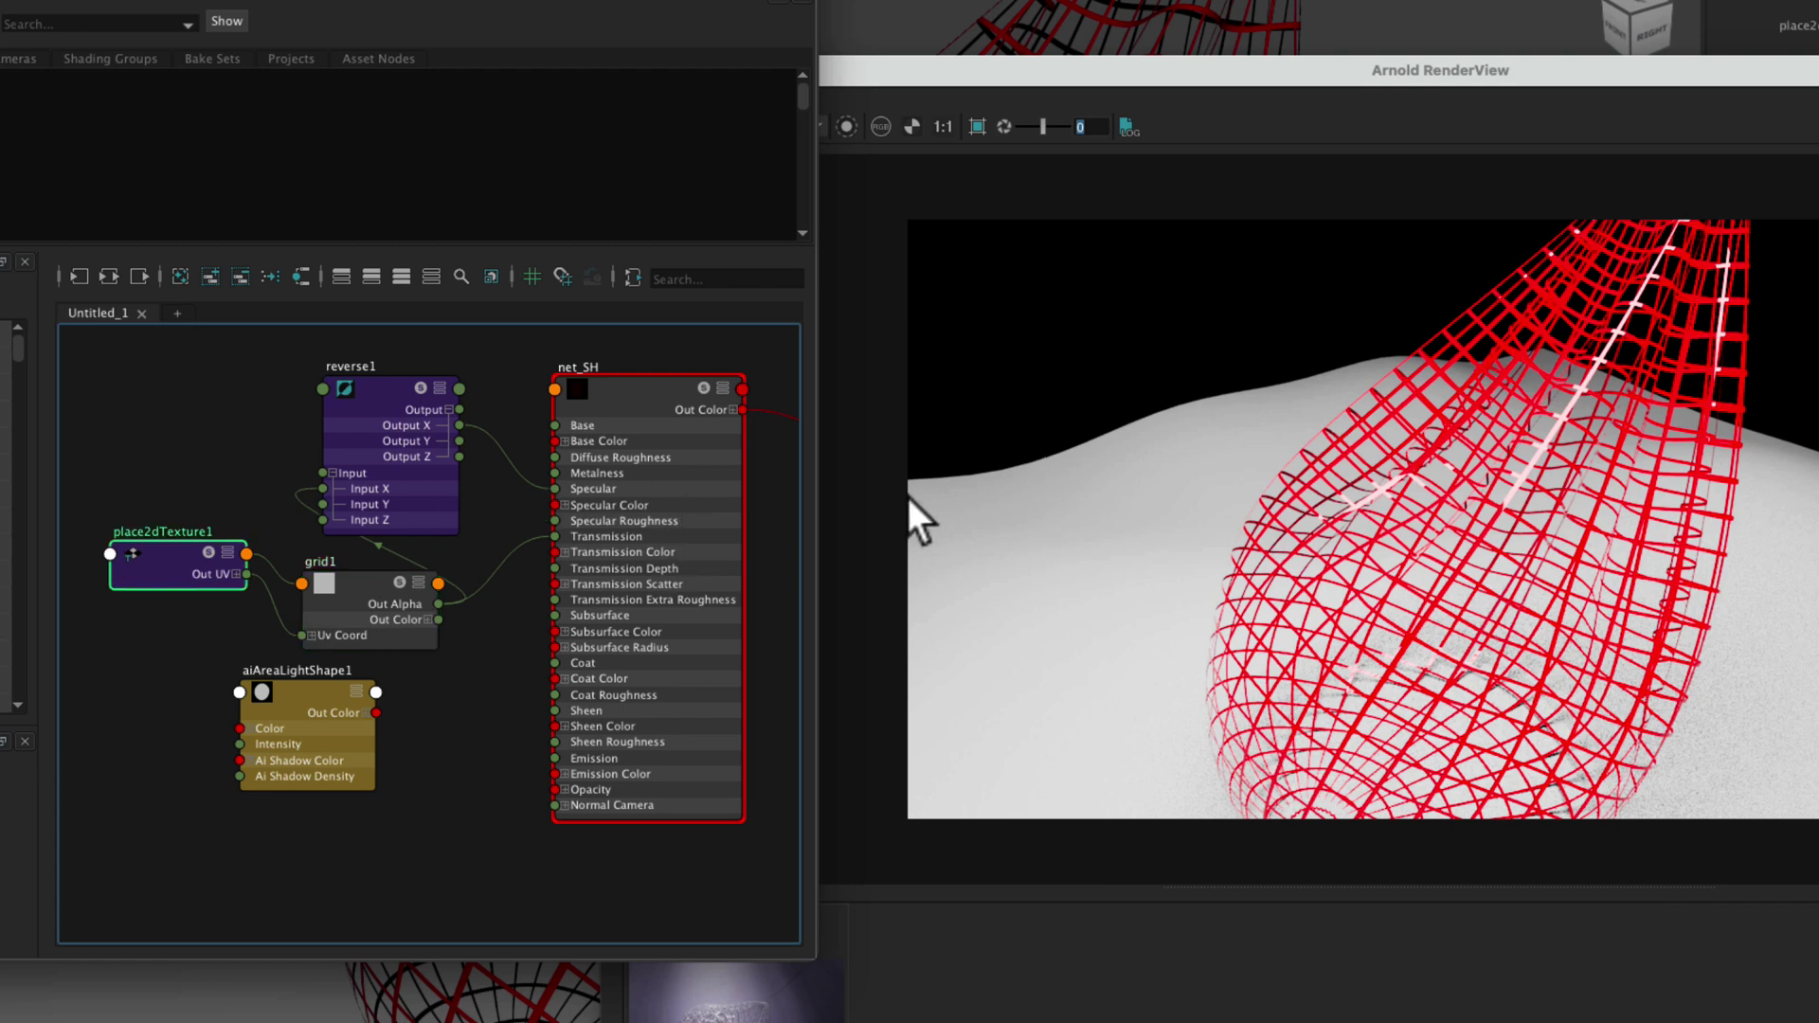
drag(1277, 68, 572, 0)
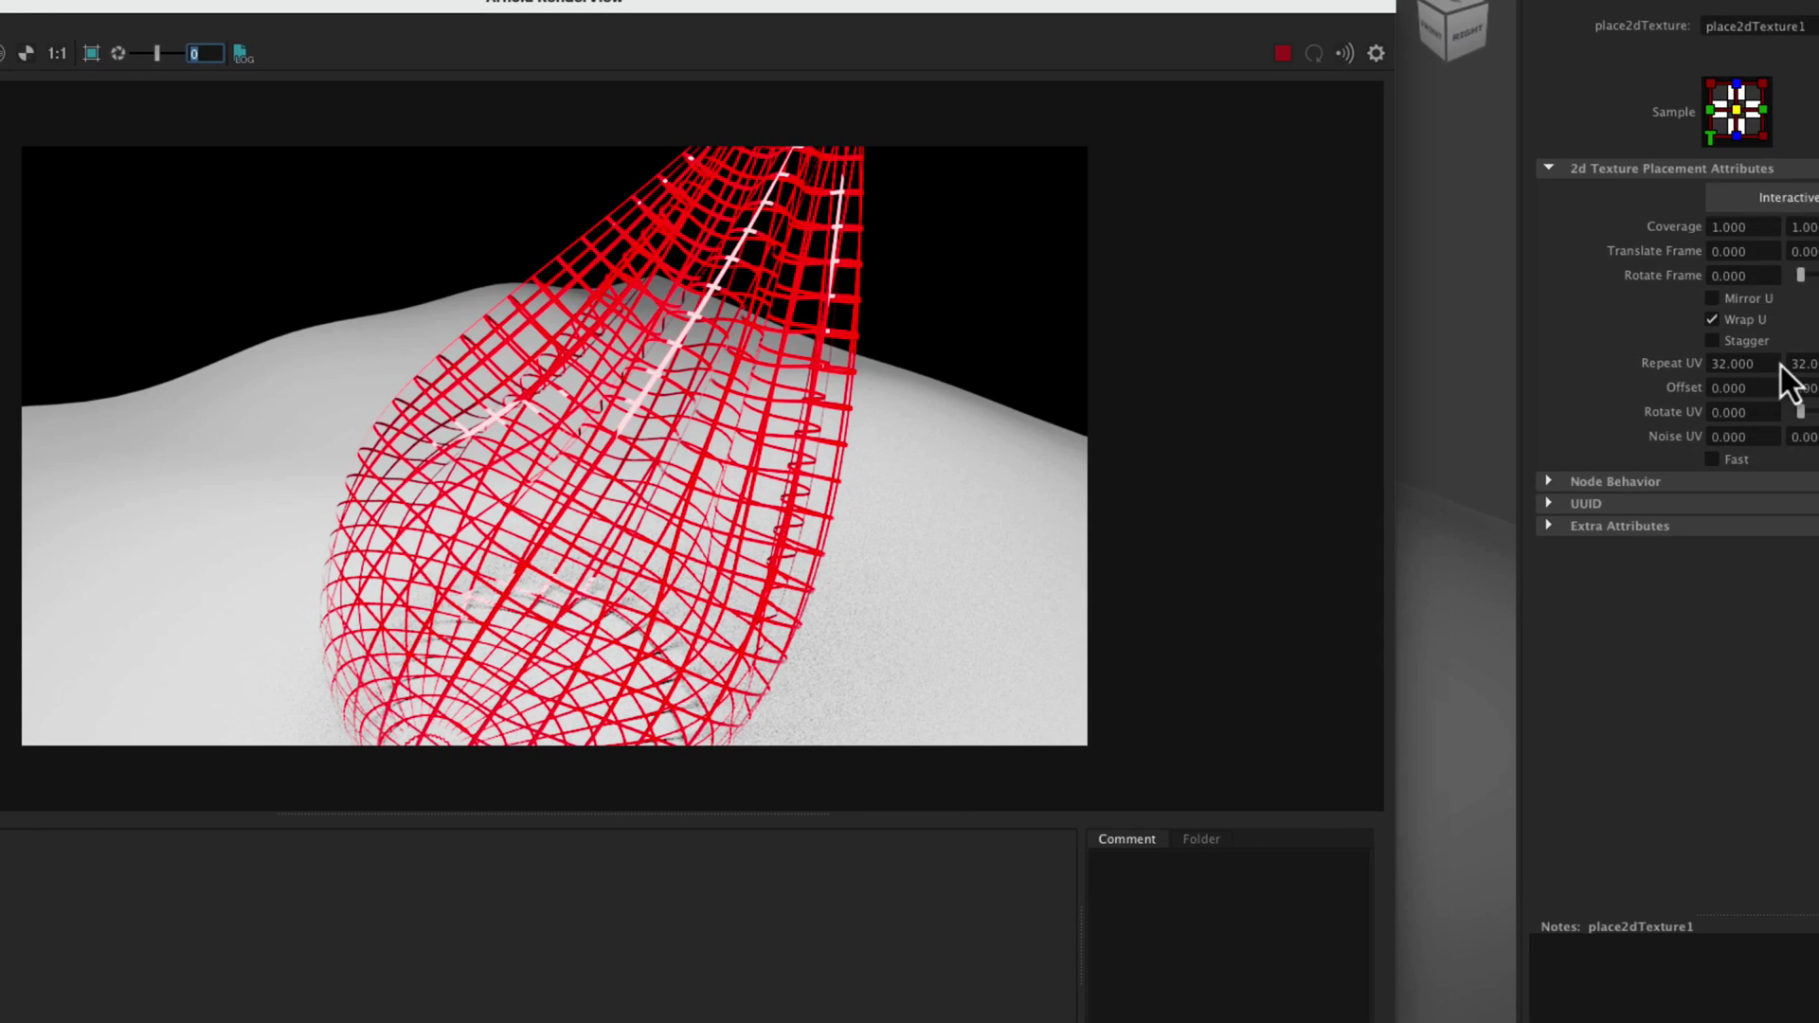
Step: Set place2dTexture1 Repeat UV to 16 by 16, then reselect the net mesh
double_click(1535, 365)
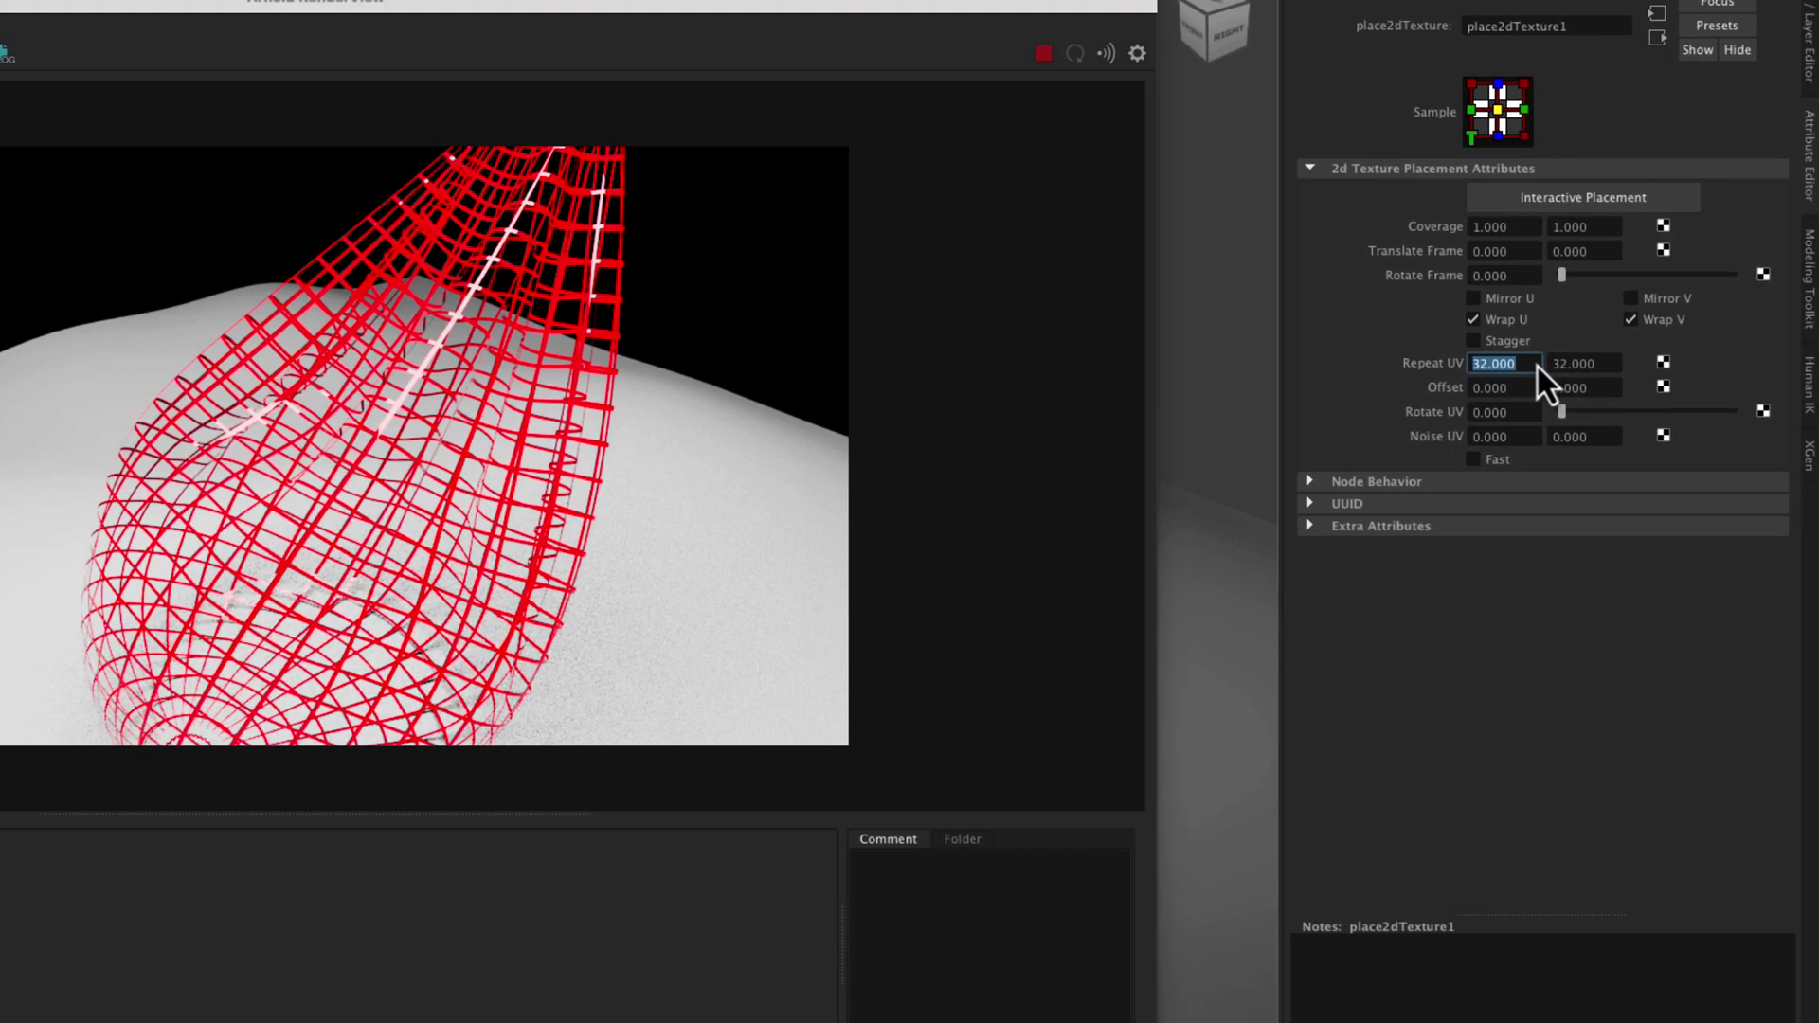
text(16)
key(Tab)
text(16)
key(Return)
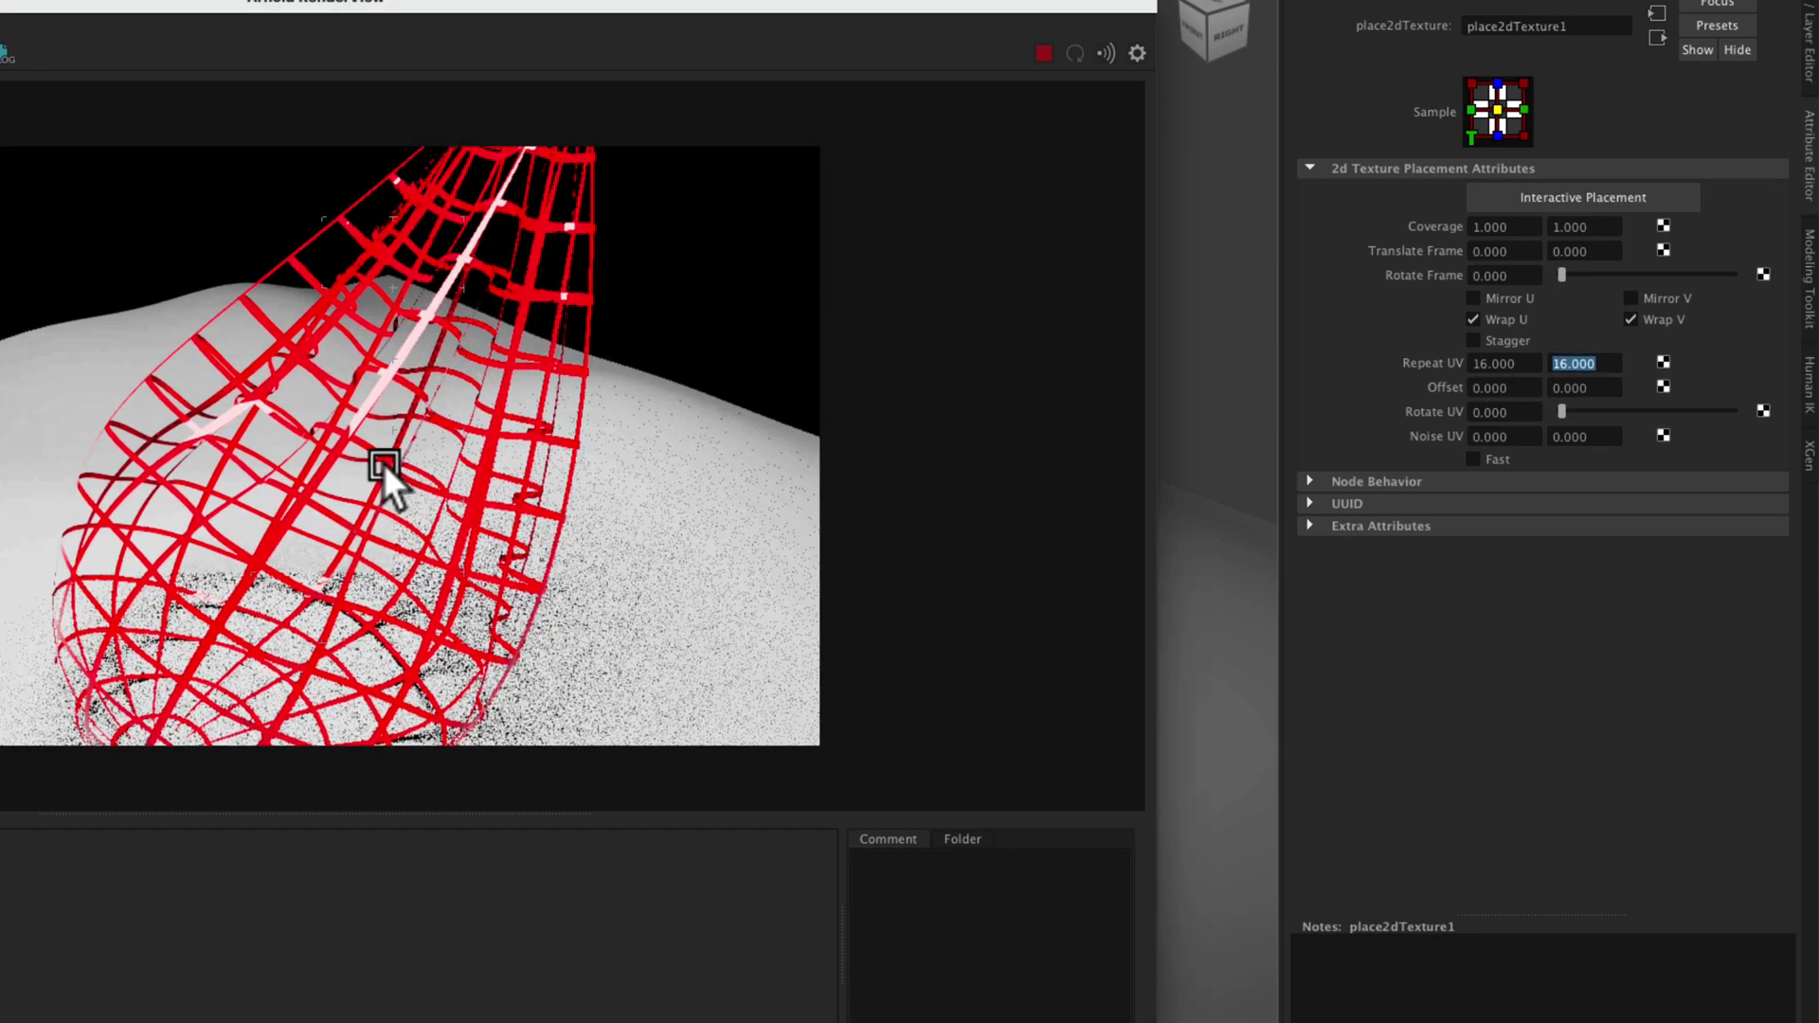
alt+drag(1205, 396, 1169, 377)
click(447, 445)
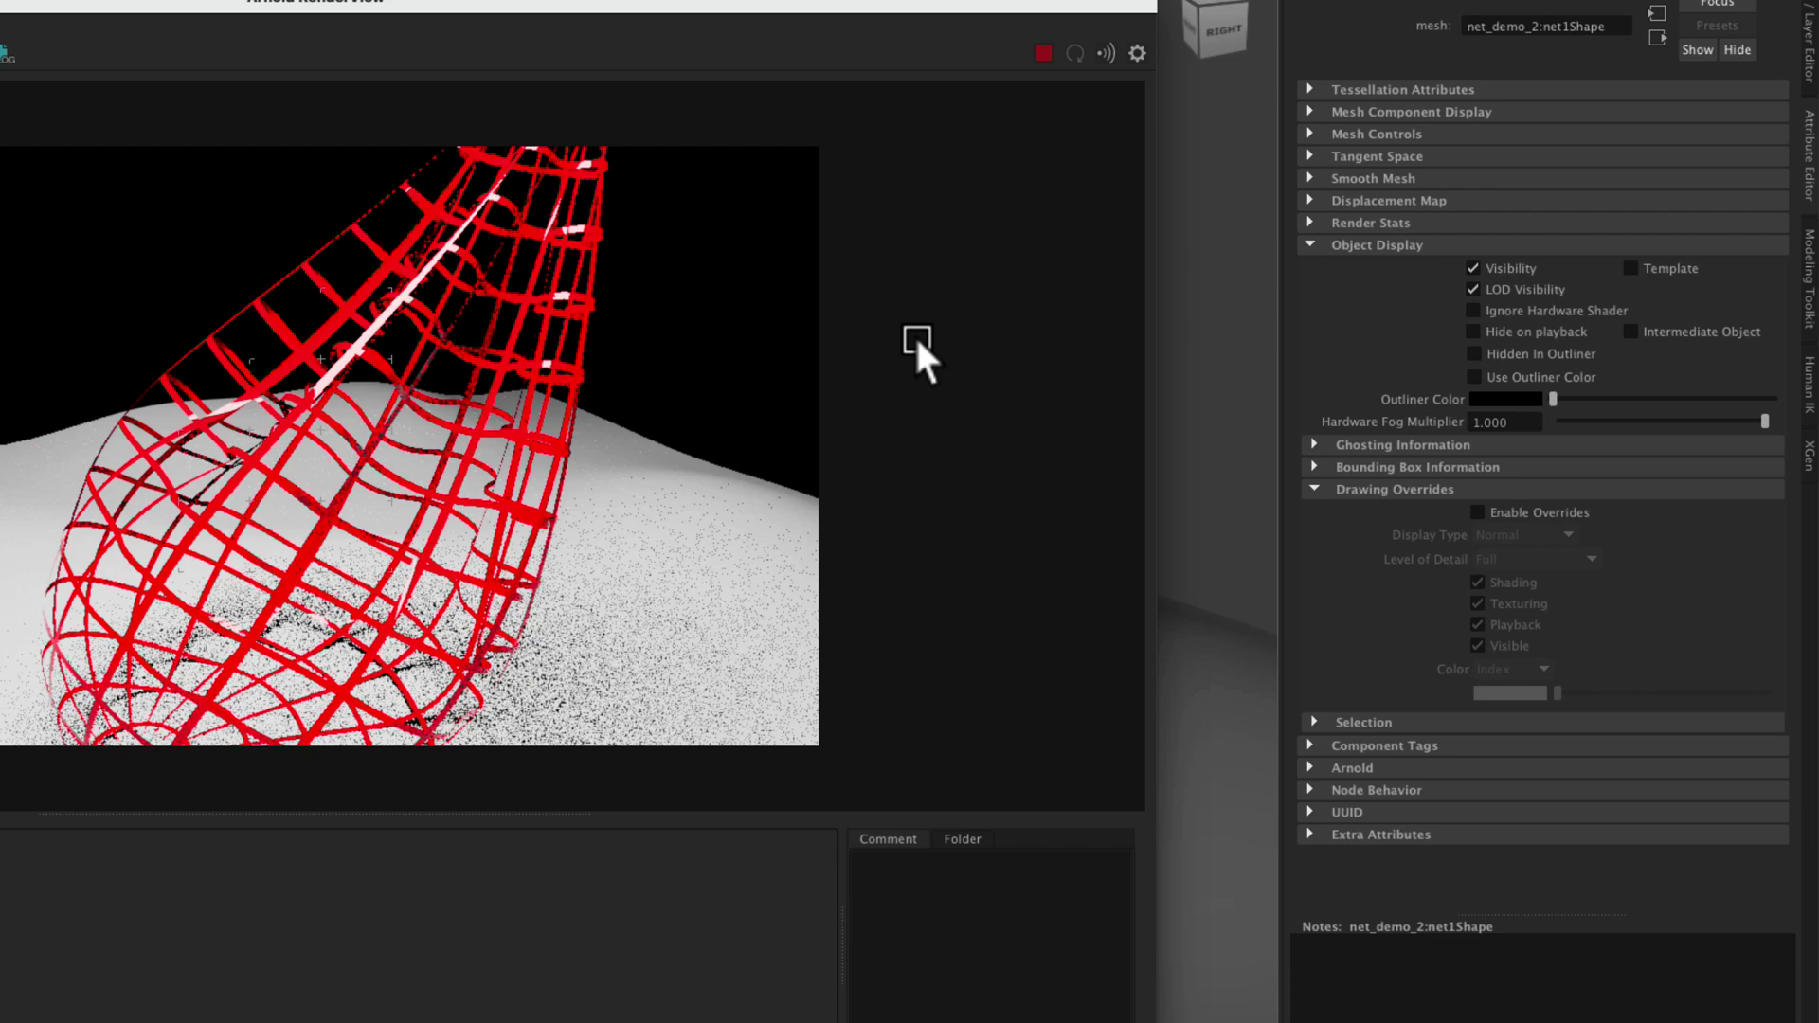
Step: Darken net_SH's base colour from bright red to a very dark blue, value 0.049
click(1511, 7)
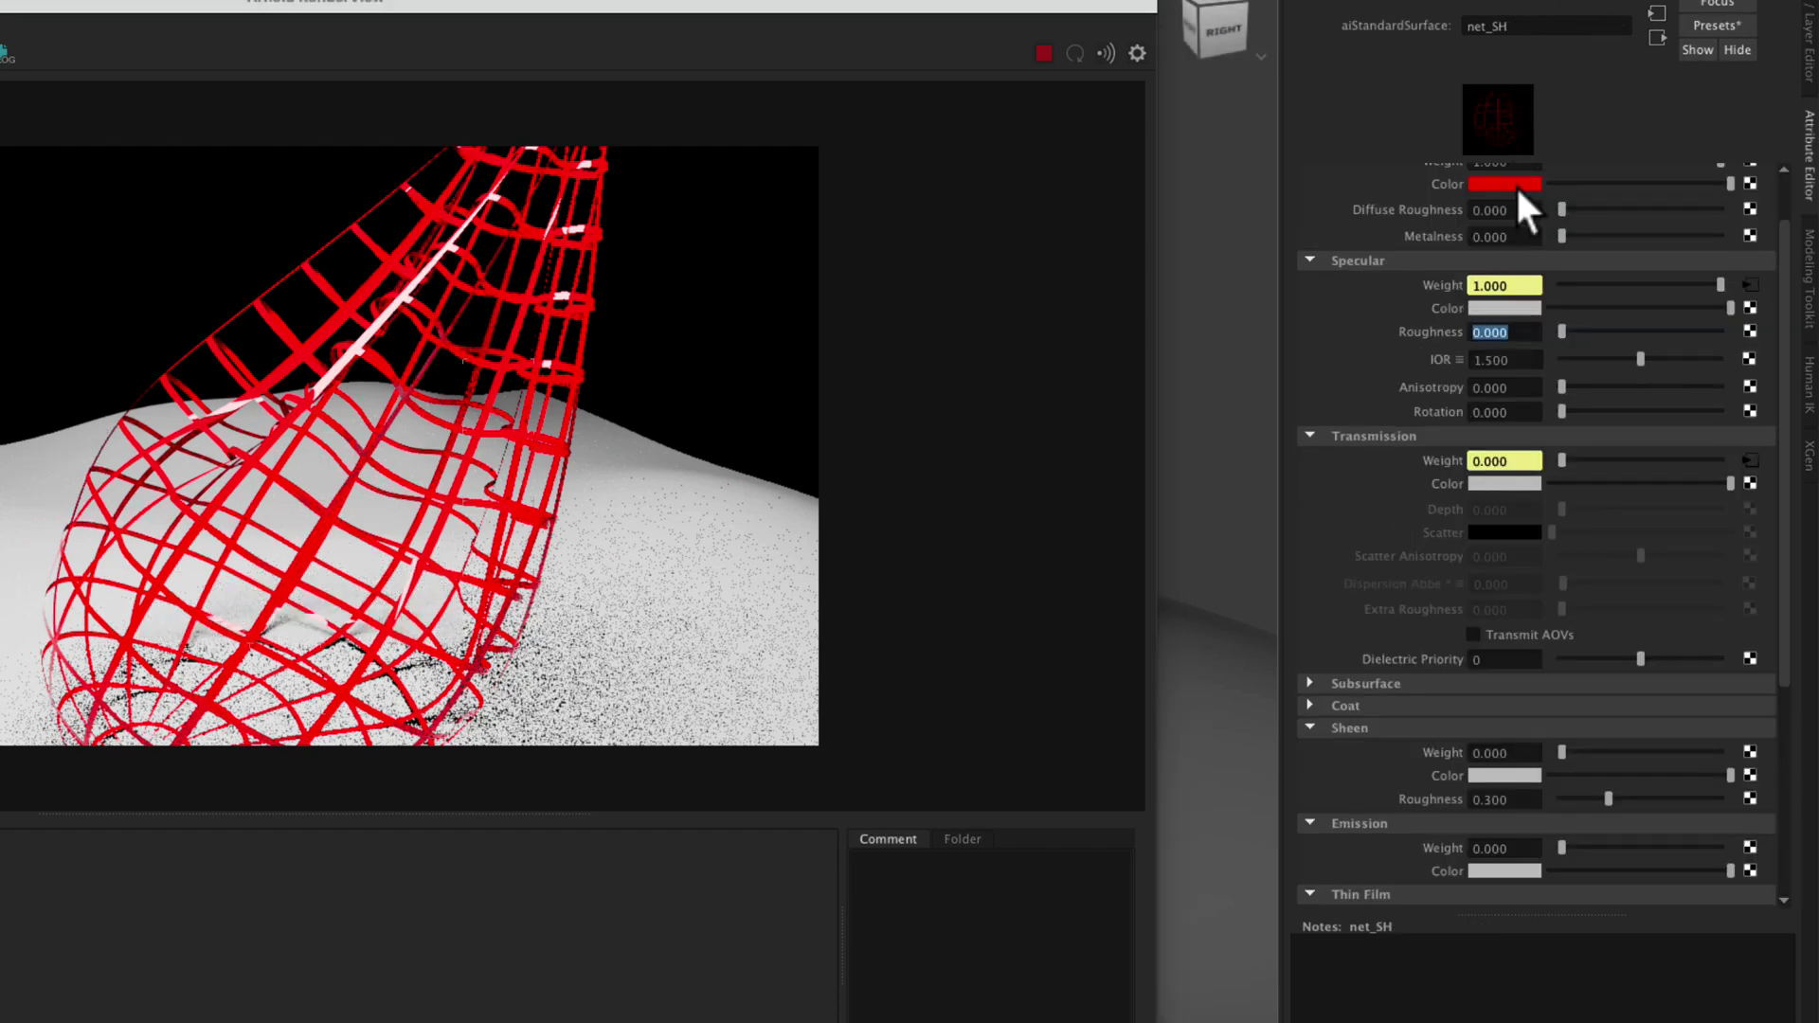
scroll(1520, 201, up, 1)
click(1513, 251)
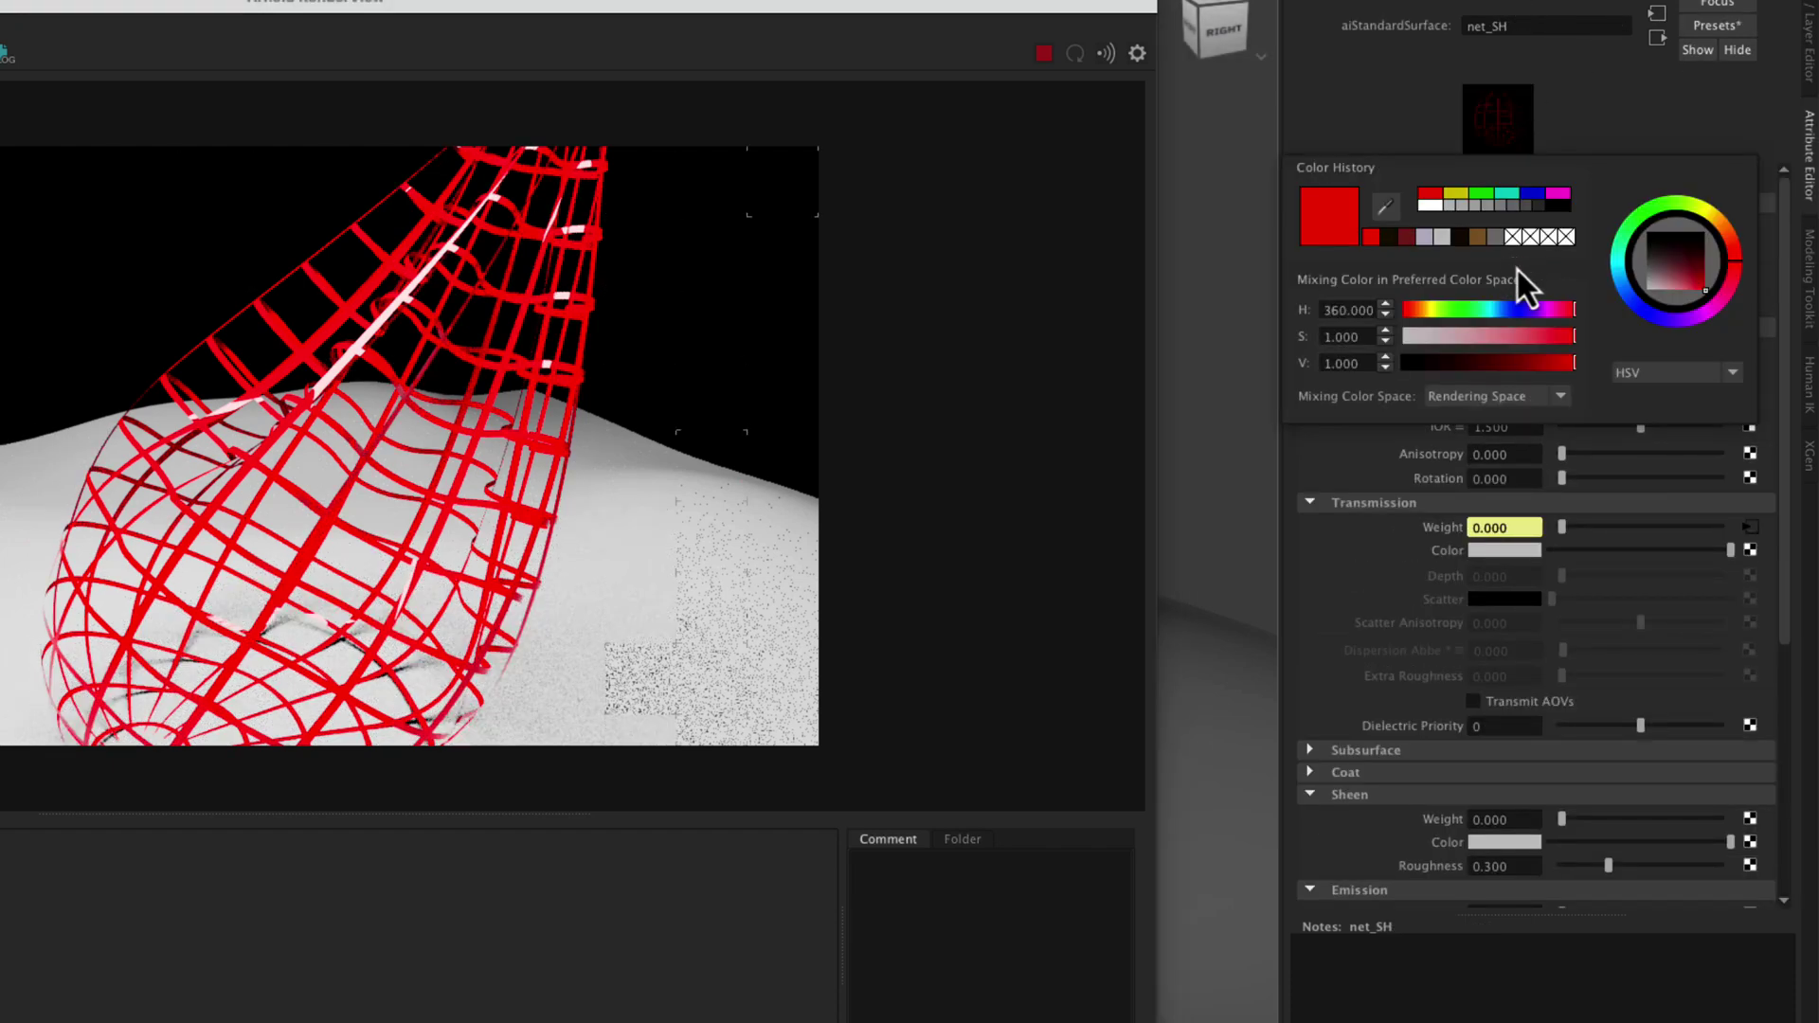
drag(1483, 365, 1513, 311)
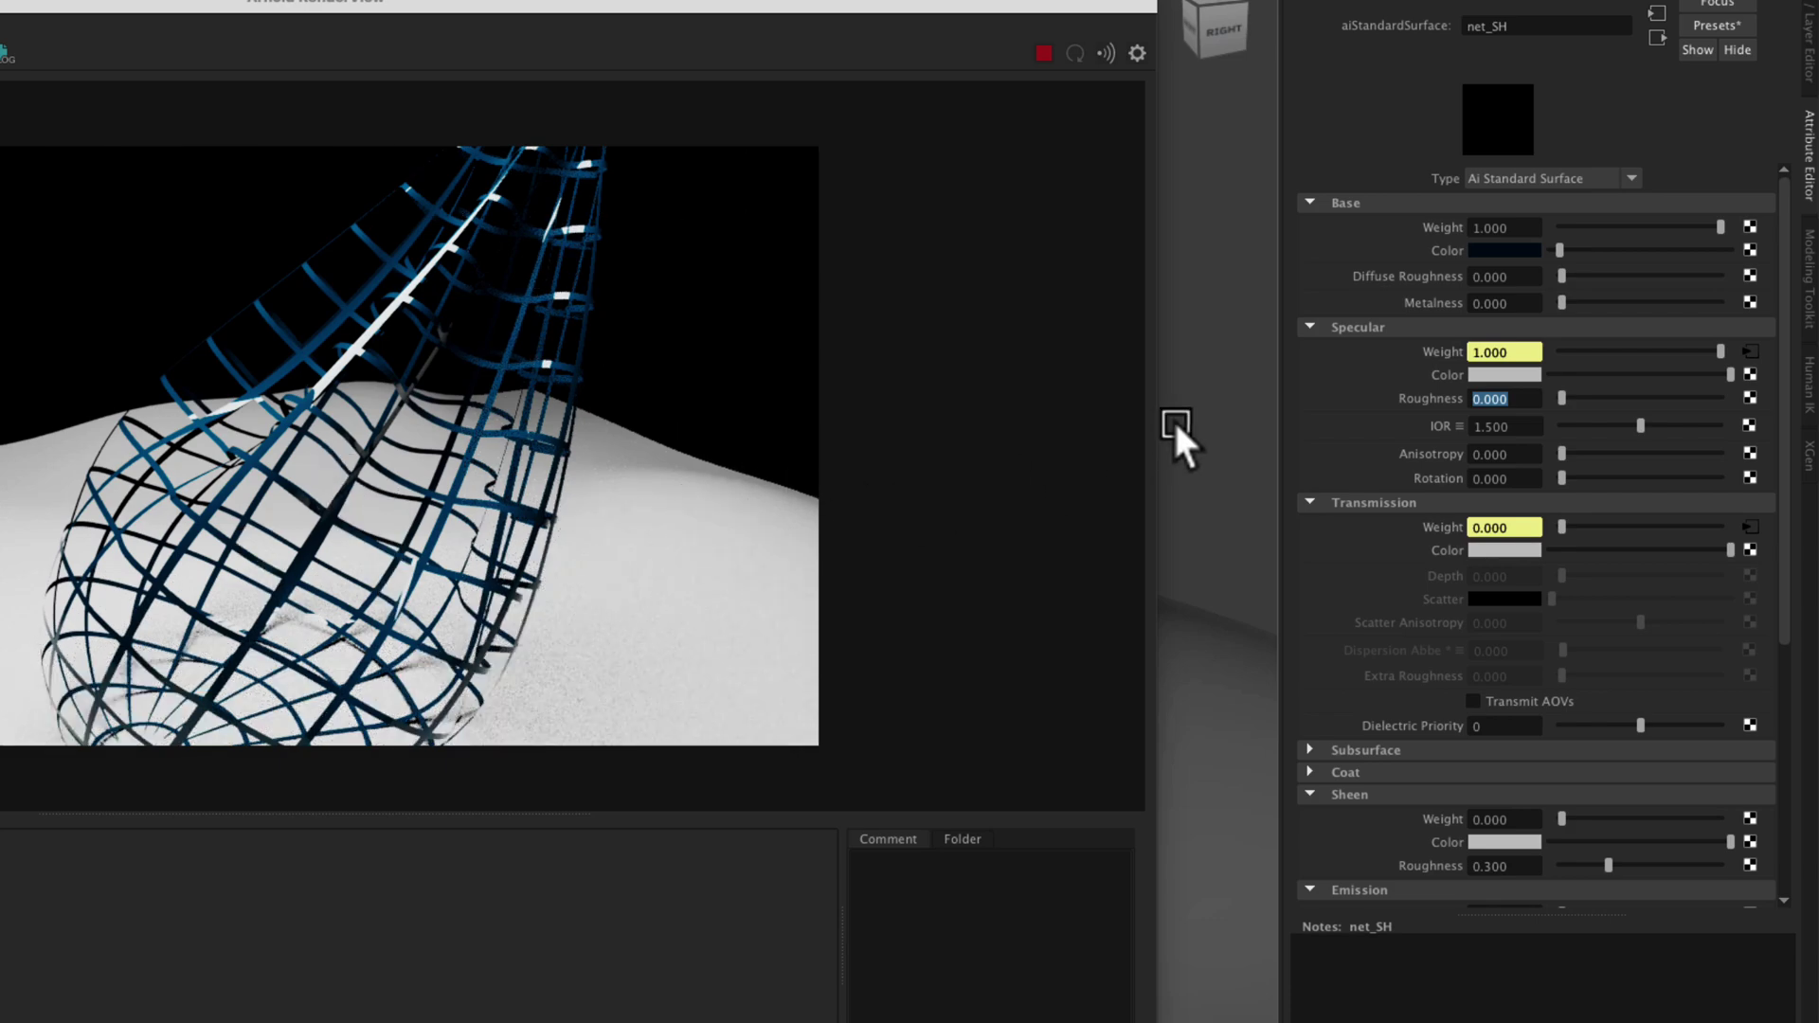
alt+drag(1175, 421, 1227, 418)
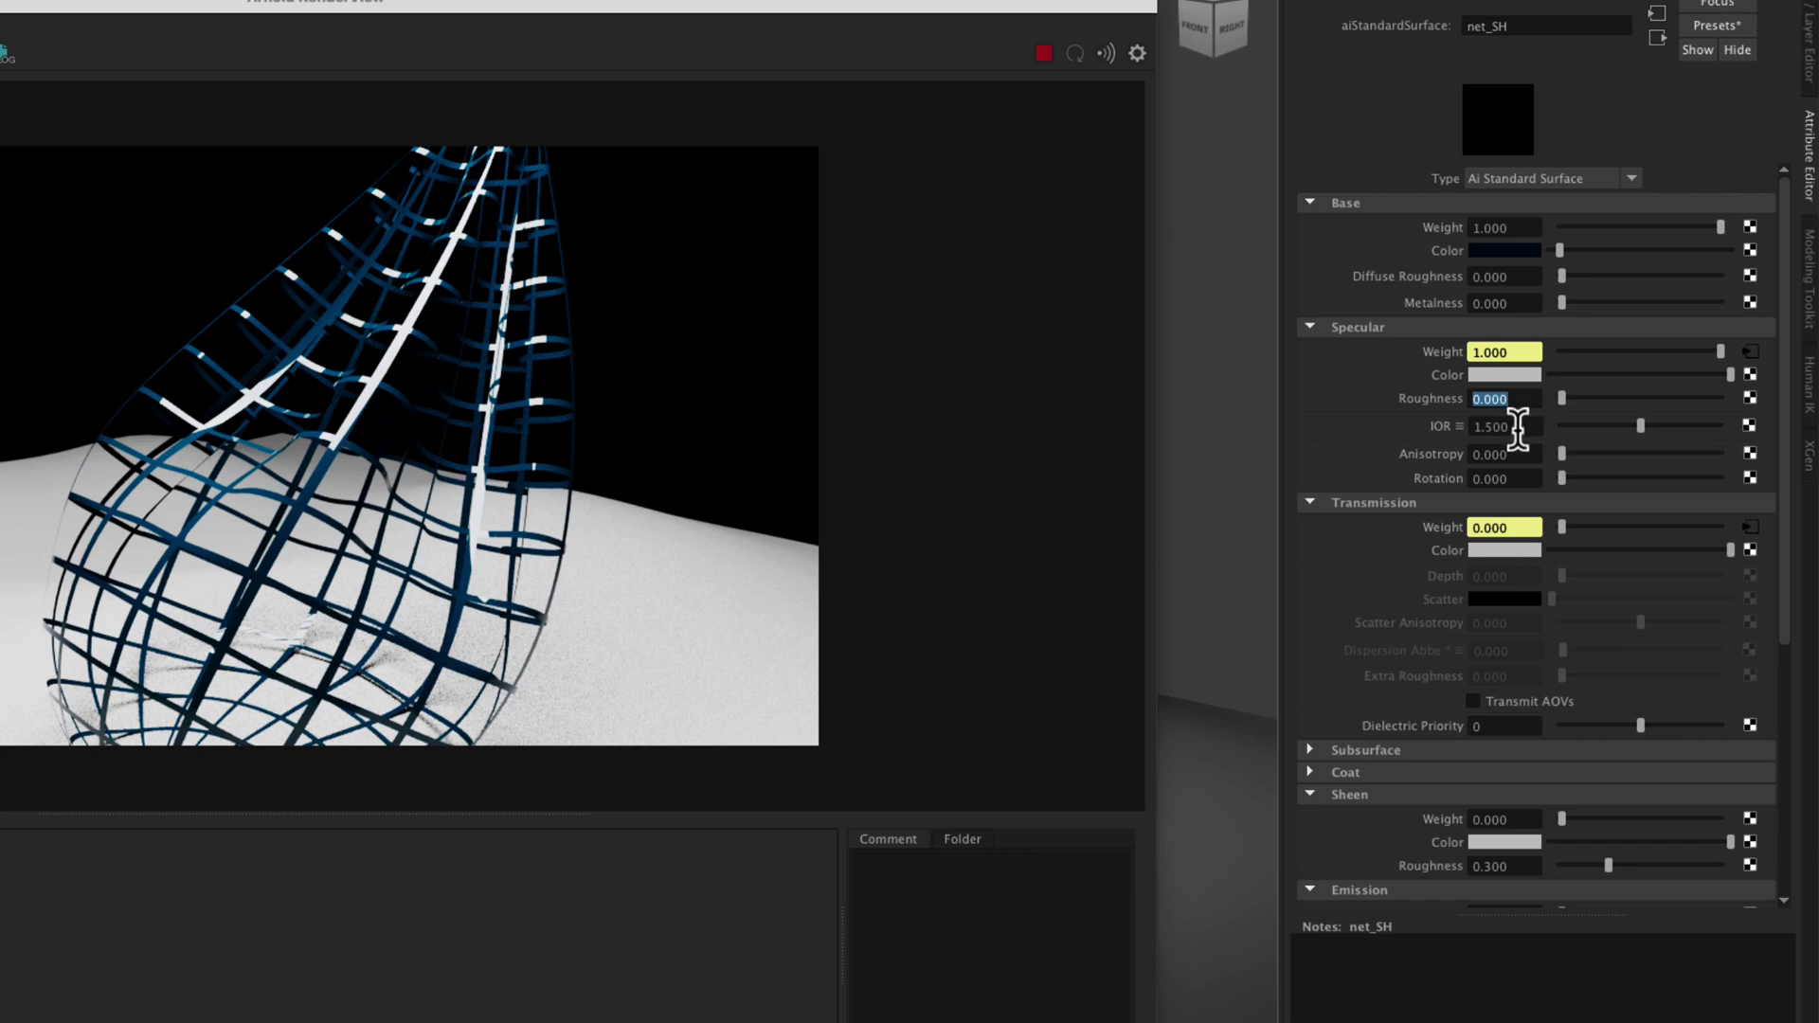
Step: Try specular roughness 0.135, return it to 0, and set net_SH's specular IOR to 1.2
drag(1560, 399, 1582, 399)
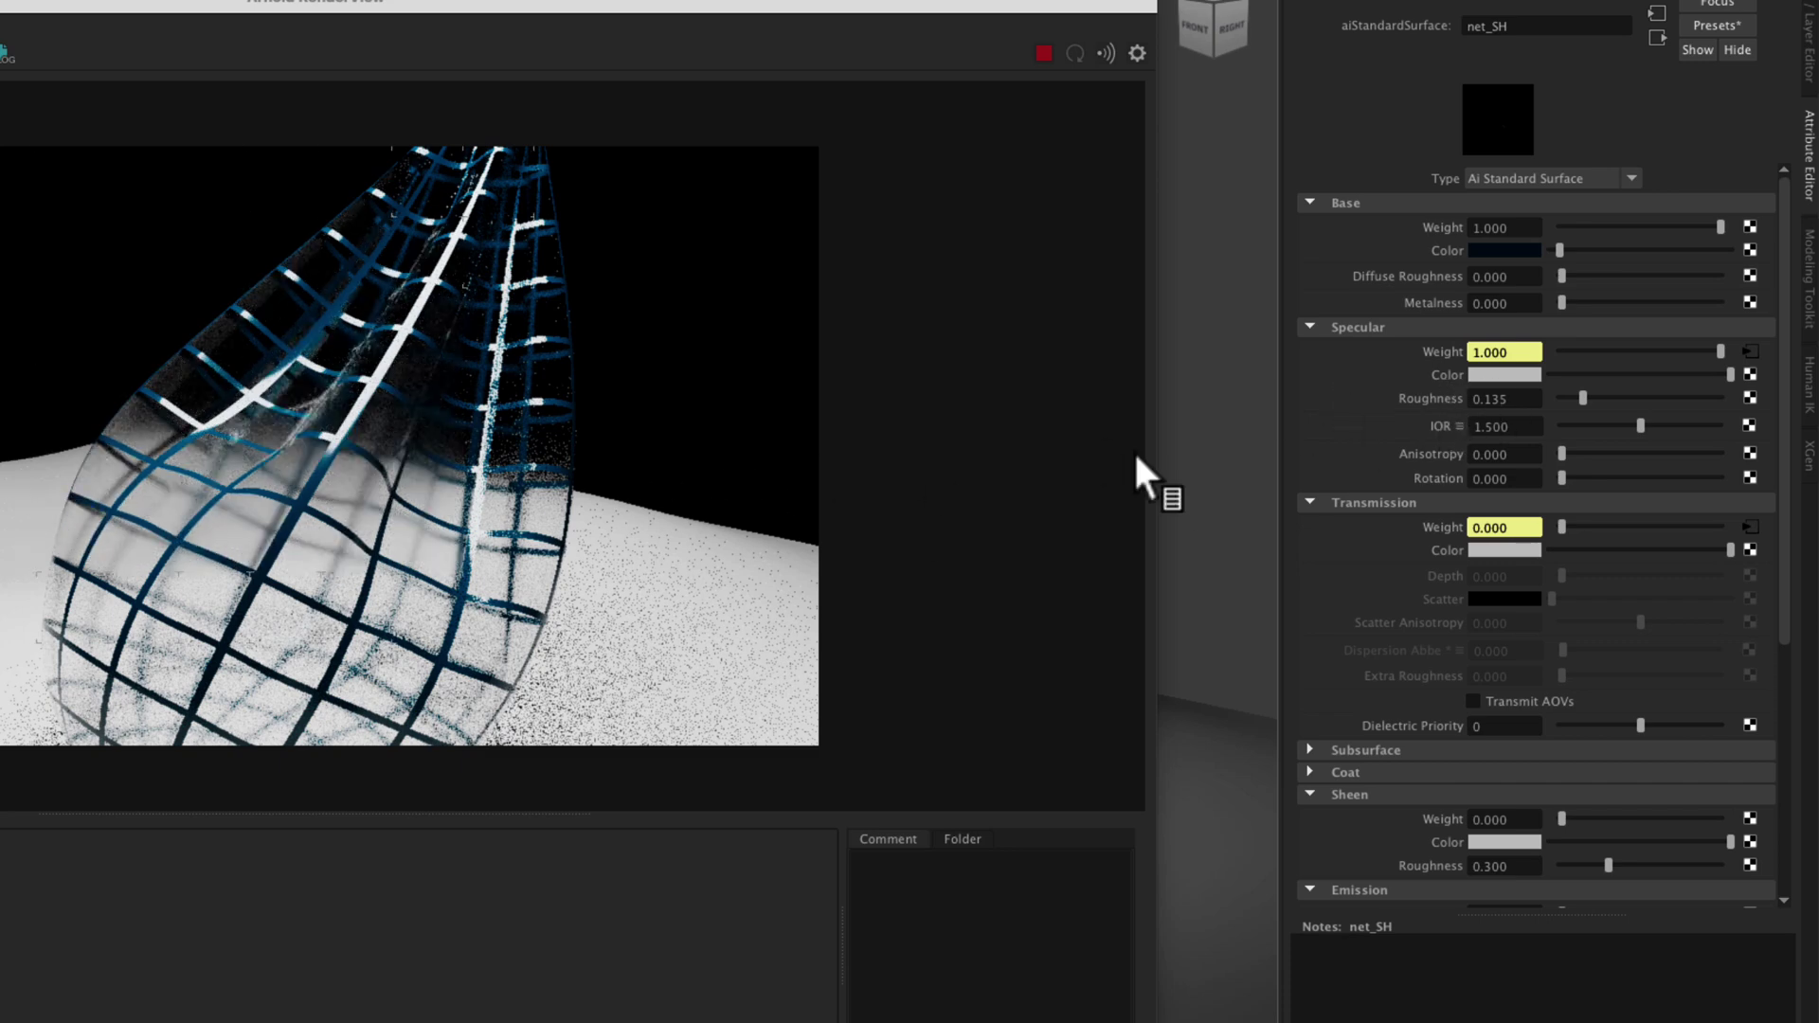
drag(1583, 398, 1504, 402)
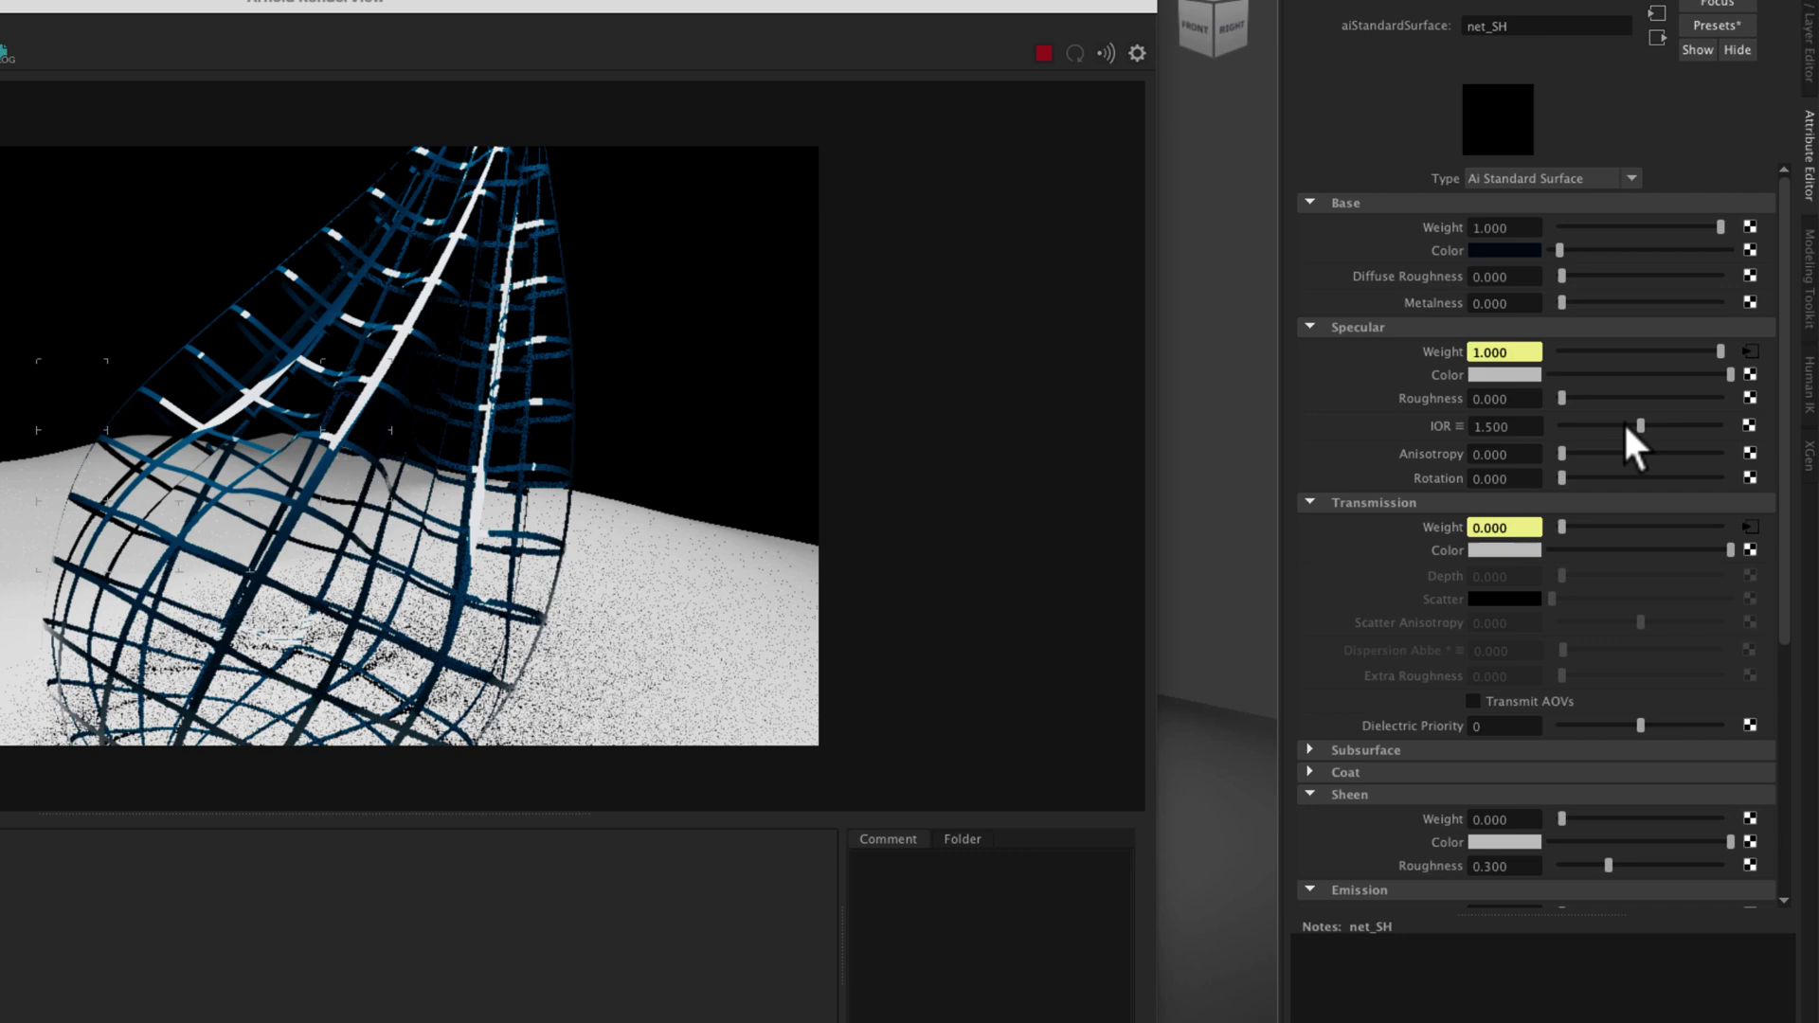
click(1624, 425)
click(1527, 419)
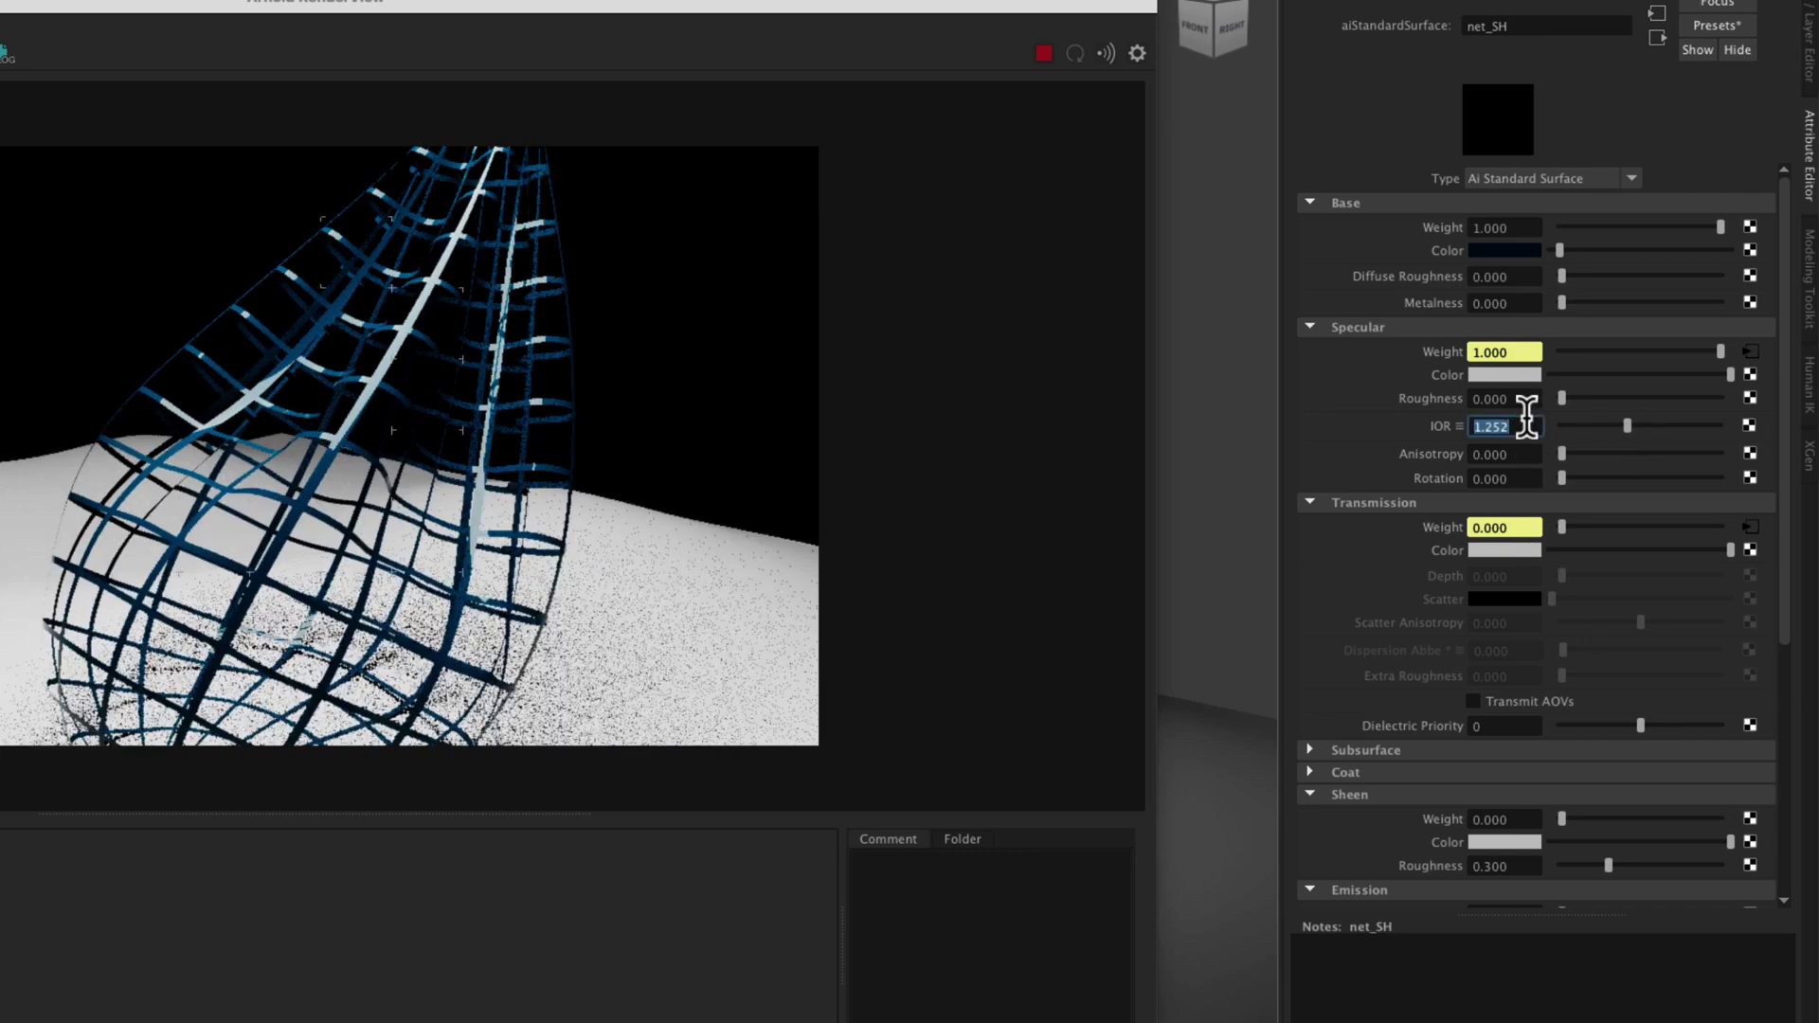
text(1)
key(Return)
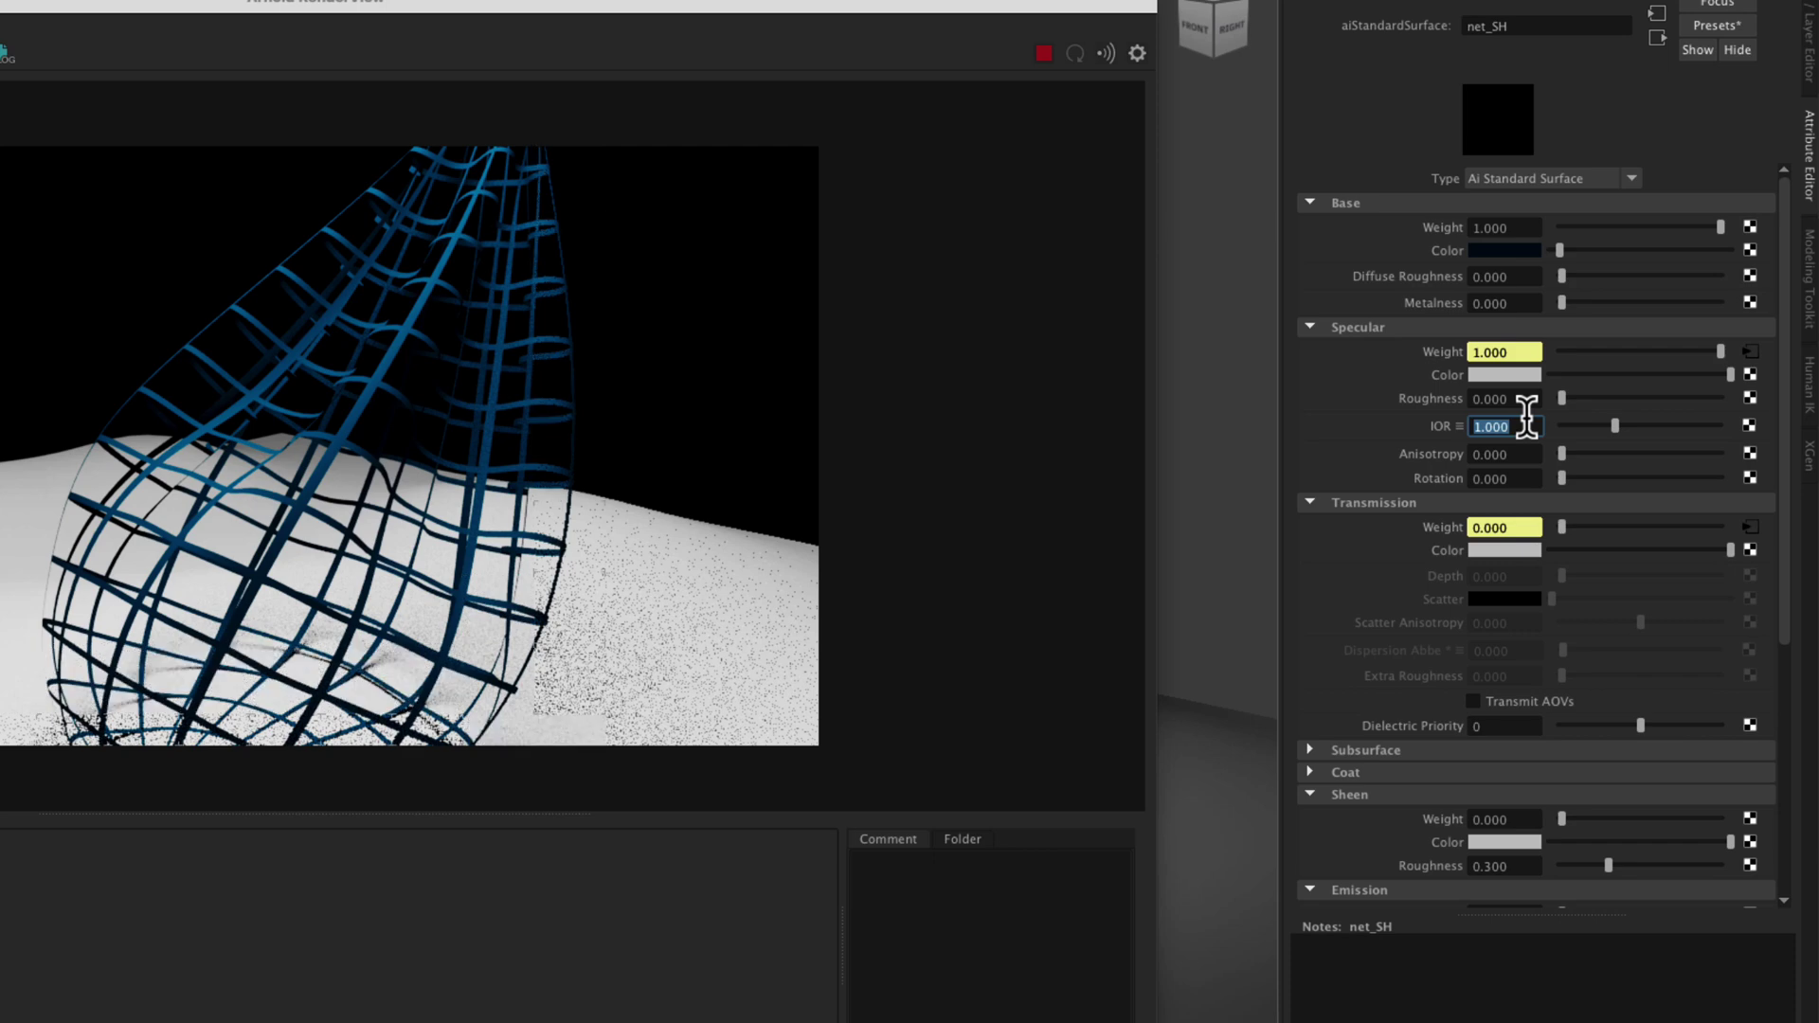
text(1.2)
key(Return)
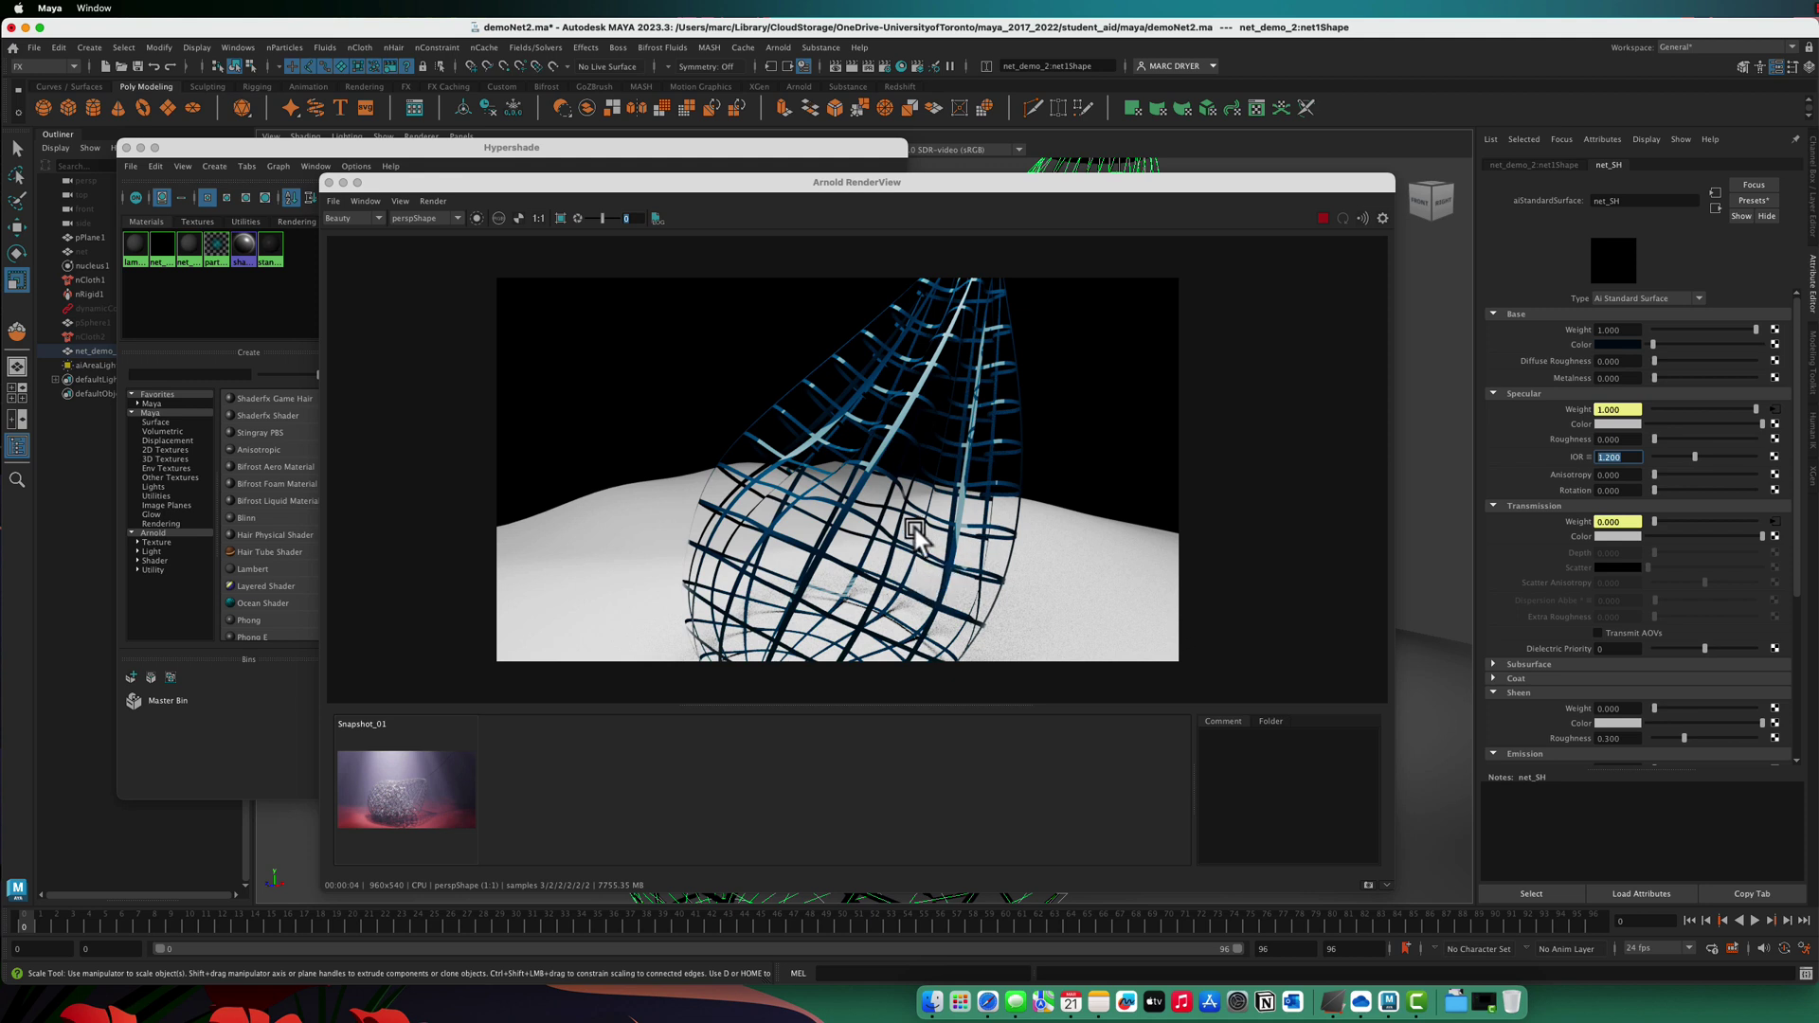
Step: Close the Arnold RenderView and Hypershade windows to return to the net in the viewport
middle_drag(812, 521, 758, 522)
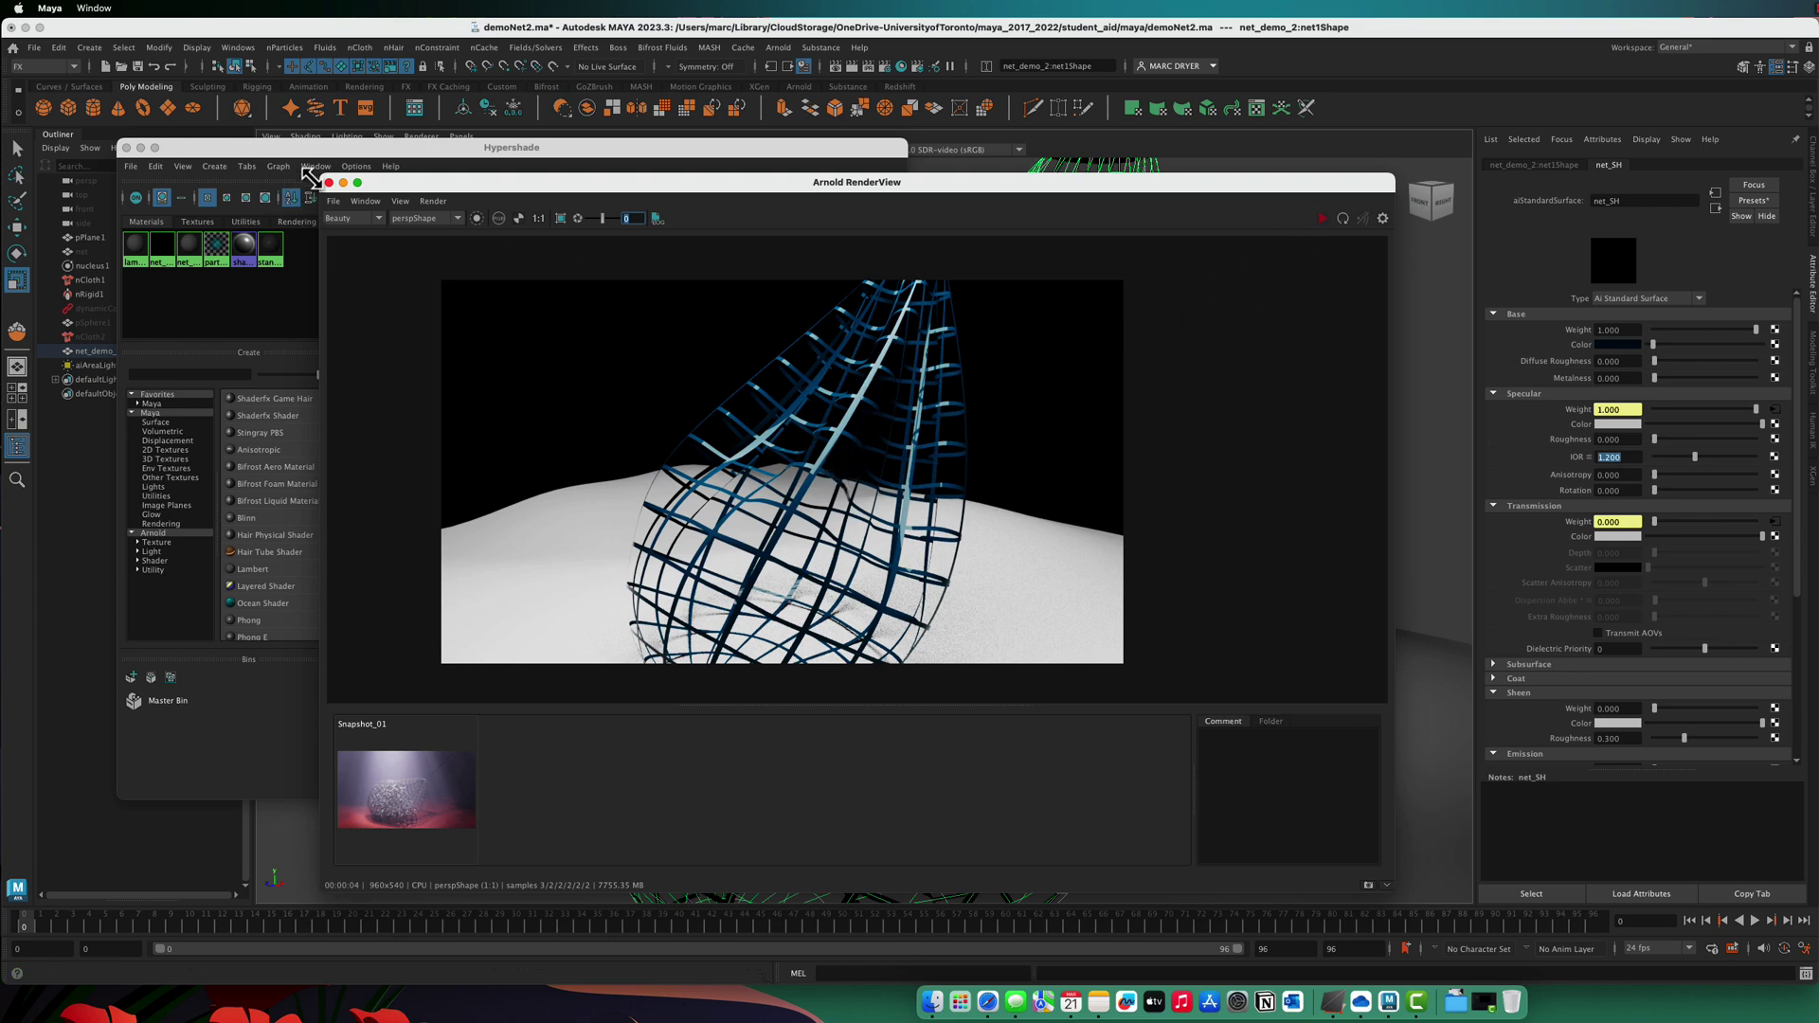
click(329, 183)
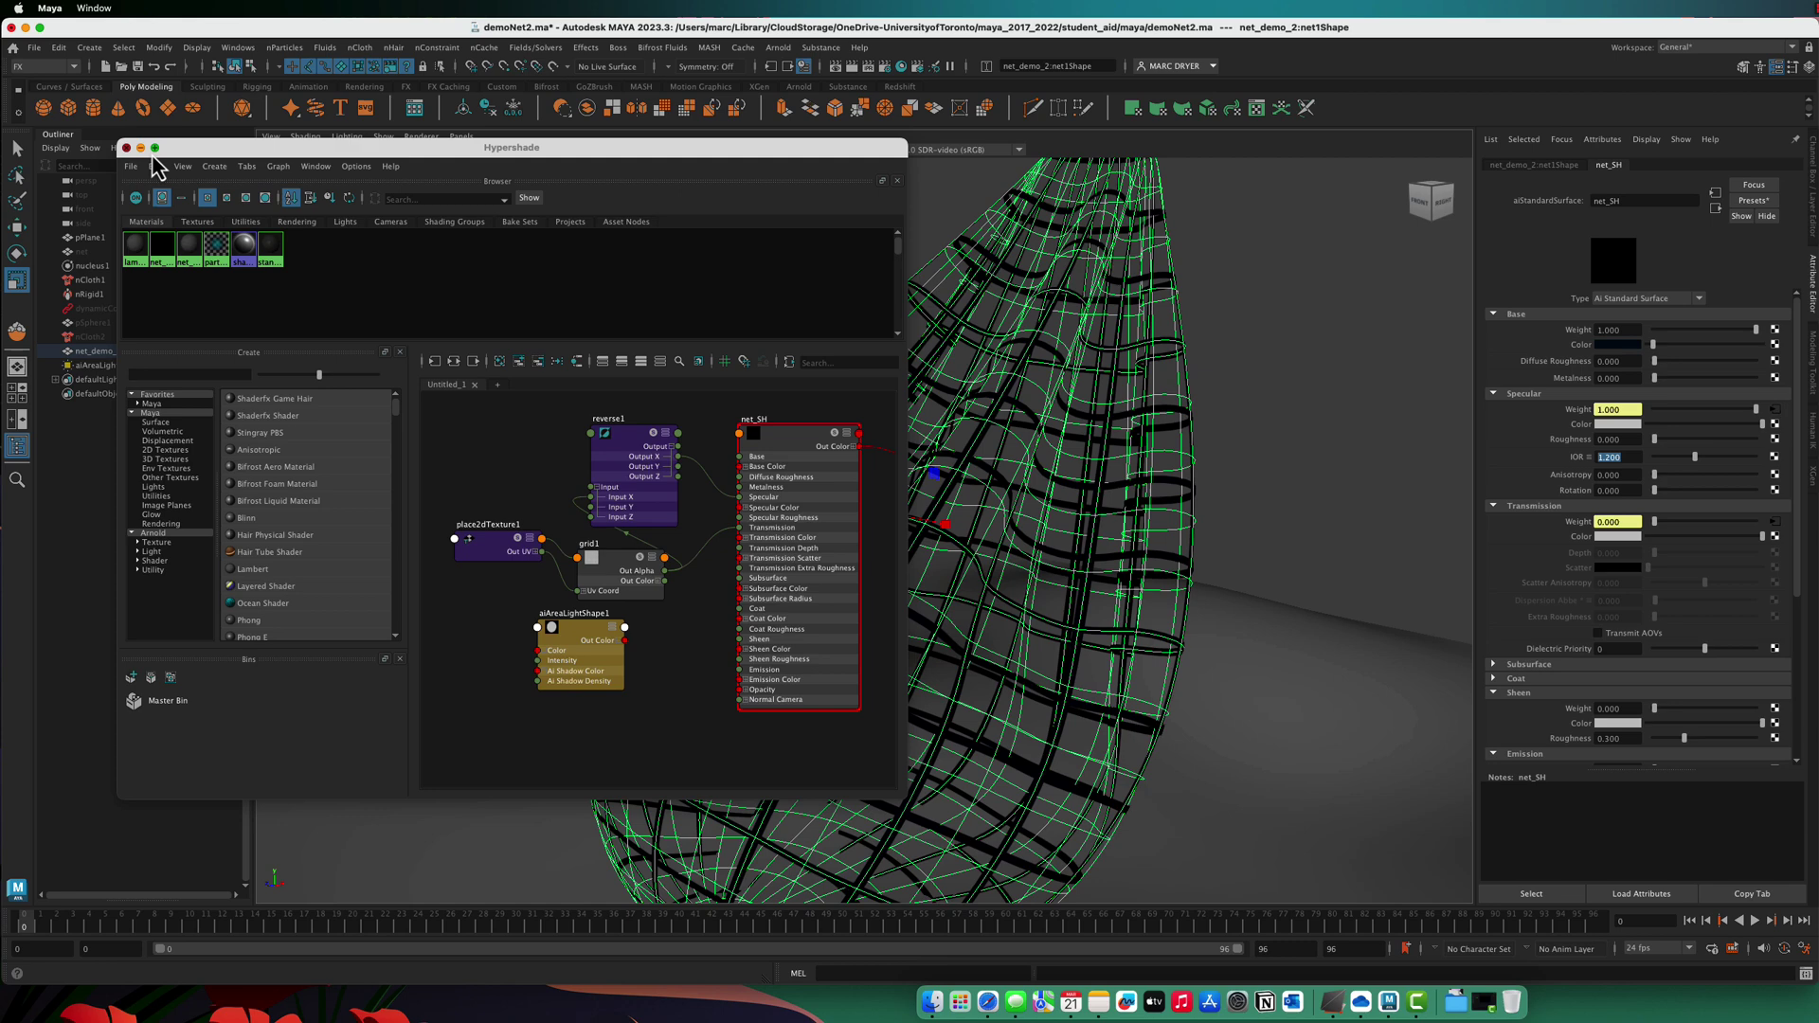
click(126, 148)
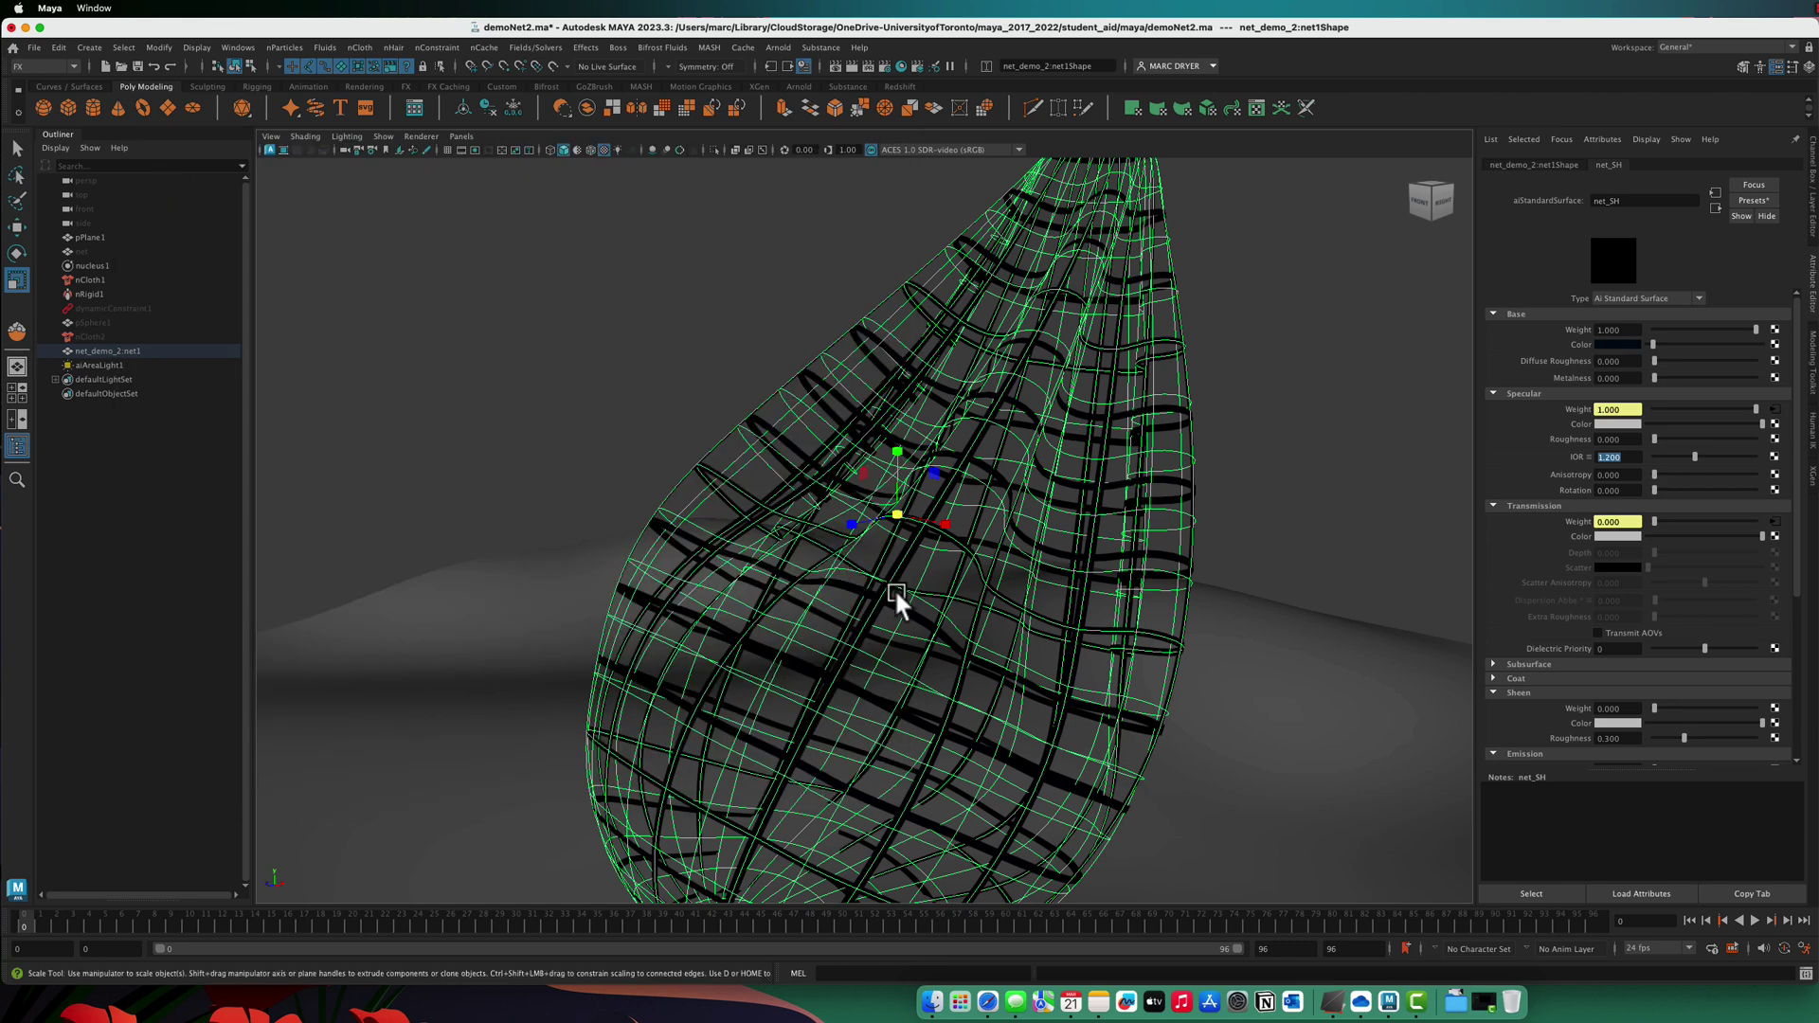
alt+drag(1260, 516, 1007, 499)
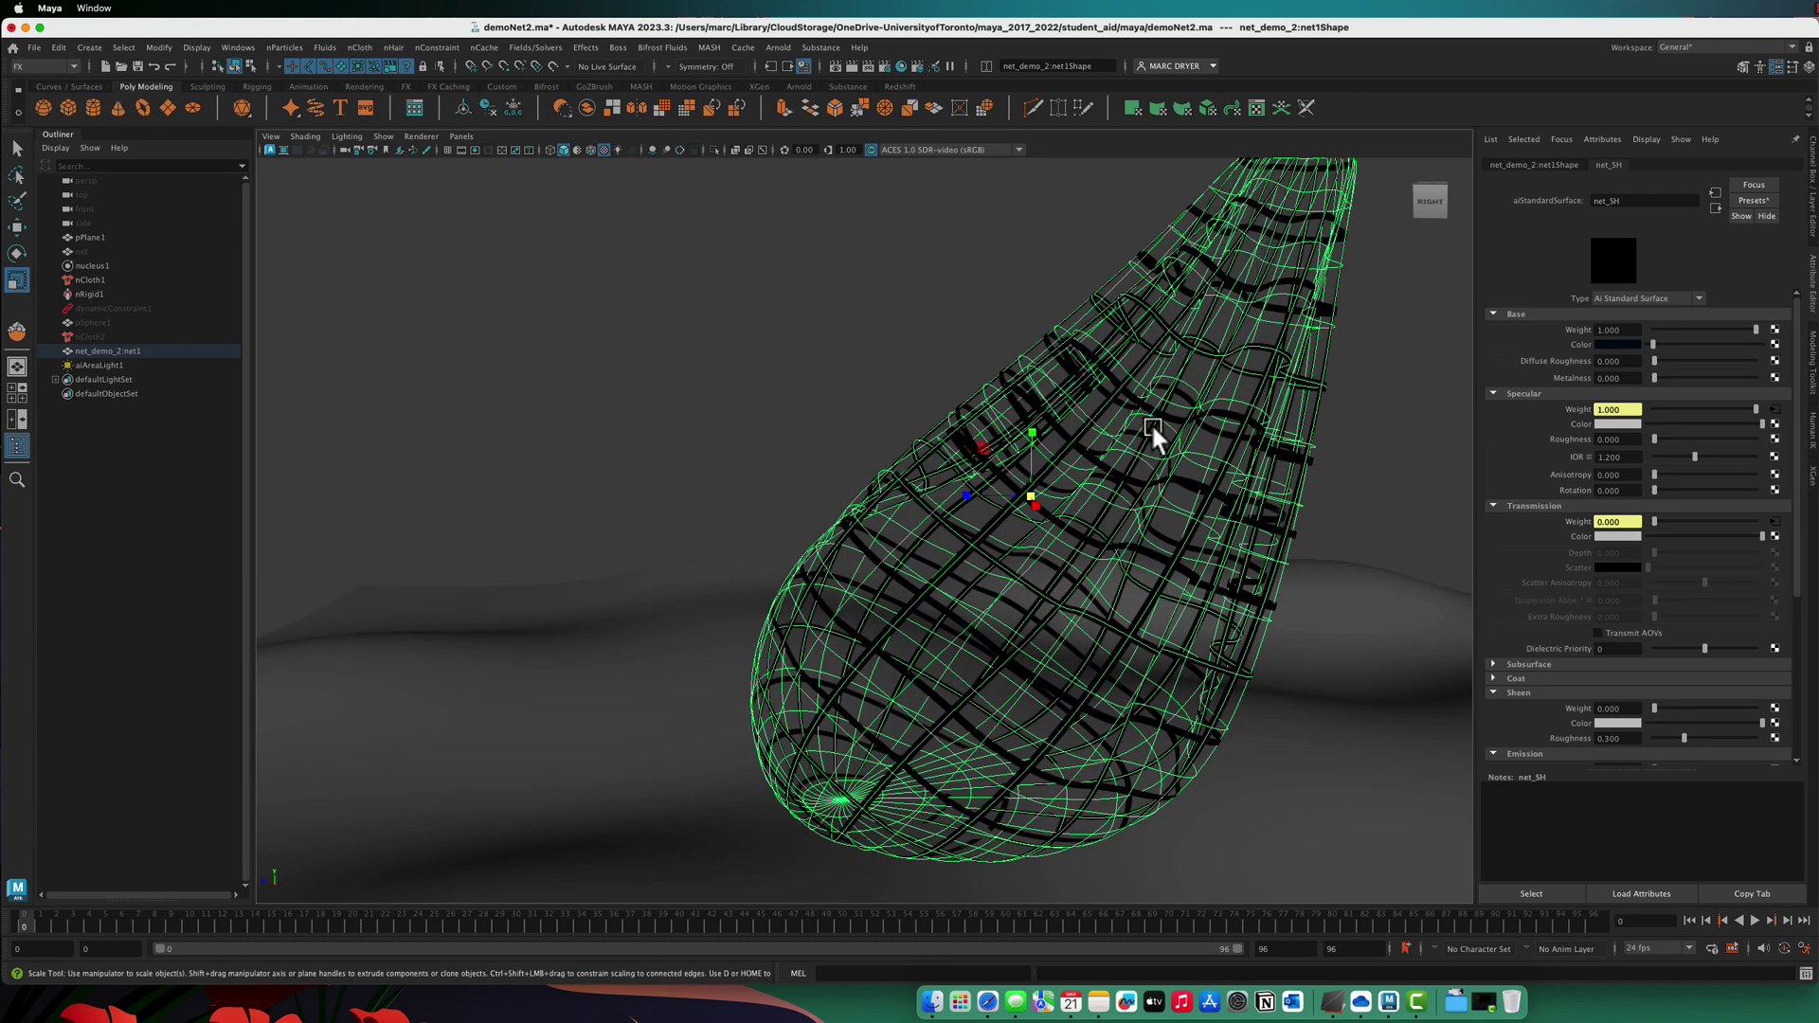
scroll(1178, 430, down, 5)
right_click(1054, 351)
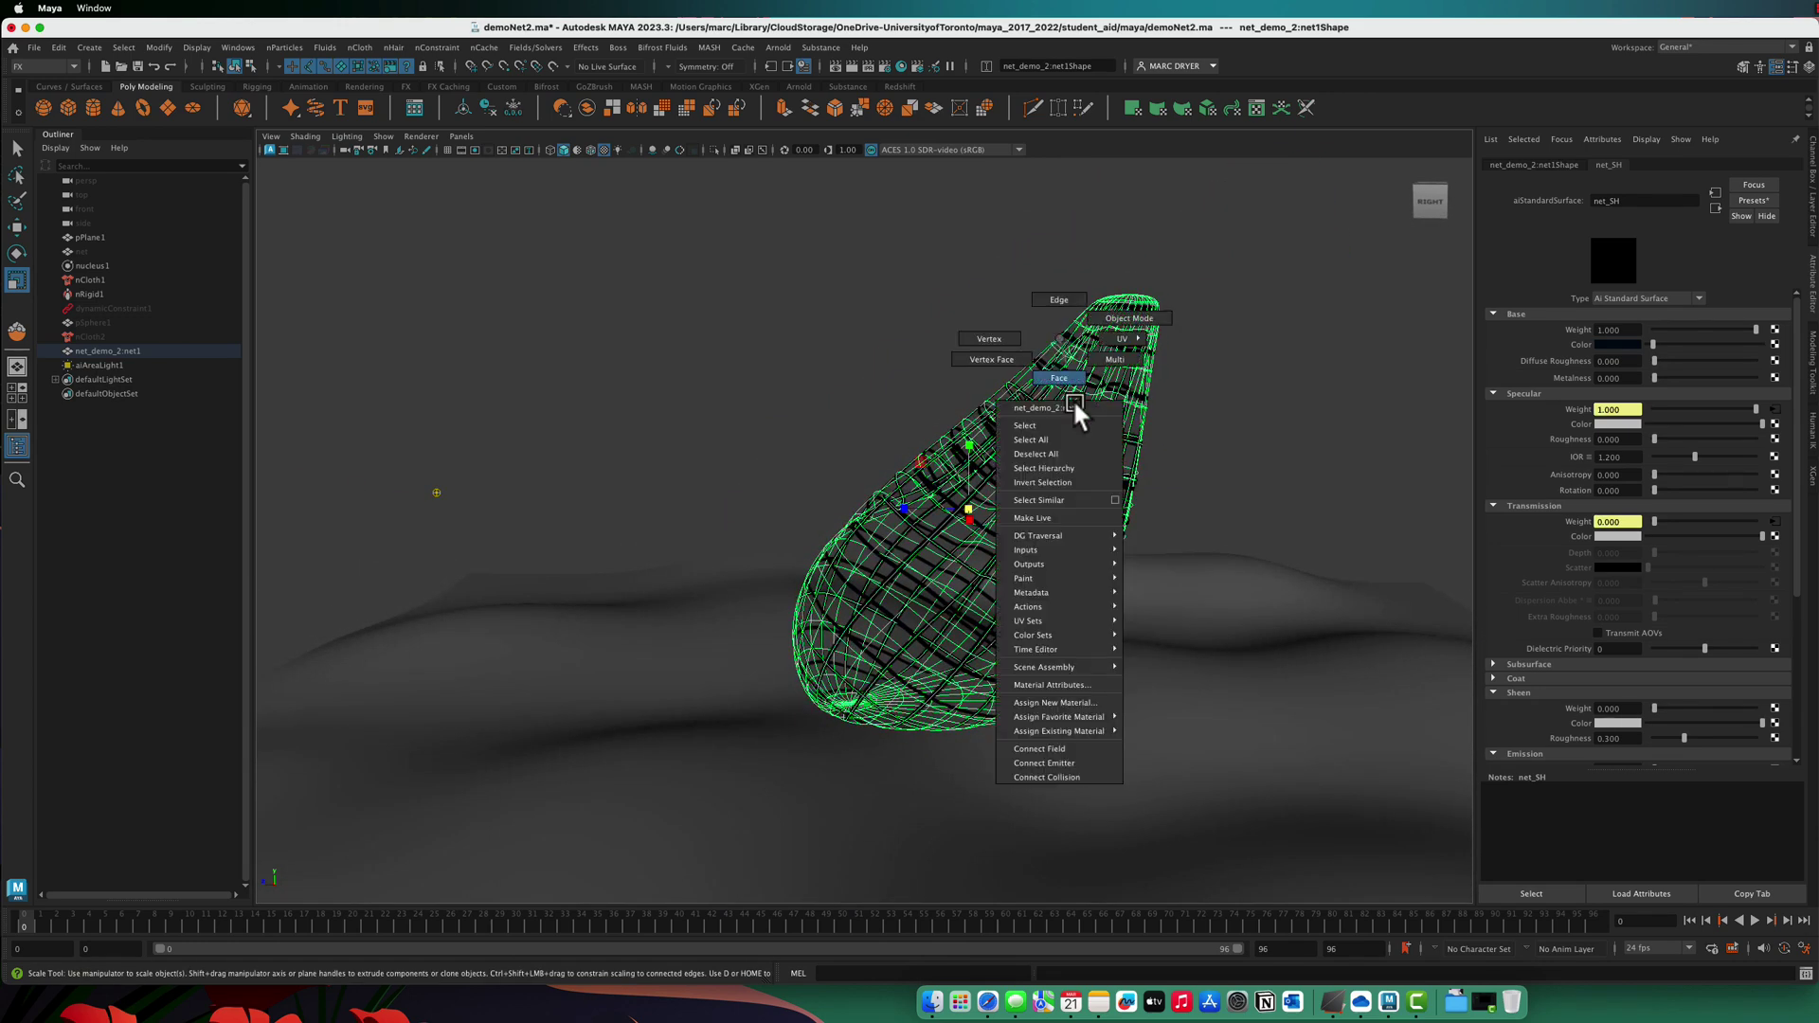
click(1068, 703)
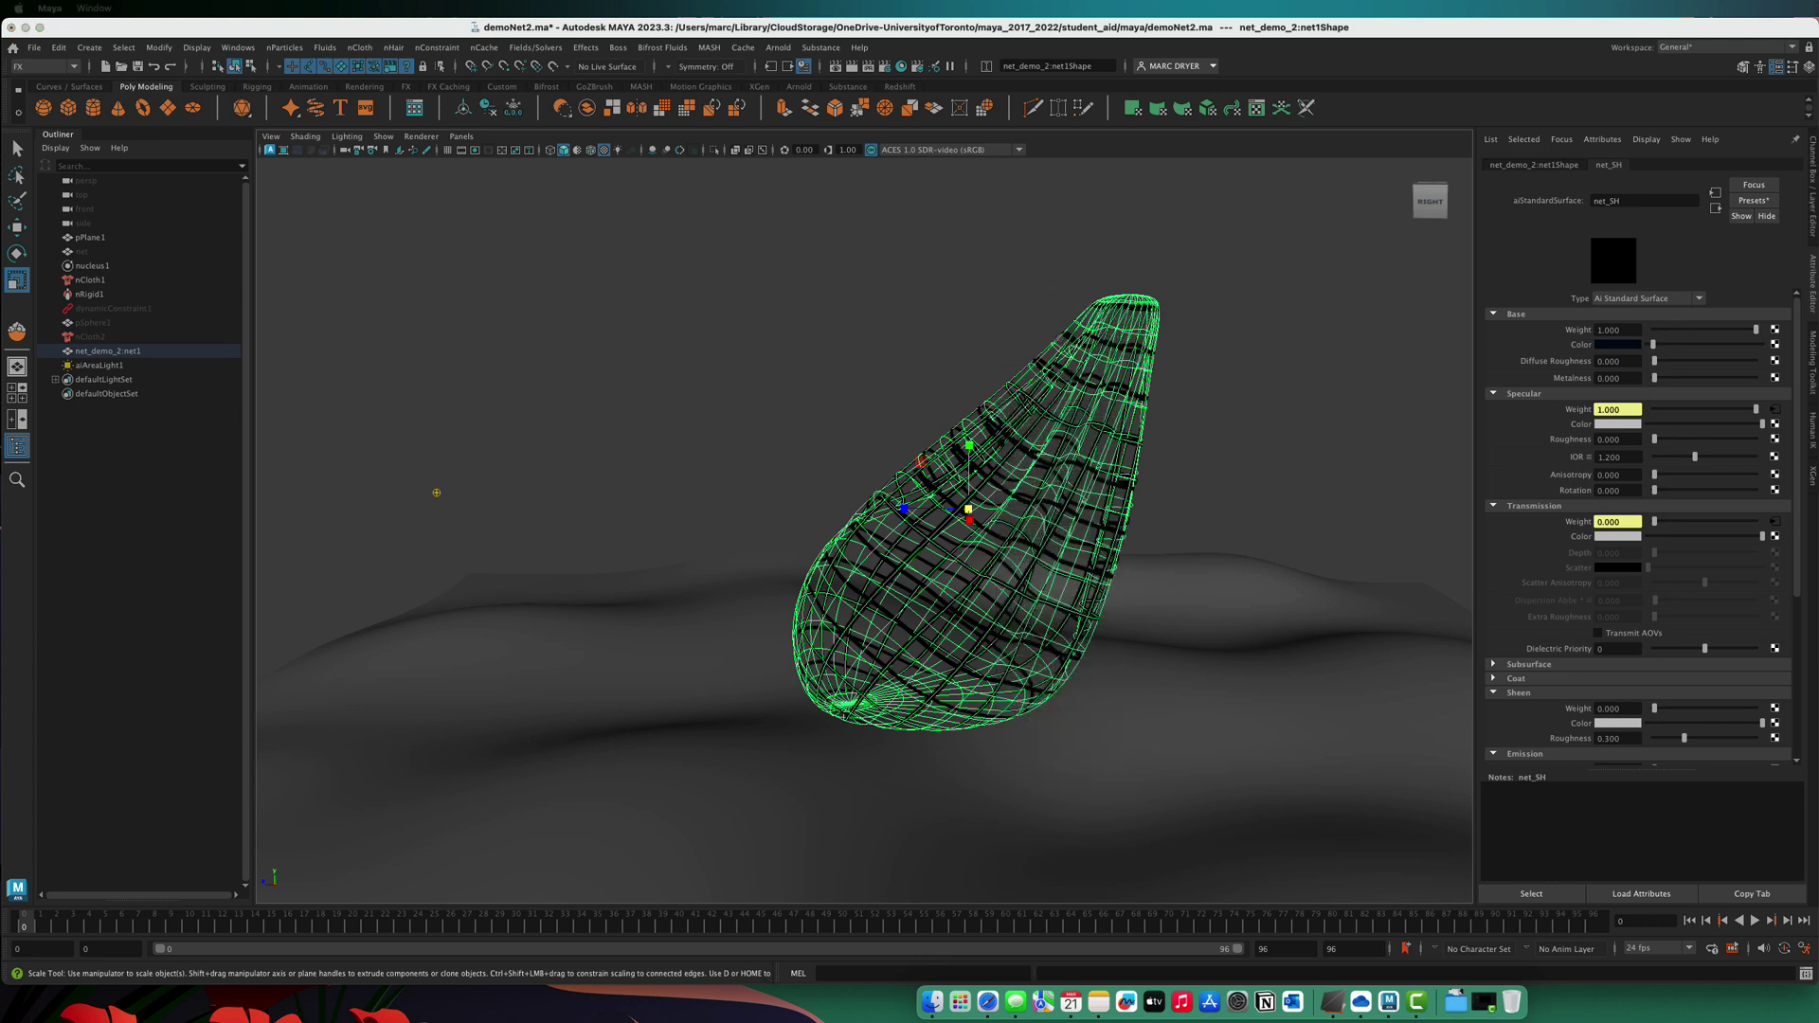
drag(760, 171, 632, 210)
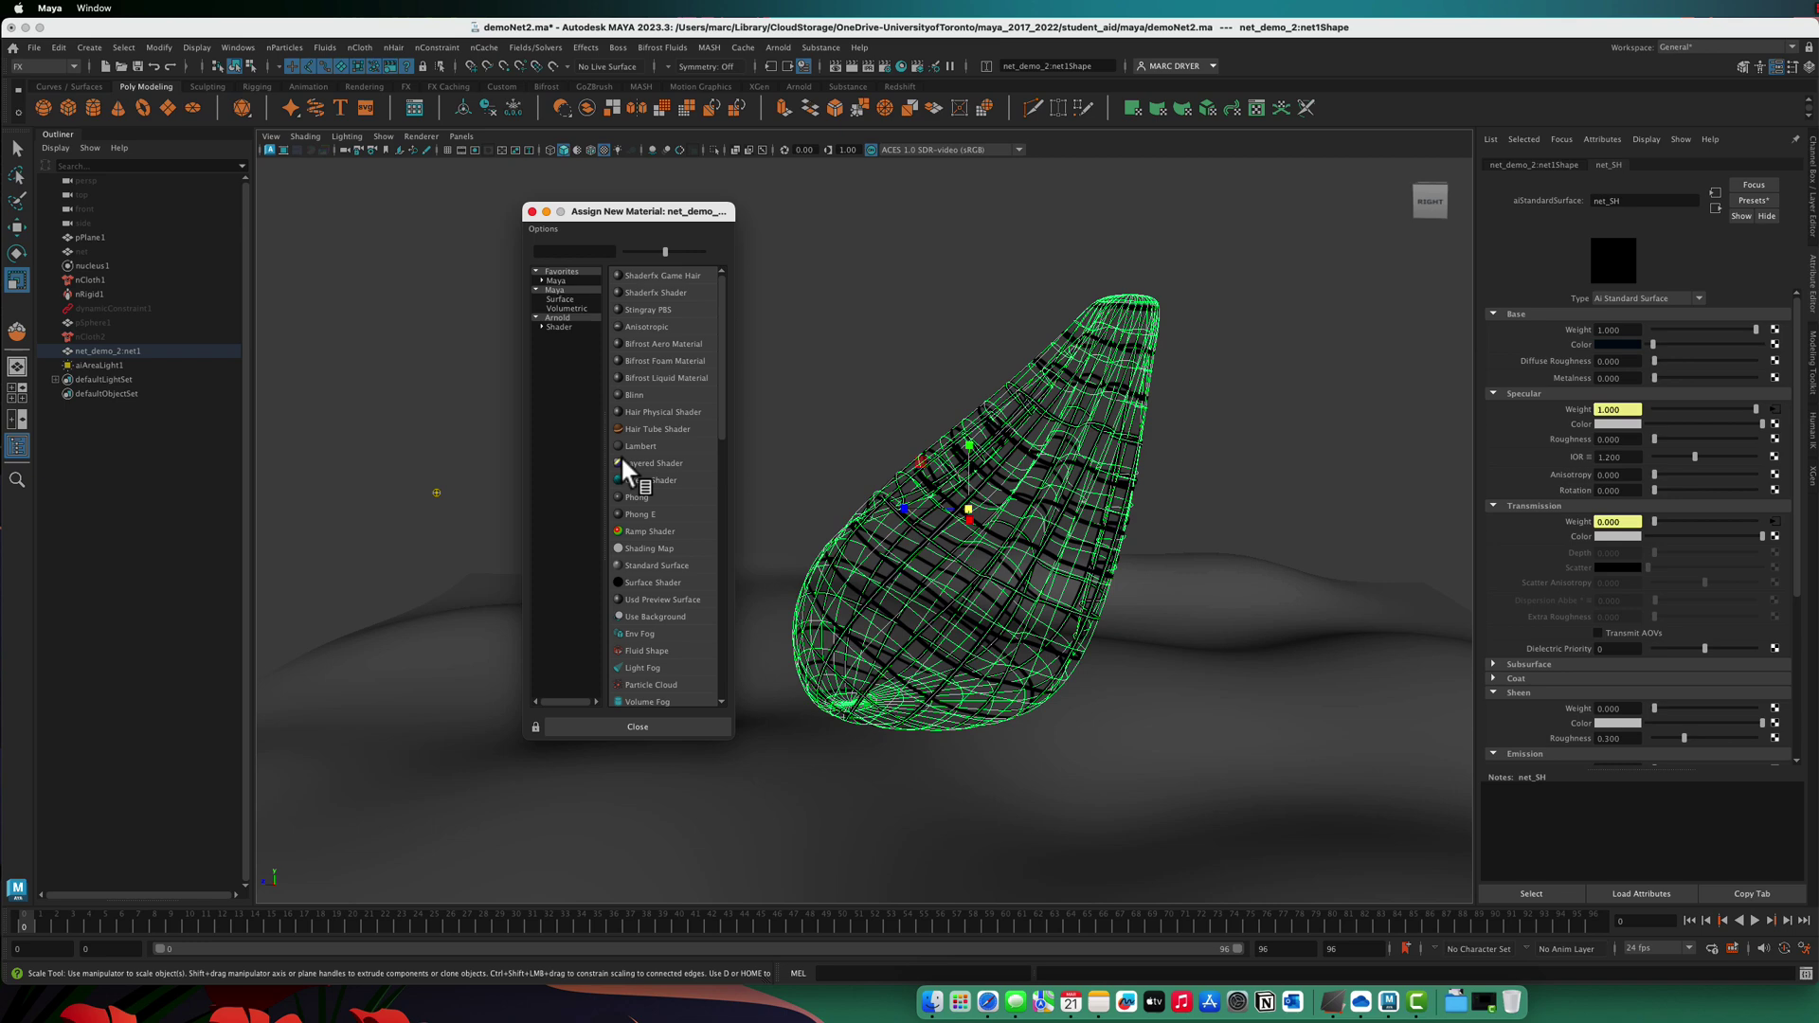
click(631, 446)
alt+drag(808, 443, 1048, 401)
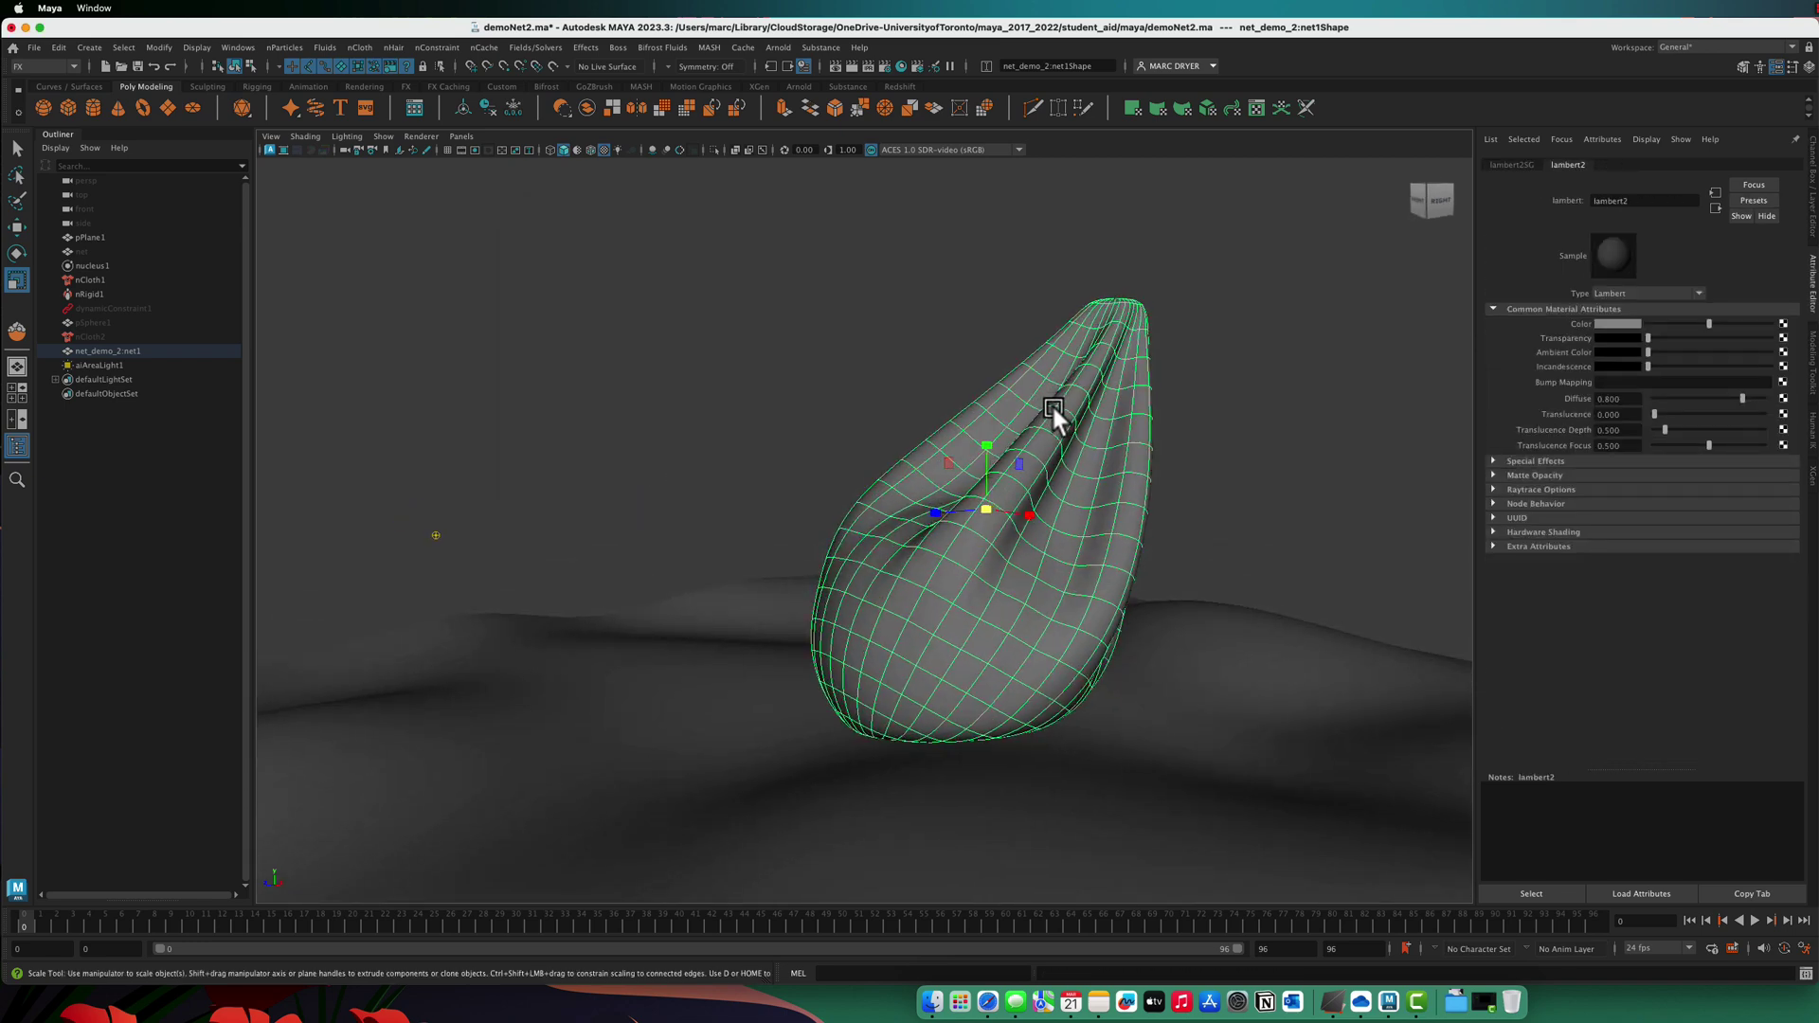
Step: Orbit and dolly the perspective view in close to the folds of the net's upper part
alt+drag(1050, 403, 1010, 318)
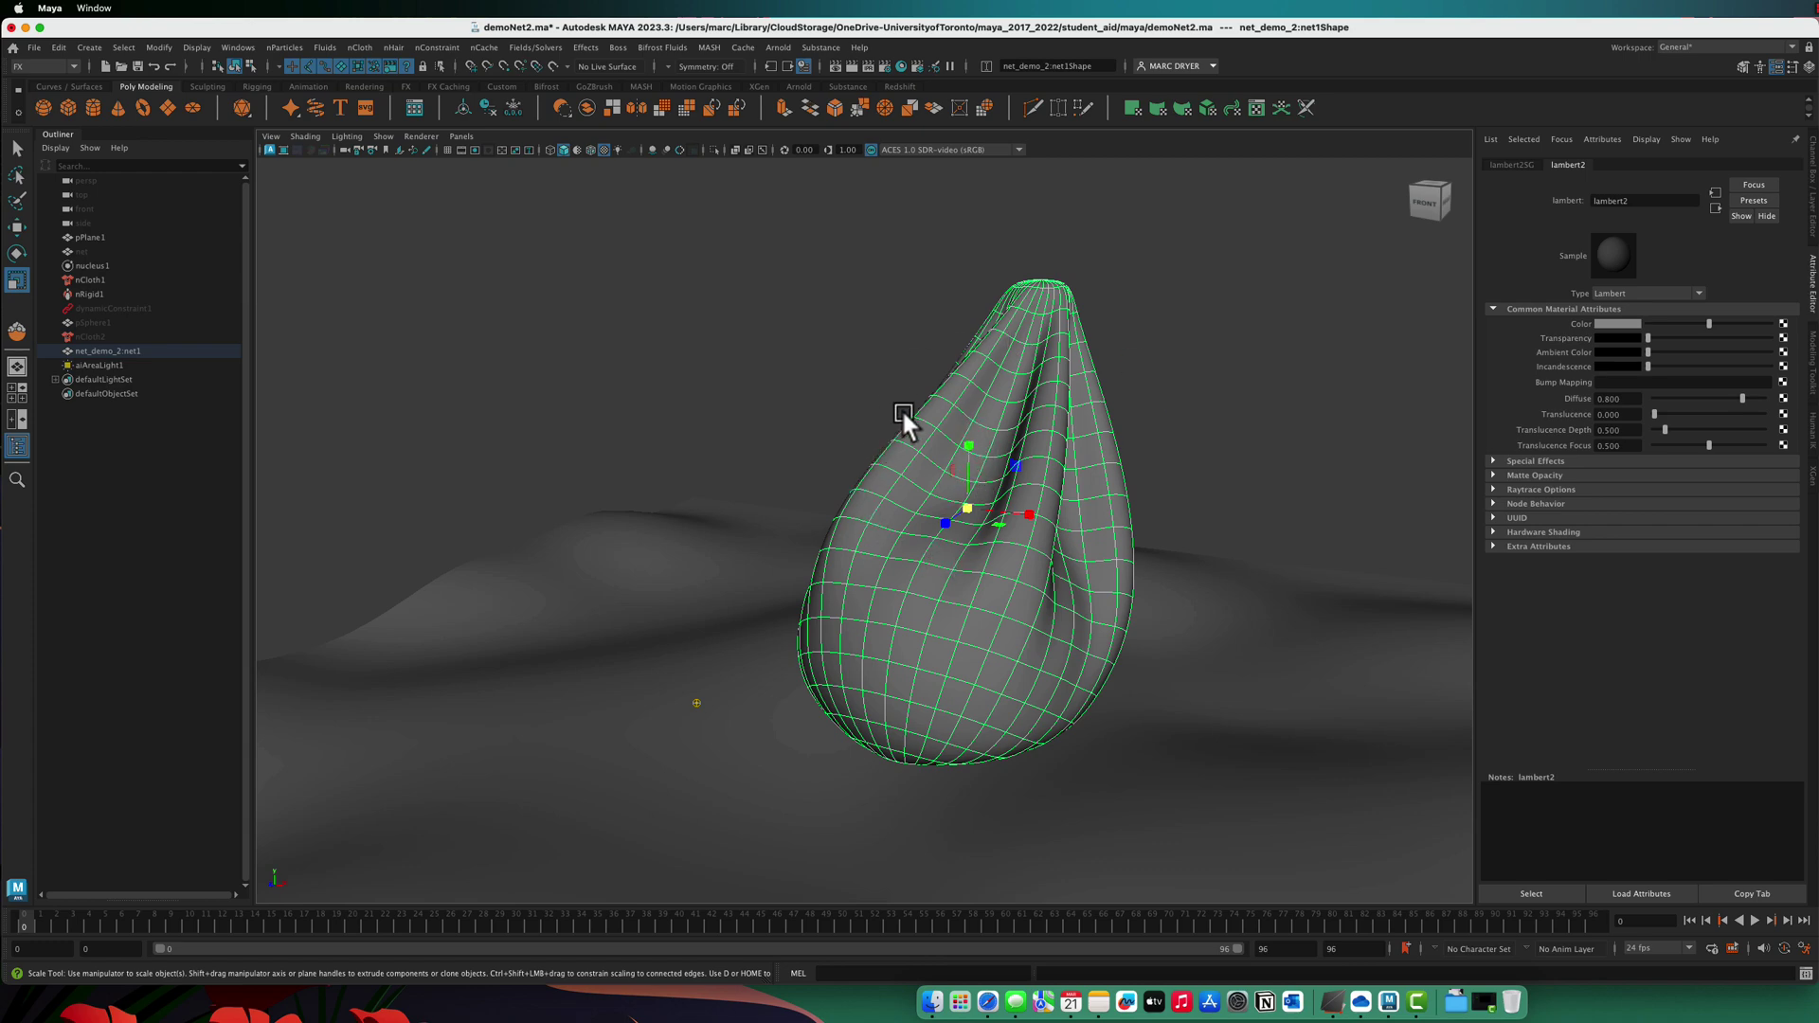
alt+drag(1021, 451, 878, 458)
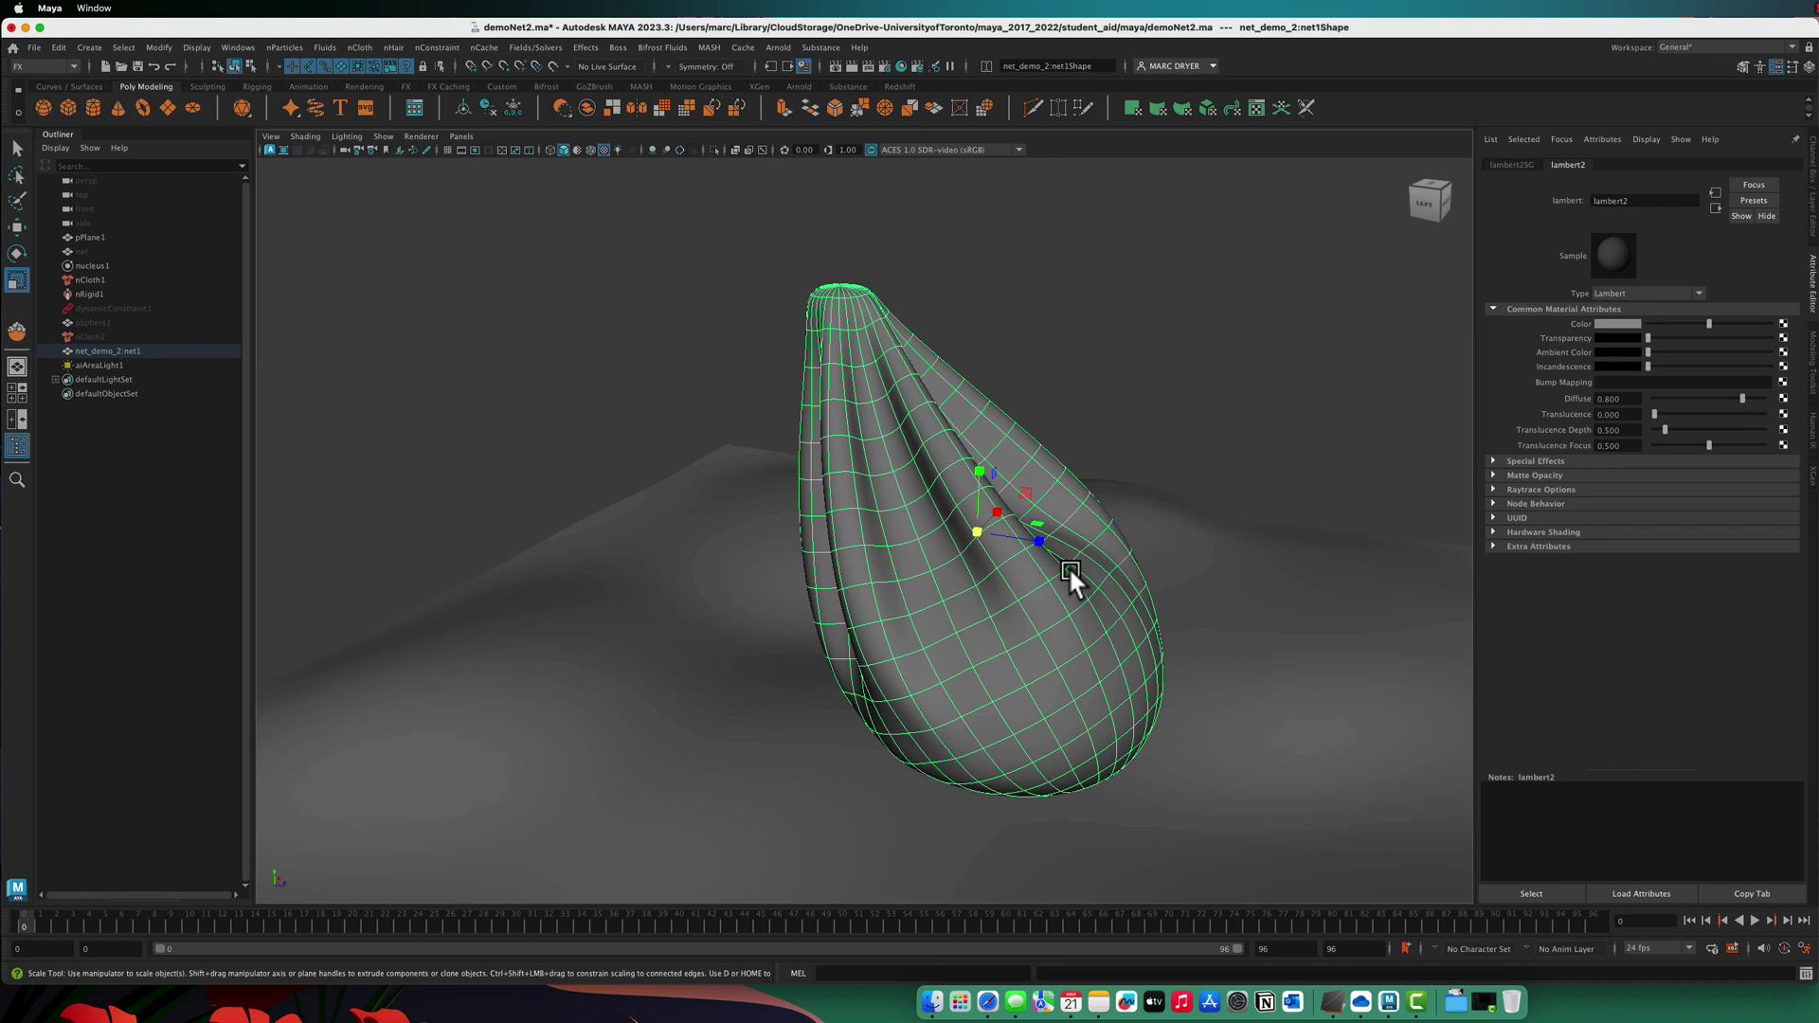
alt+drag(1097, 528, 881, 435)
alt+right_drag(881, 436, 1209, 420)
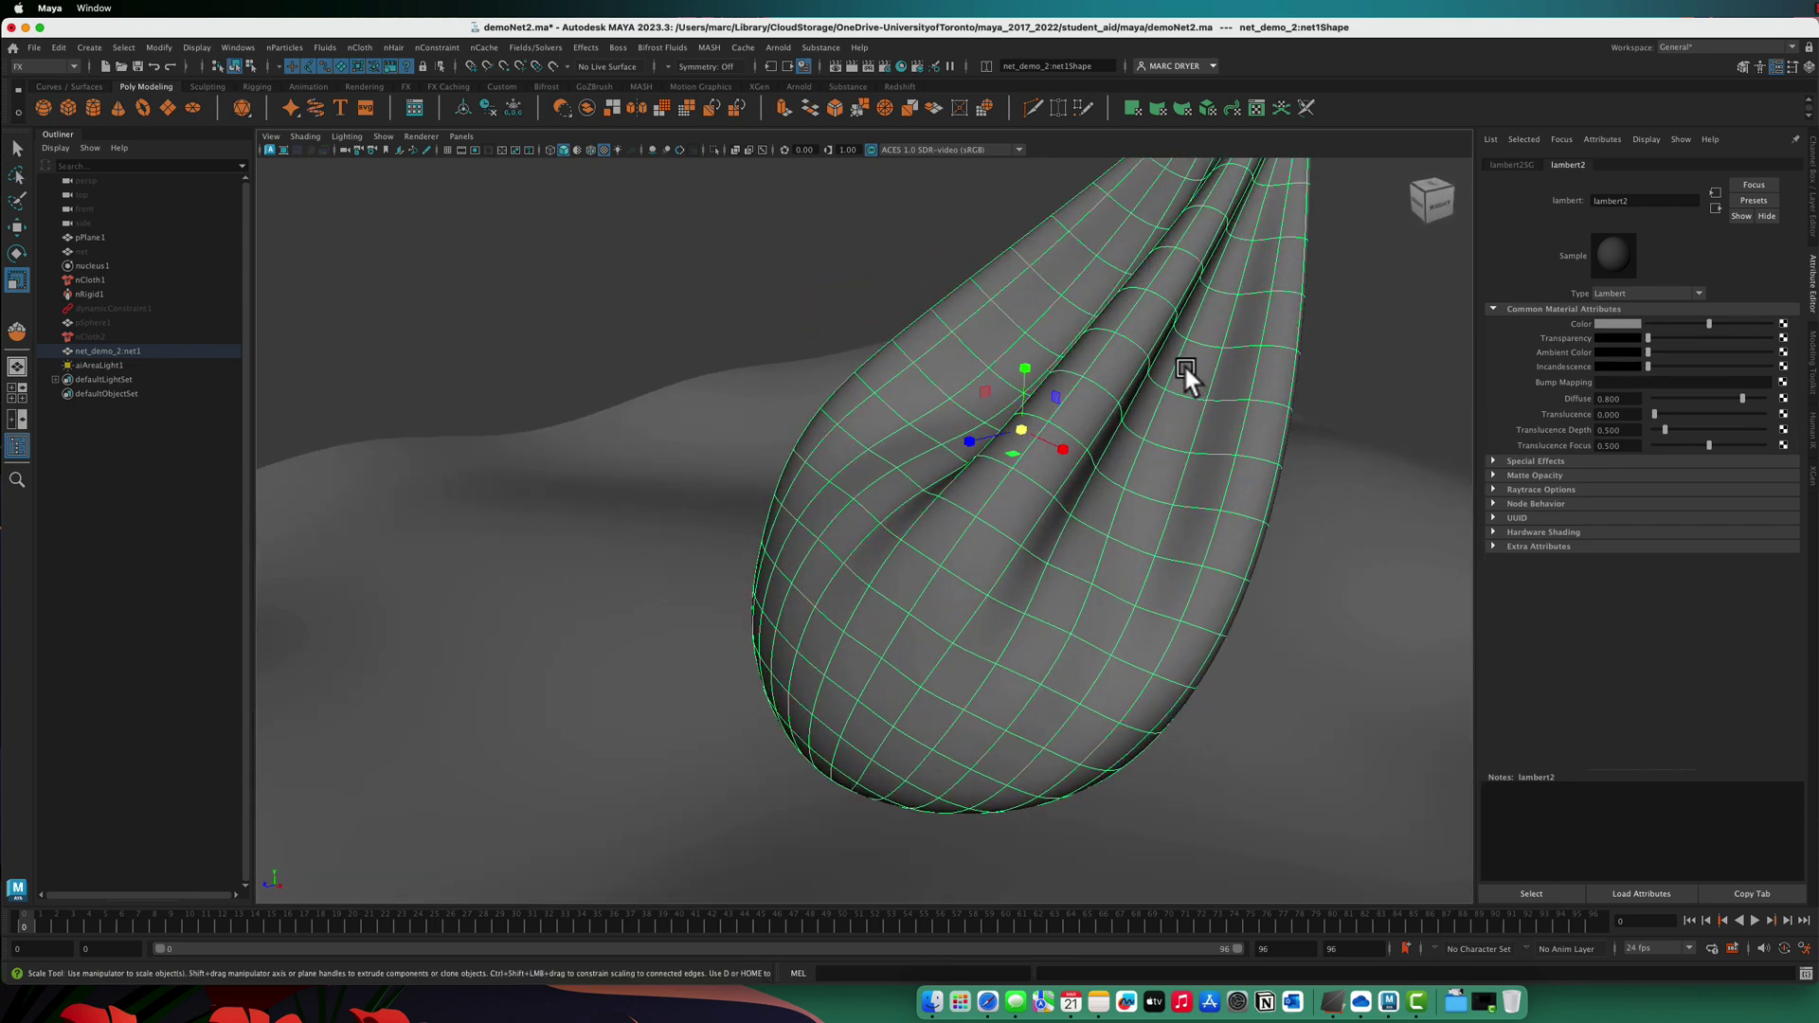
alt+drag(1187, 366, 1031, 482)
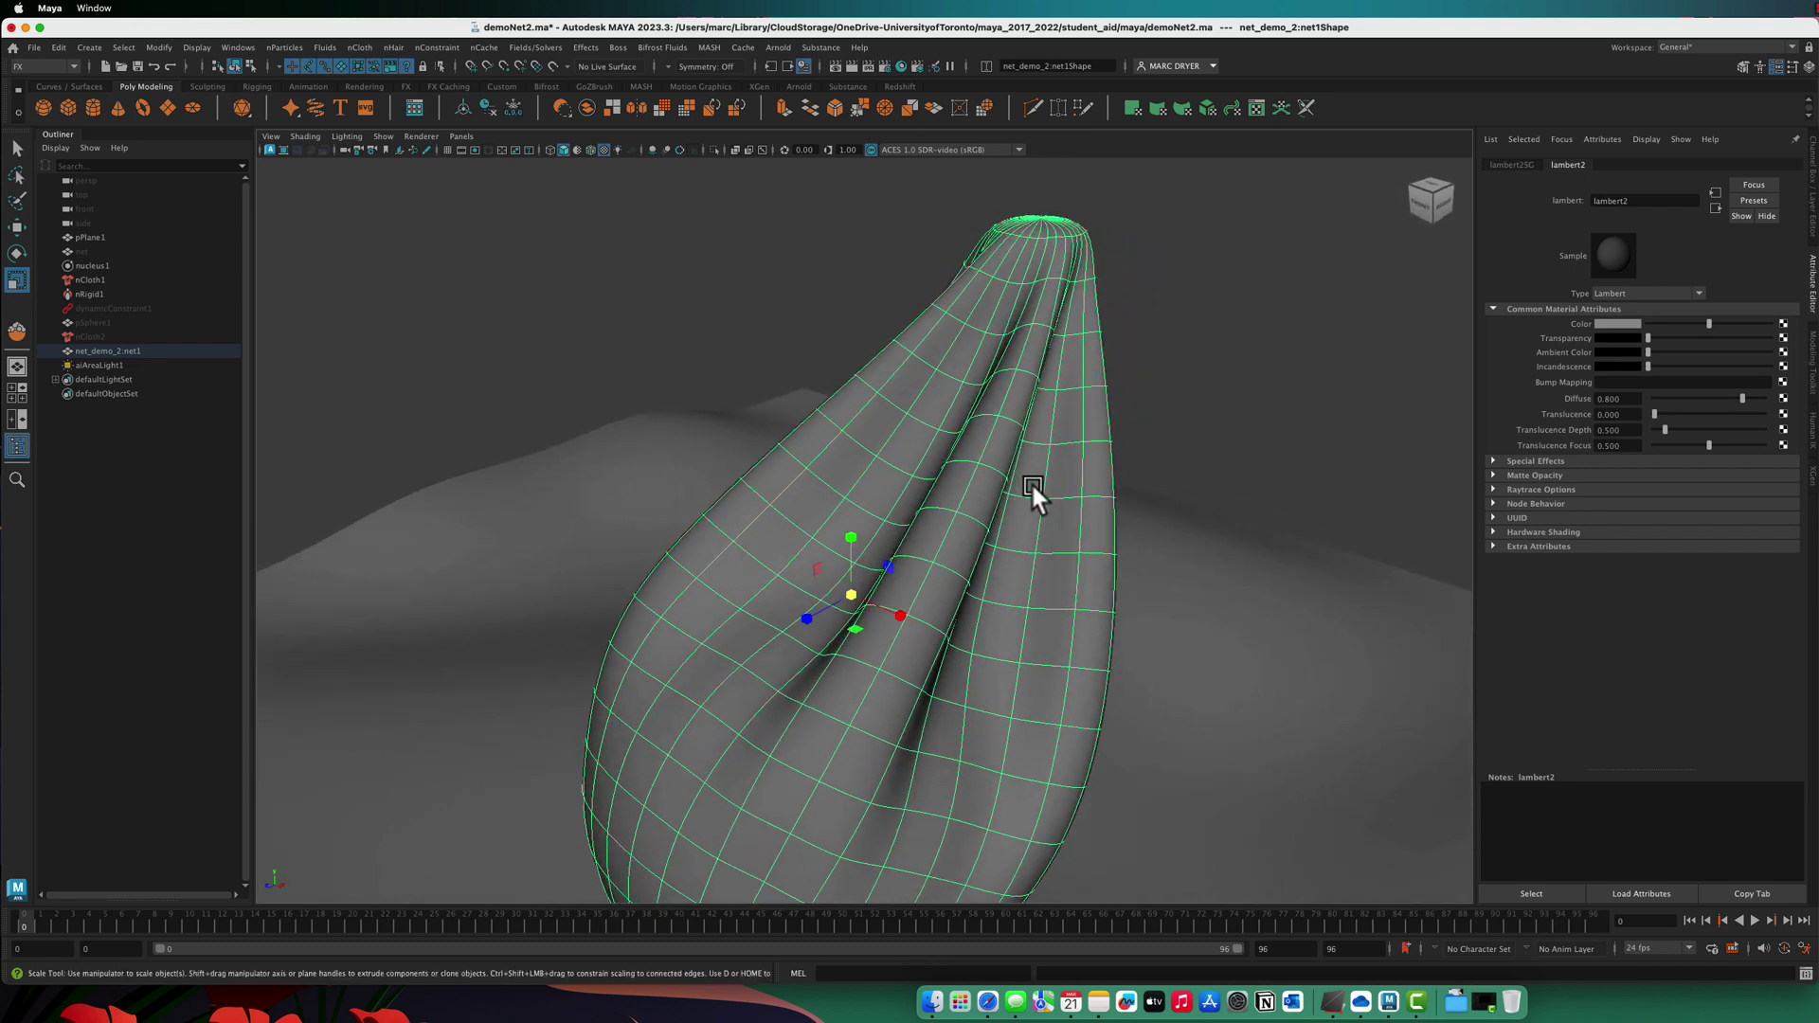
Step: In edge mode, select a vertical edge loop and convert it with Polygon Edges to Curve
right_click(957, 488)
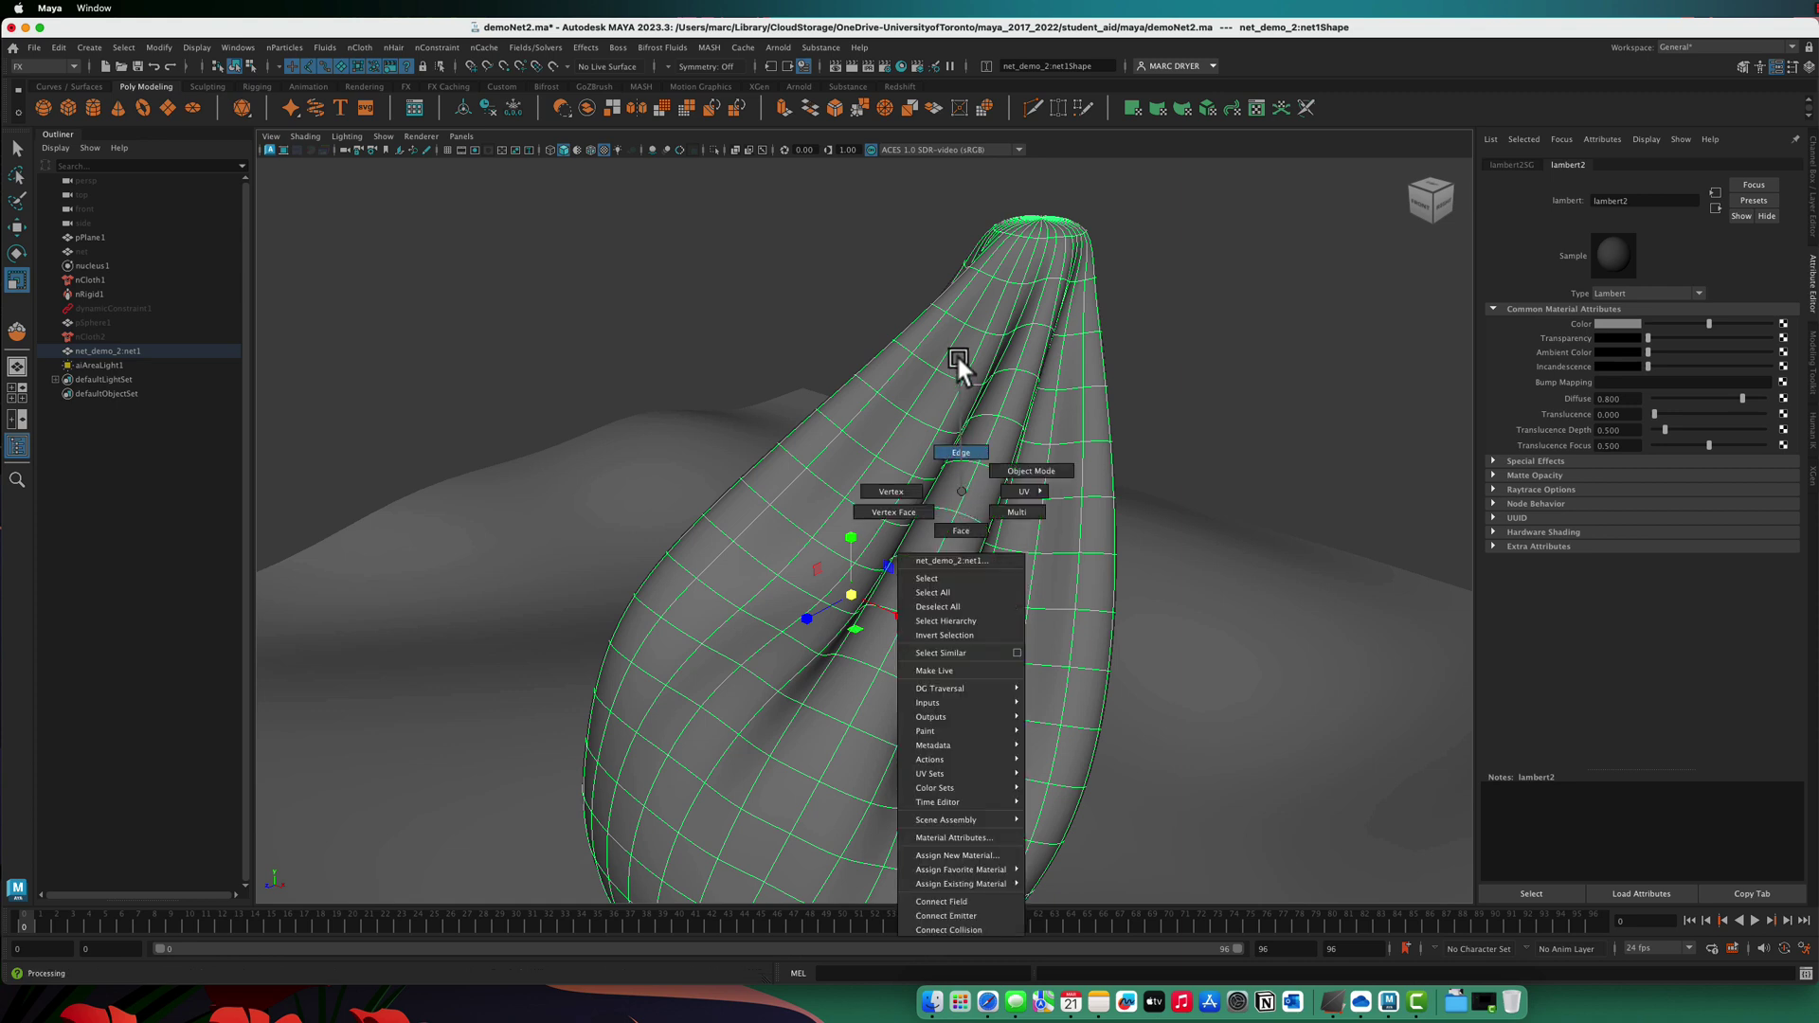
click(962, 455)
double_click(964, 475)
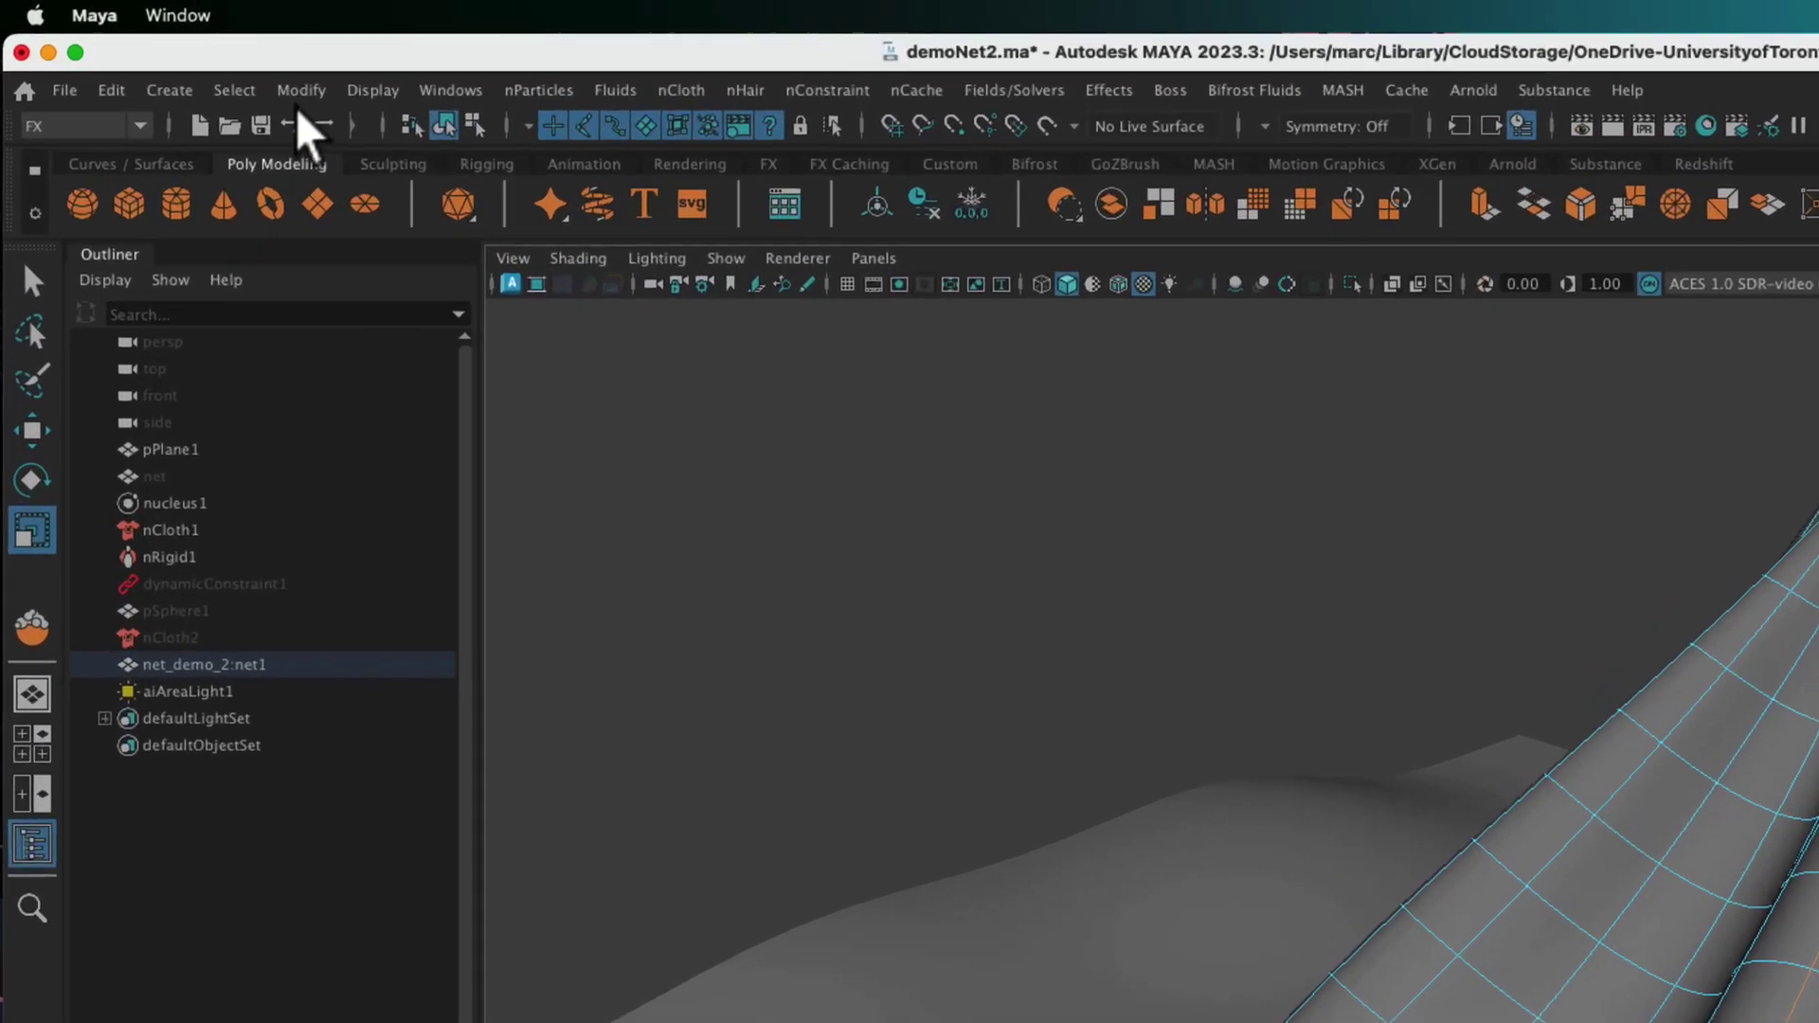
click(159, 48)
mouse_move(583, 857)
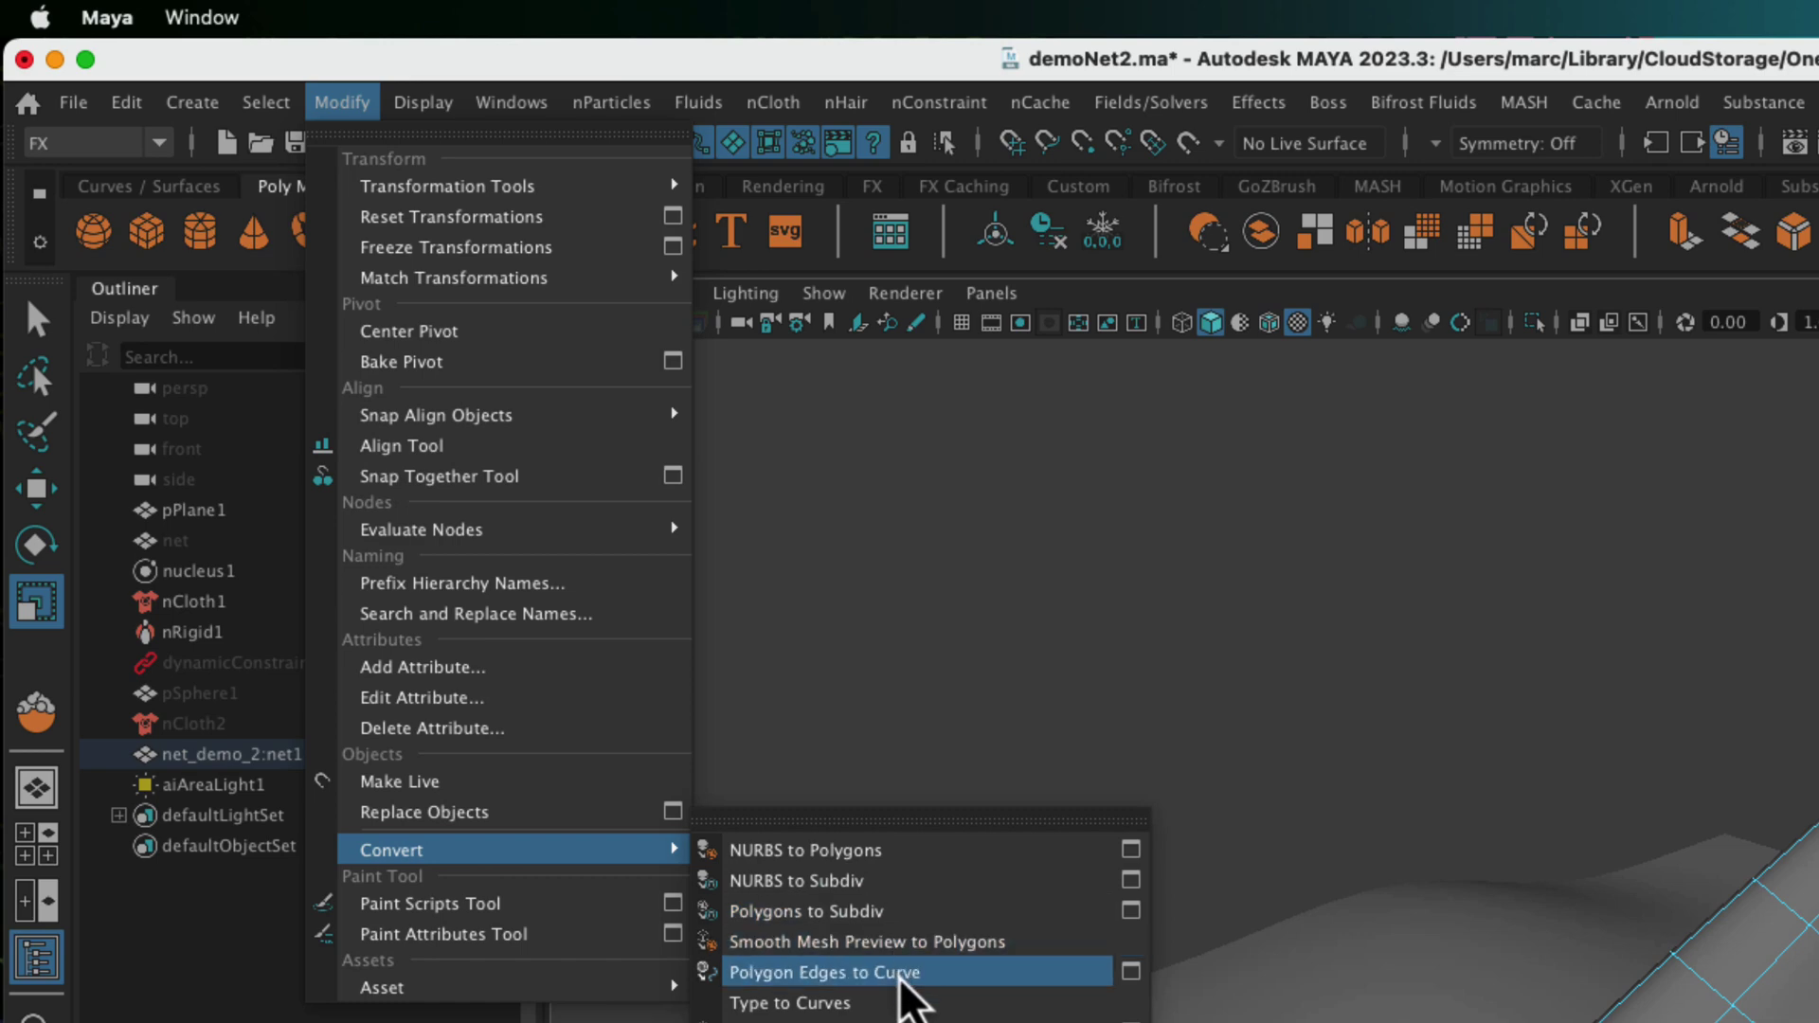
click(908, 990)
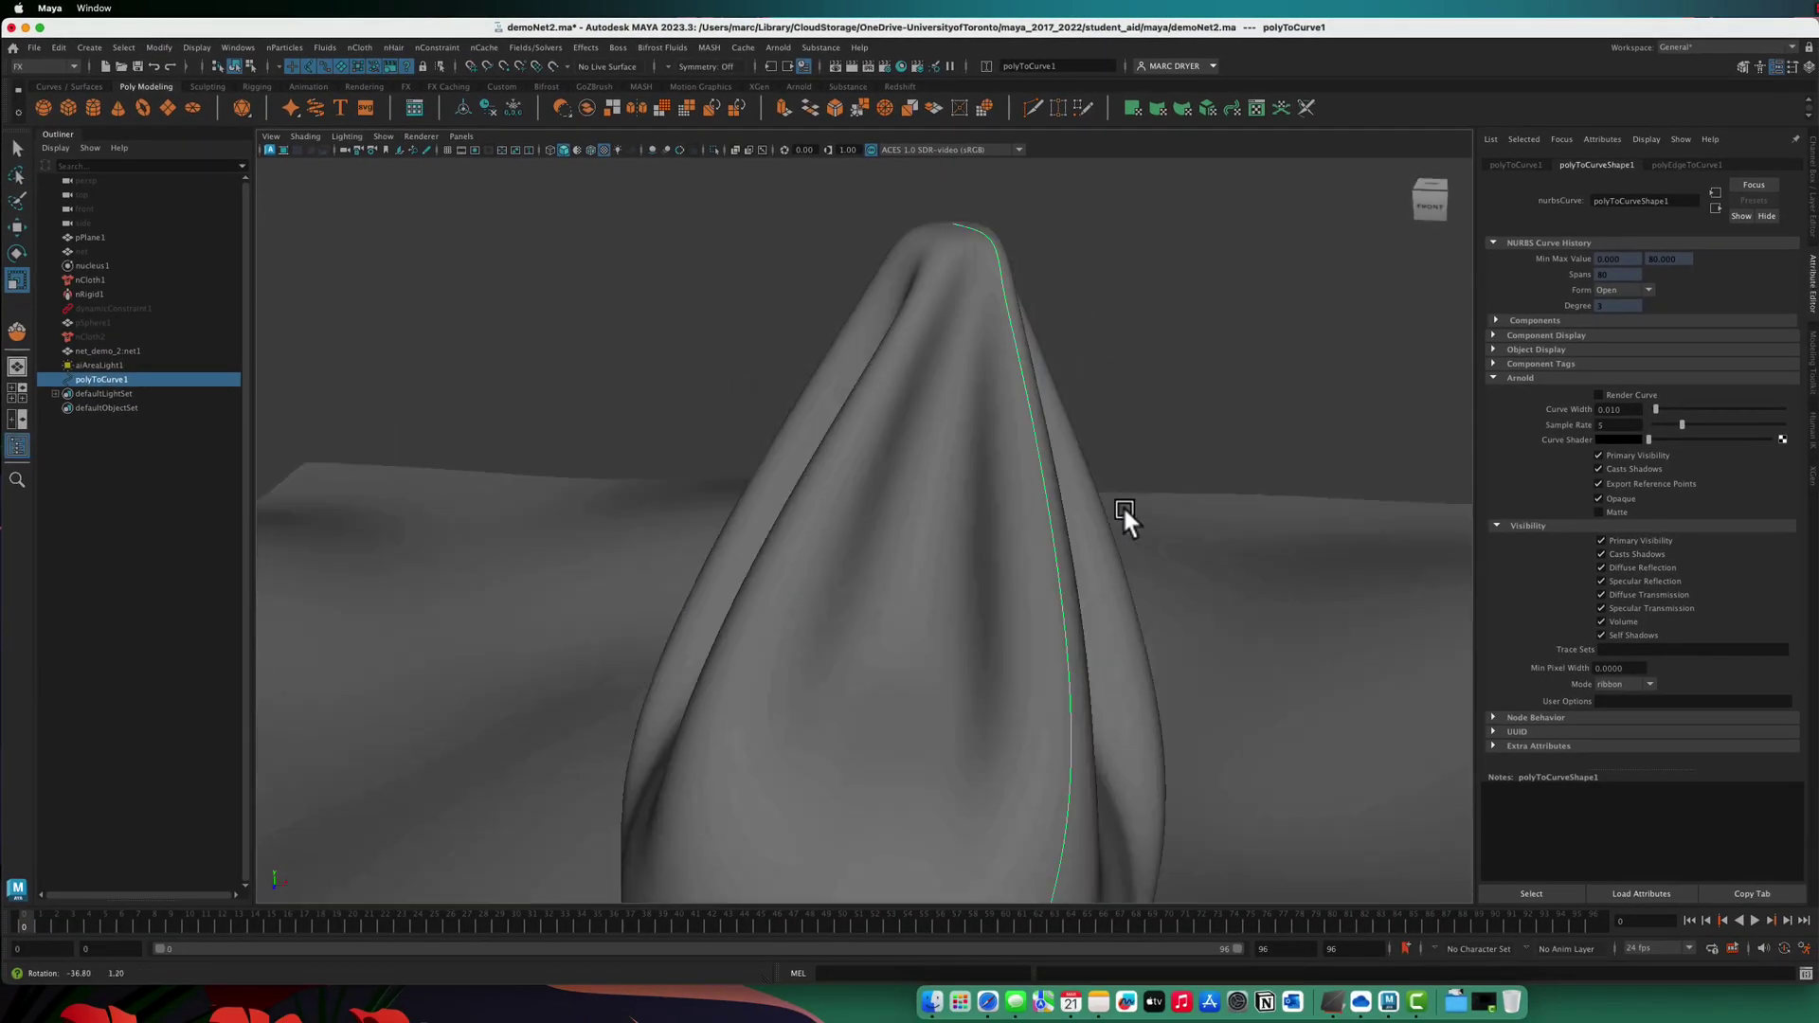
Step: Select another vertical edge loop on the net and convert it into a second curve
alt+drag(1124, 514, 869, 527)
click(934, 554)
right_click(869, 519)
click(860, 454)
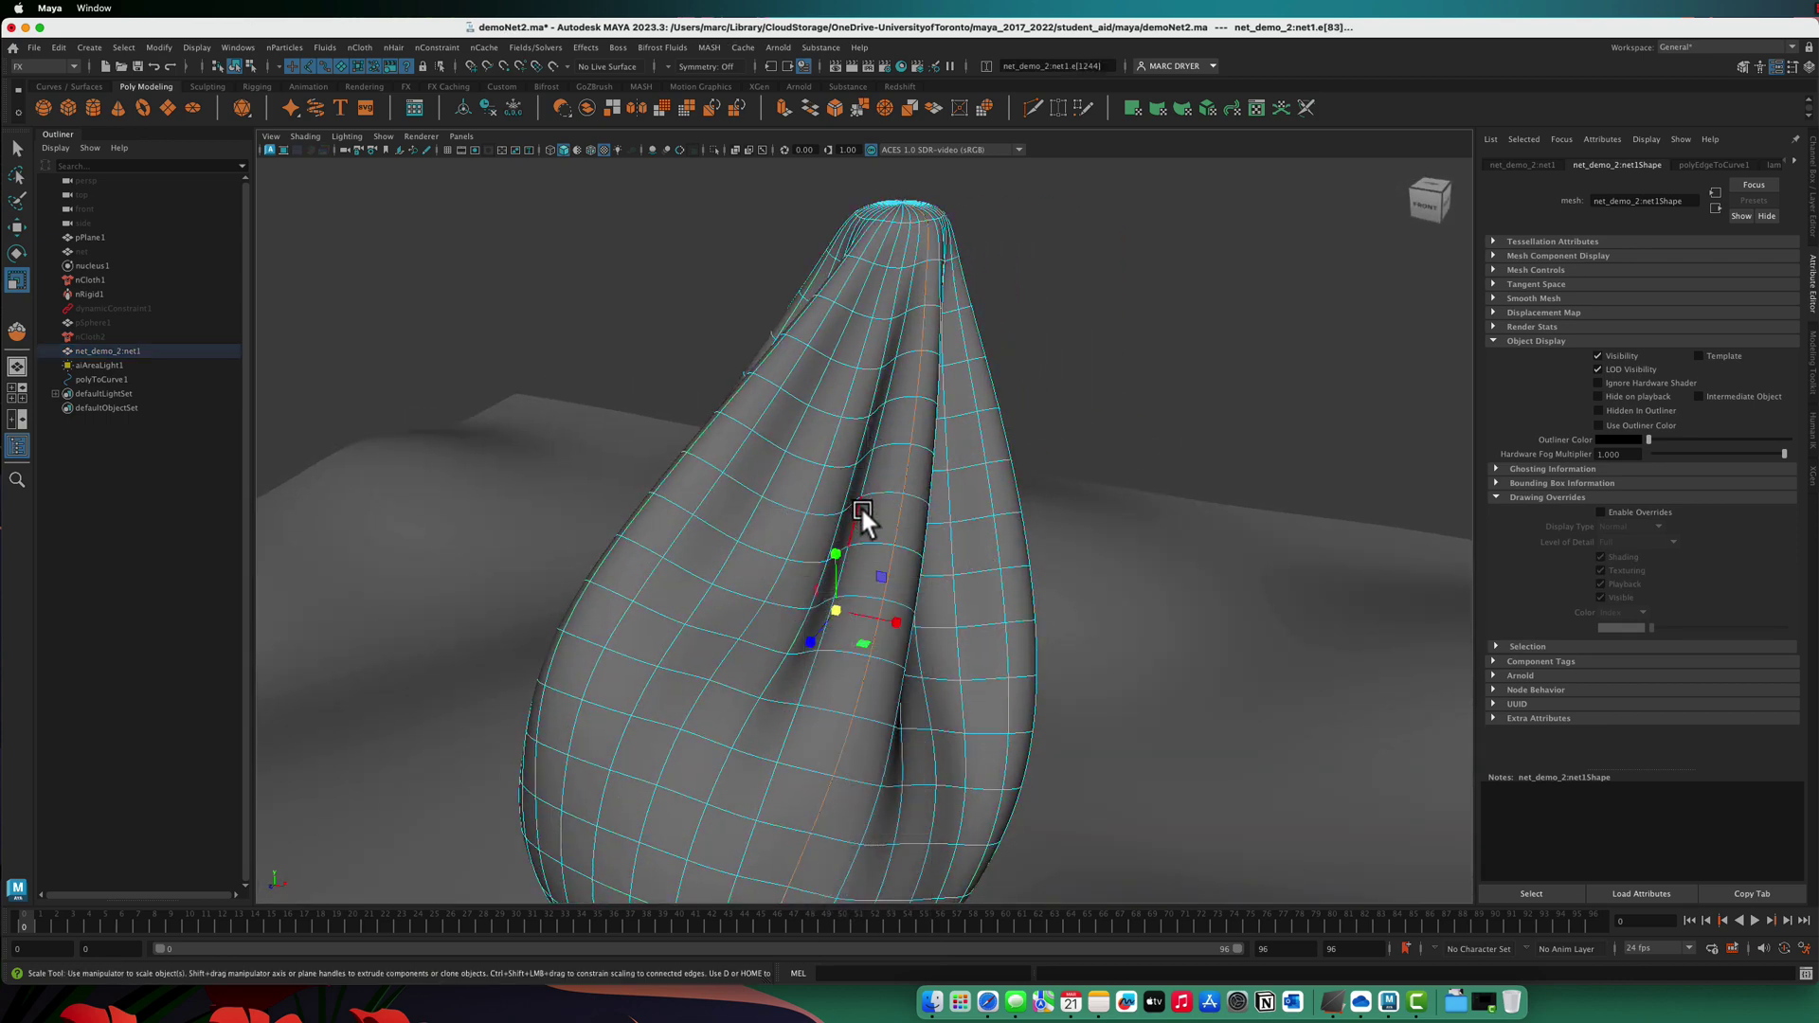
double_click(856, 508)
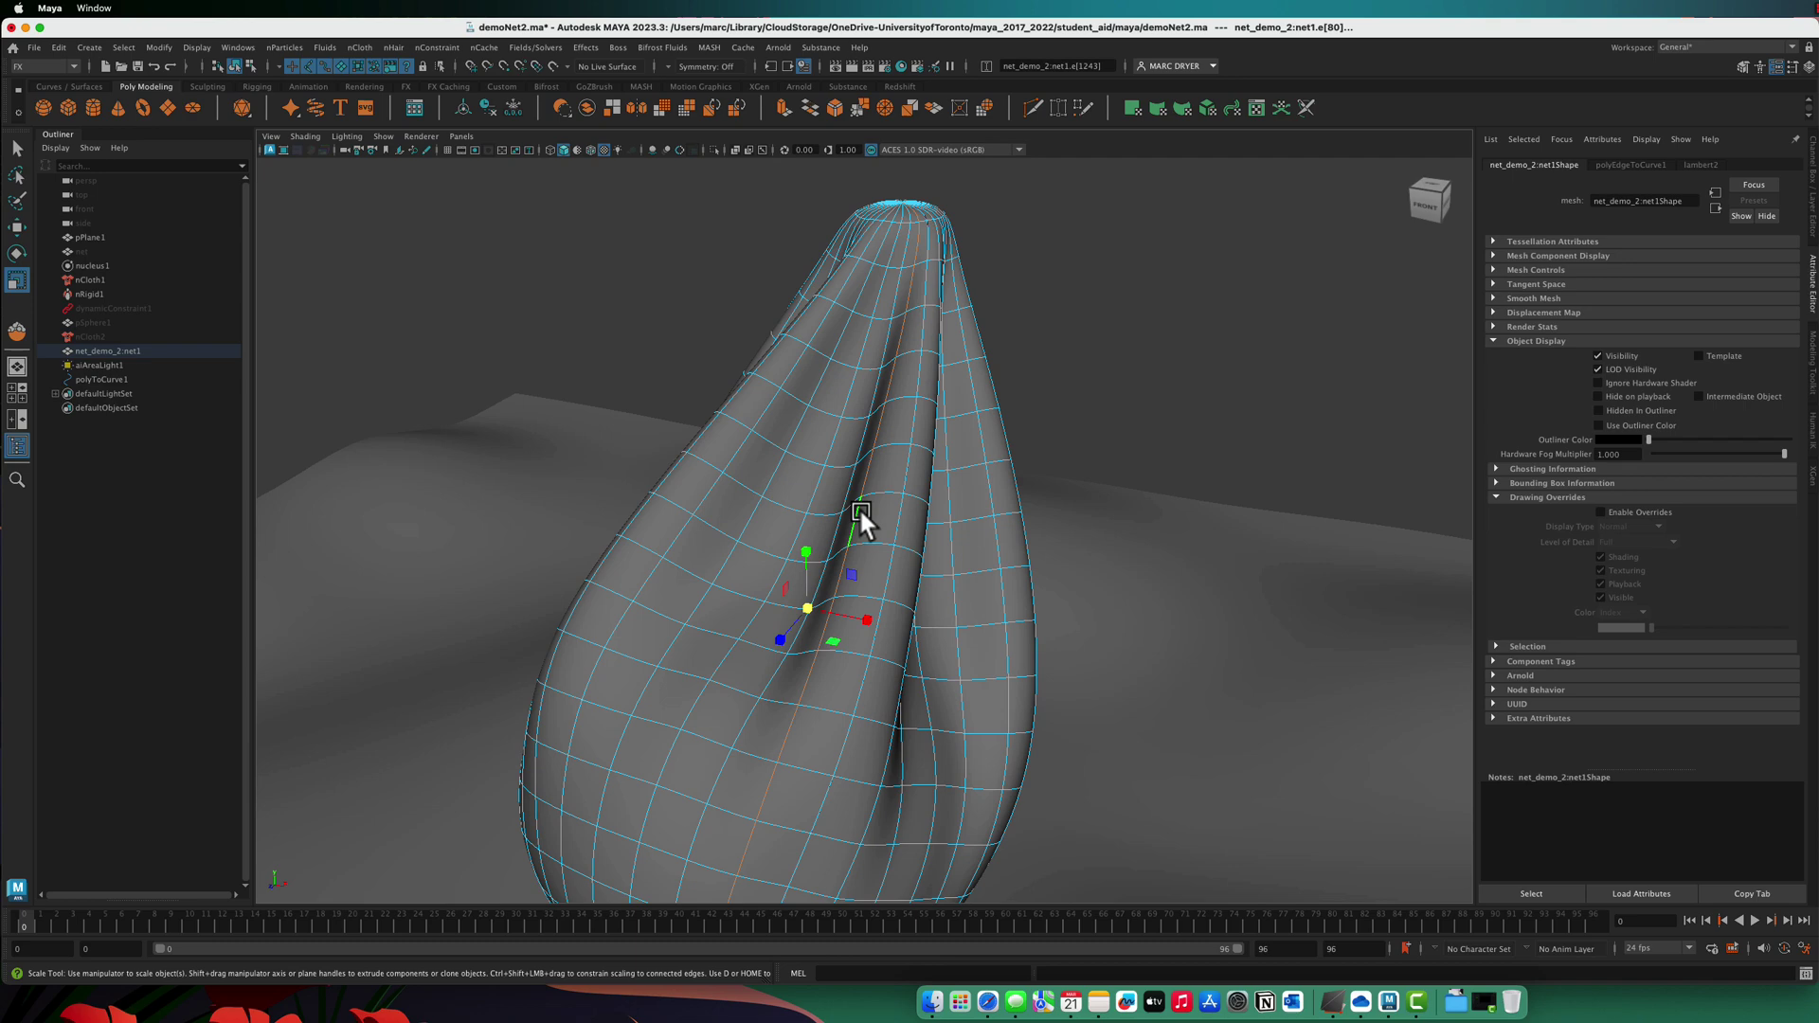
key(g)
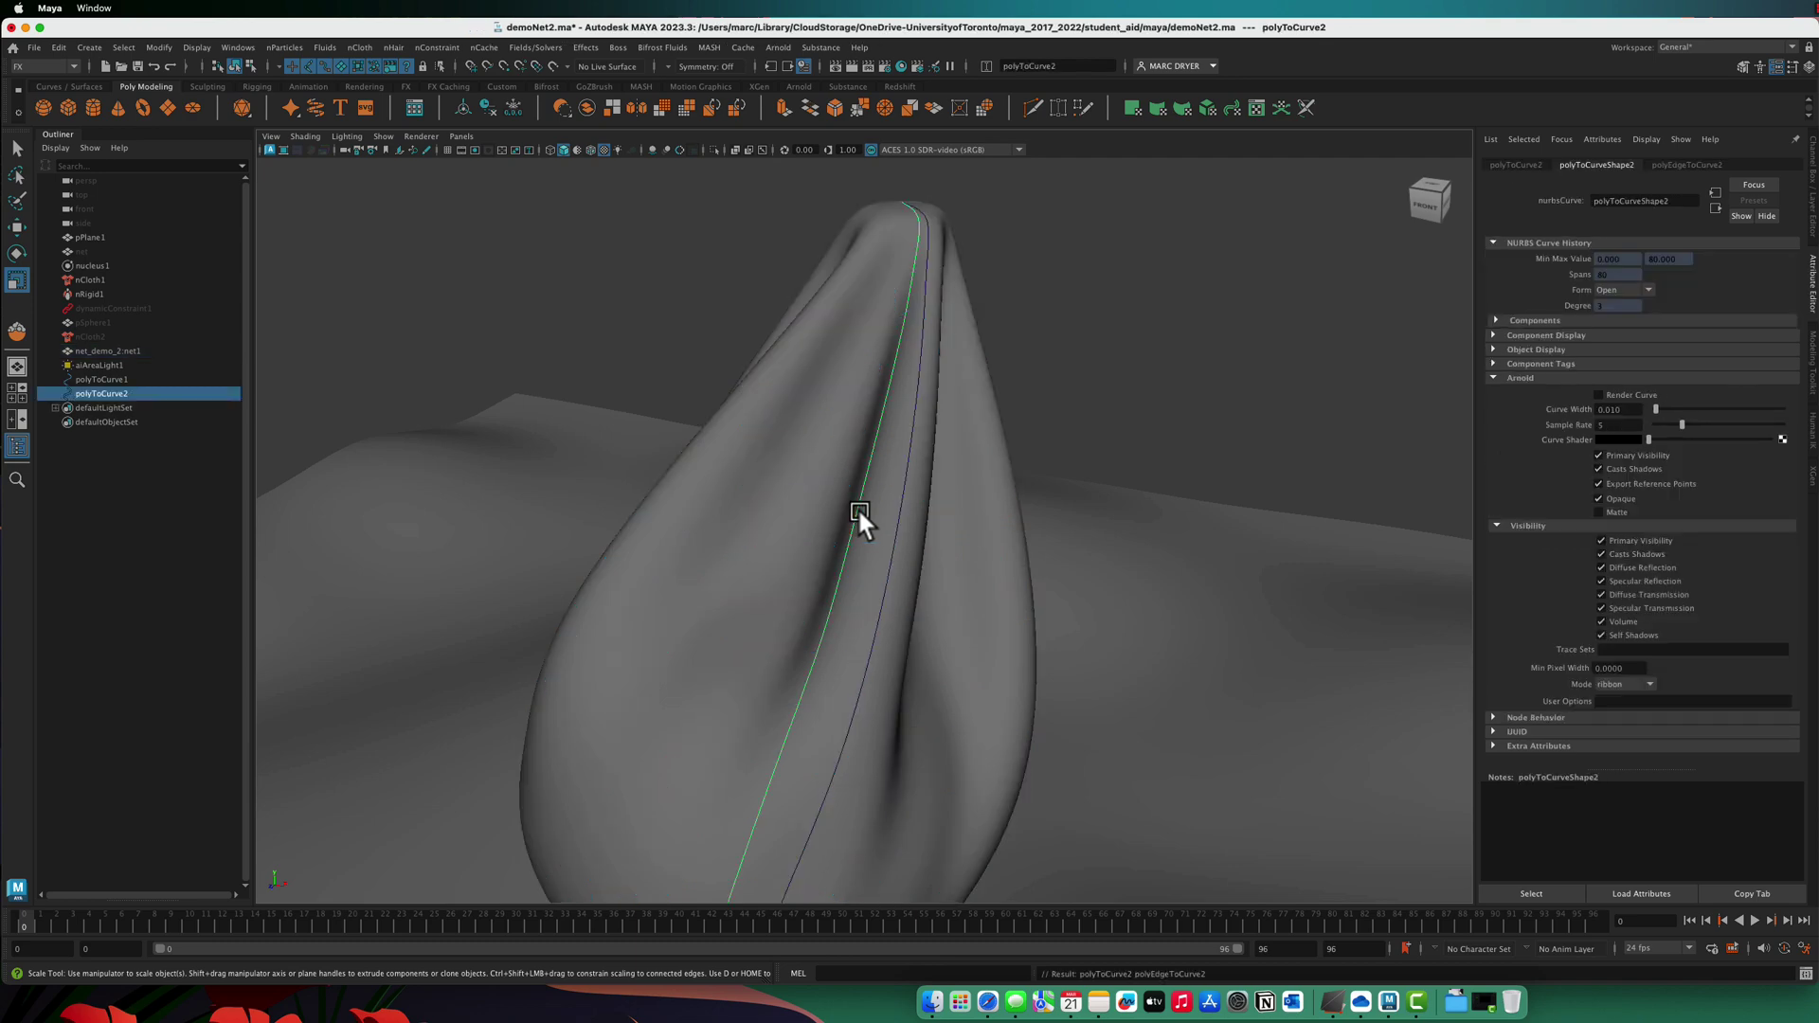
Step: Select a further vertical run of edges, trimming the selection, and convert it into a third curve
alt+drag(856, 508, 890, 520)
click(870, 540)
right_click(872, 552)
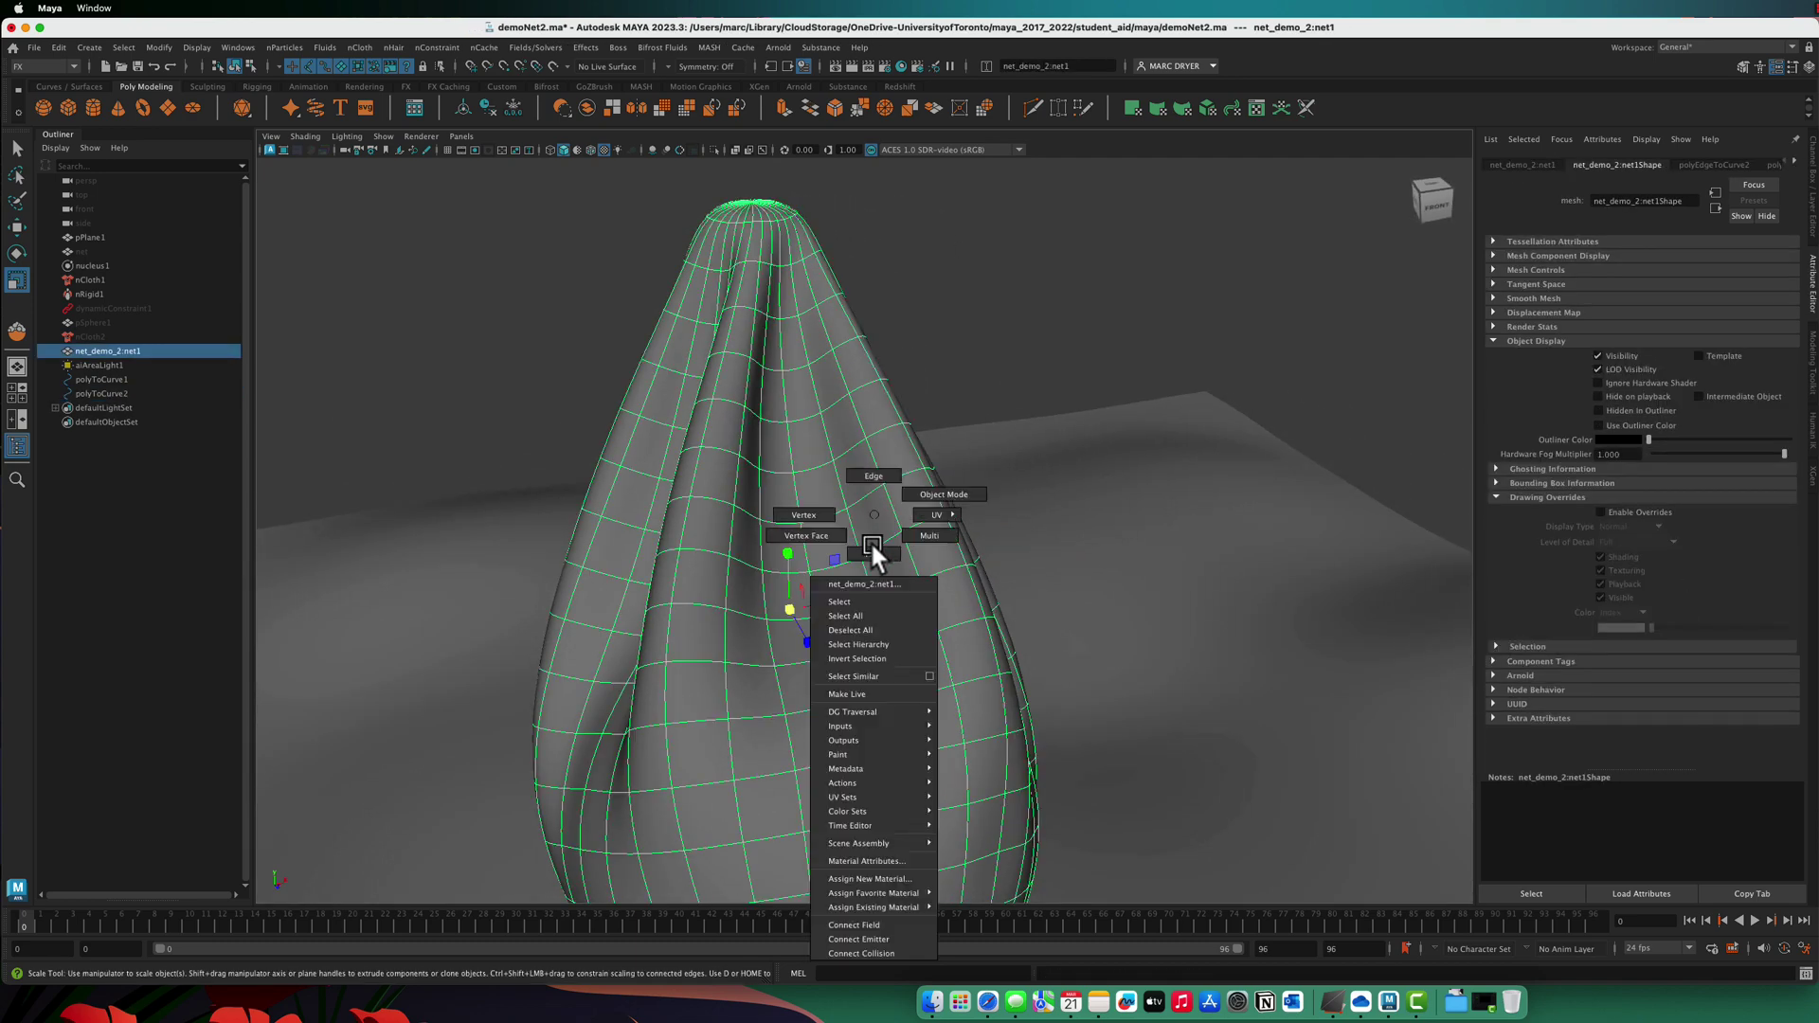
click(852, 453)
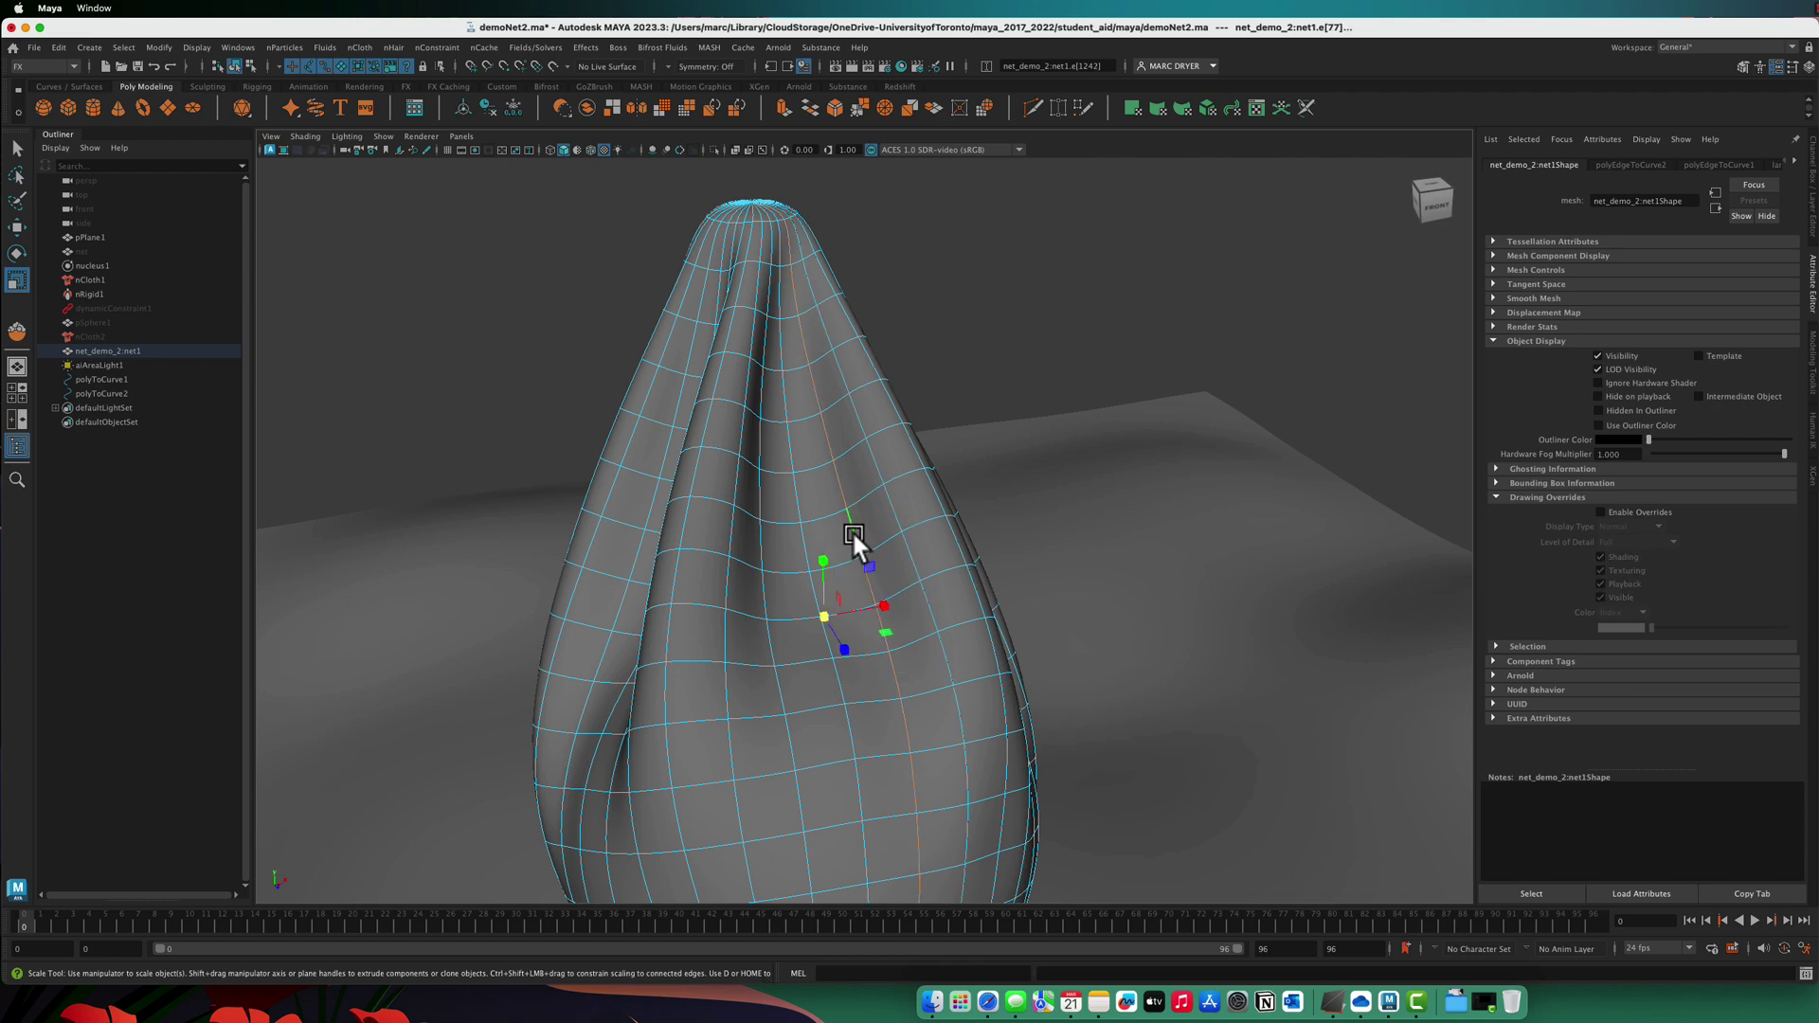
ctrl+shift+double_click(806, 533)
ctrl+click(760, 538)
ctrl+shift+click(732, 531)
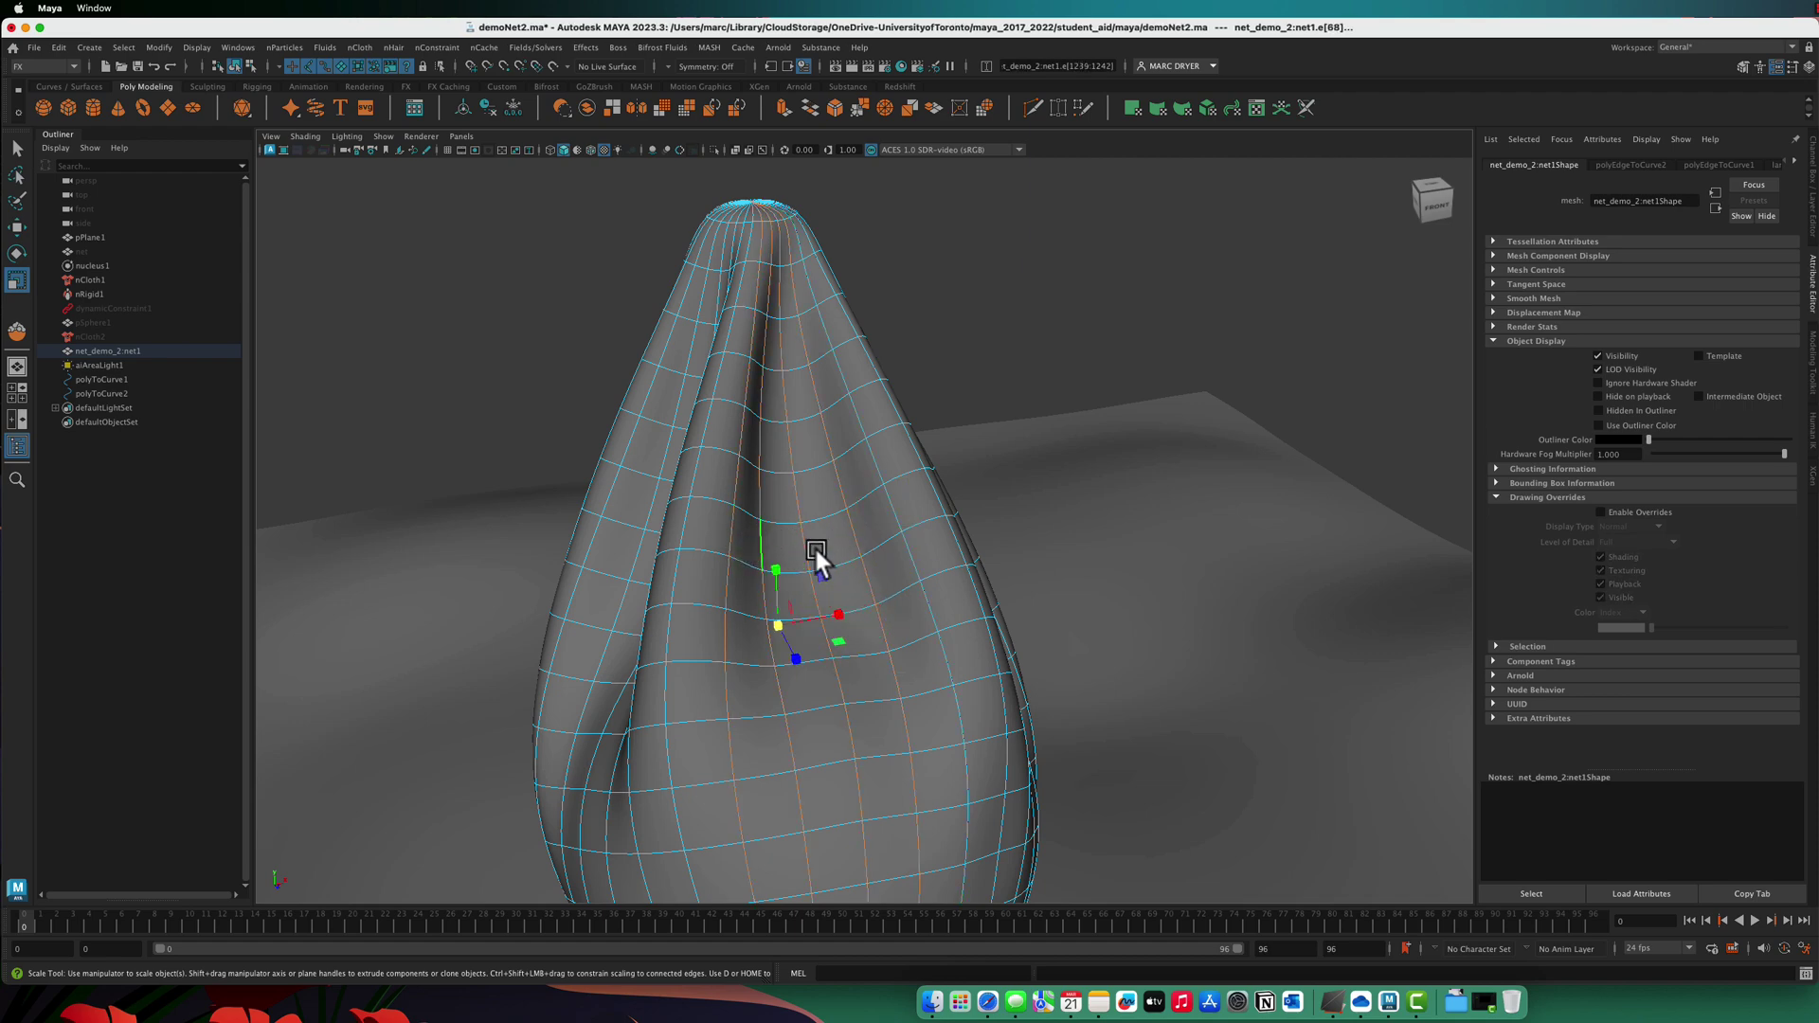
mouse_move(815, 545)
alt+mouse_down()
mouse_move(846, 553)
mouse_move(805, 559)
alt+mouse_up()
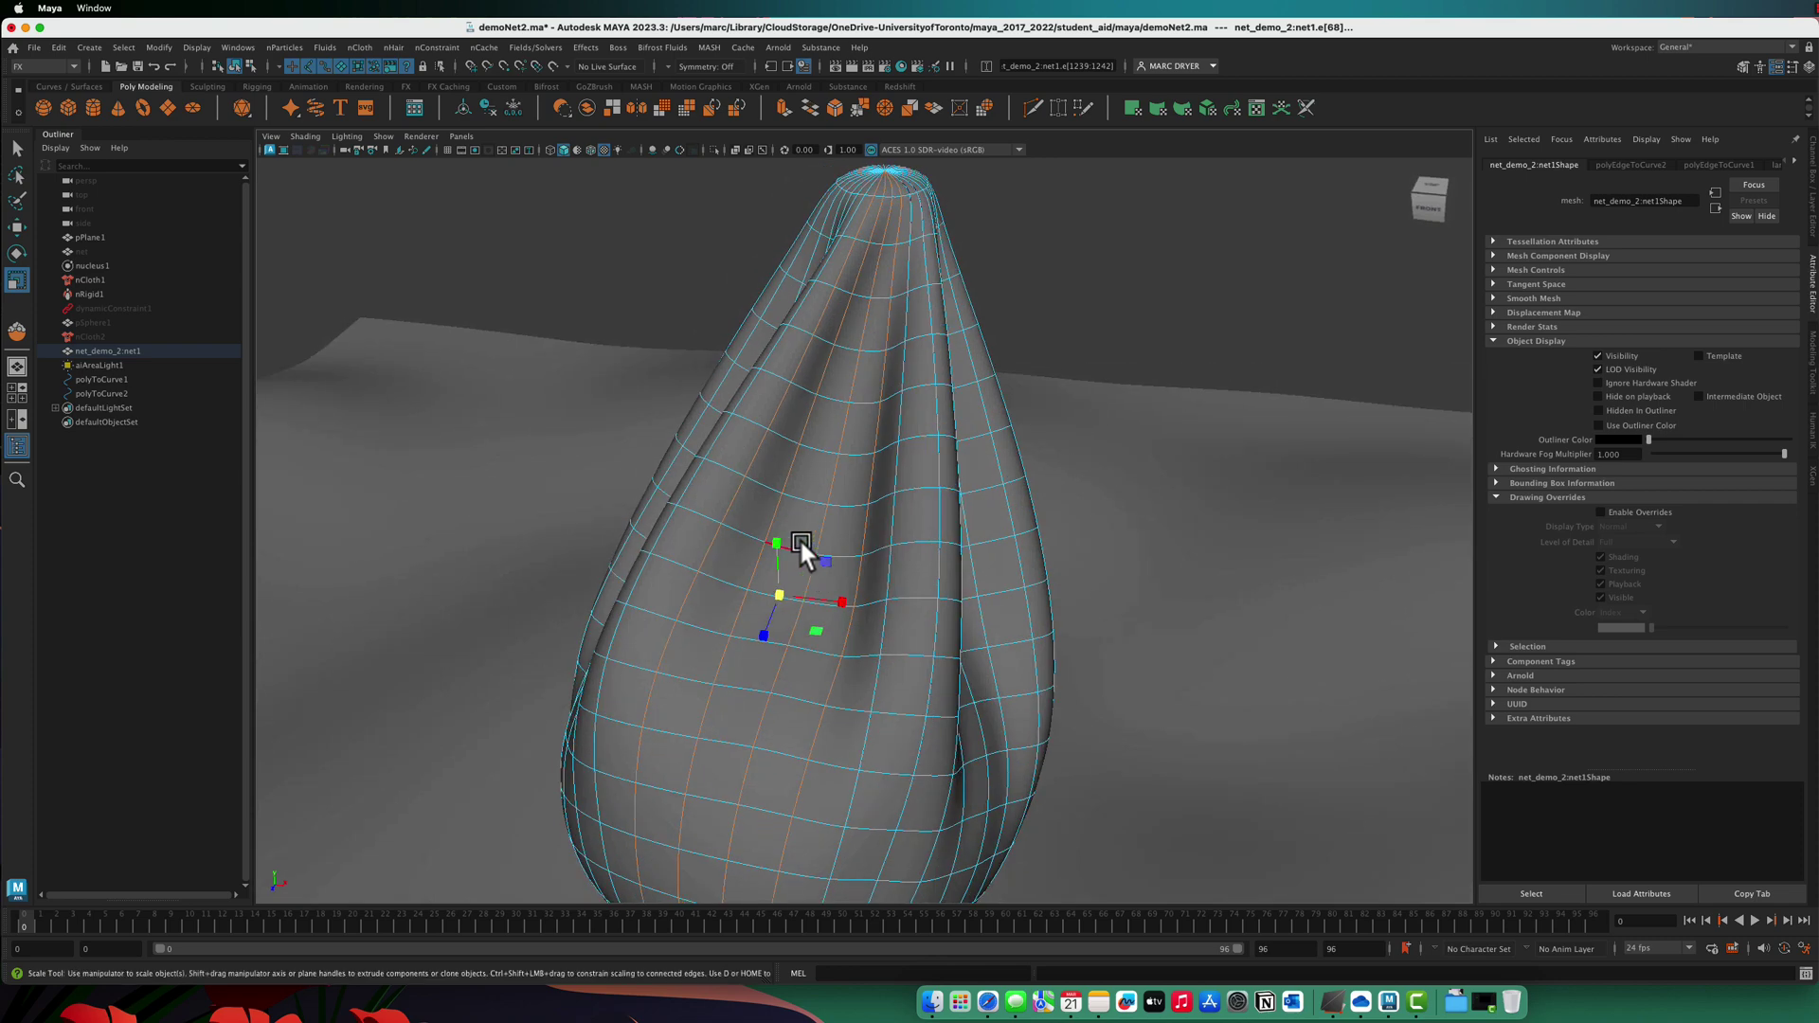
key(g)
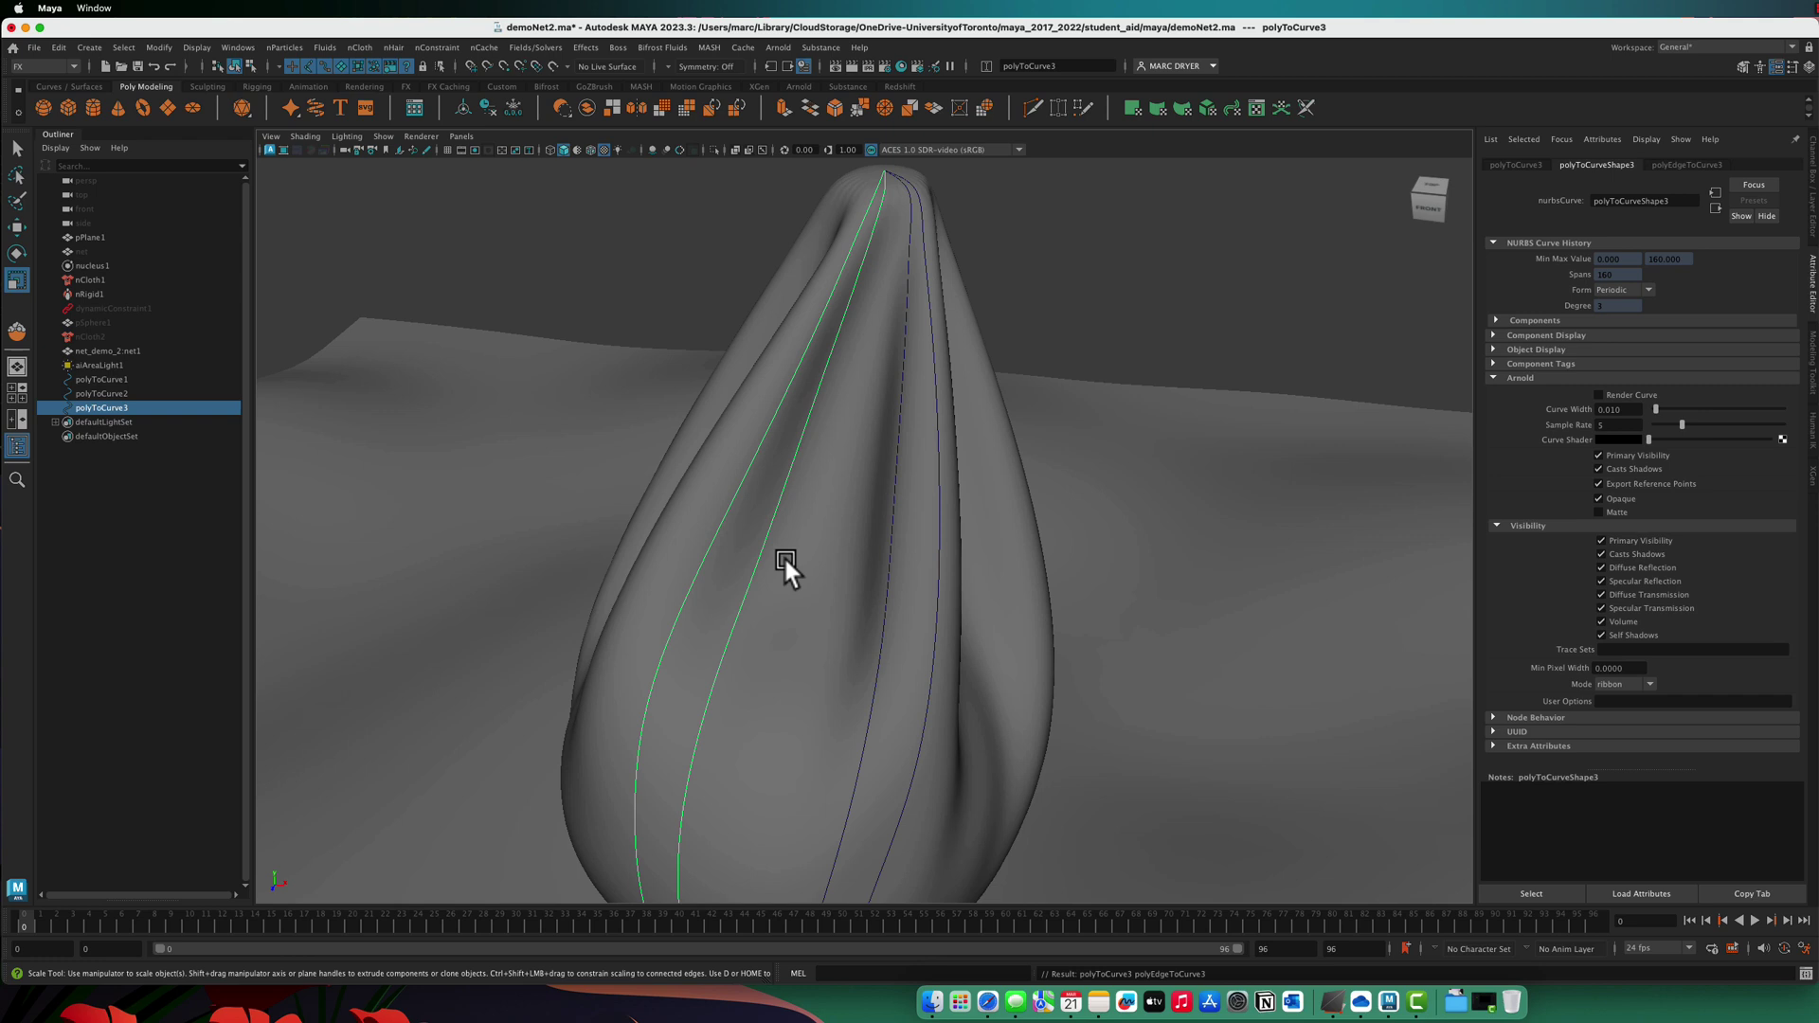
Step: Pick a couple of edges on the net and bring the bag's lower bulb into view
click(783, 555)
right_drag(815, 531, 817, 417)
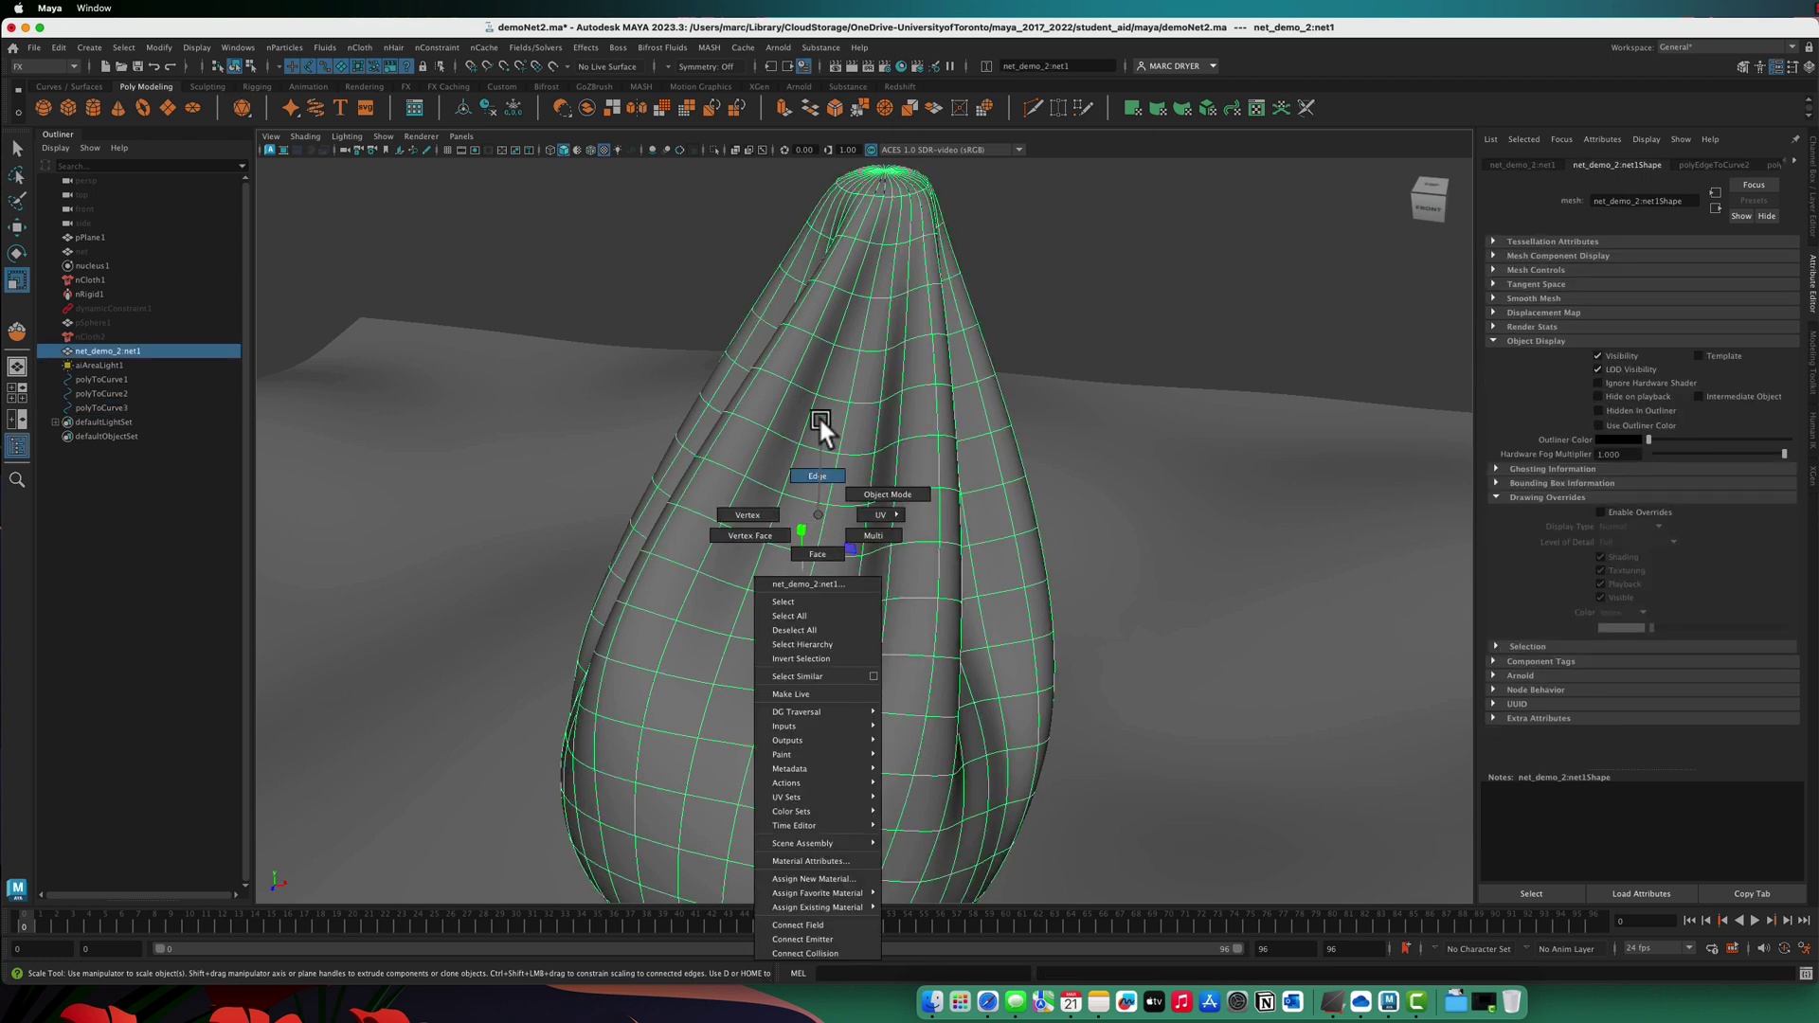
right_drag(824, 504, 819, 519)
click(819, 519)
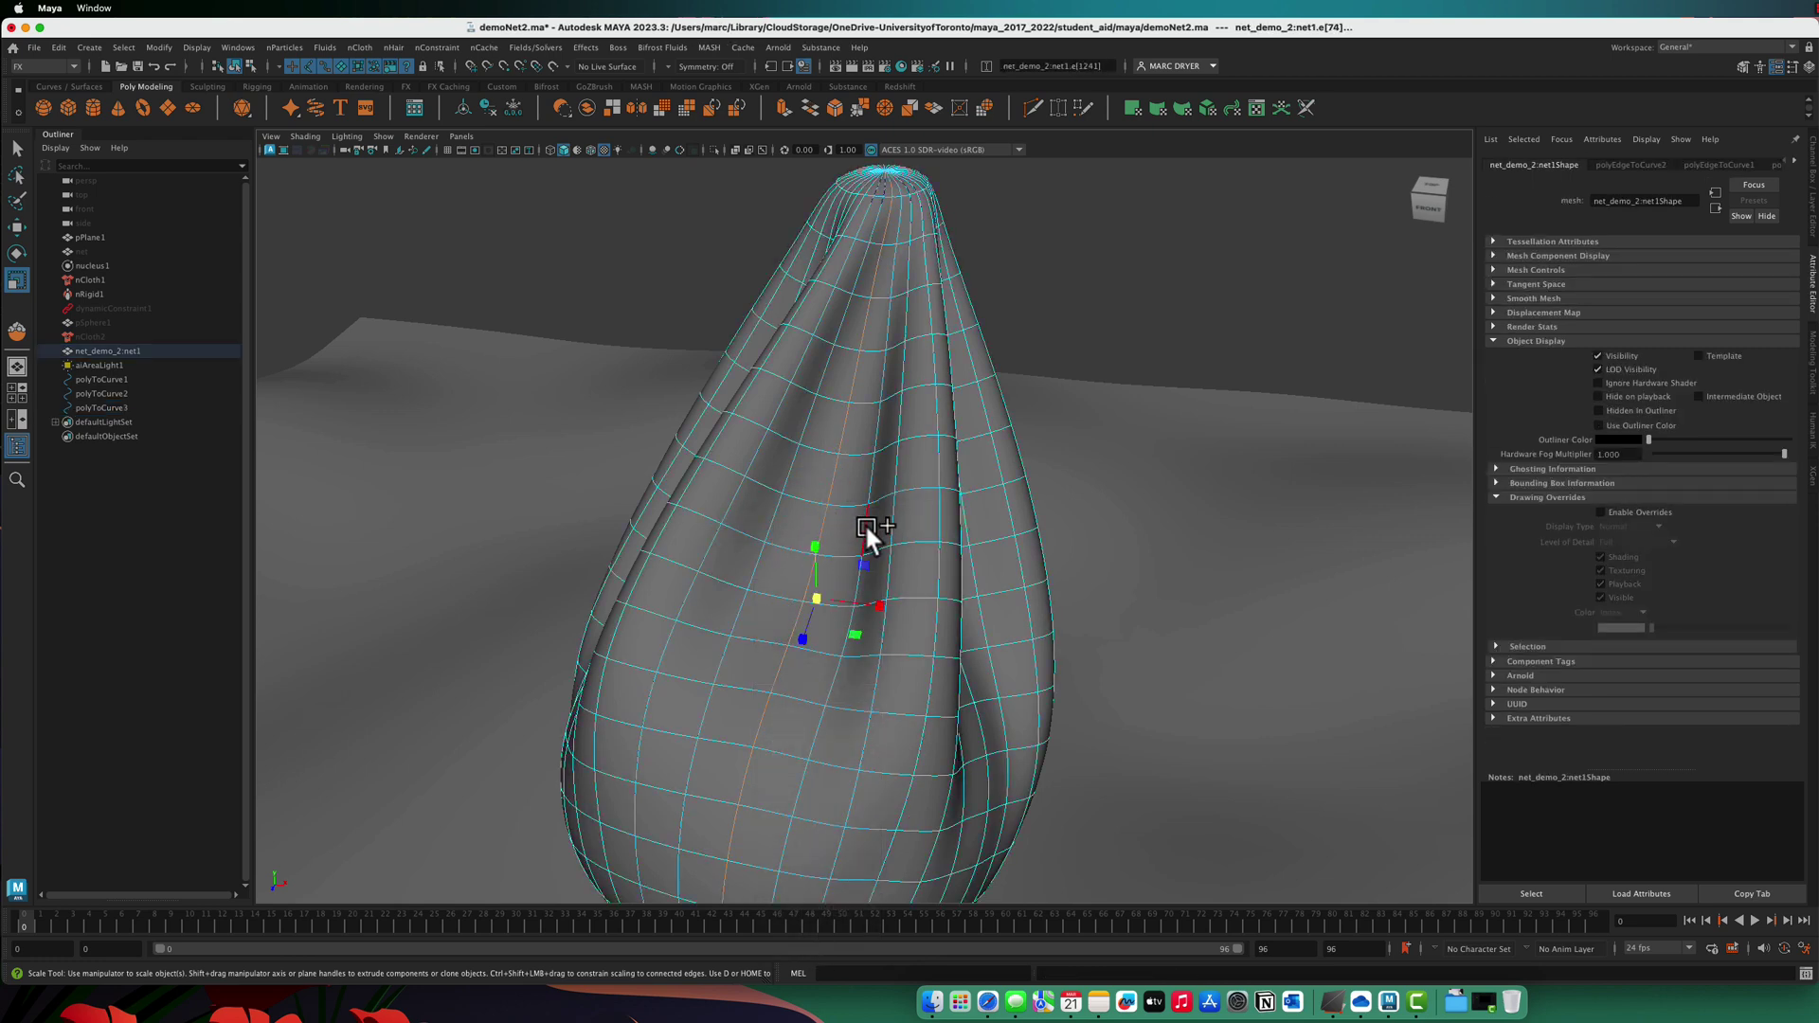
shift+click(863, 523)
shift+right_drag(855, 514, 855, 536)
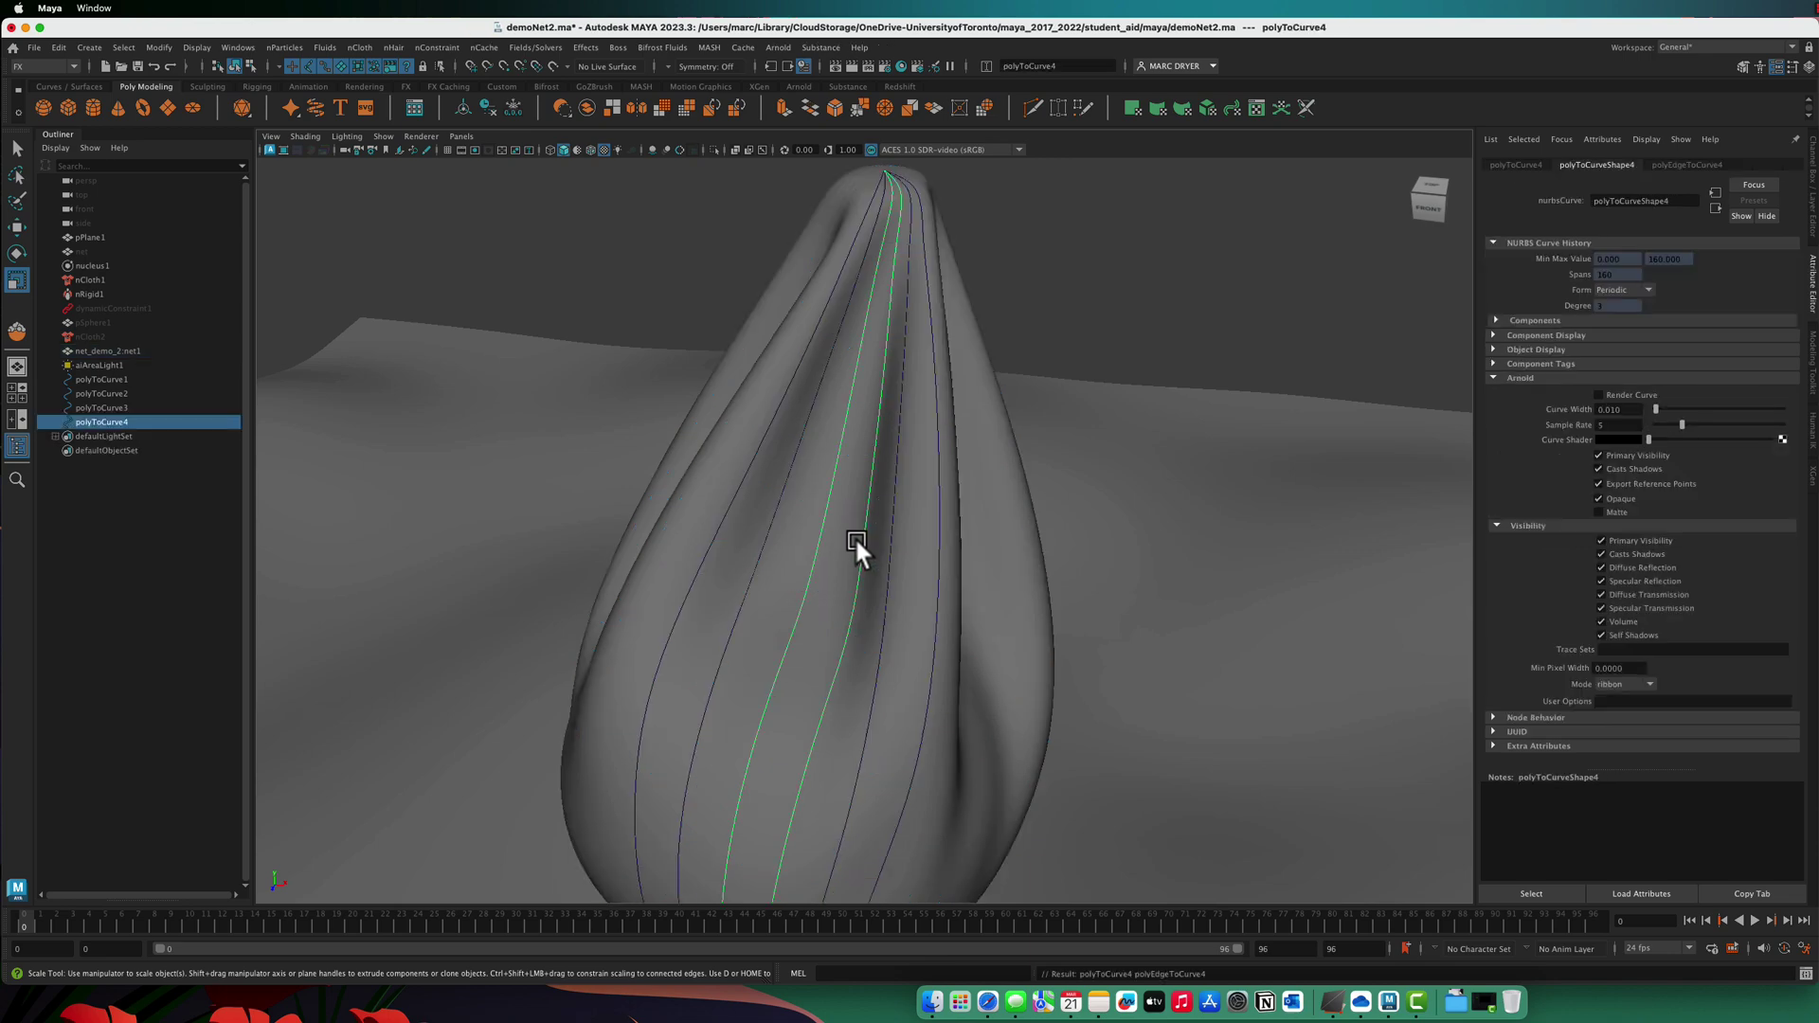
alt+drag(878, 542, 915, 294)
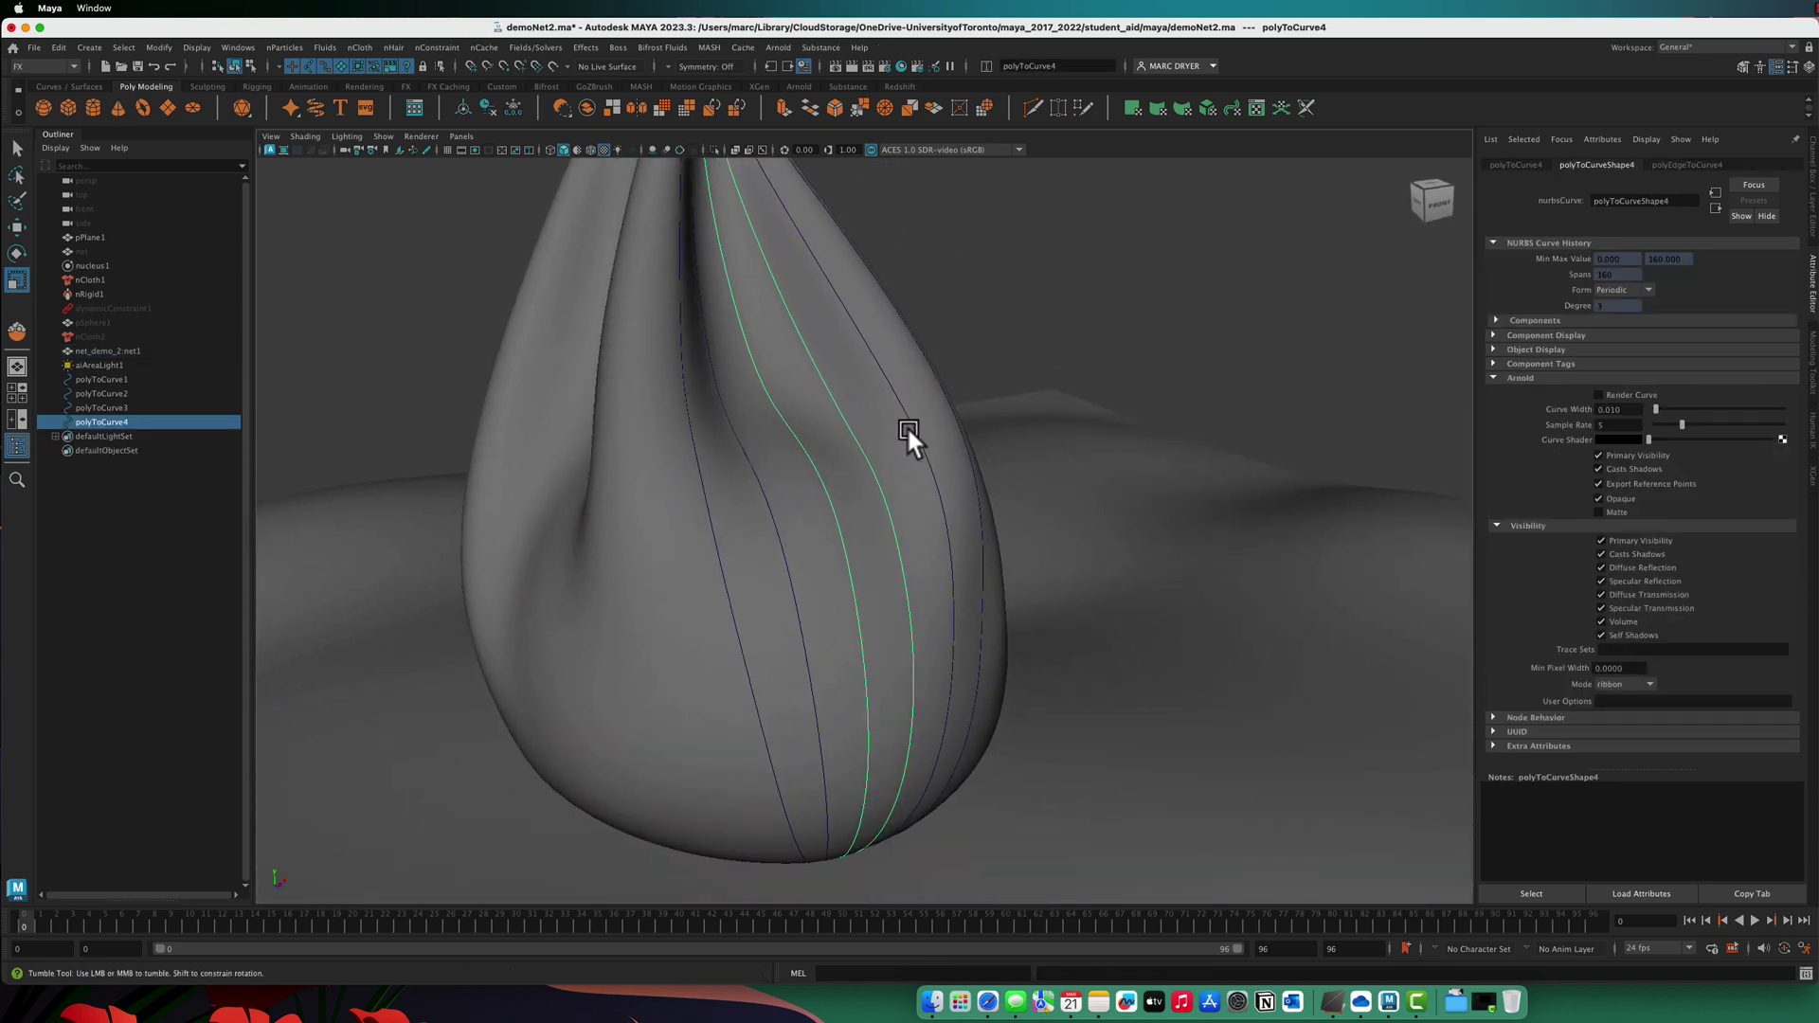
alt+drag(909, 435, 794, 445)
Step: Select the edge loop around the lower bulb and convert it into another curve
click(919, 604)
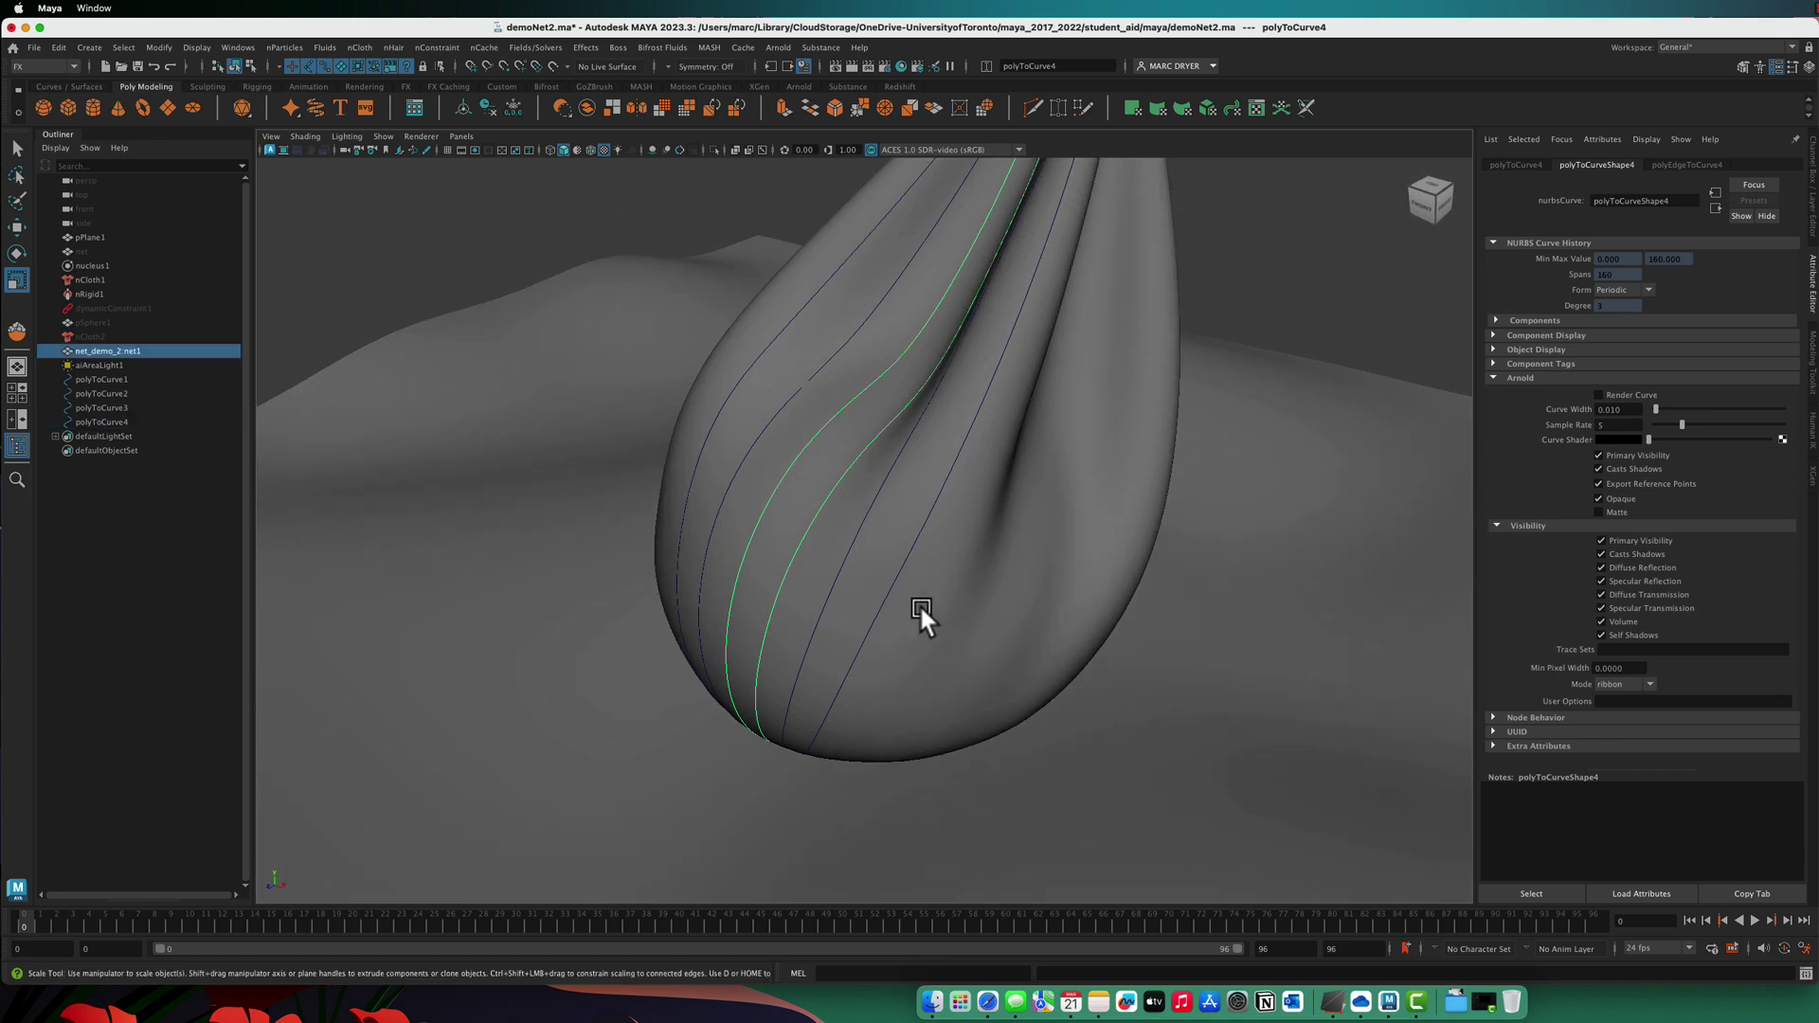
right_click(900, 618)
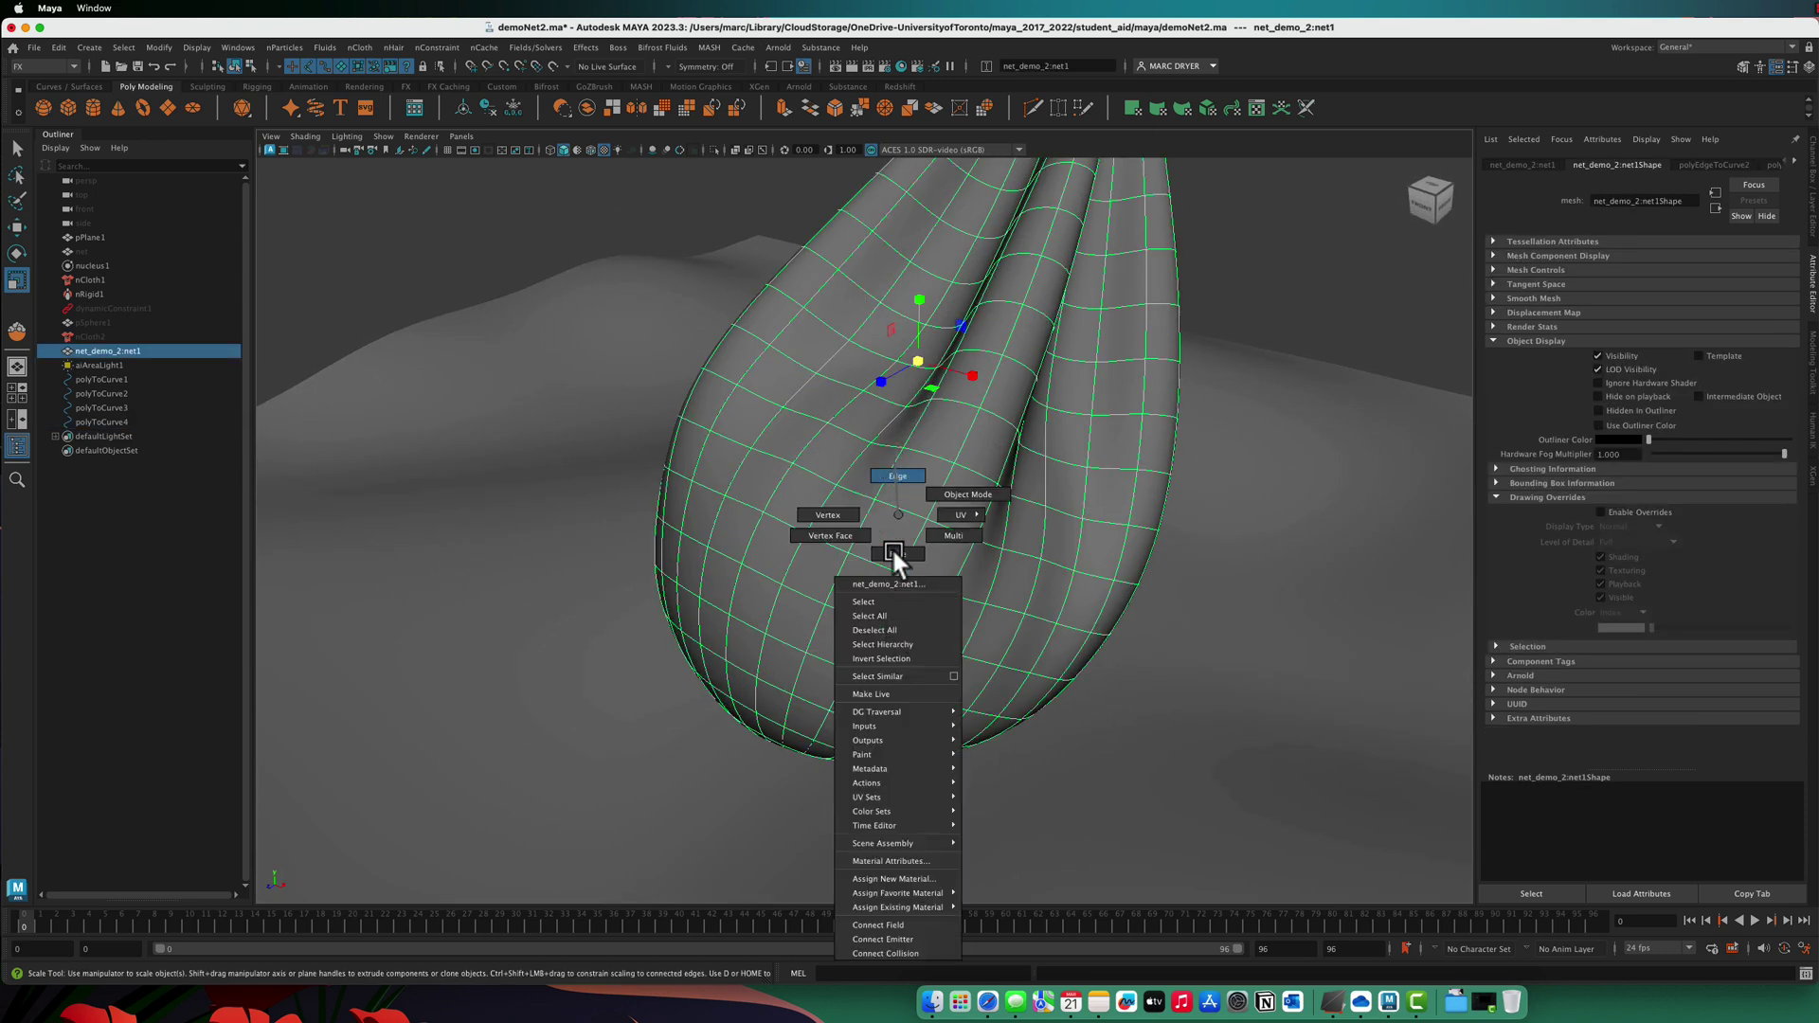
click(890, 548)
click(889, 624)
double_click(726, 565)
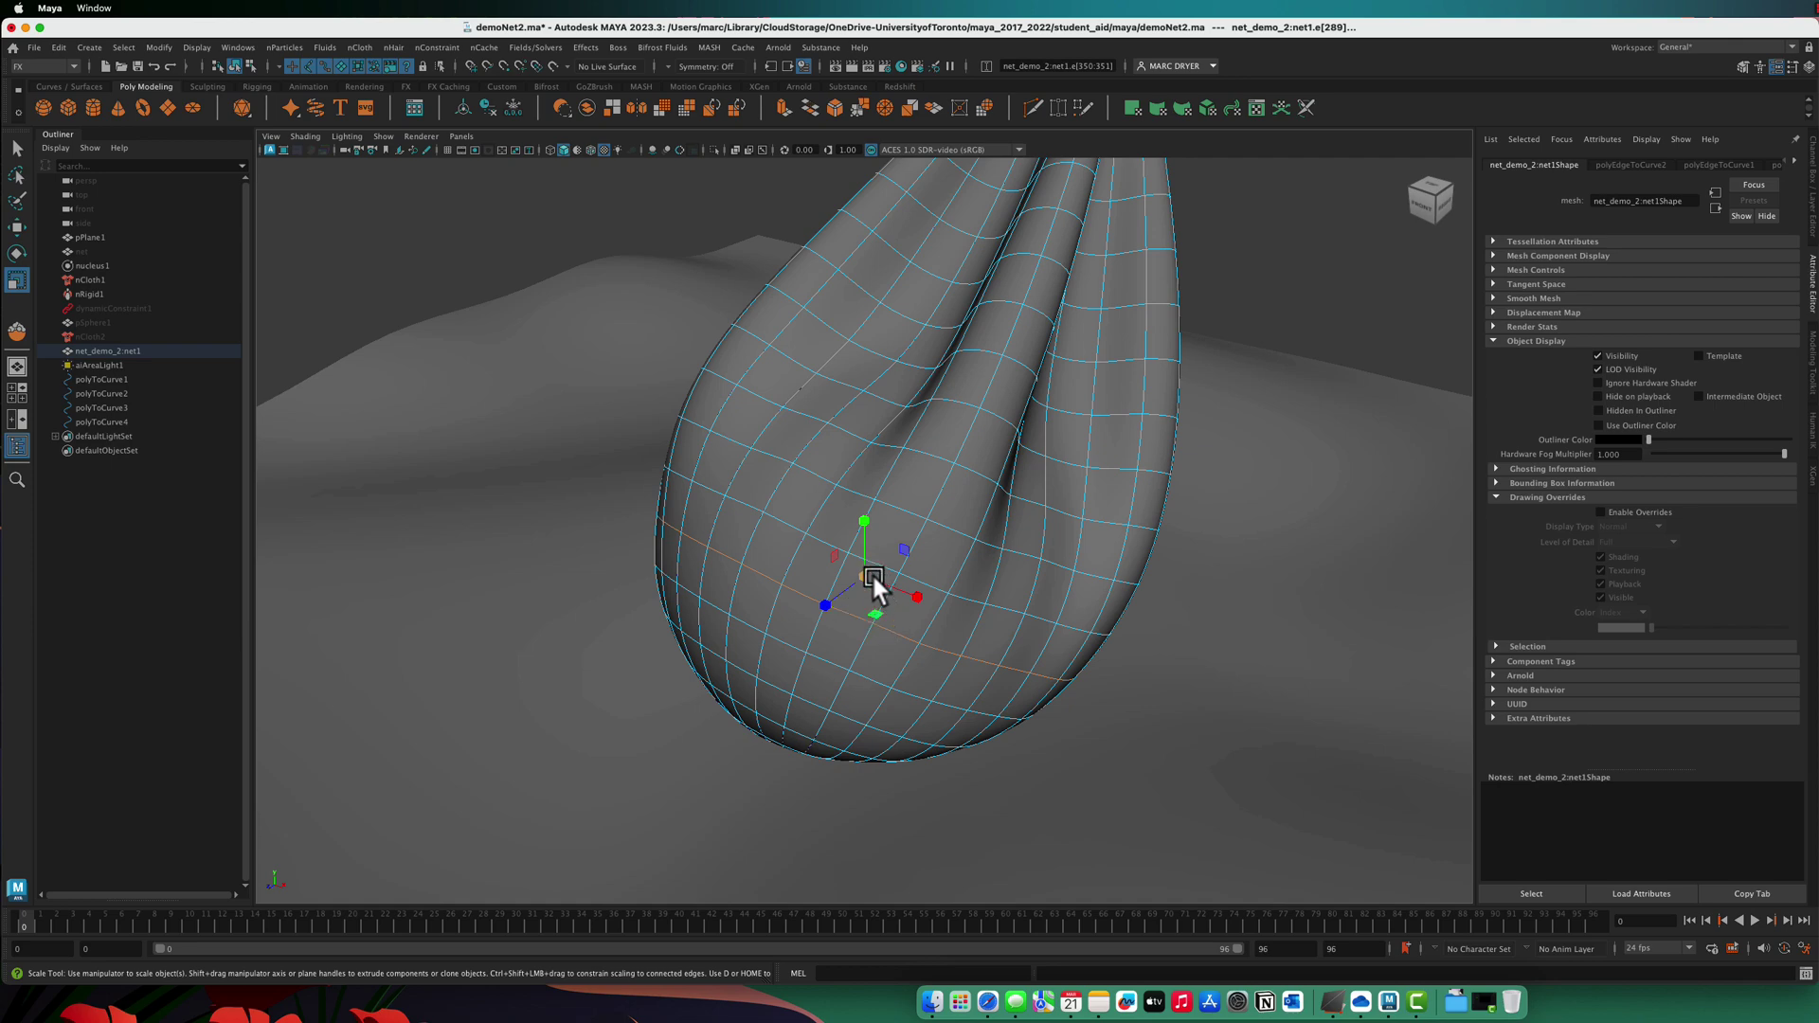
key(g)
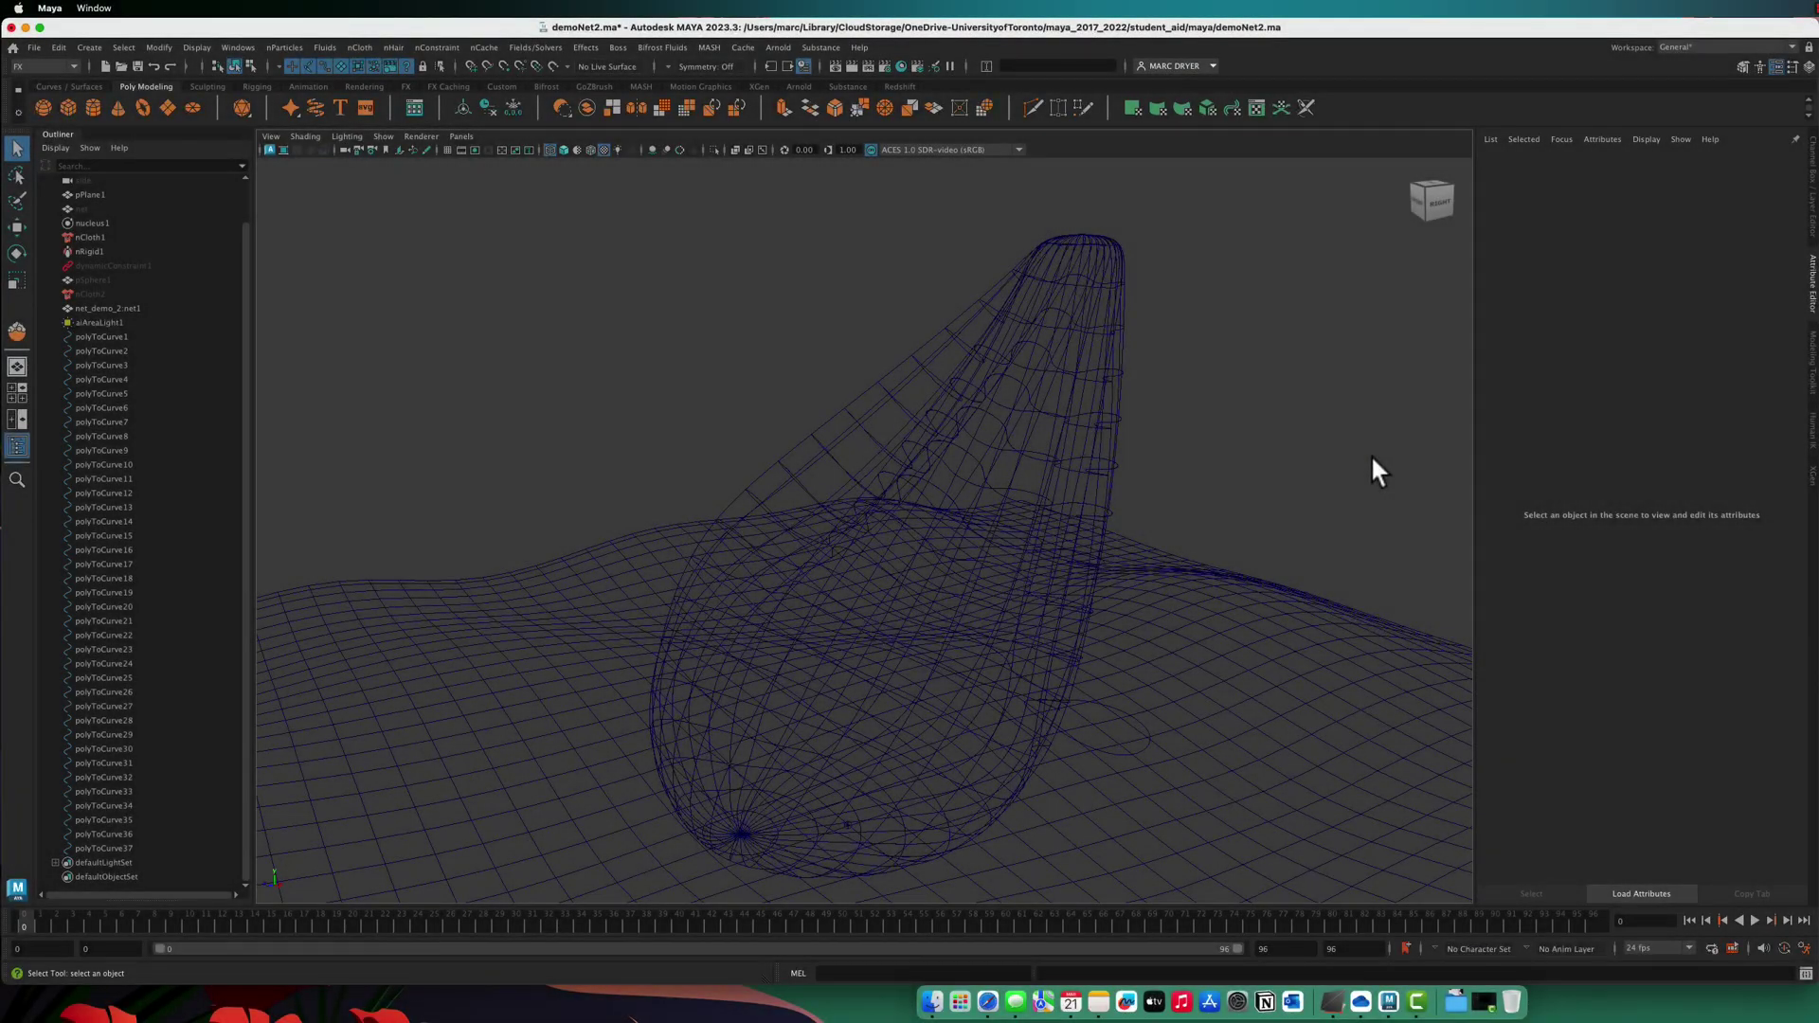
Step: Review the finished curve net and select the first curve, netCurves, in the Outliner
alt+drag(1344, 422, 1297, 446)
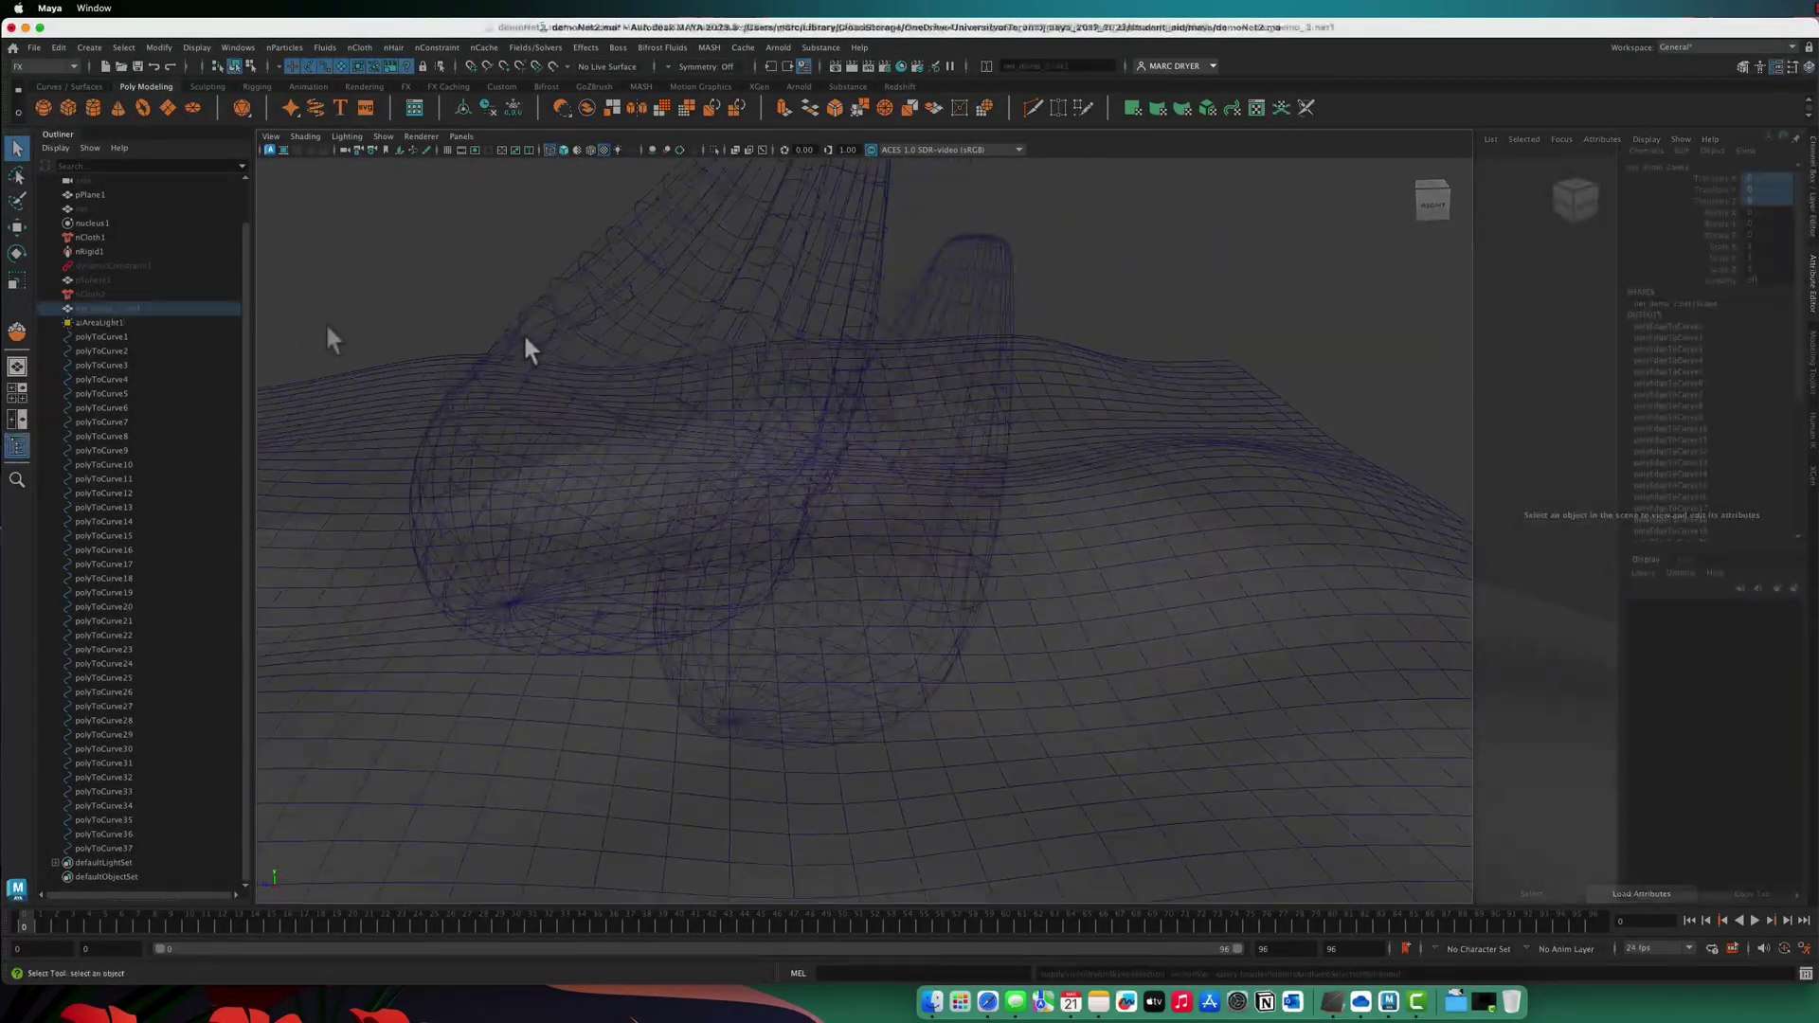
mouse_move(523, 333)
alt+mouse_down()
mouse_move(692, 351)
mouse_move(1288, 339)
mouse_move(1267, 386)
mouse_move(1178, 357)
mouse_move(825, 350)
mouse_move(702, 318)
mouse_move(642, 352)
mouse_move(508, 357)
mouse_move(777, 360)
mouse_move(648, 356)
alt+mouse_up()
click(84, 336)
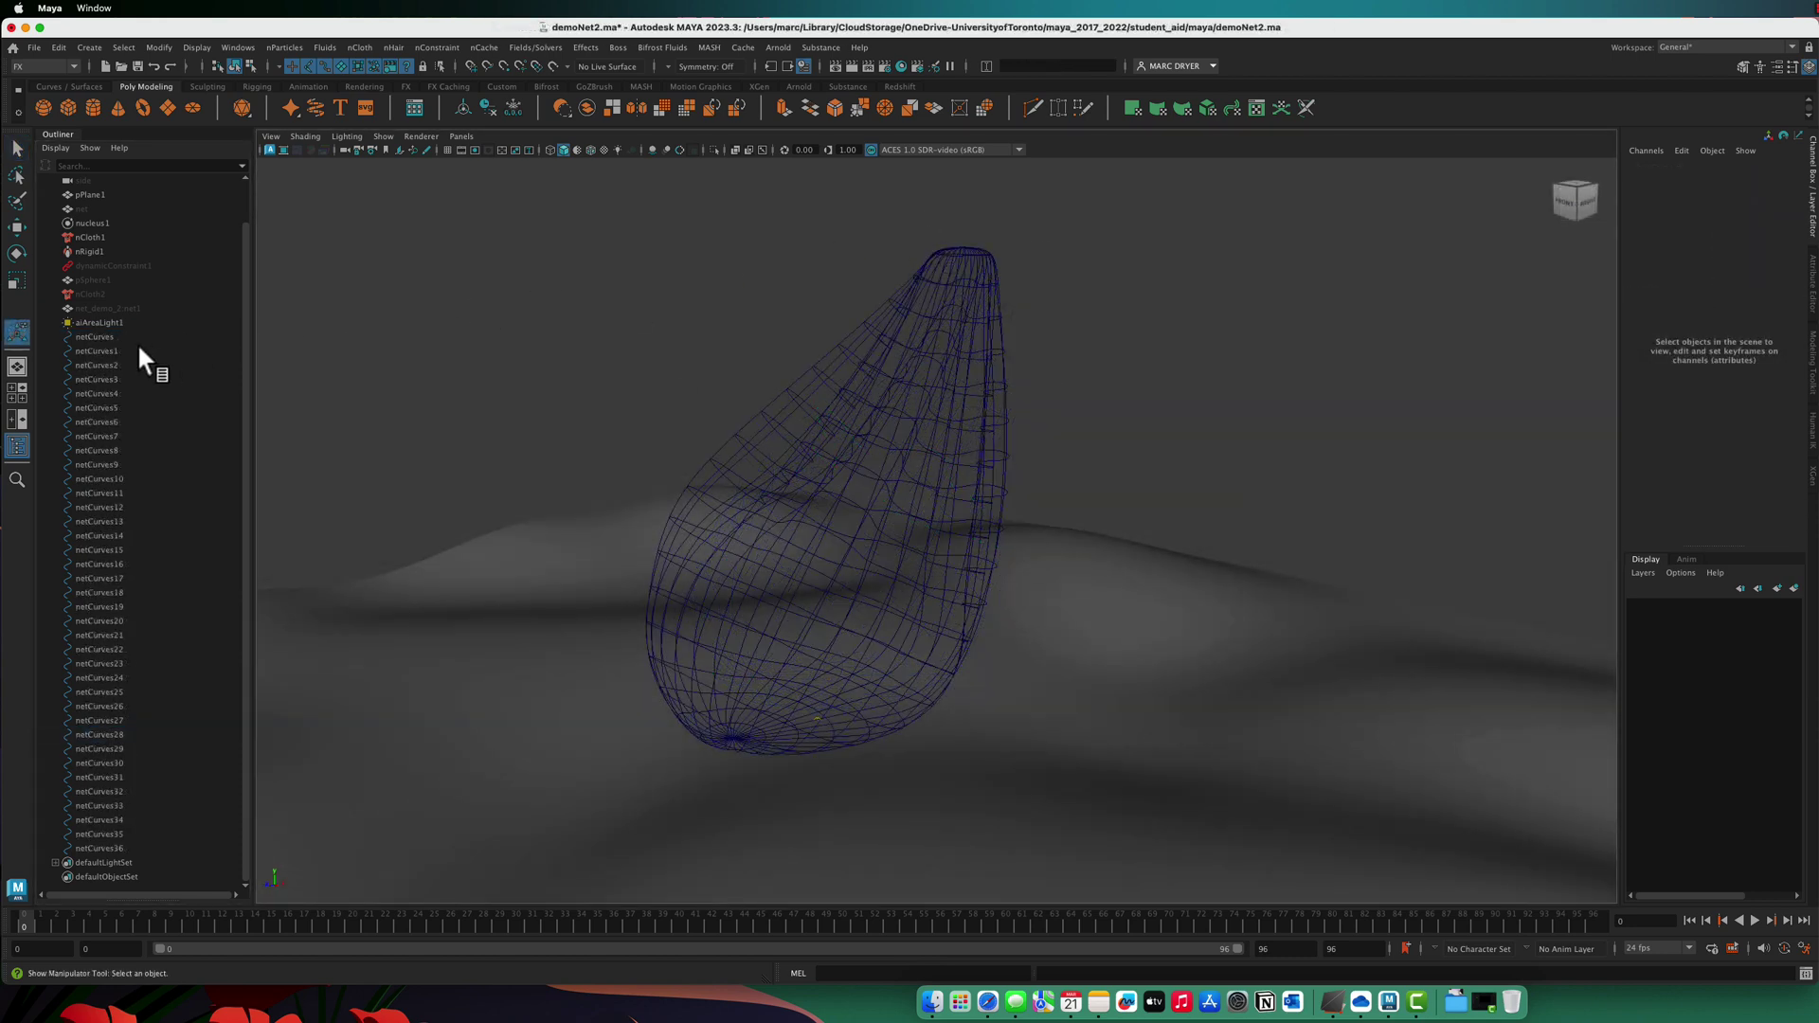
click(137, 339)
Step: Select all curves through netCurves36, group them into an Arnold curve collector, and save
shift+click(123, 846)
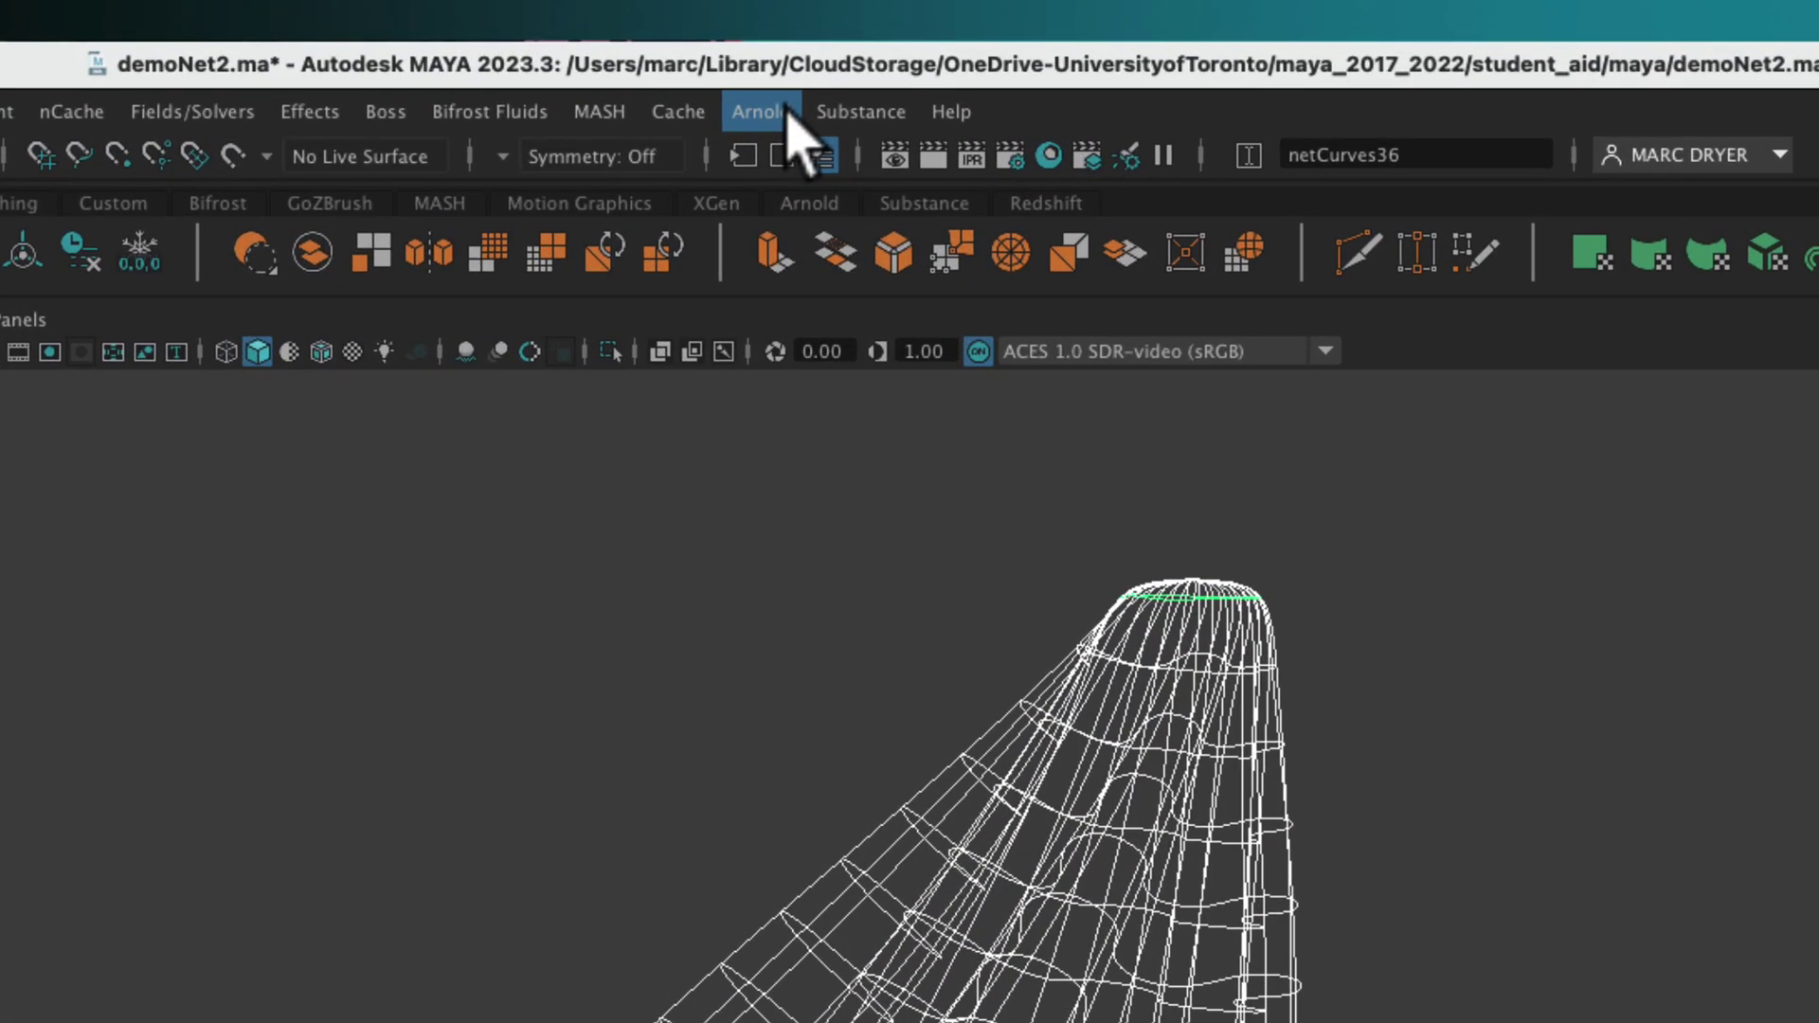
click(785, 51)
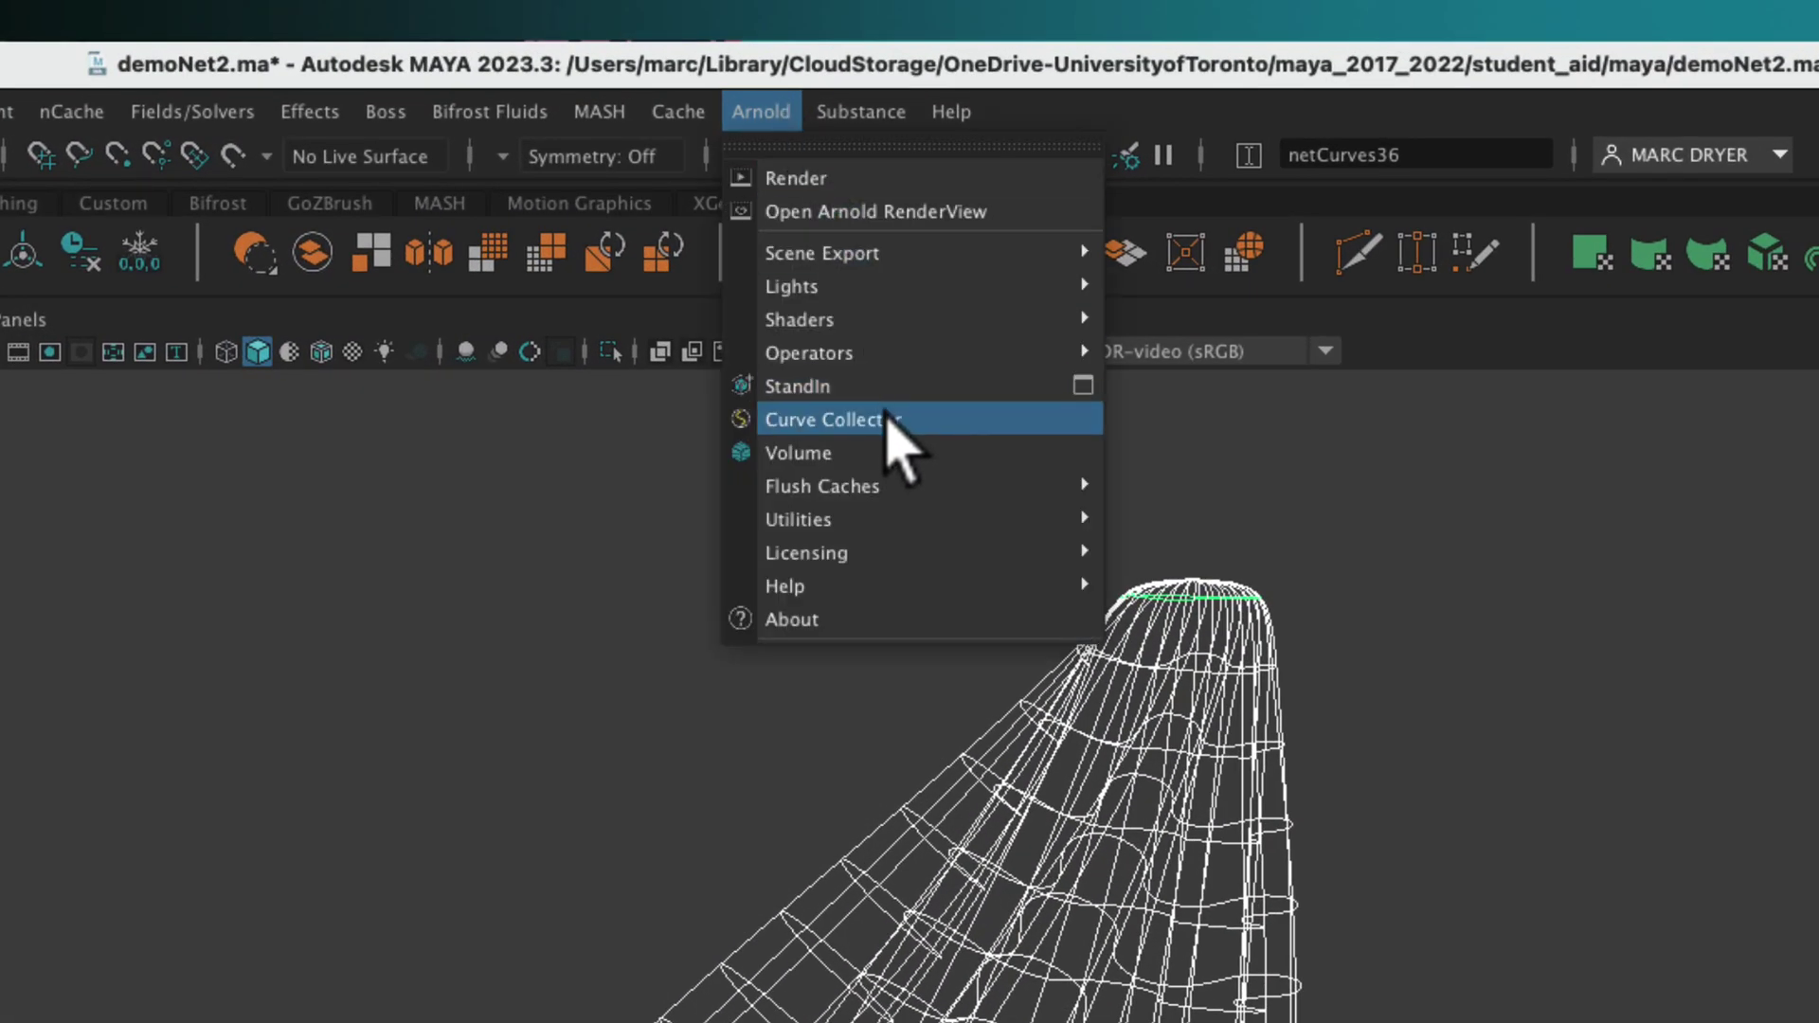
click(890, 422)
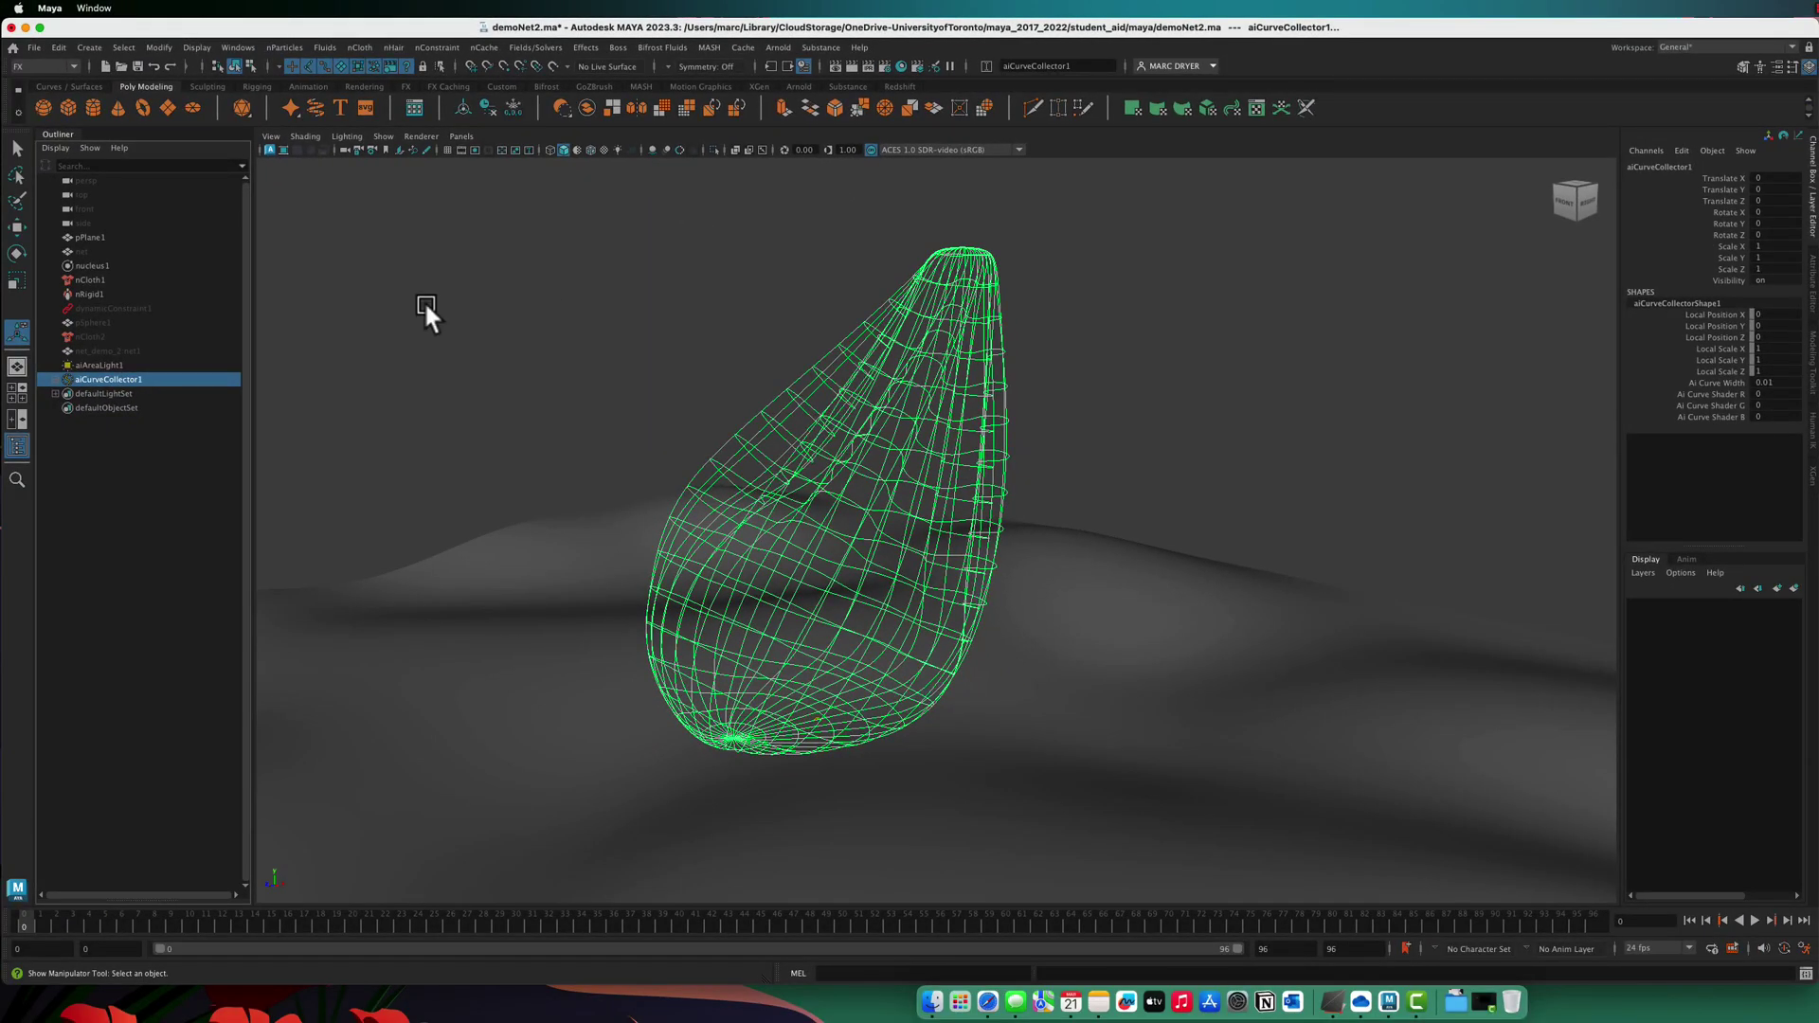
key(super+s)
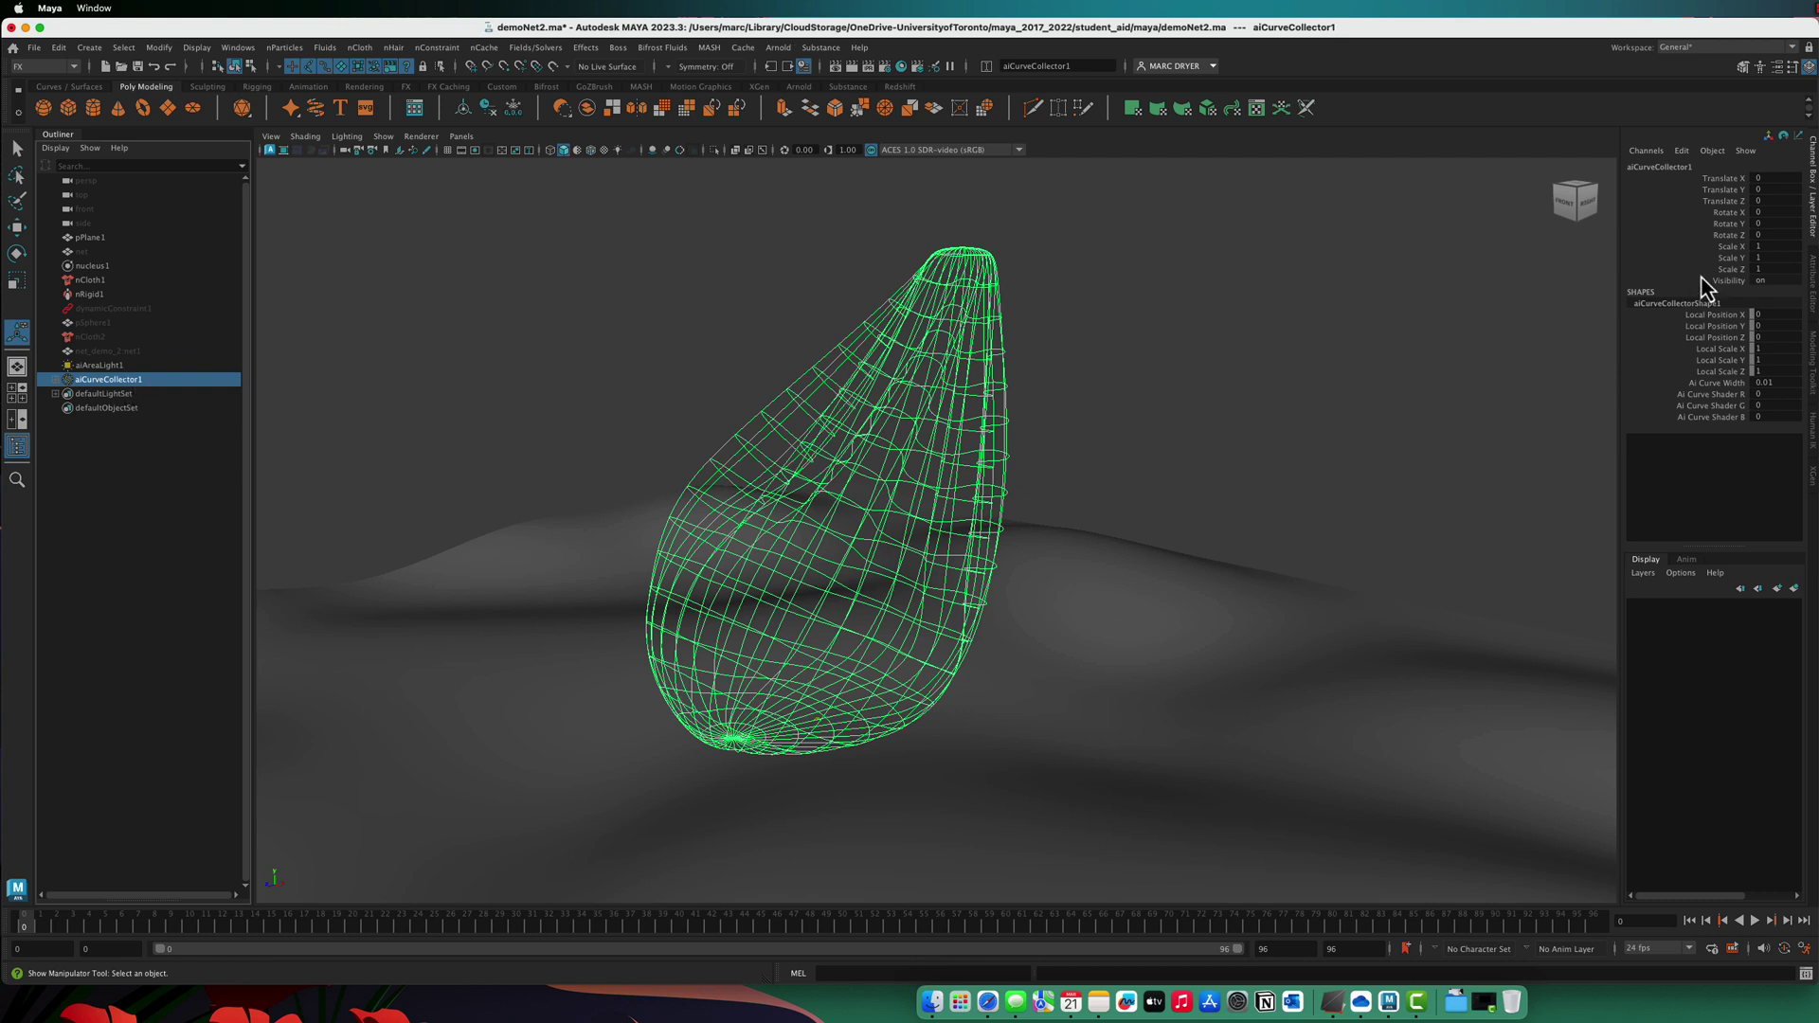
Step: Show aiCurveCollectorShape1's attributes and expand then collapse aiCurveCollector1 in the Outliner
click(1810, 289)
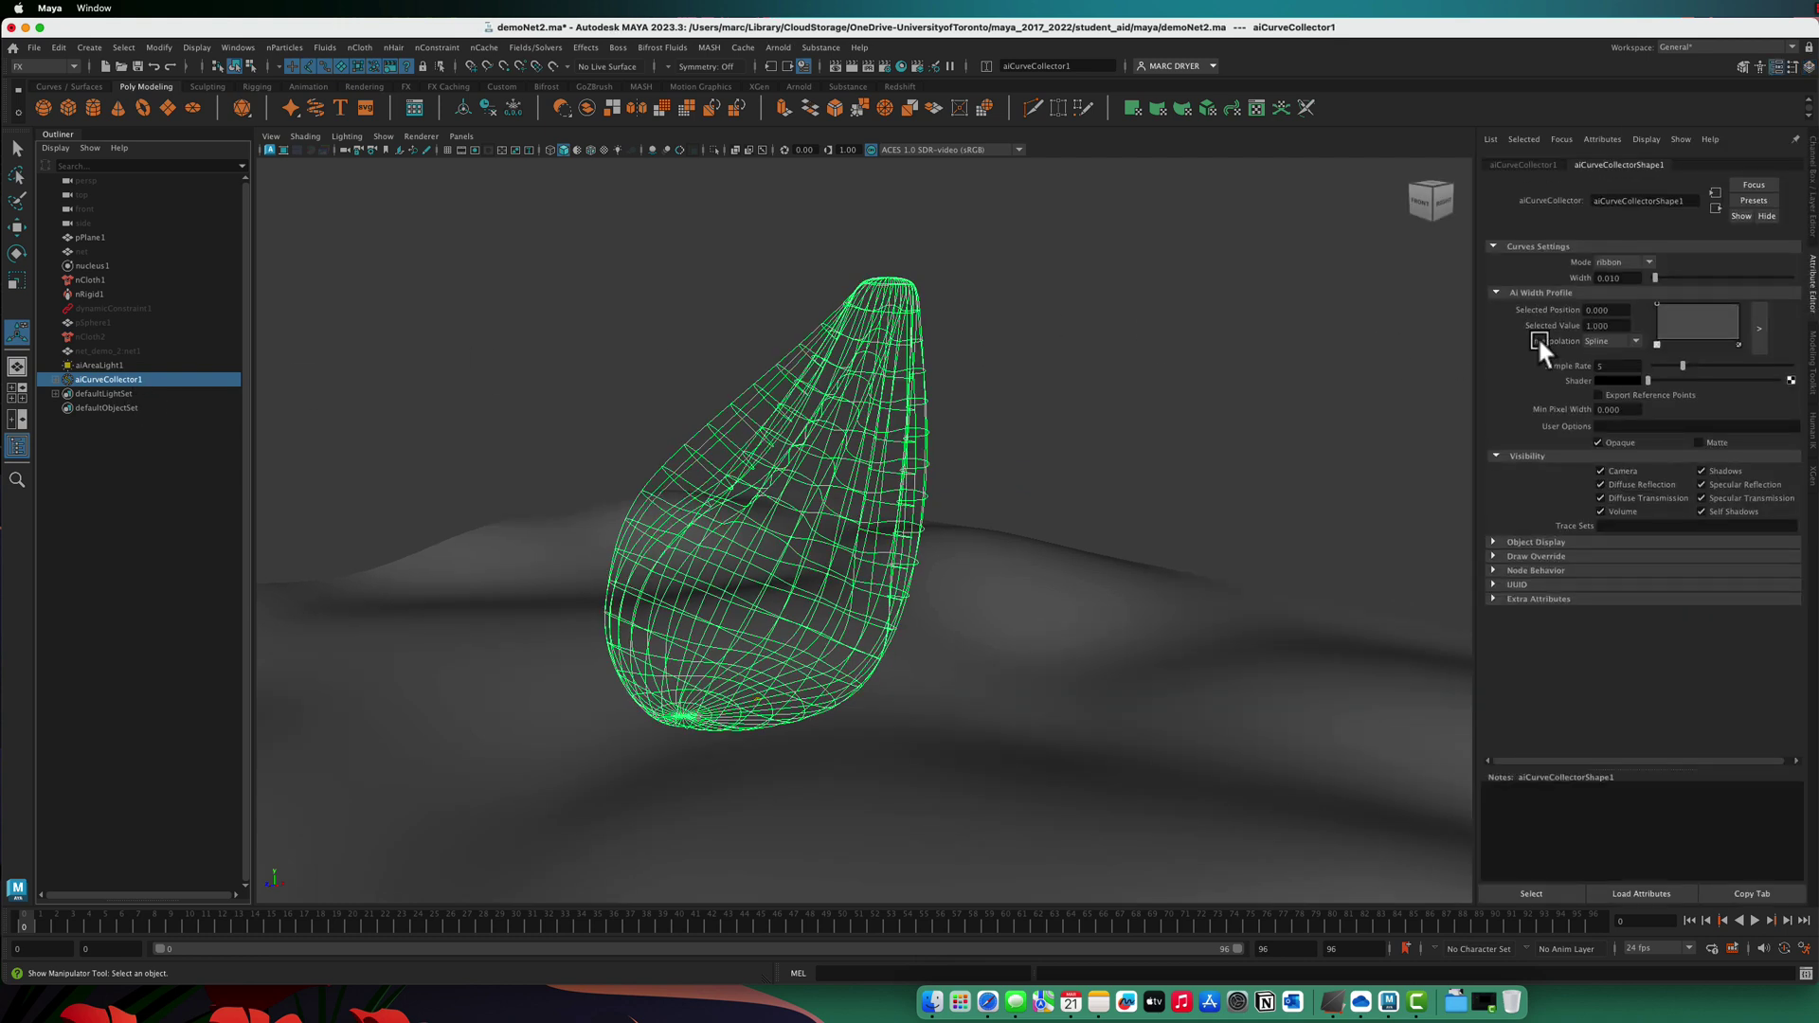
click(53, 379)
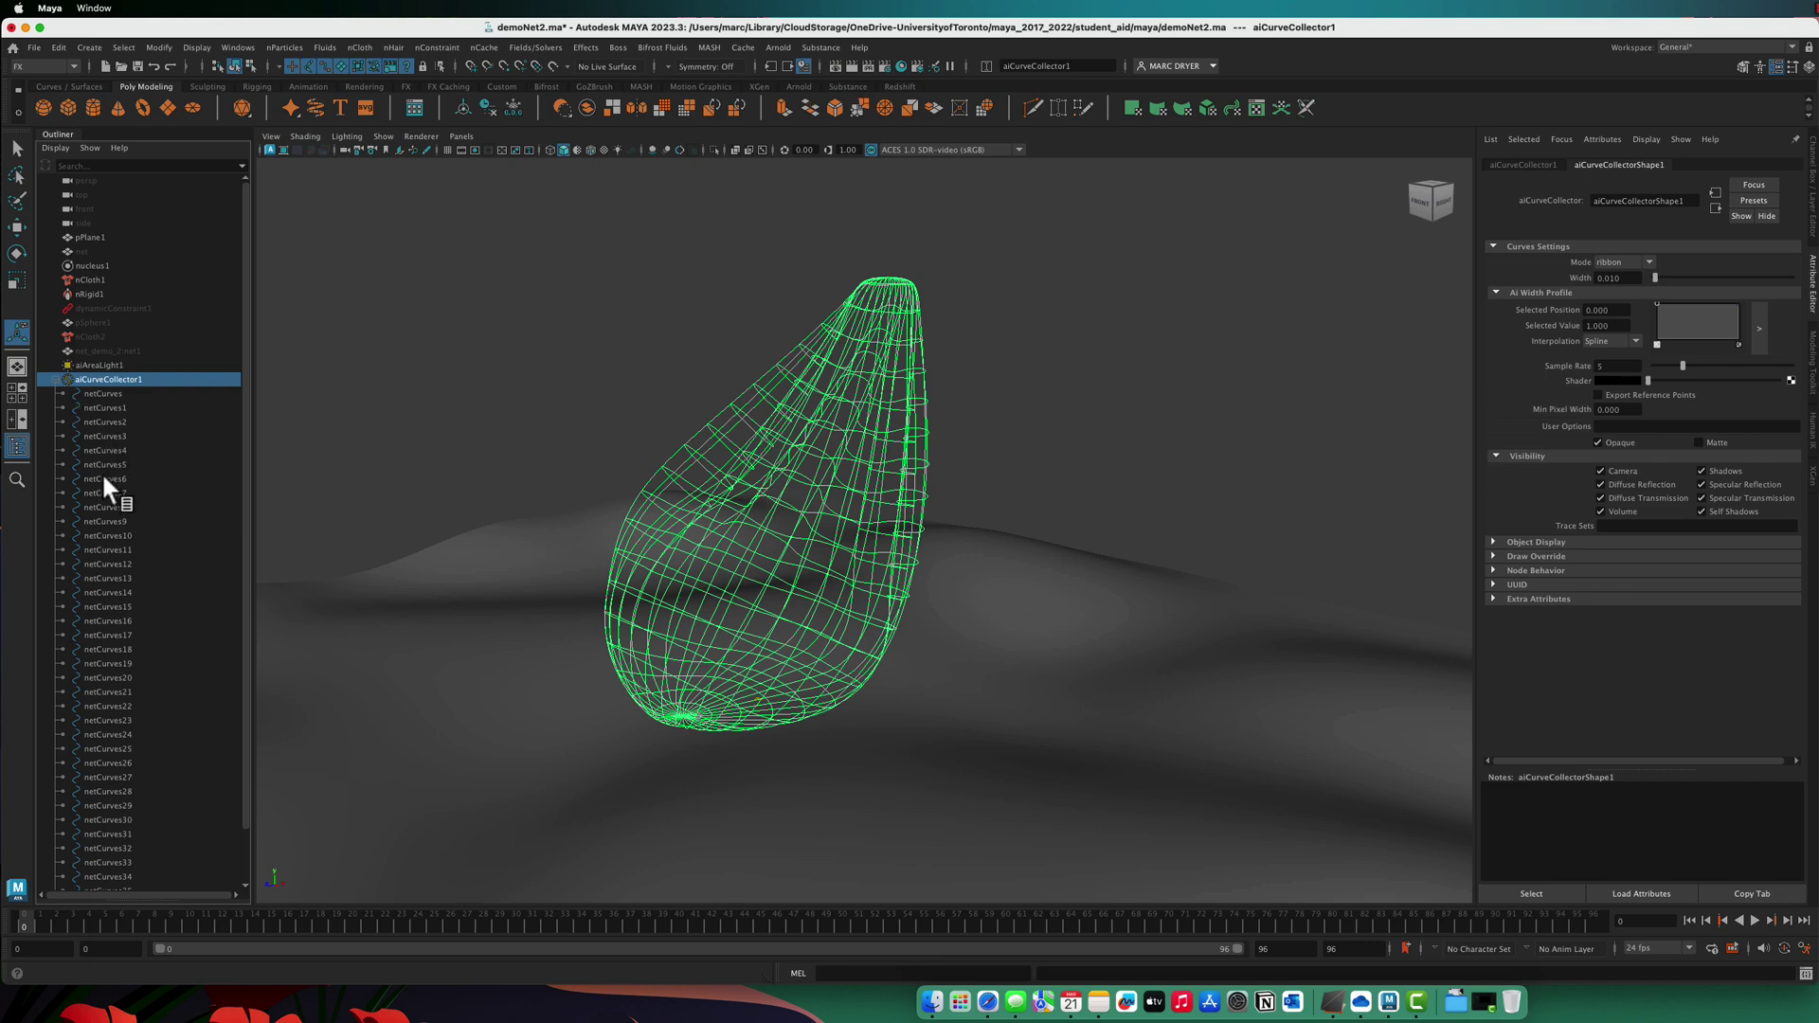
click(55, 379)
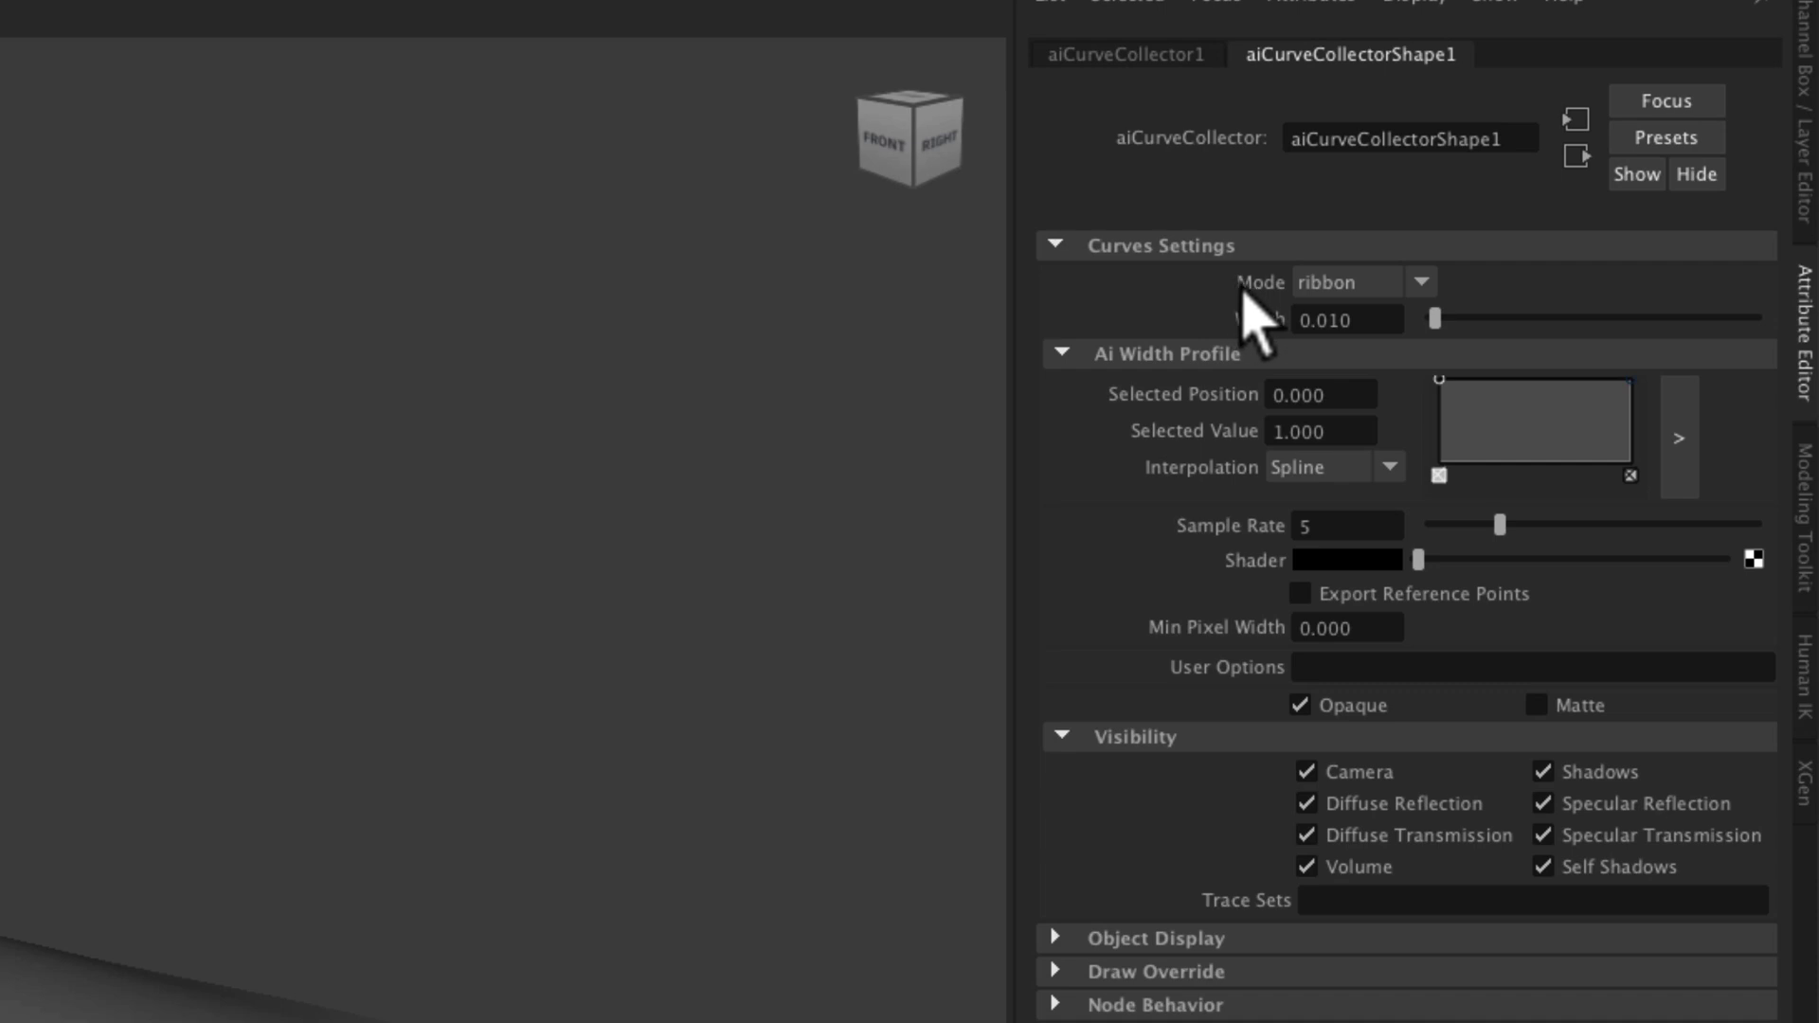
Step: Set the curve collector to render in thick mode with a strand width of 0.1
click(1317, 284)
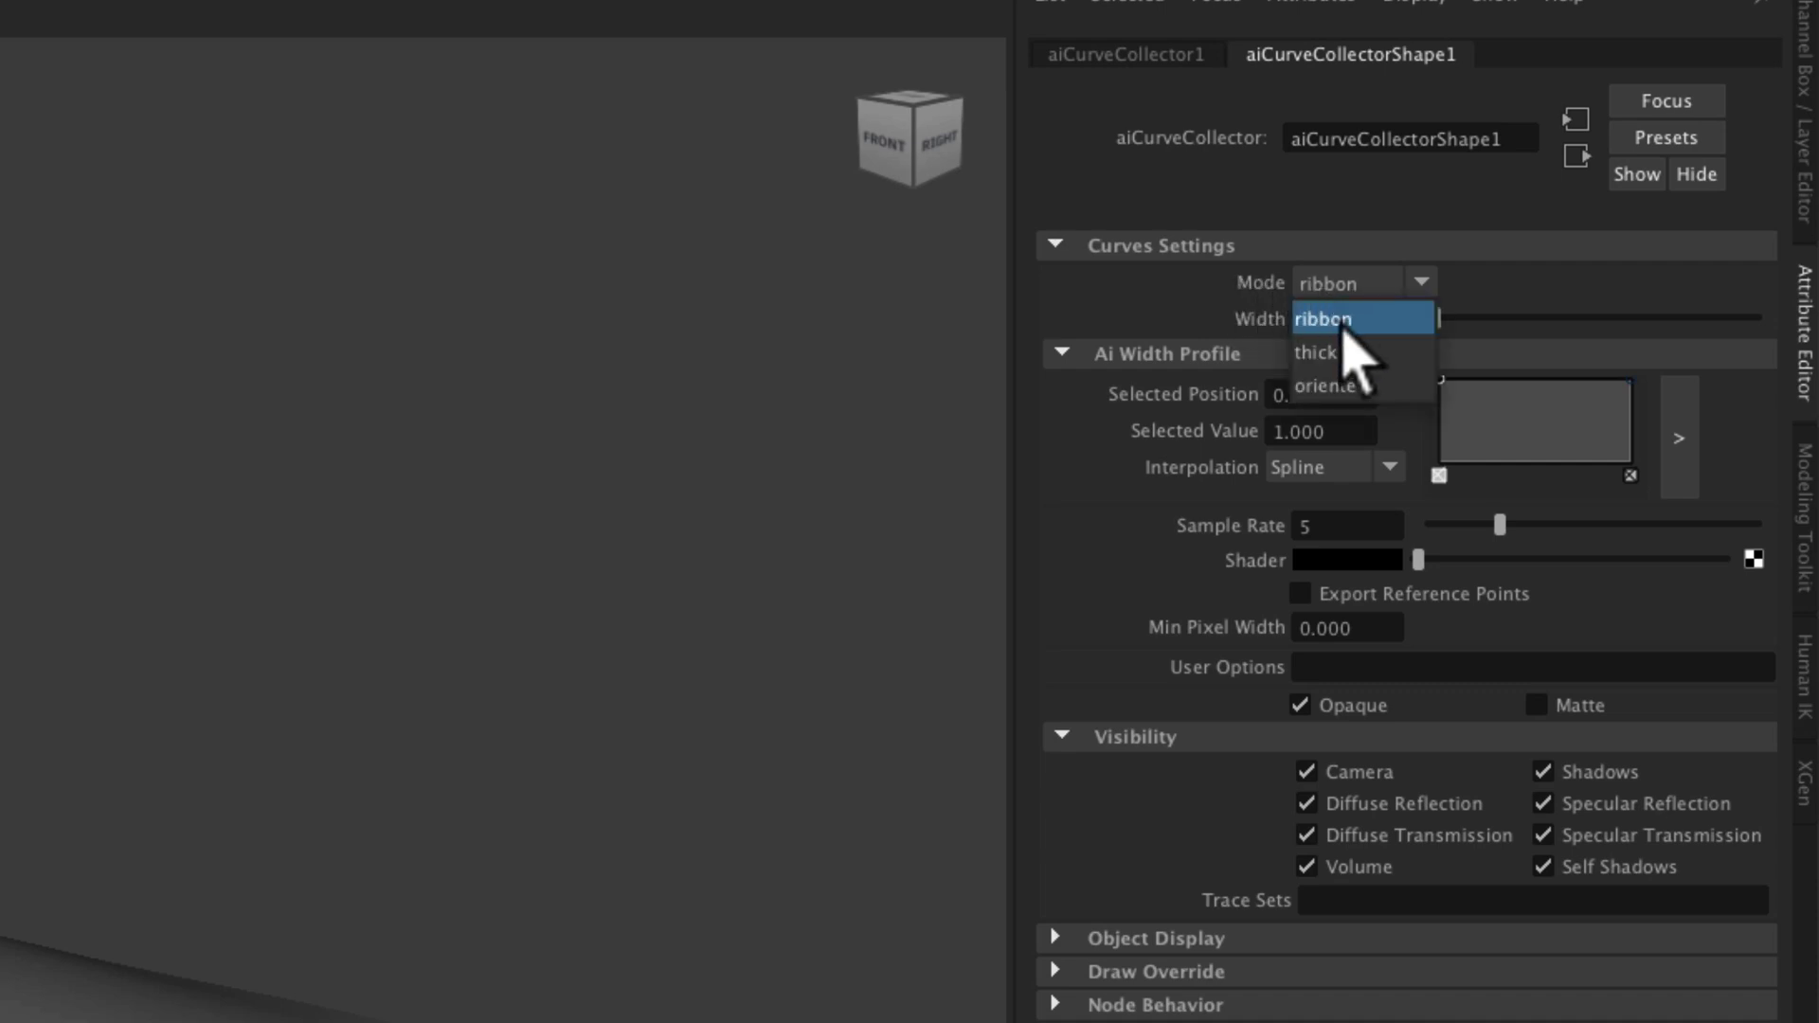
click(1362, 354)
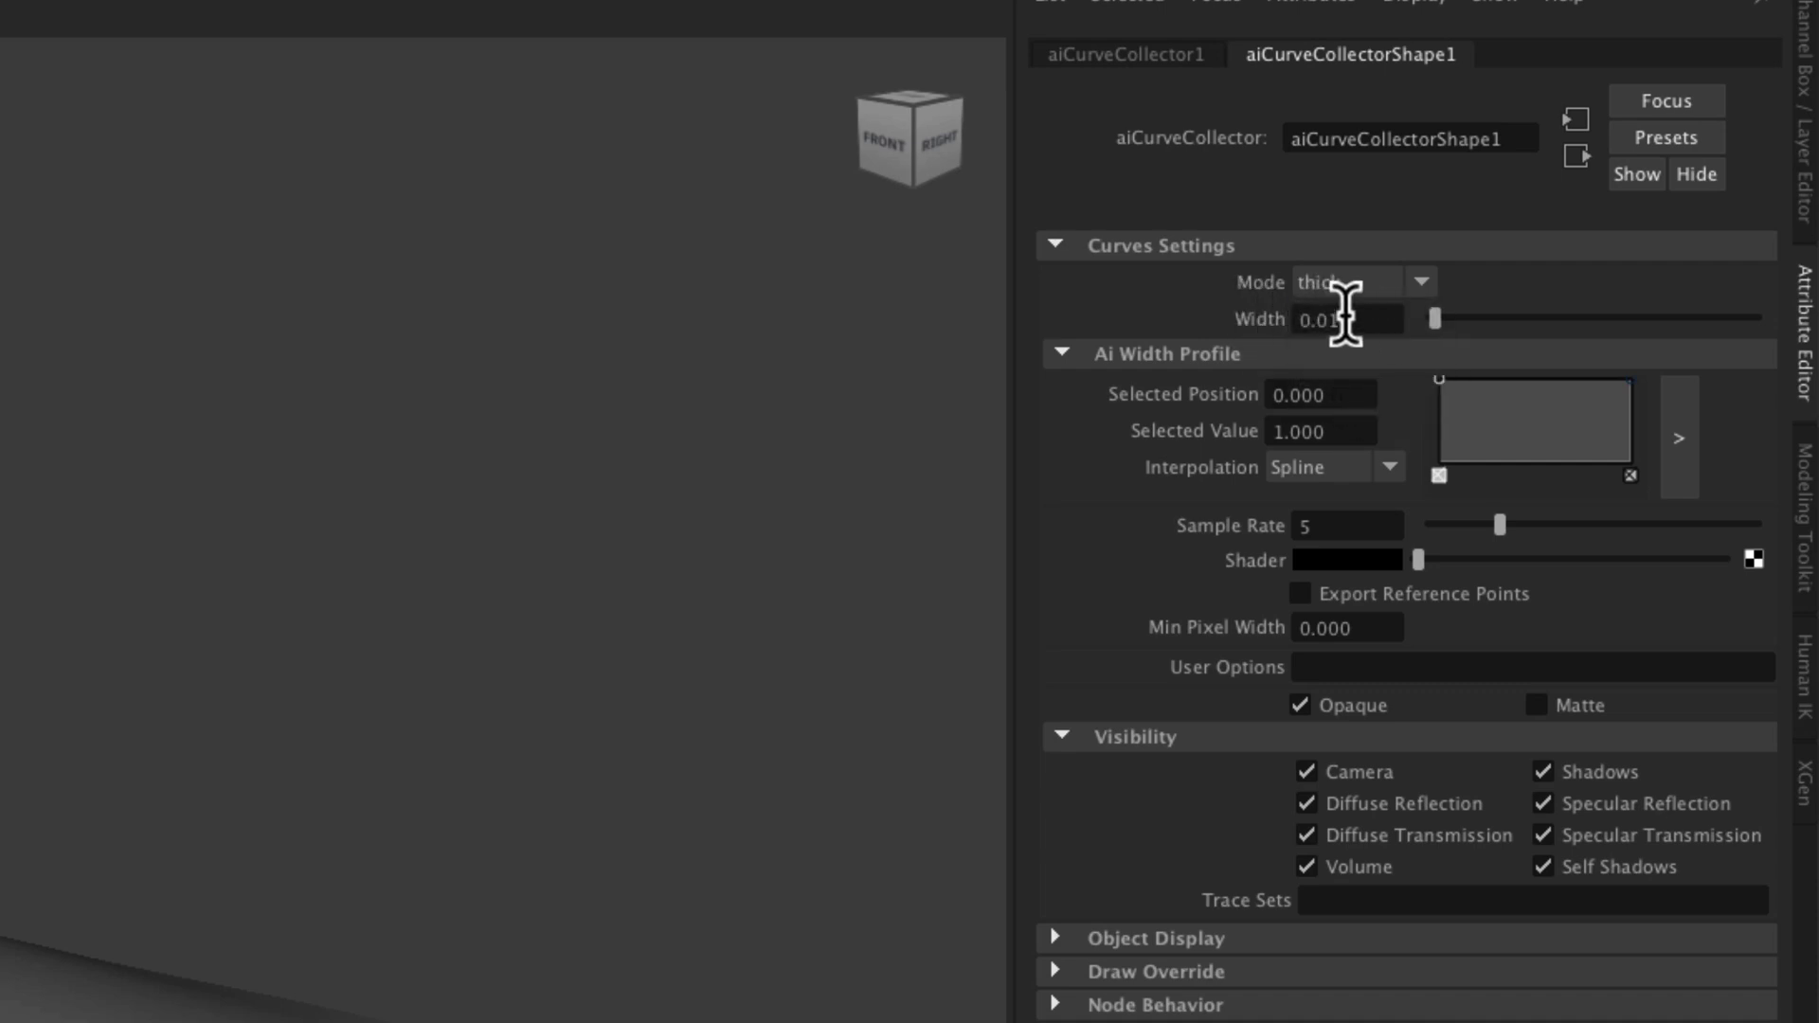
drag(1364, 319, 1276, 323)
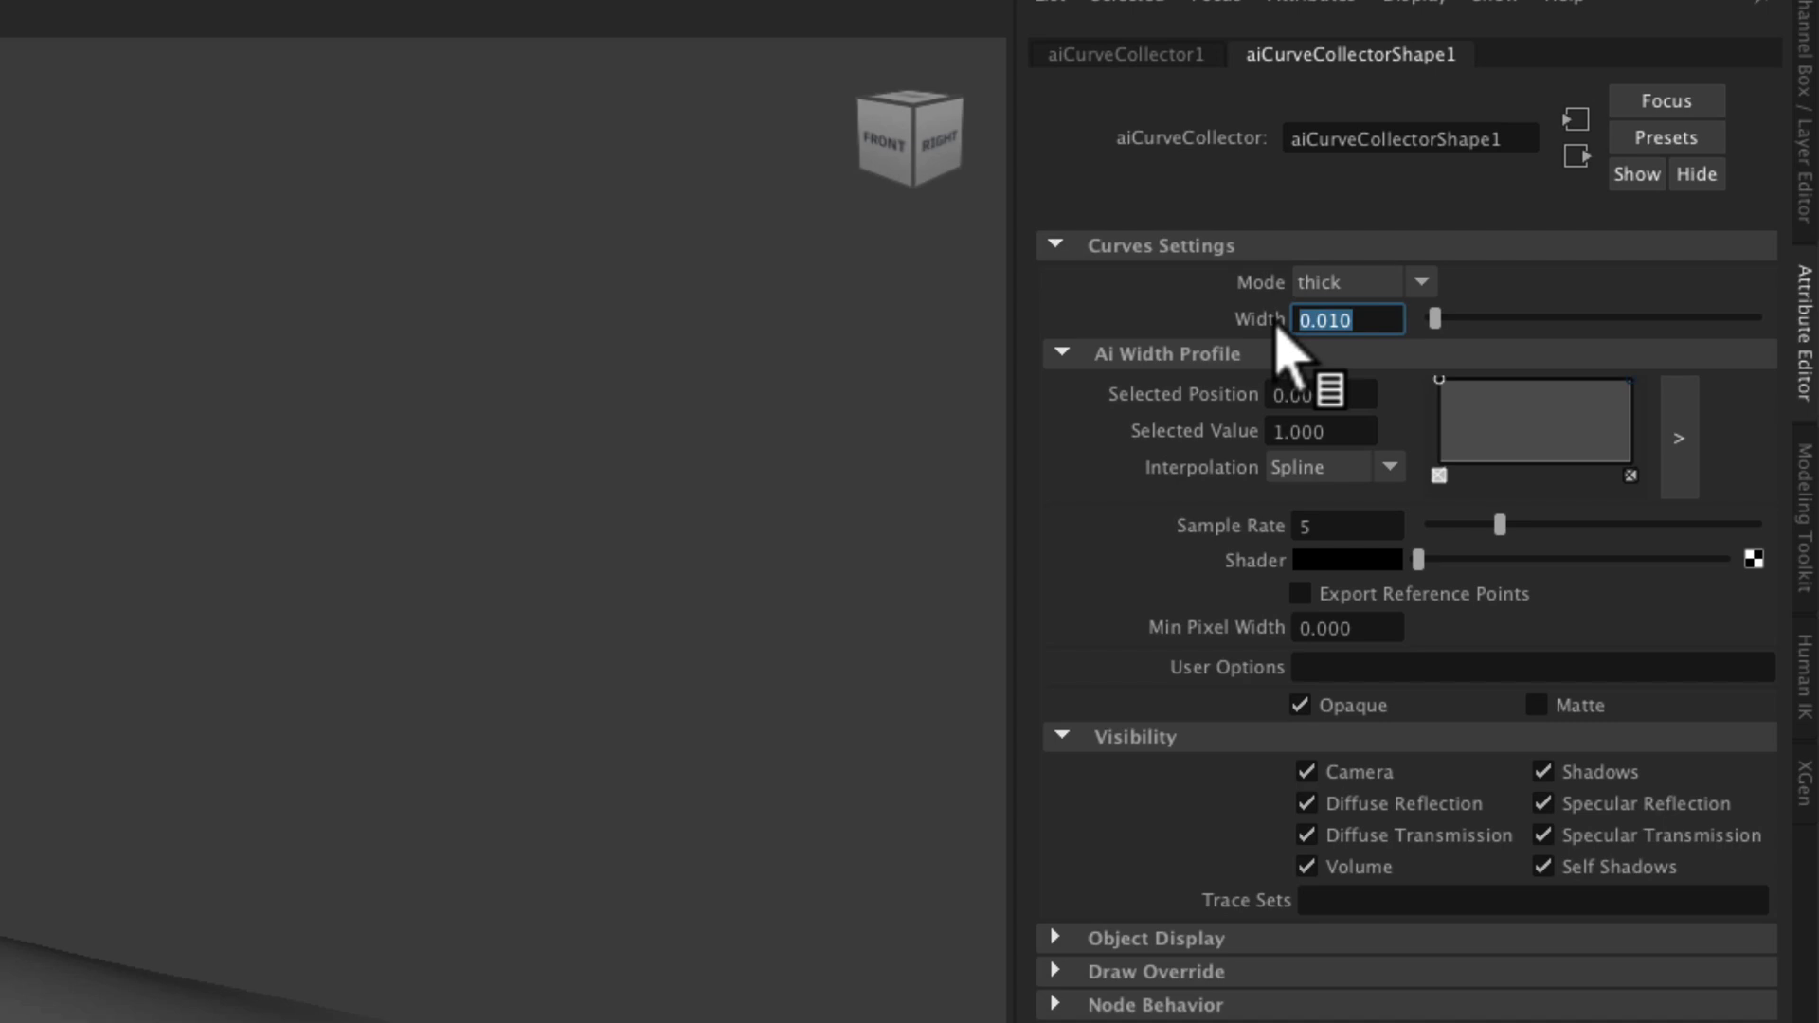
key(Return)
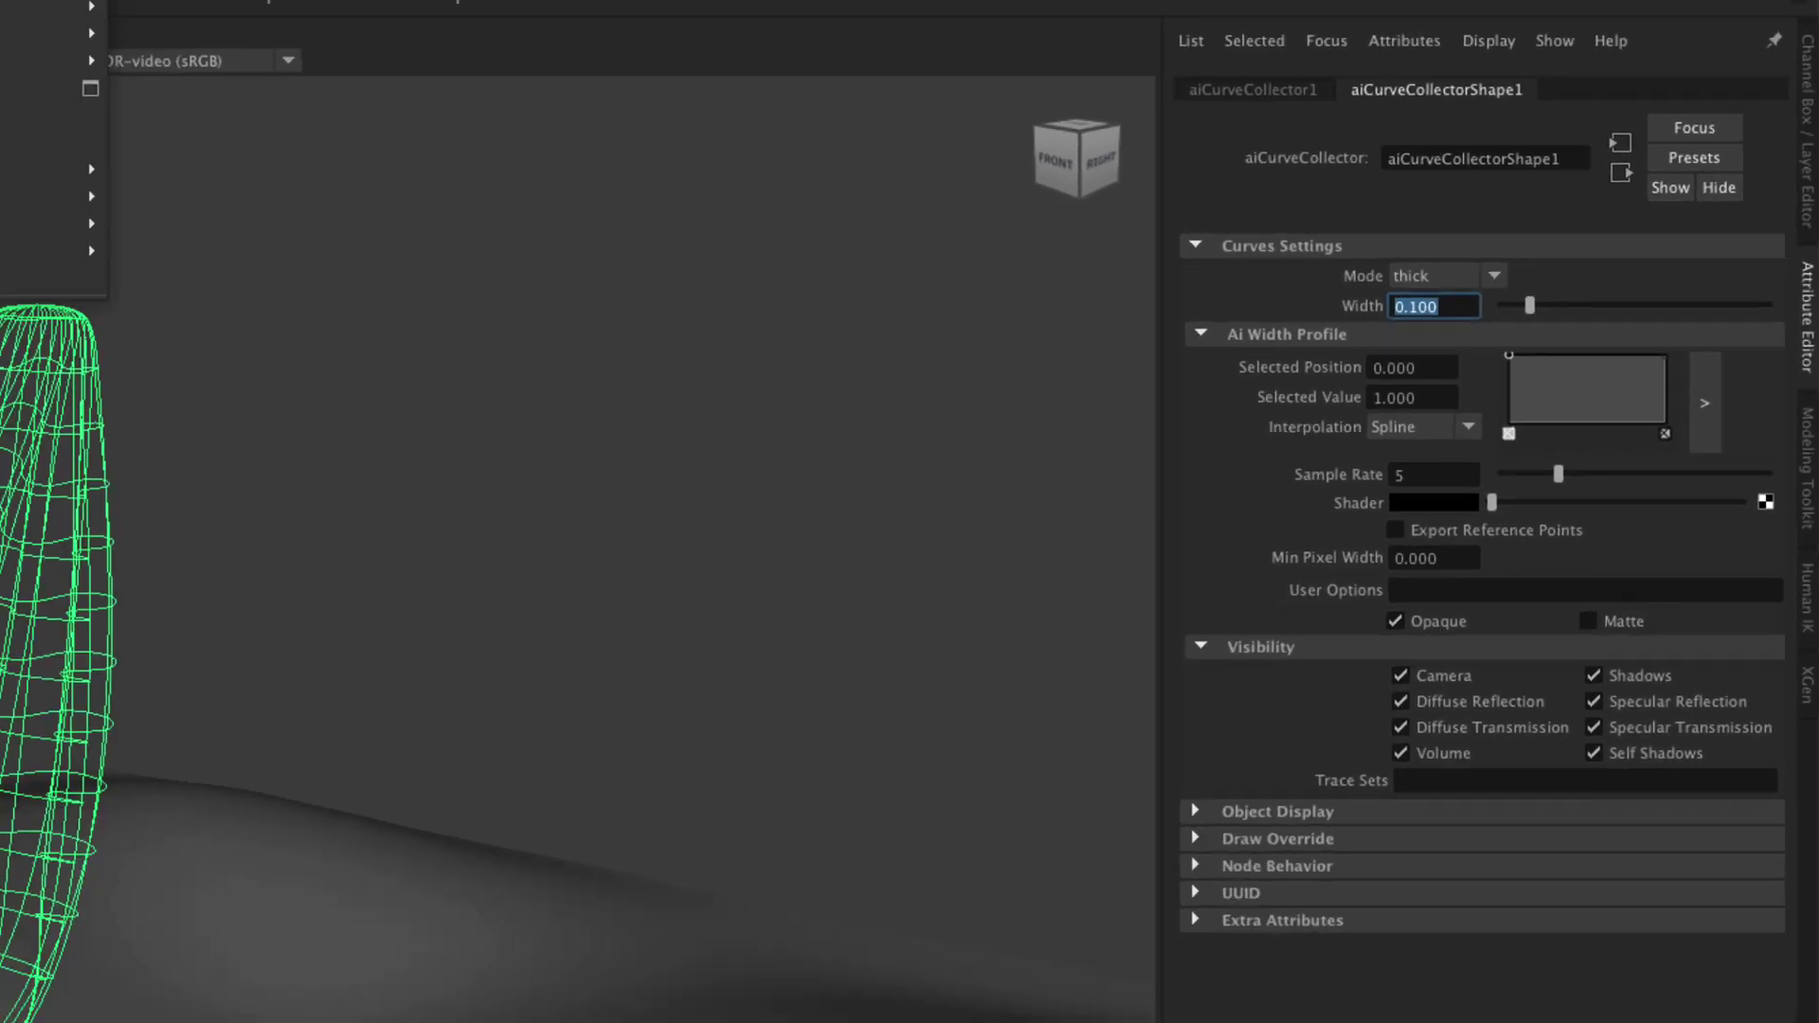
Step: Start an Arnold RenderView IPR render and adjust the Ai Width Profile along each curve
click(778, 47)
click(818, 85)
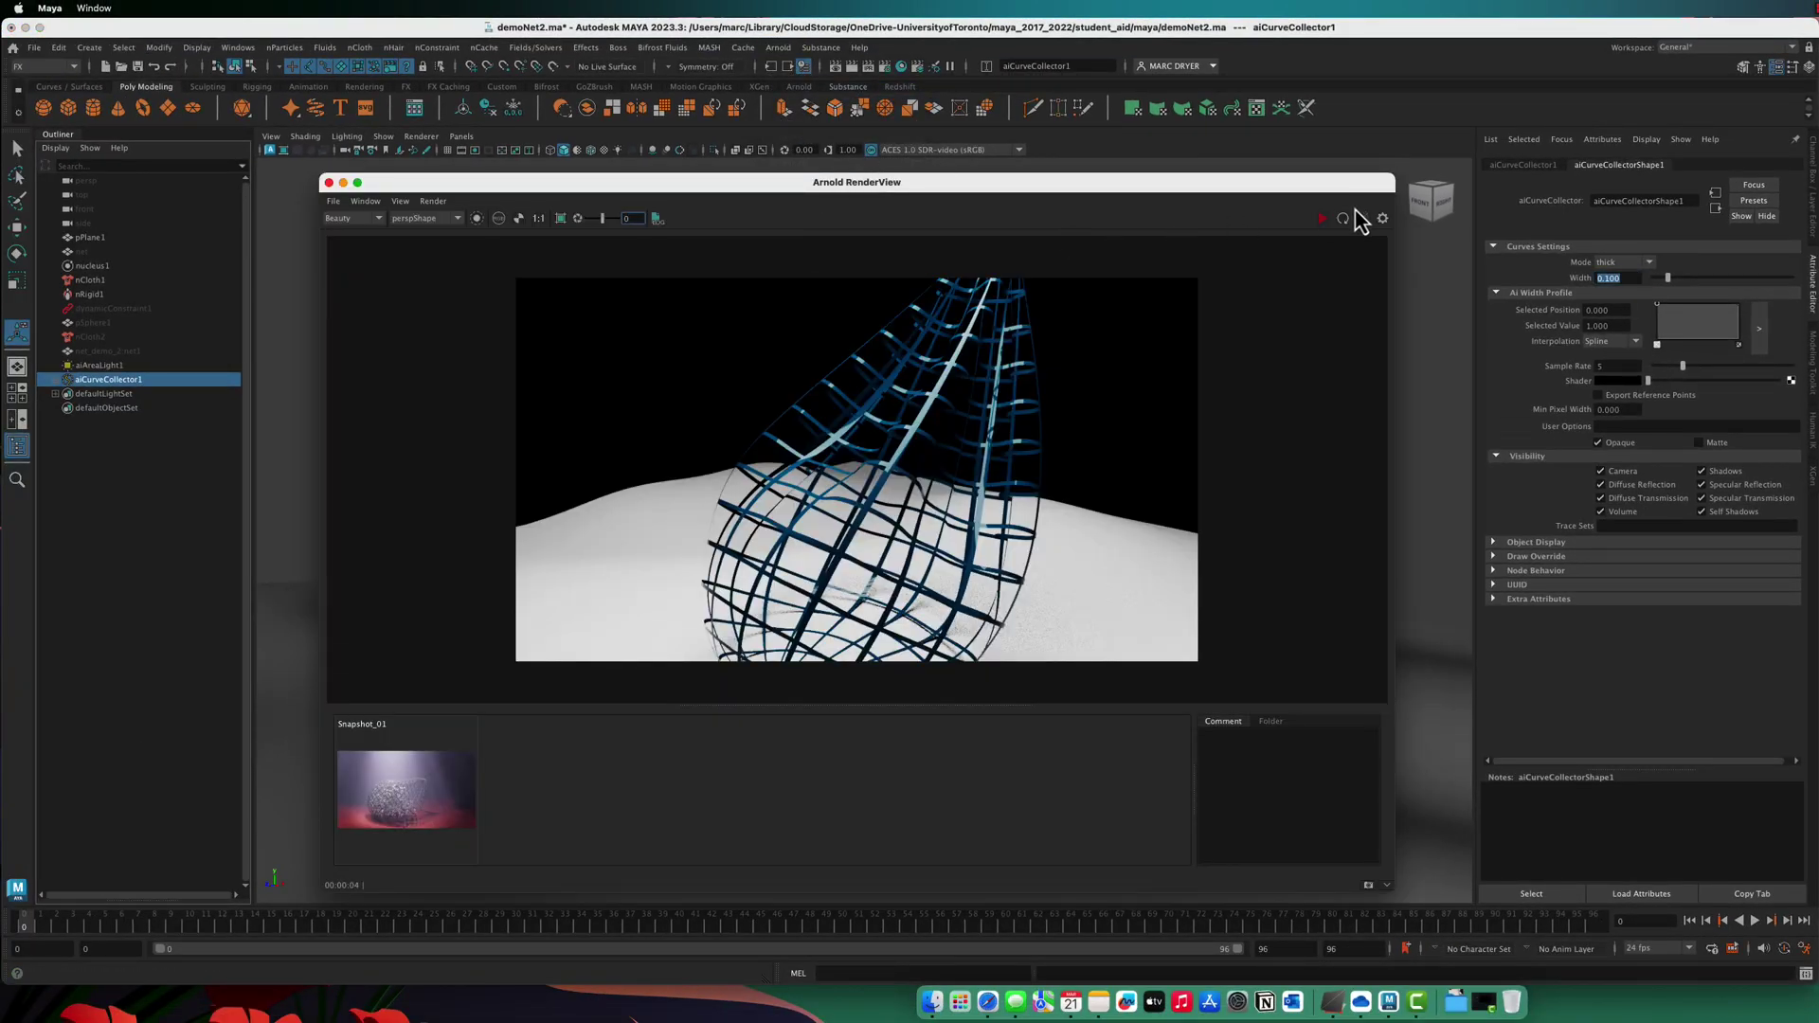
click(1322, 220)
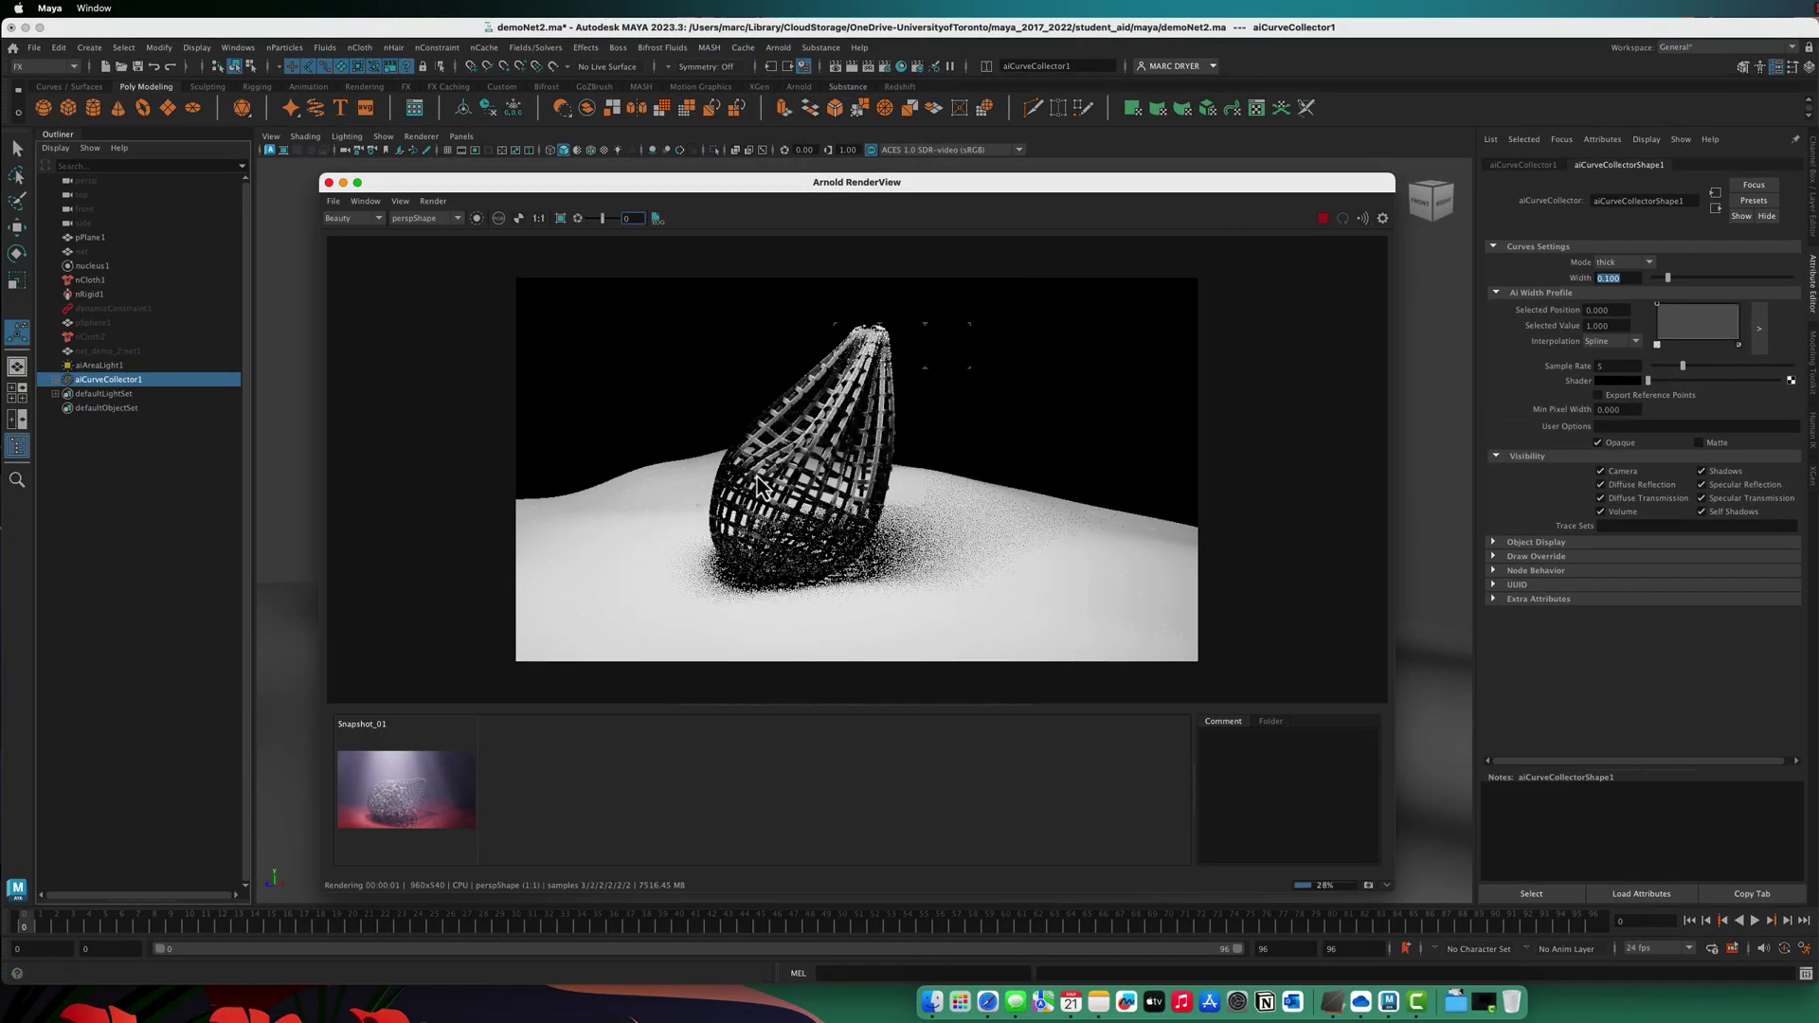
drag(864, 192, 1247, 204)
alt+right_drag(601, 410, 1196, 414)
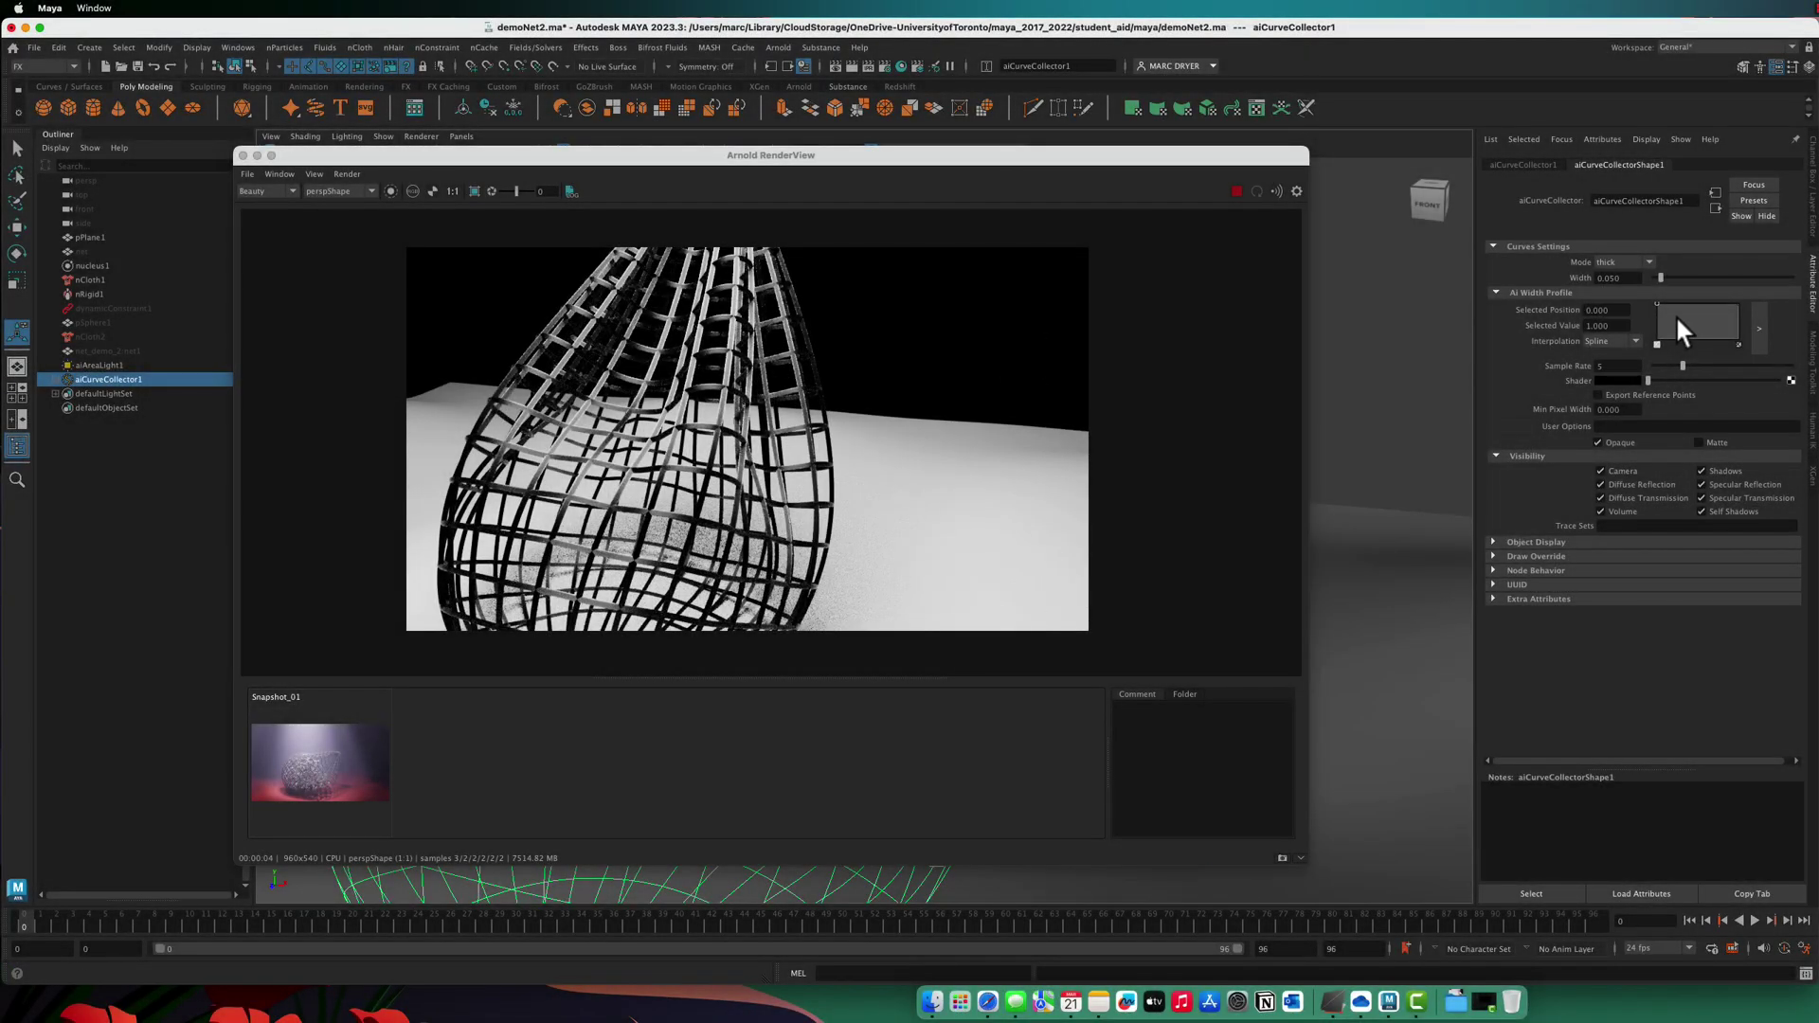
drag(1658, 313, 1691, 328)
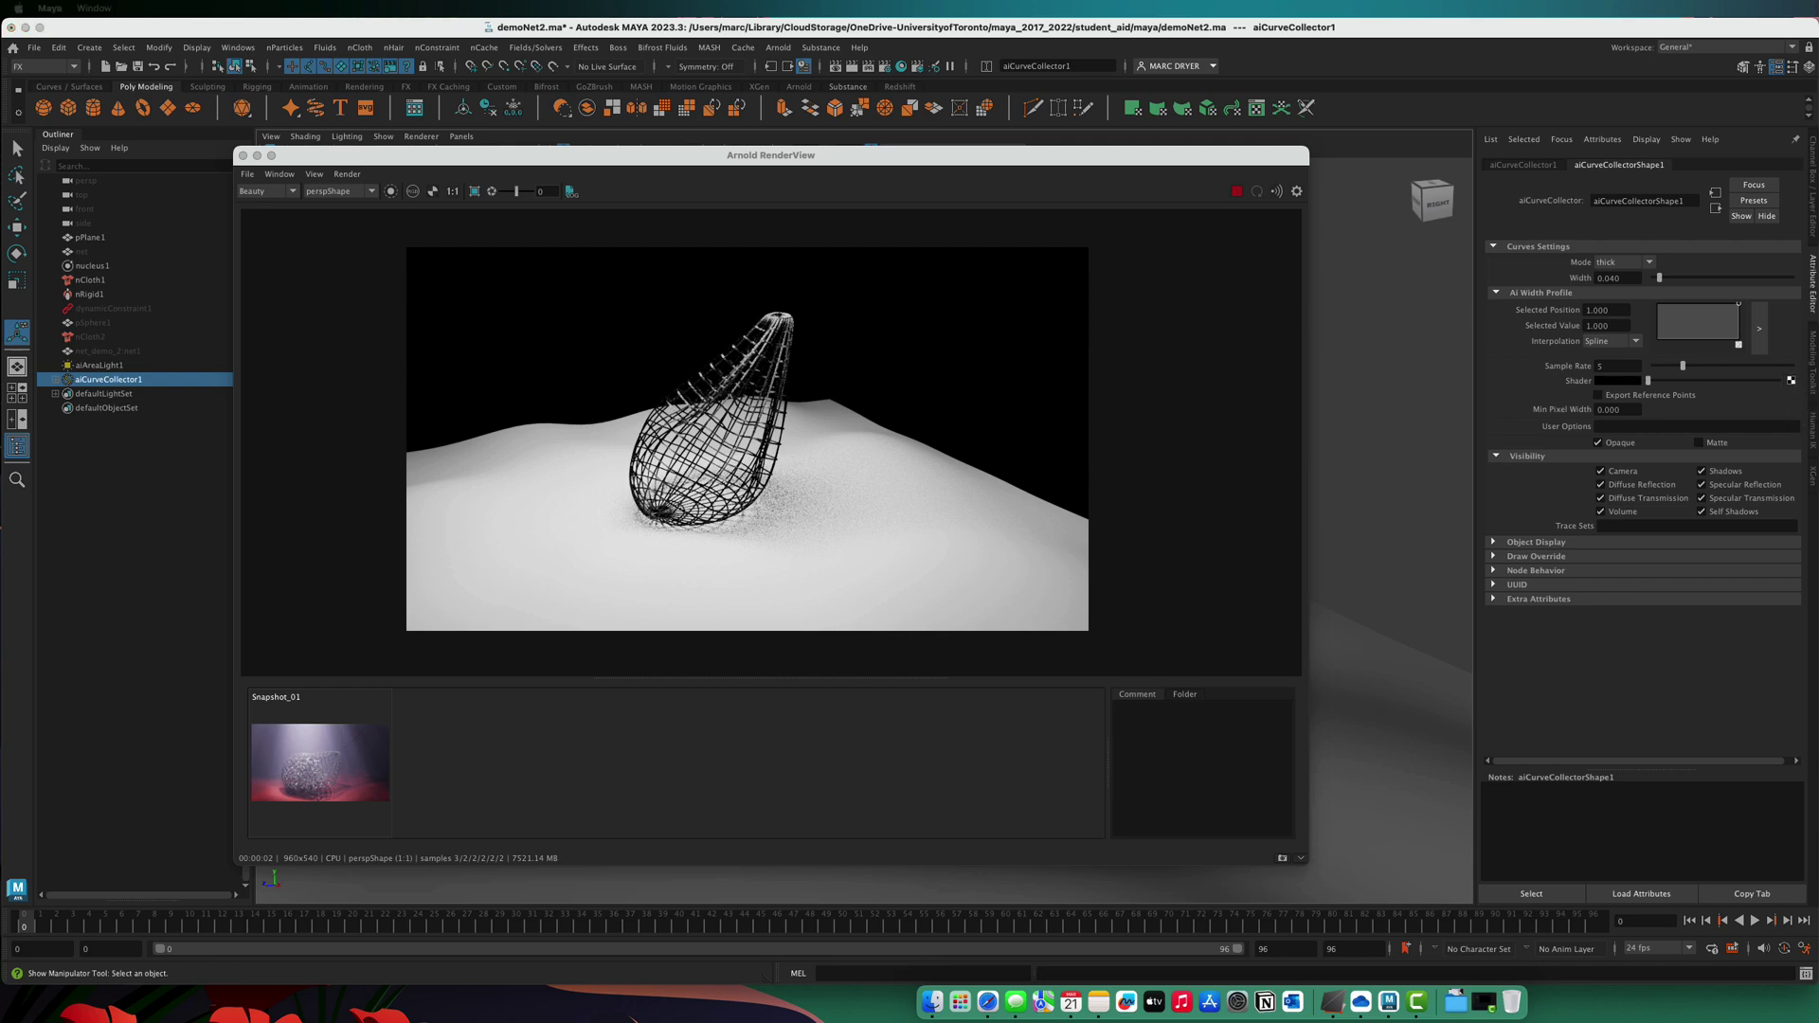
Step: Assign a new aiStandardSurface shader to the curve collector and apply the Plastic preset
click(1791, 380)
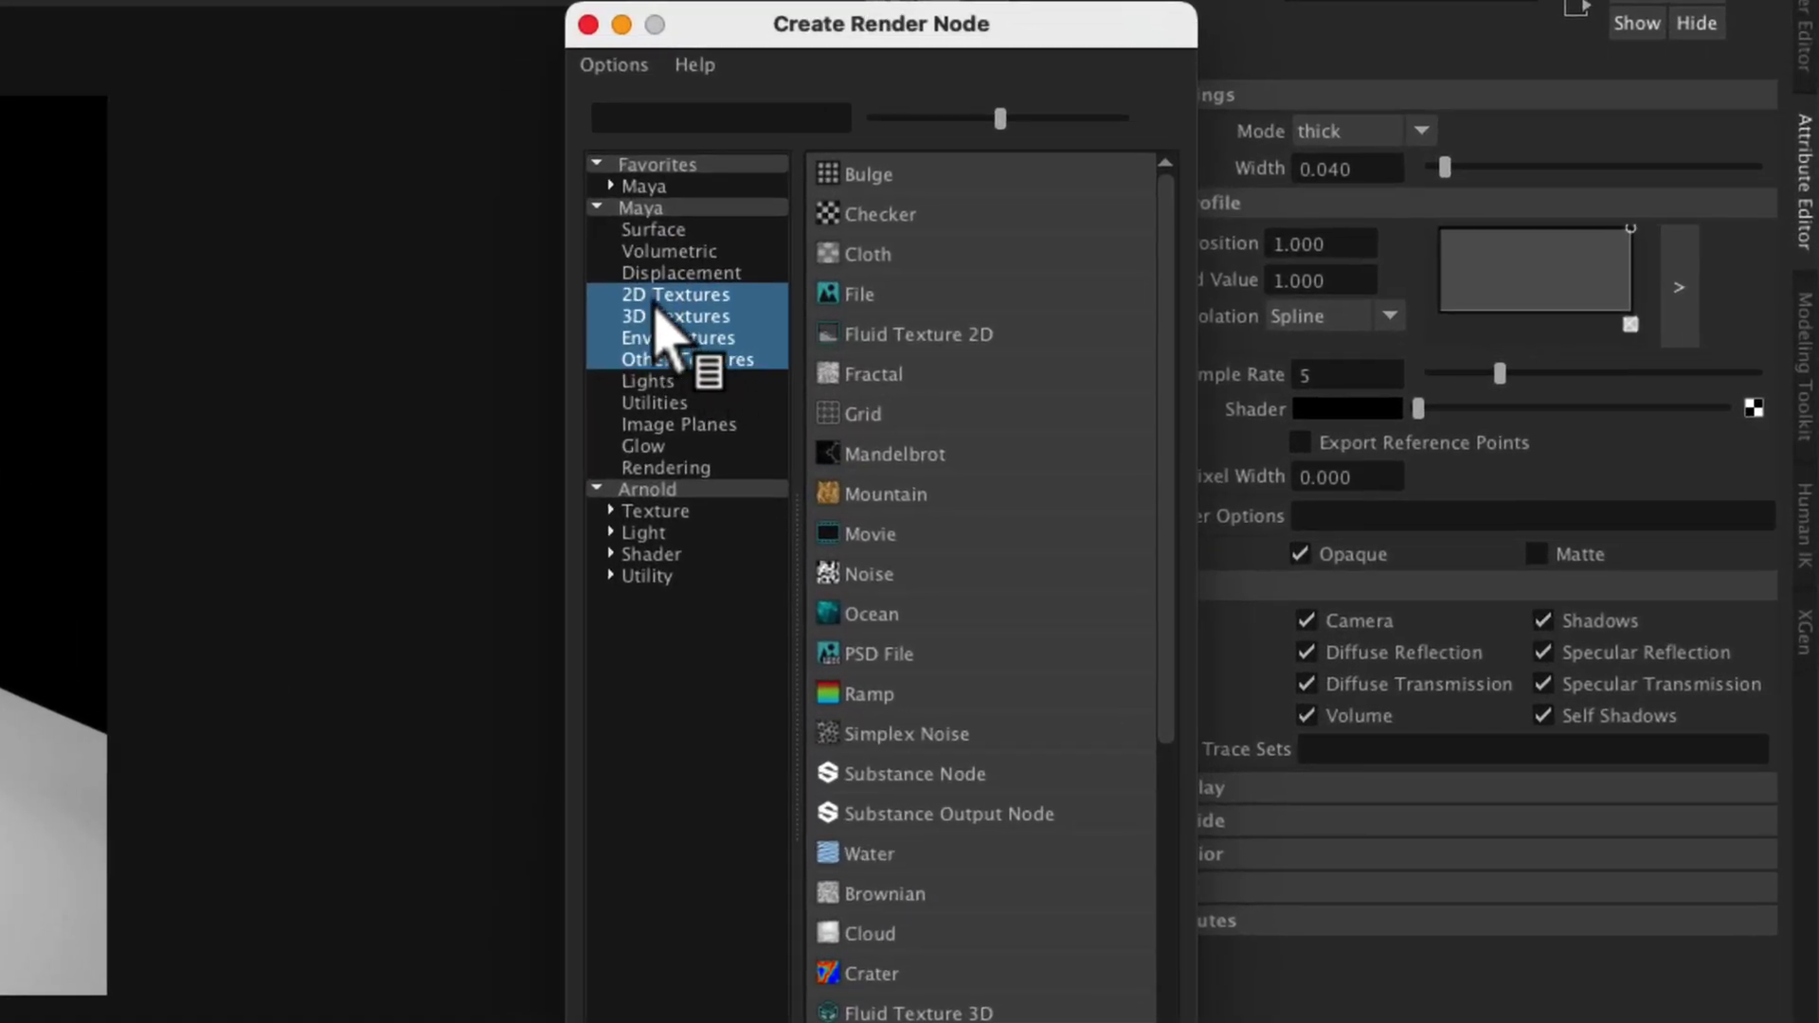
click(689, 557)
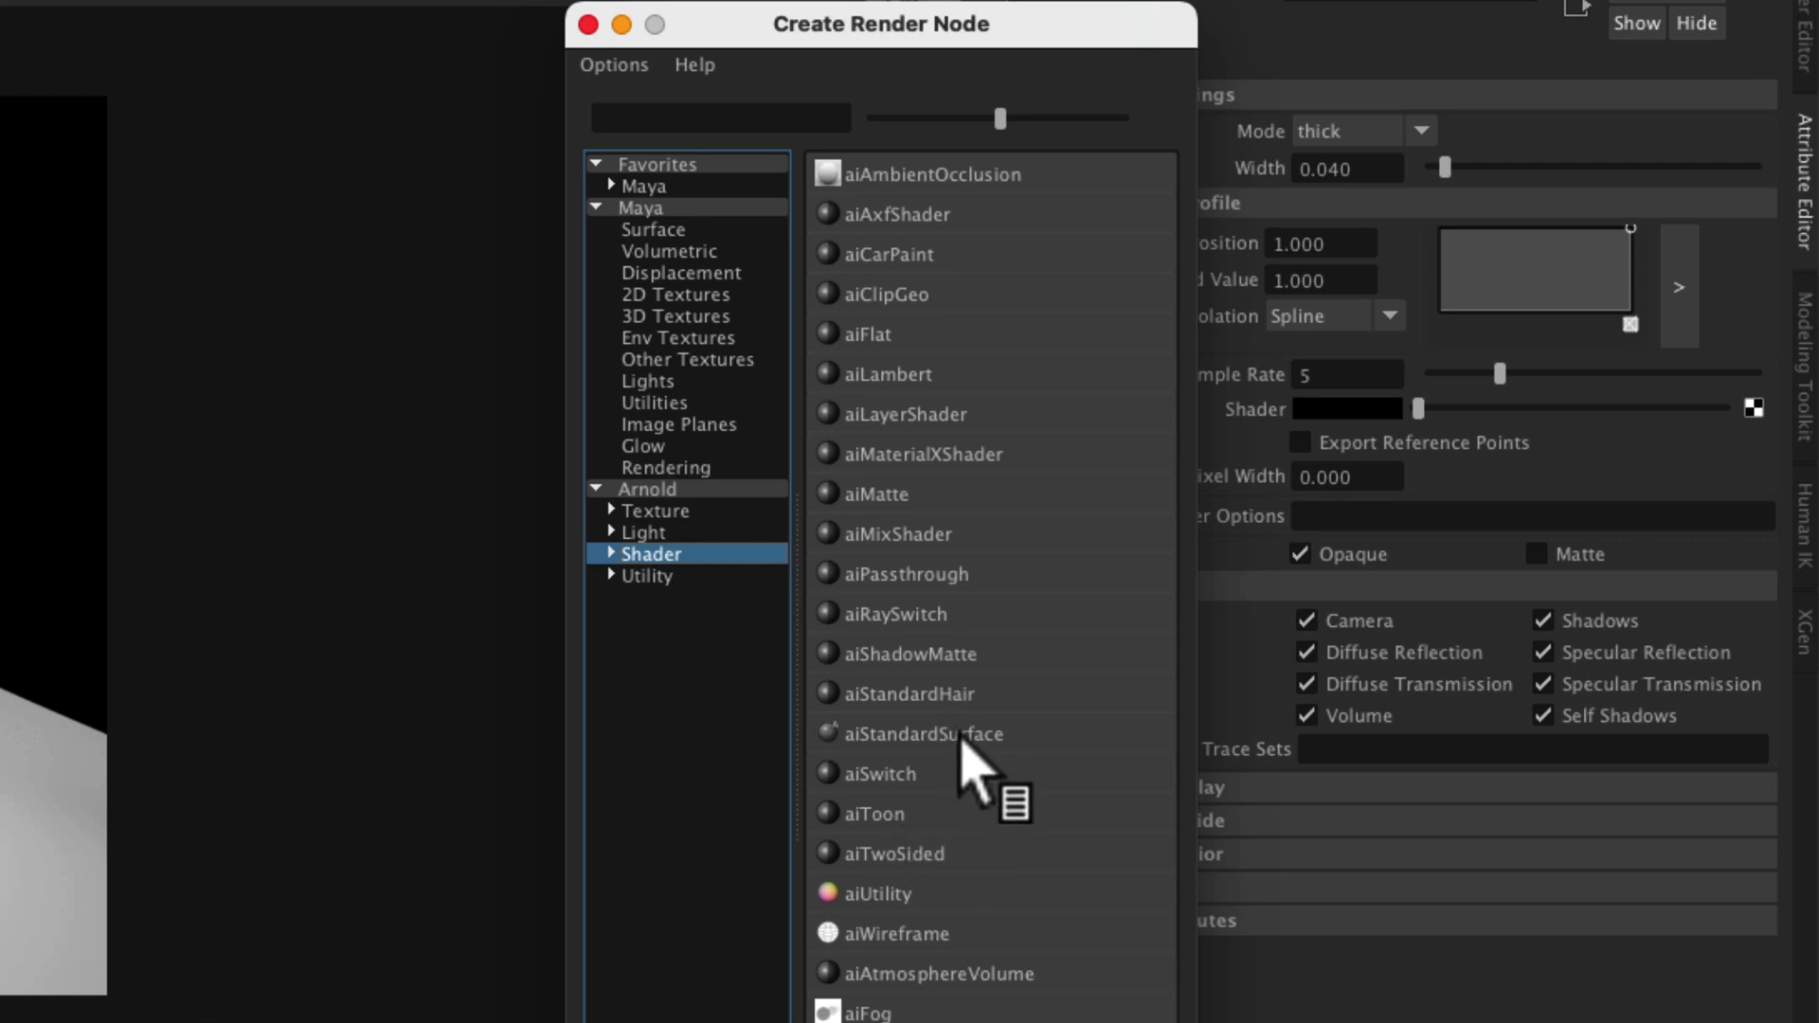
click(962, 735)
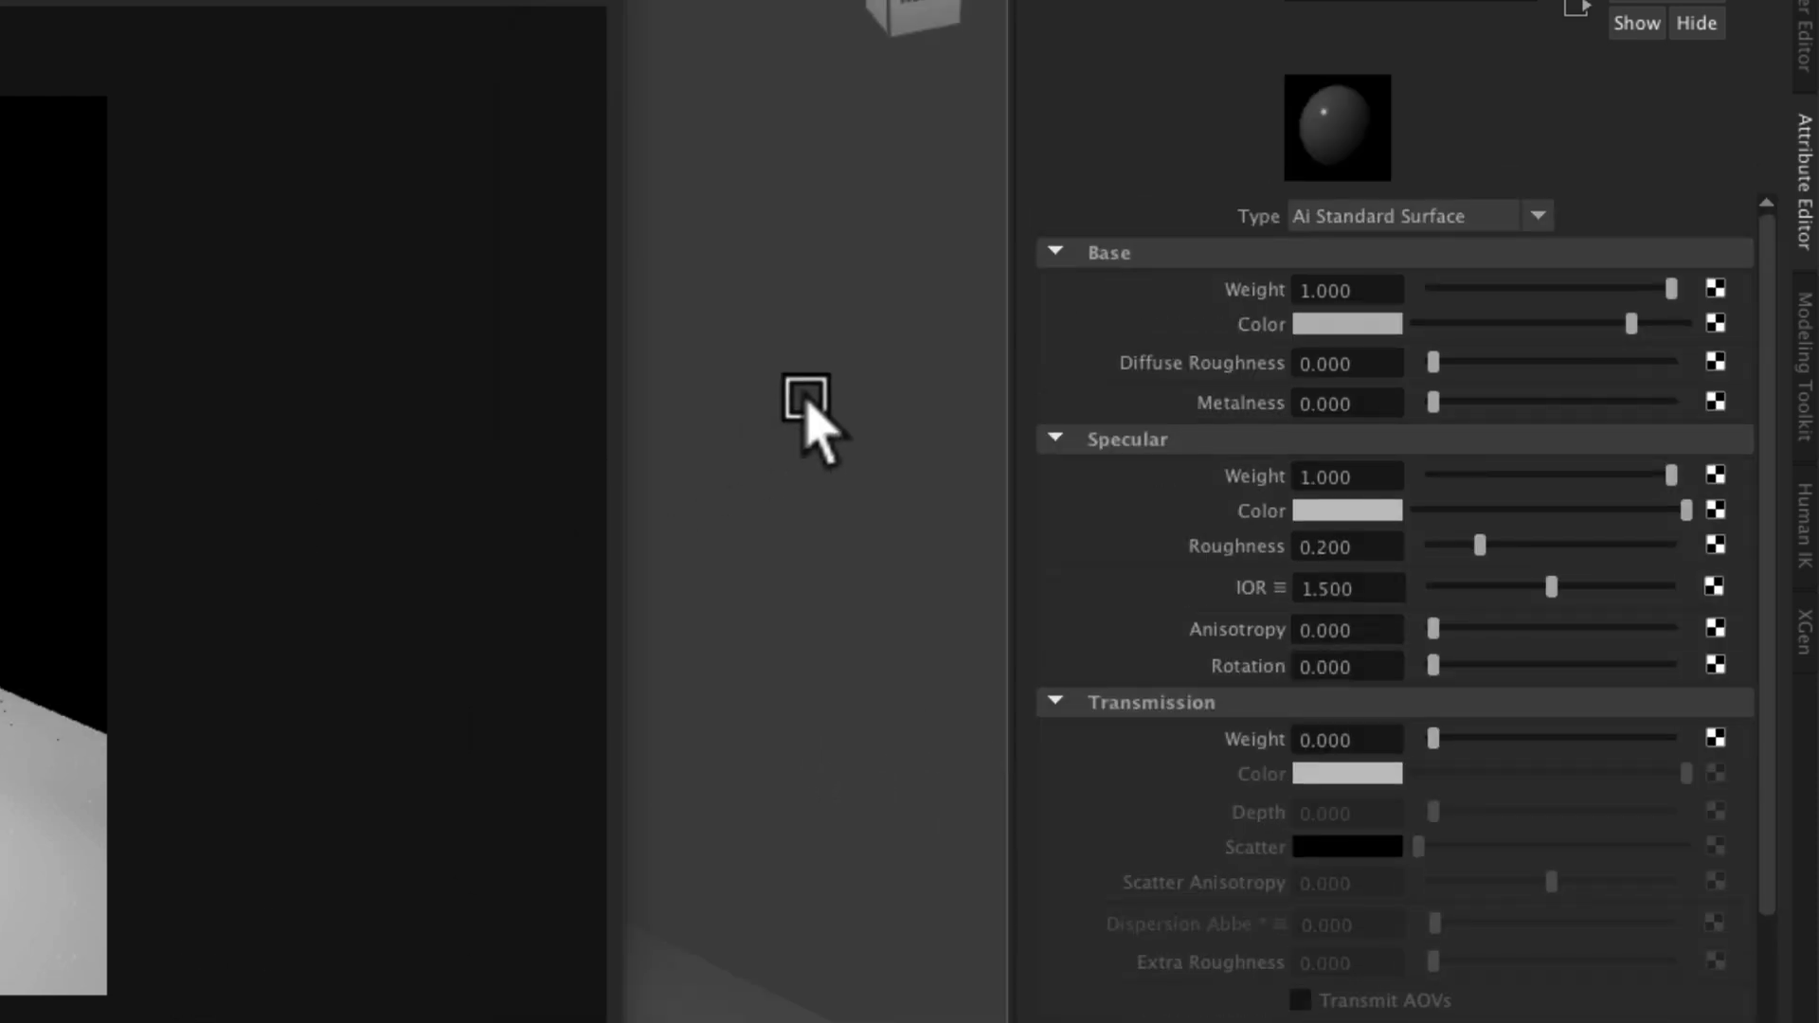
click(1638, 7)
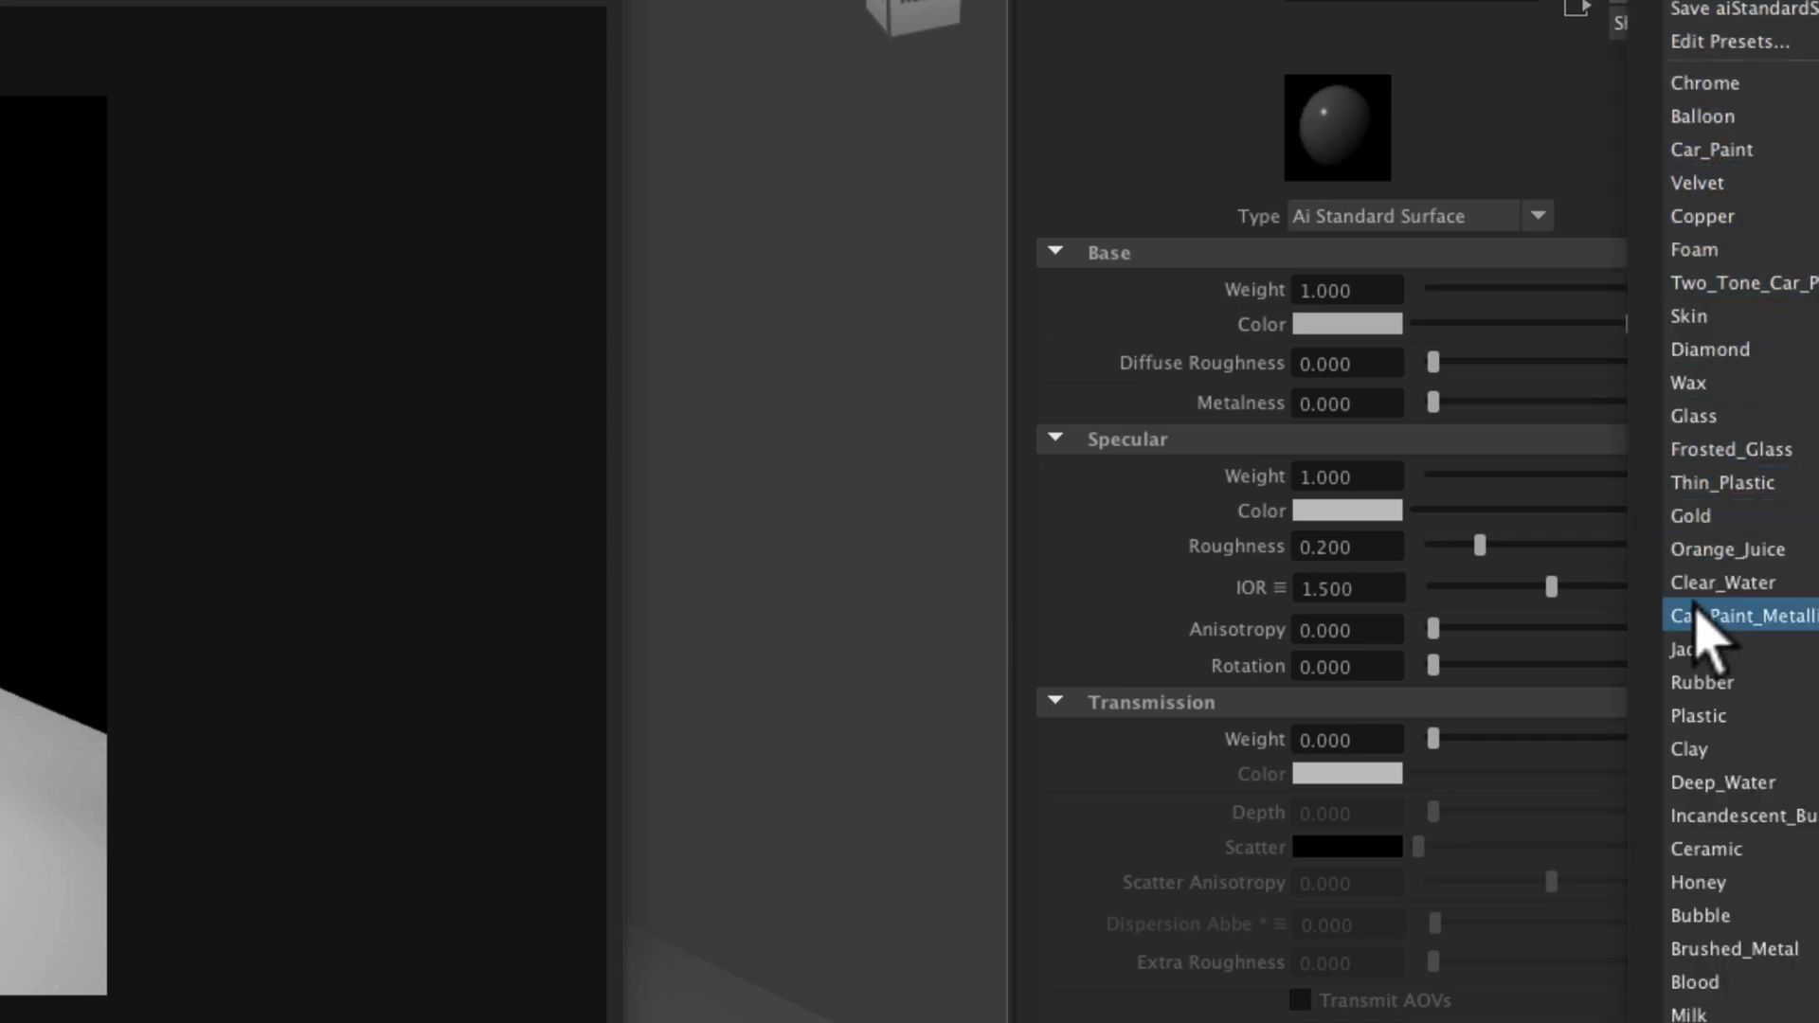
click(1699, 716)
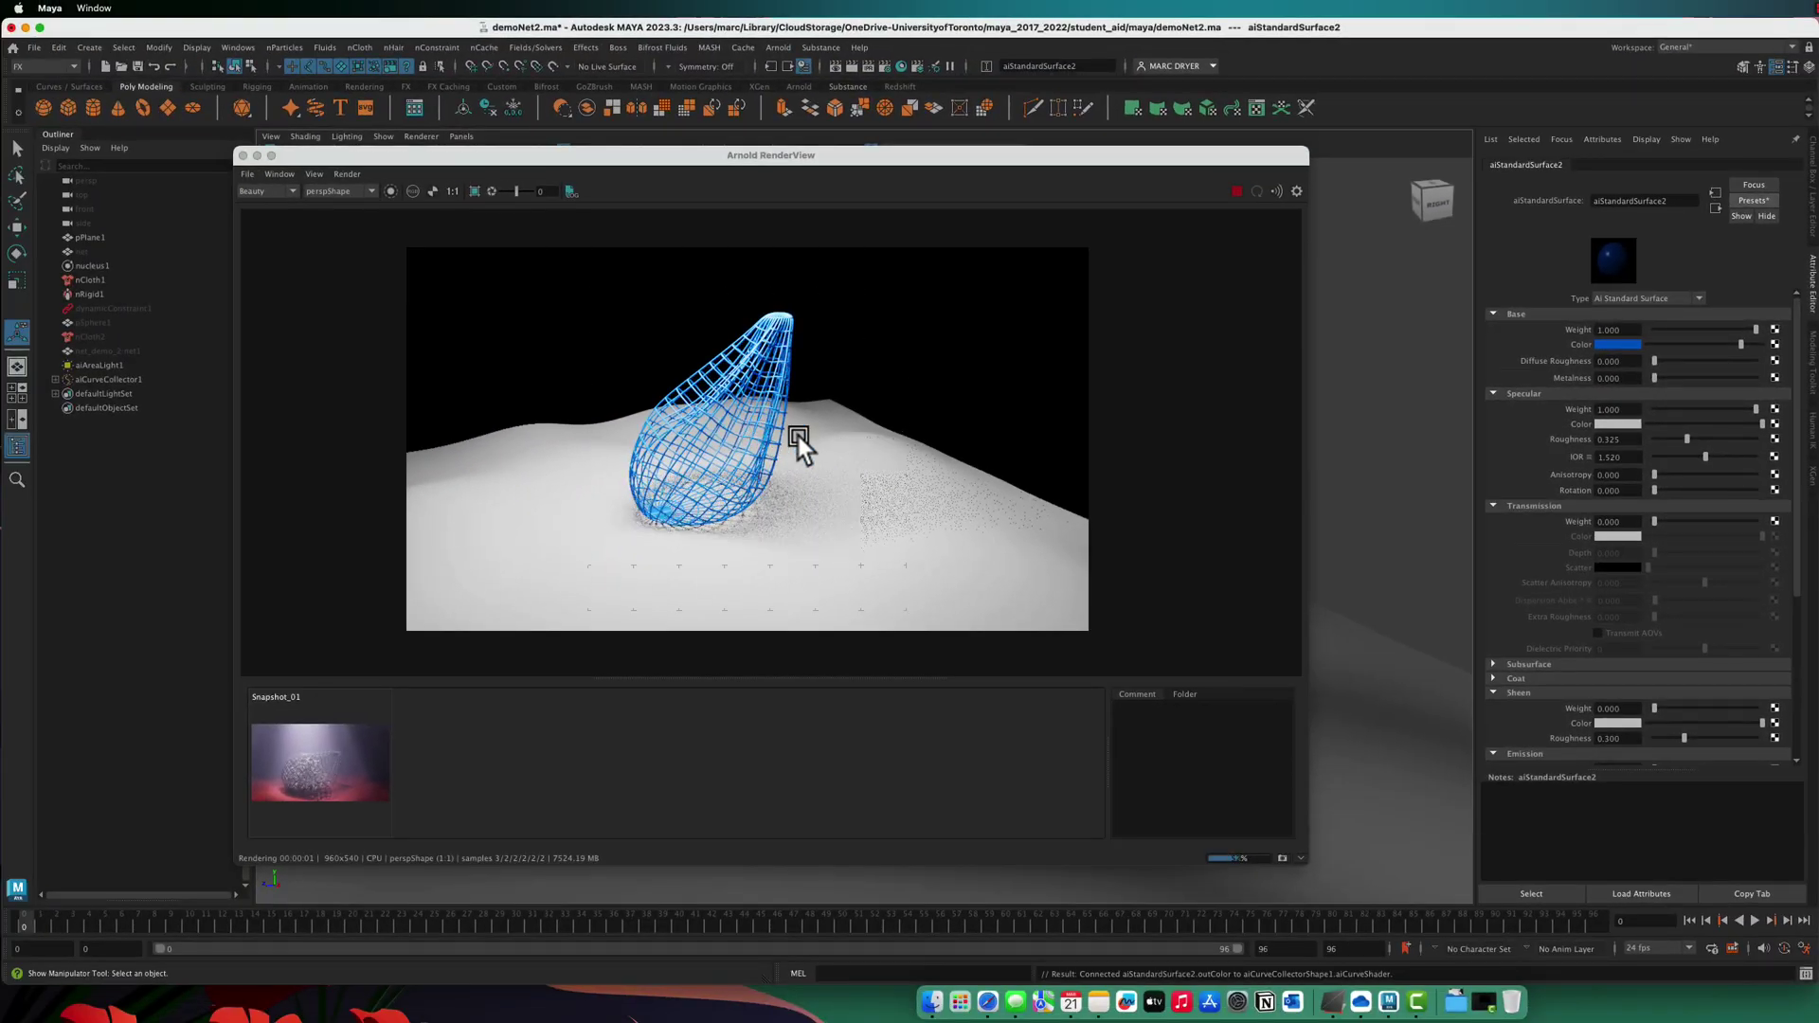
Step: Darken aiStandardSurface2's base colour to a deep navy blue, value about 0.087
alt+right_drag(1311, 427, 1674, 425)
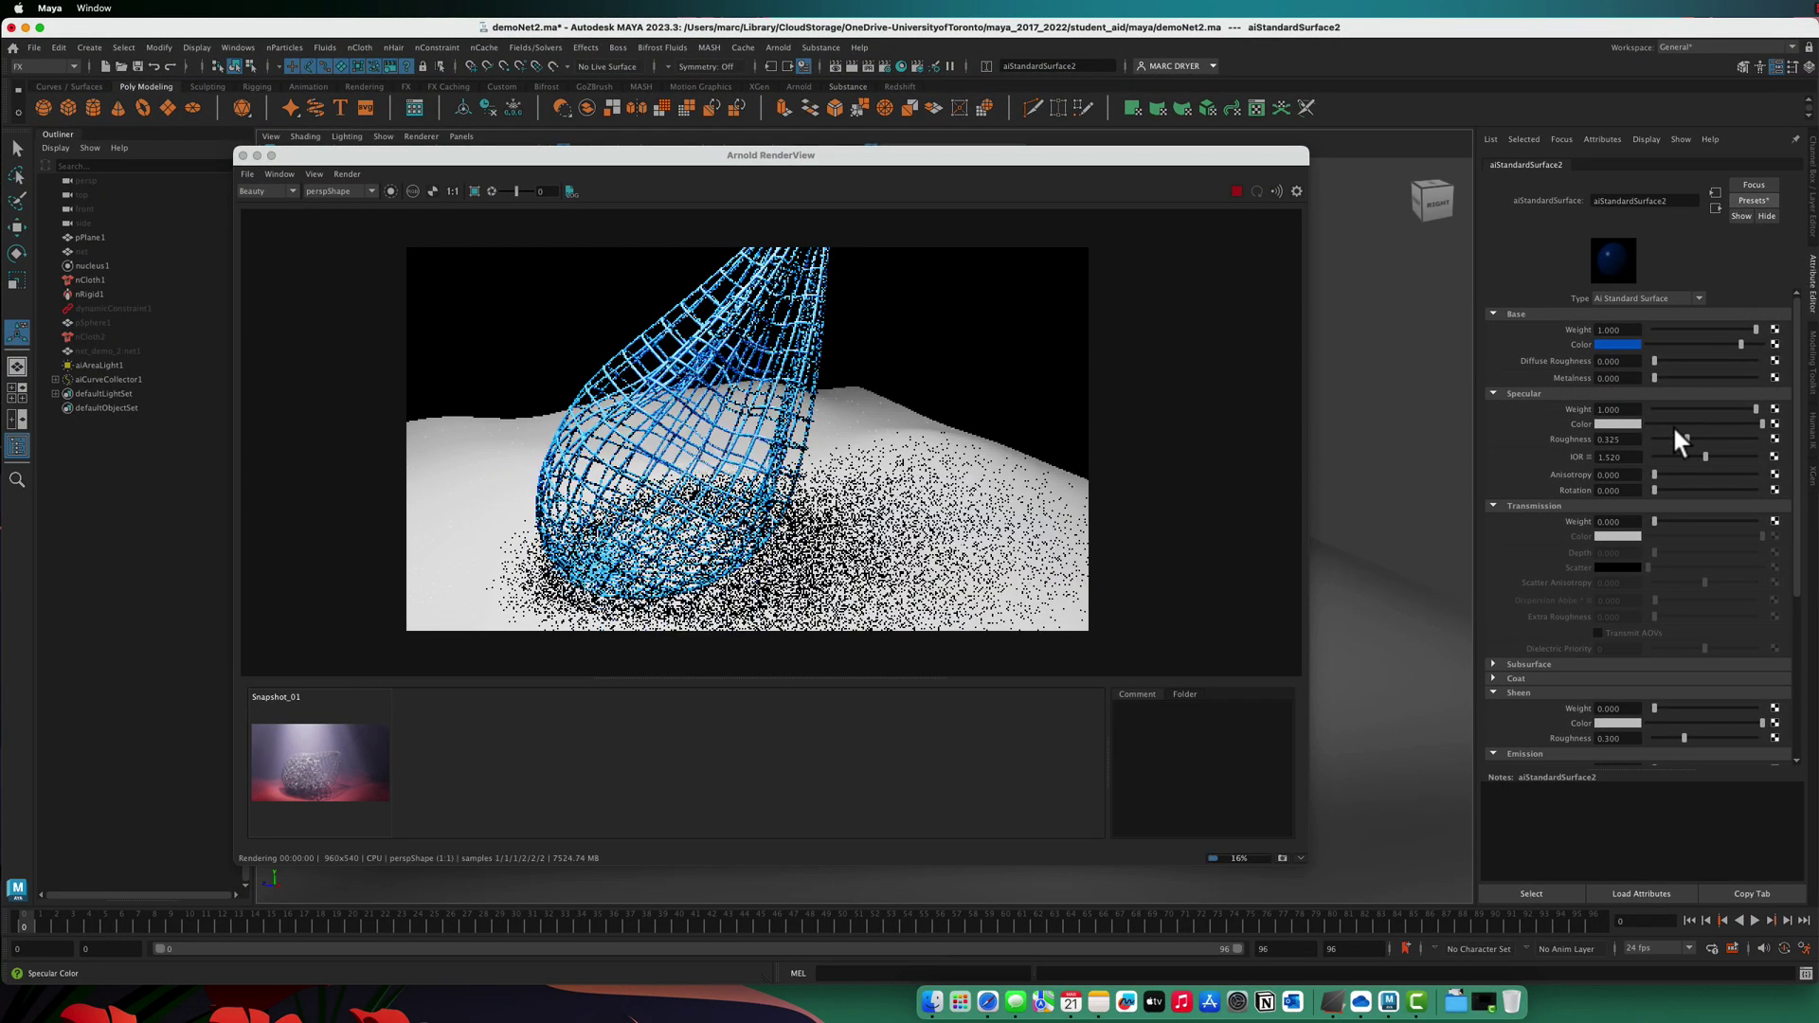
click(1618, 344)
drag(1626, 417, 1594, 434)
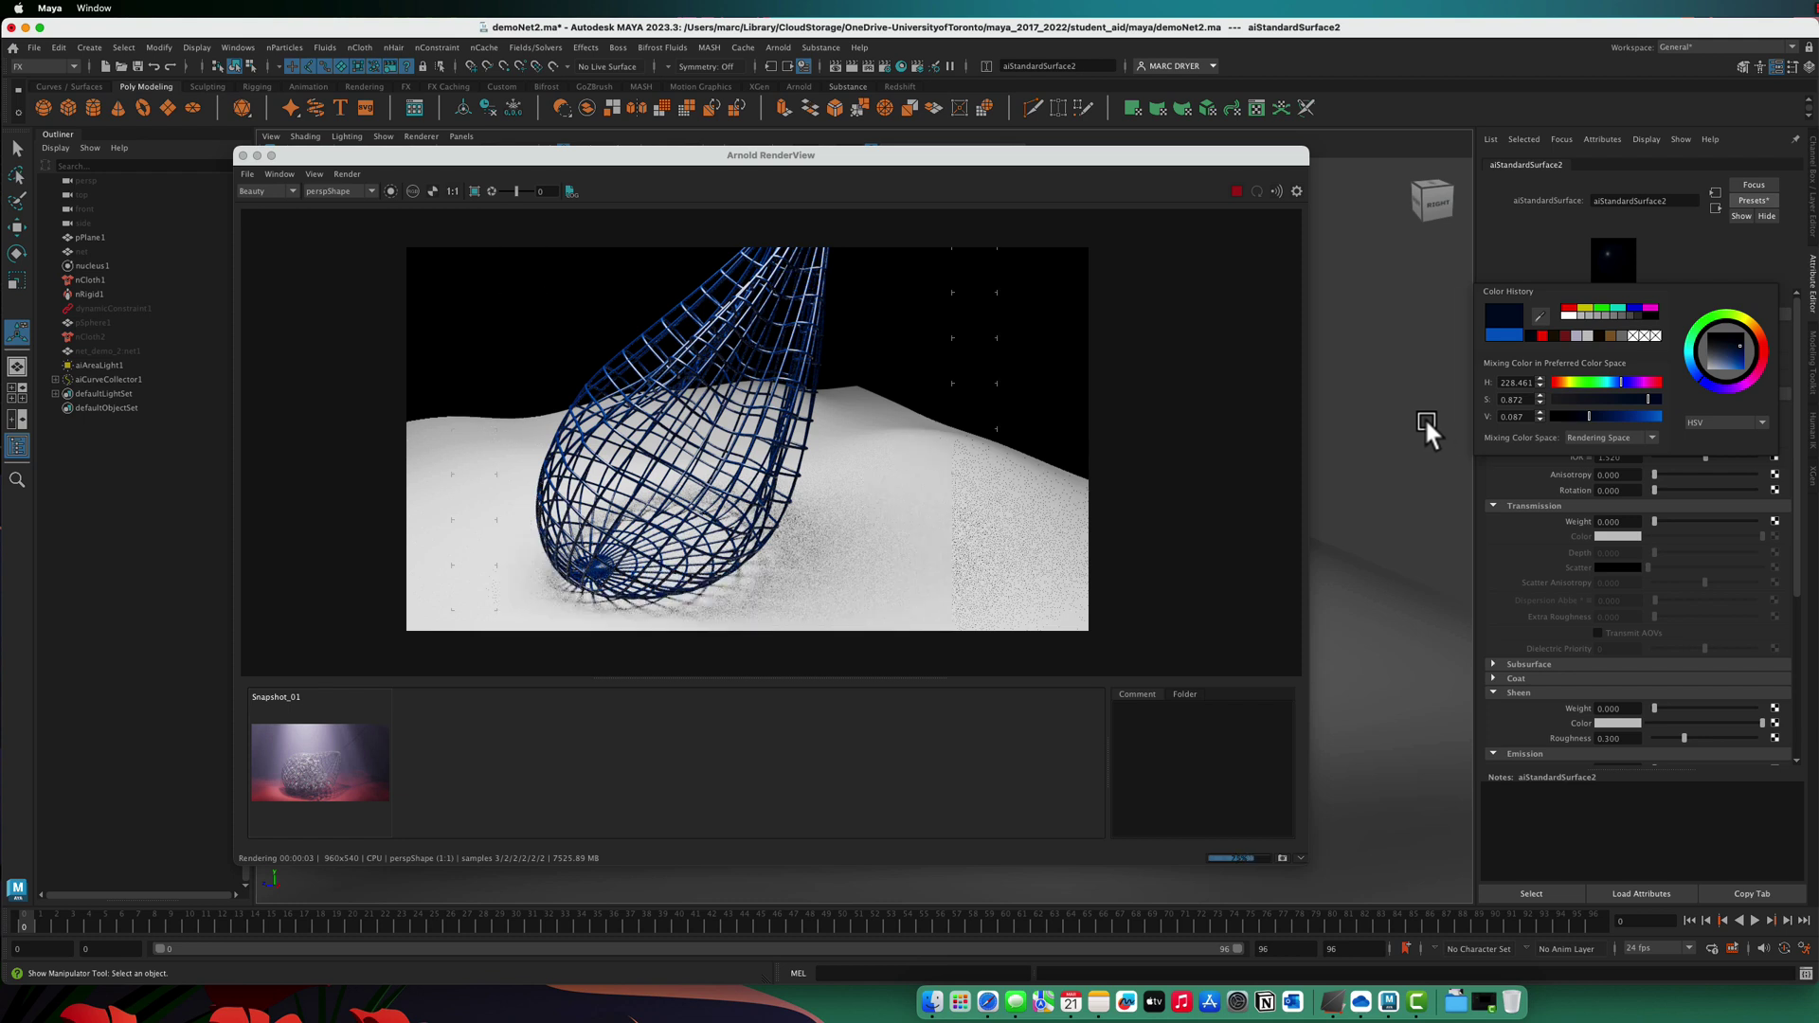
click(1742, 201)
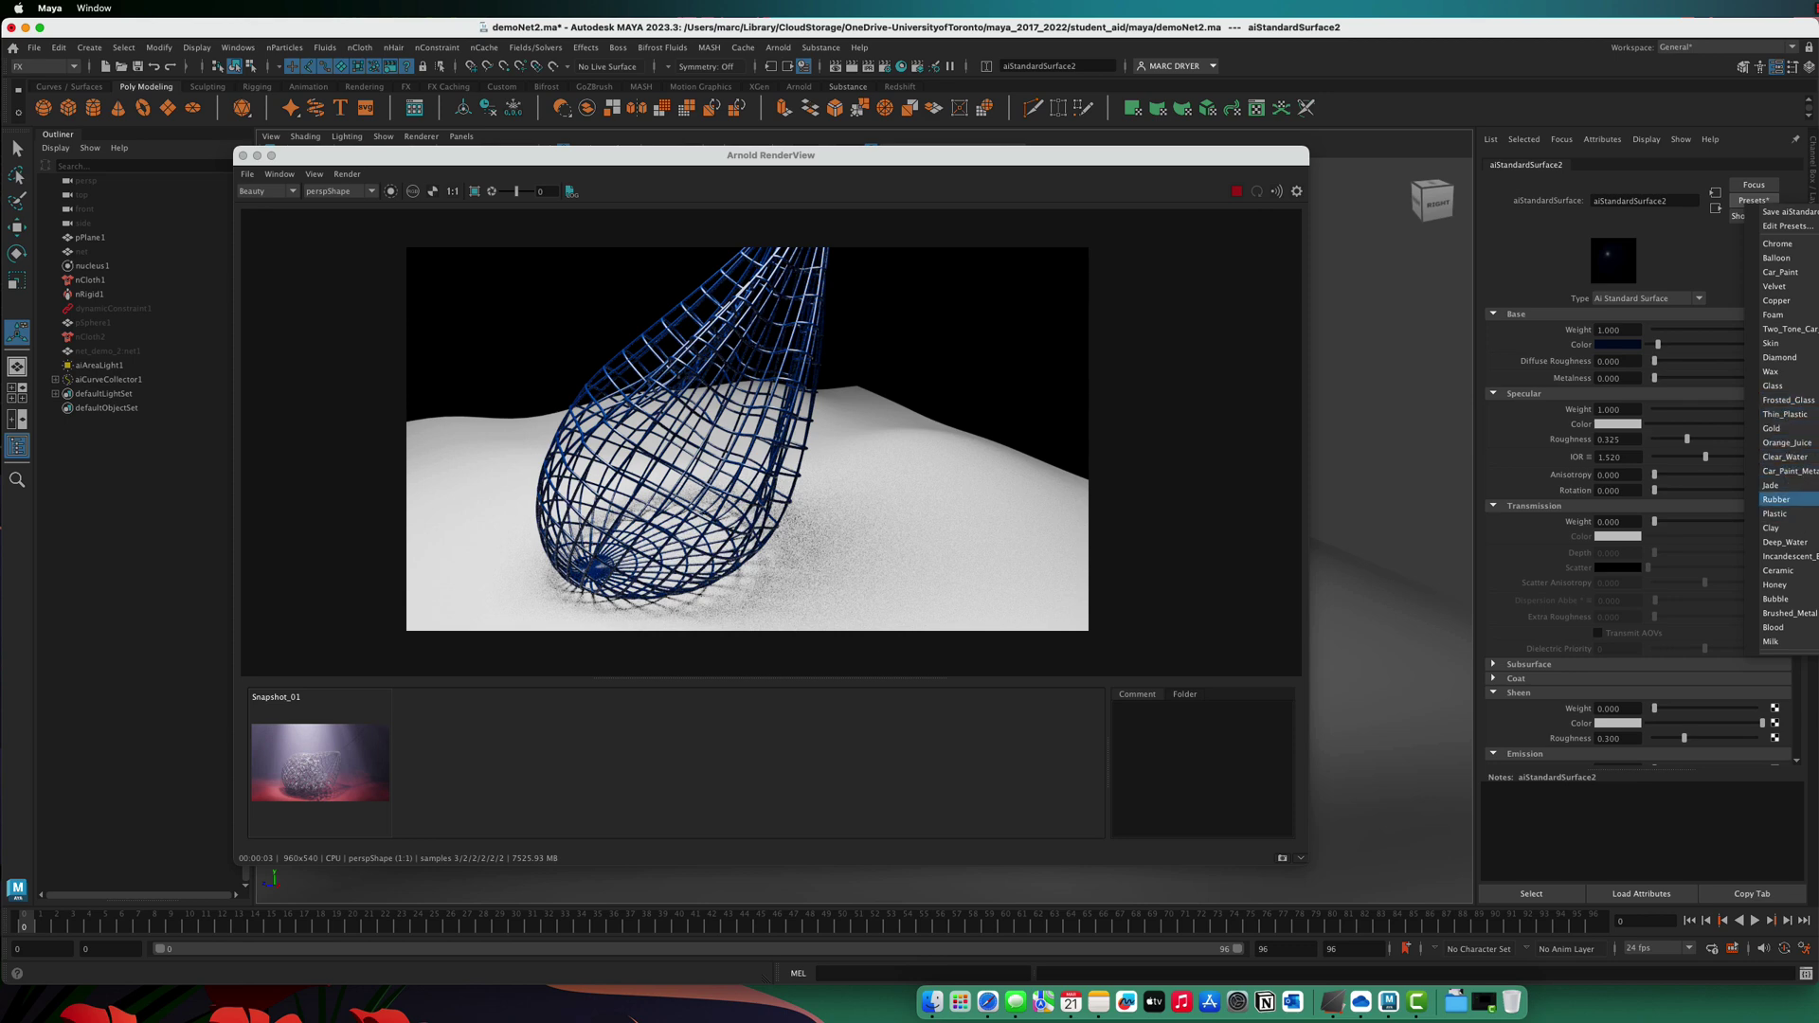
Step: Apply the Rubber preset with the earlier dark blue colour, tilt the view, and reselect aiCurveCollector1
click(1777, 500)
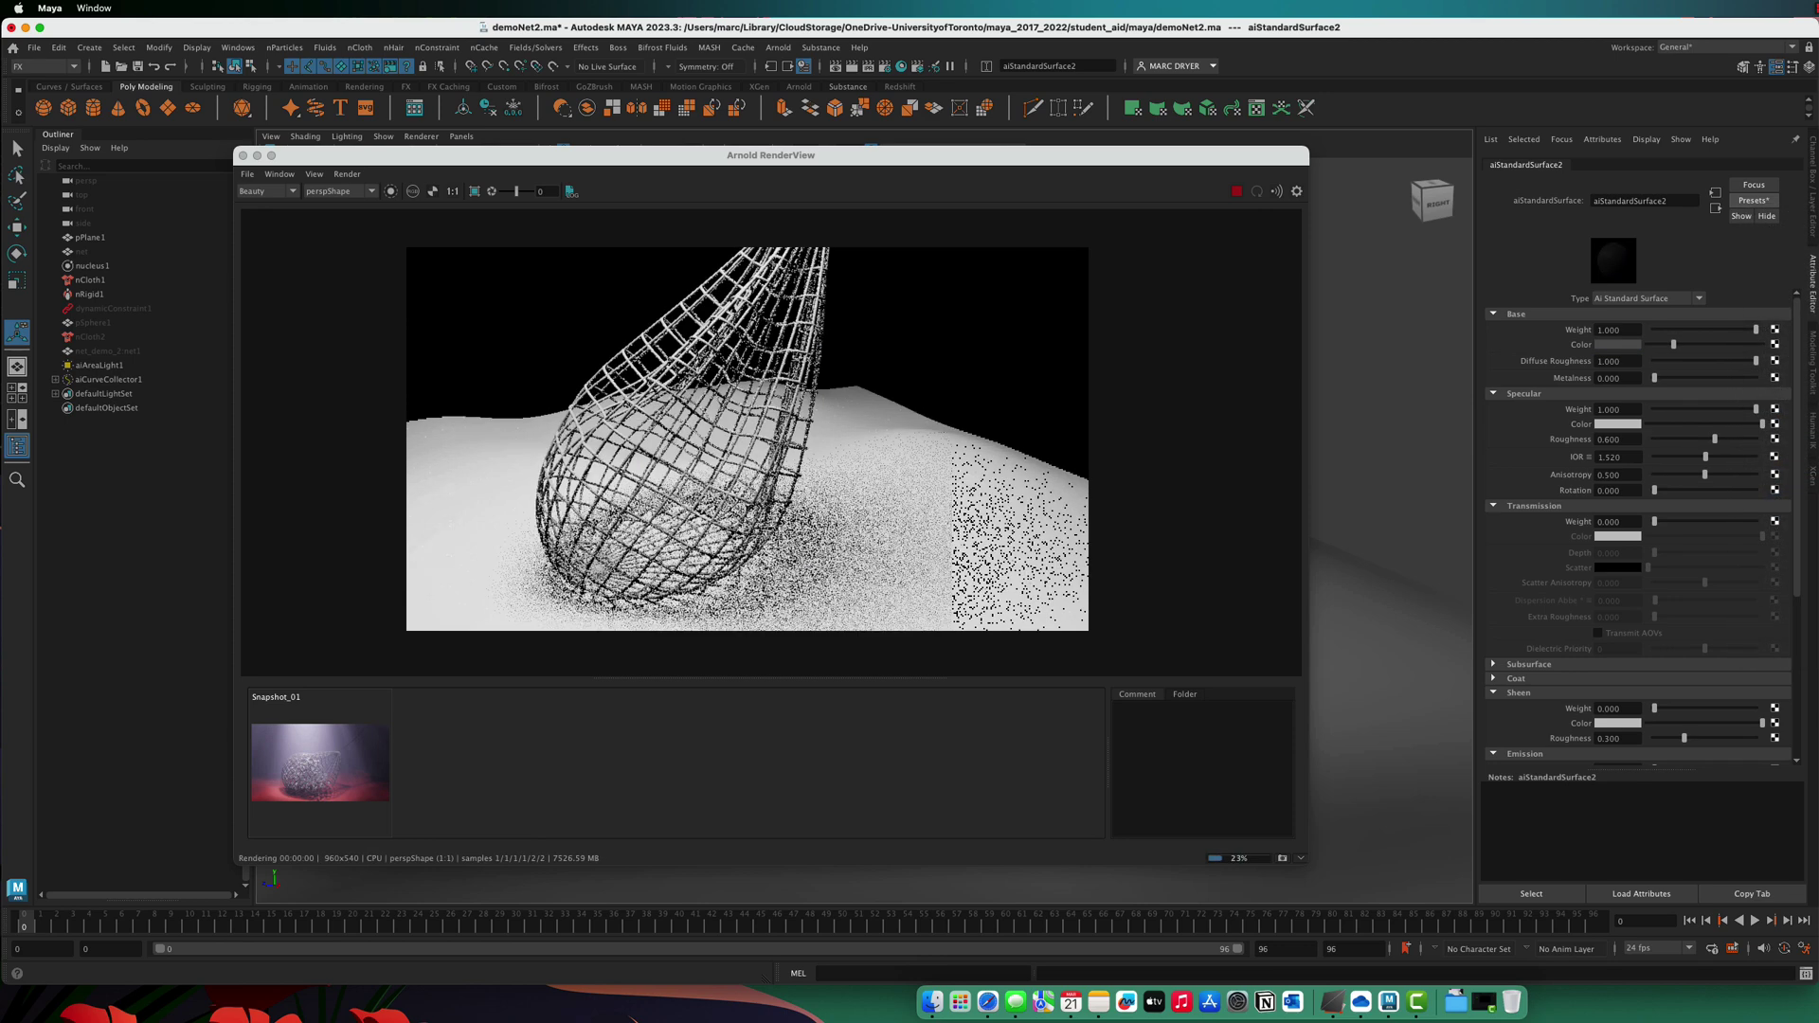
click(1632, 346)
click(1543, 337)
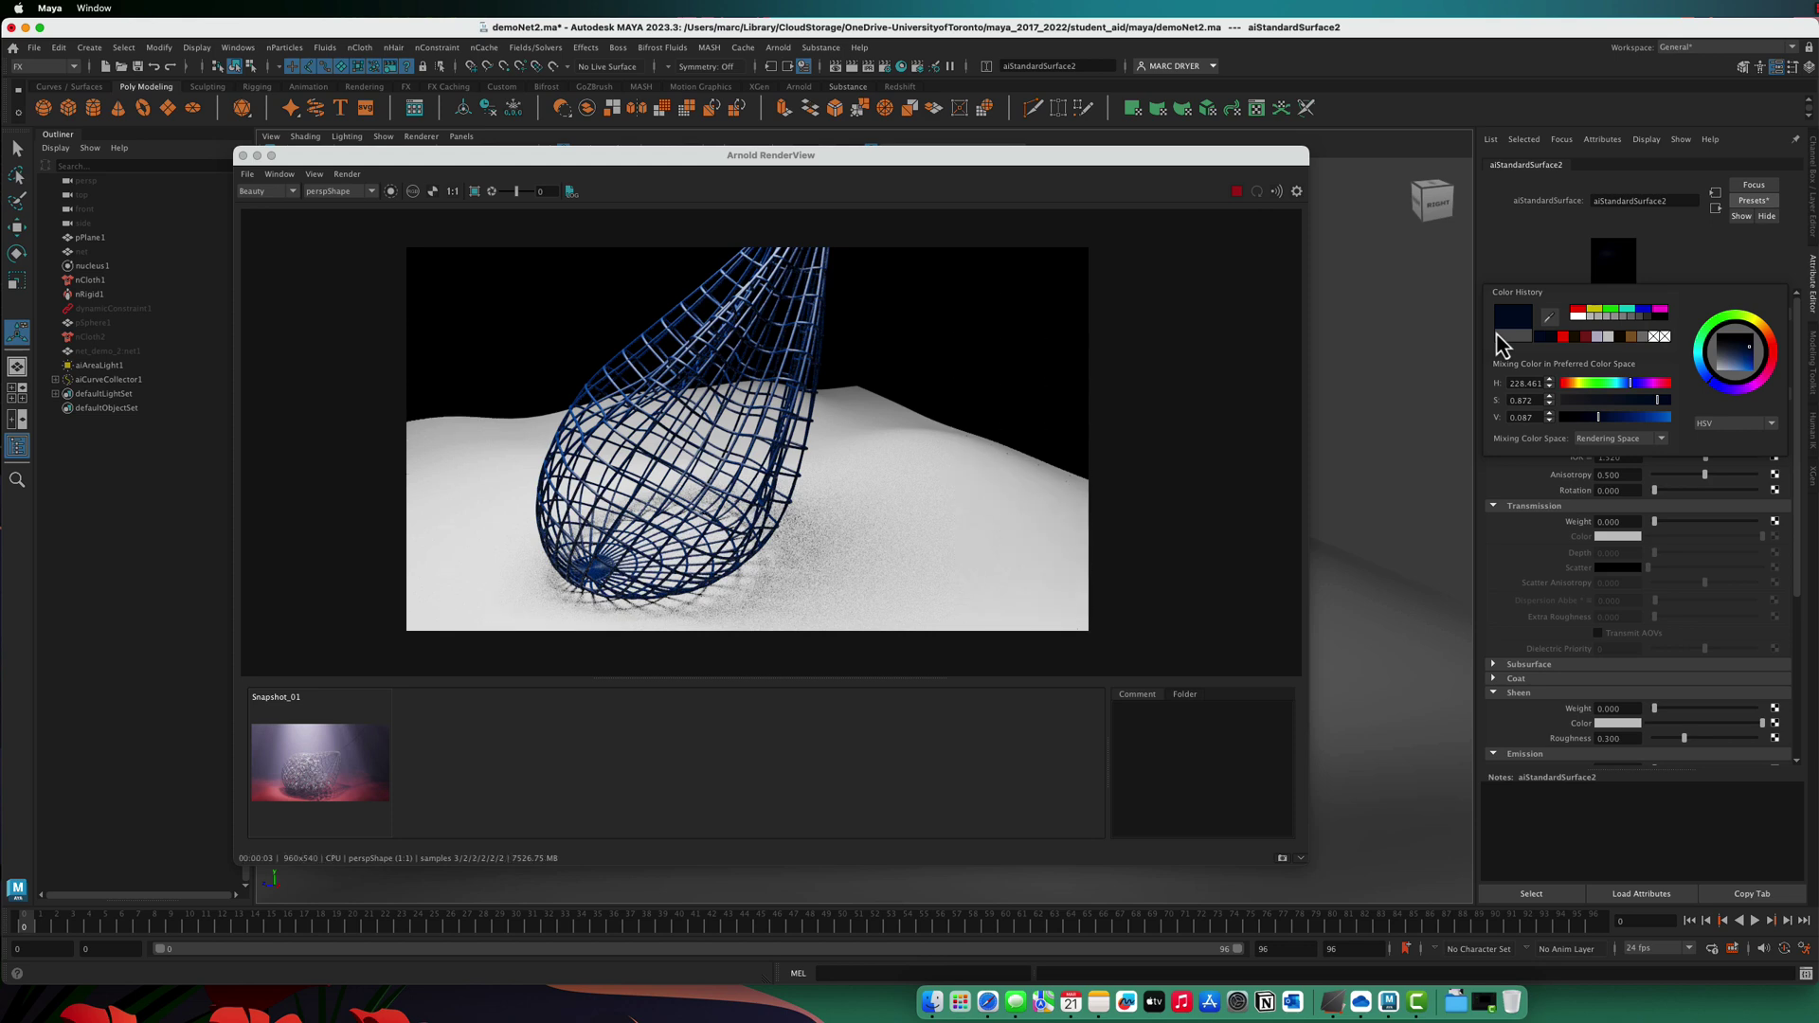
key(t)
alt+drag(1337, 308, 1343, 289)
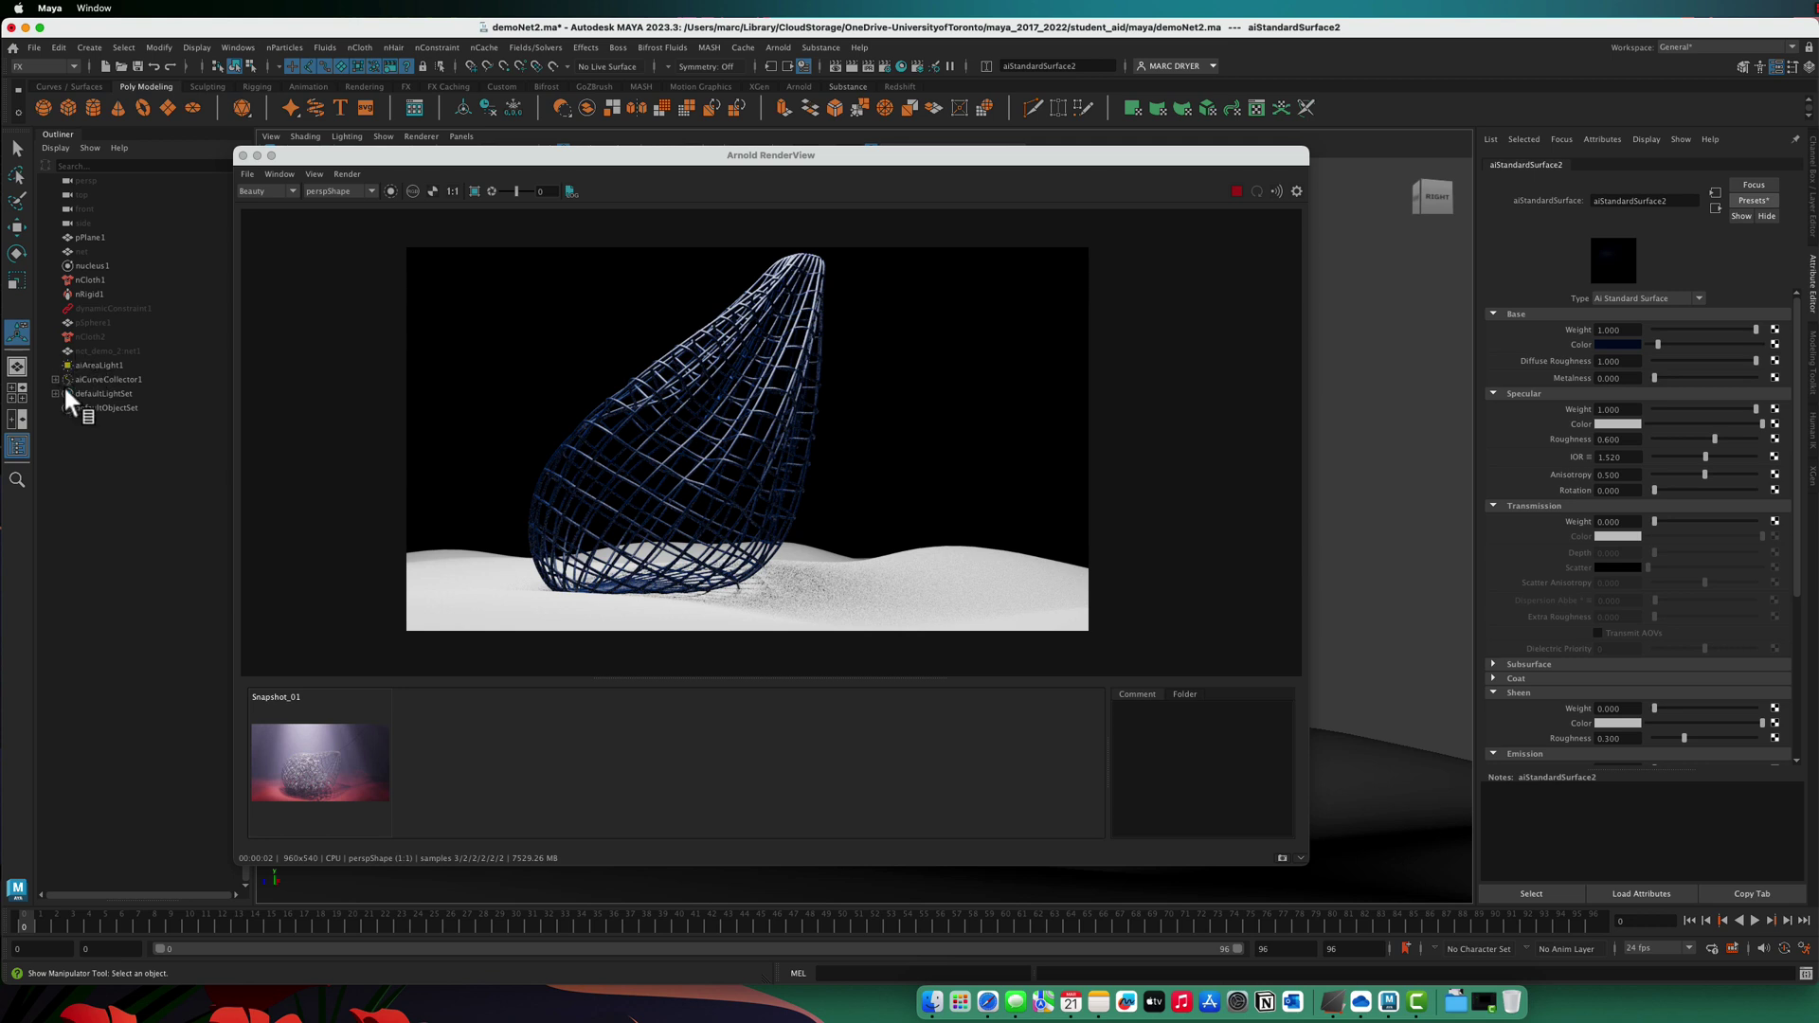
click(99, 379)
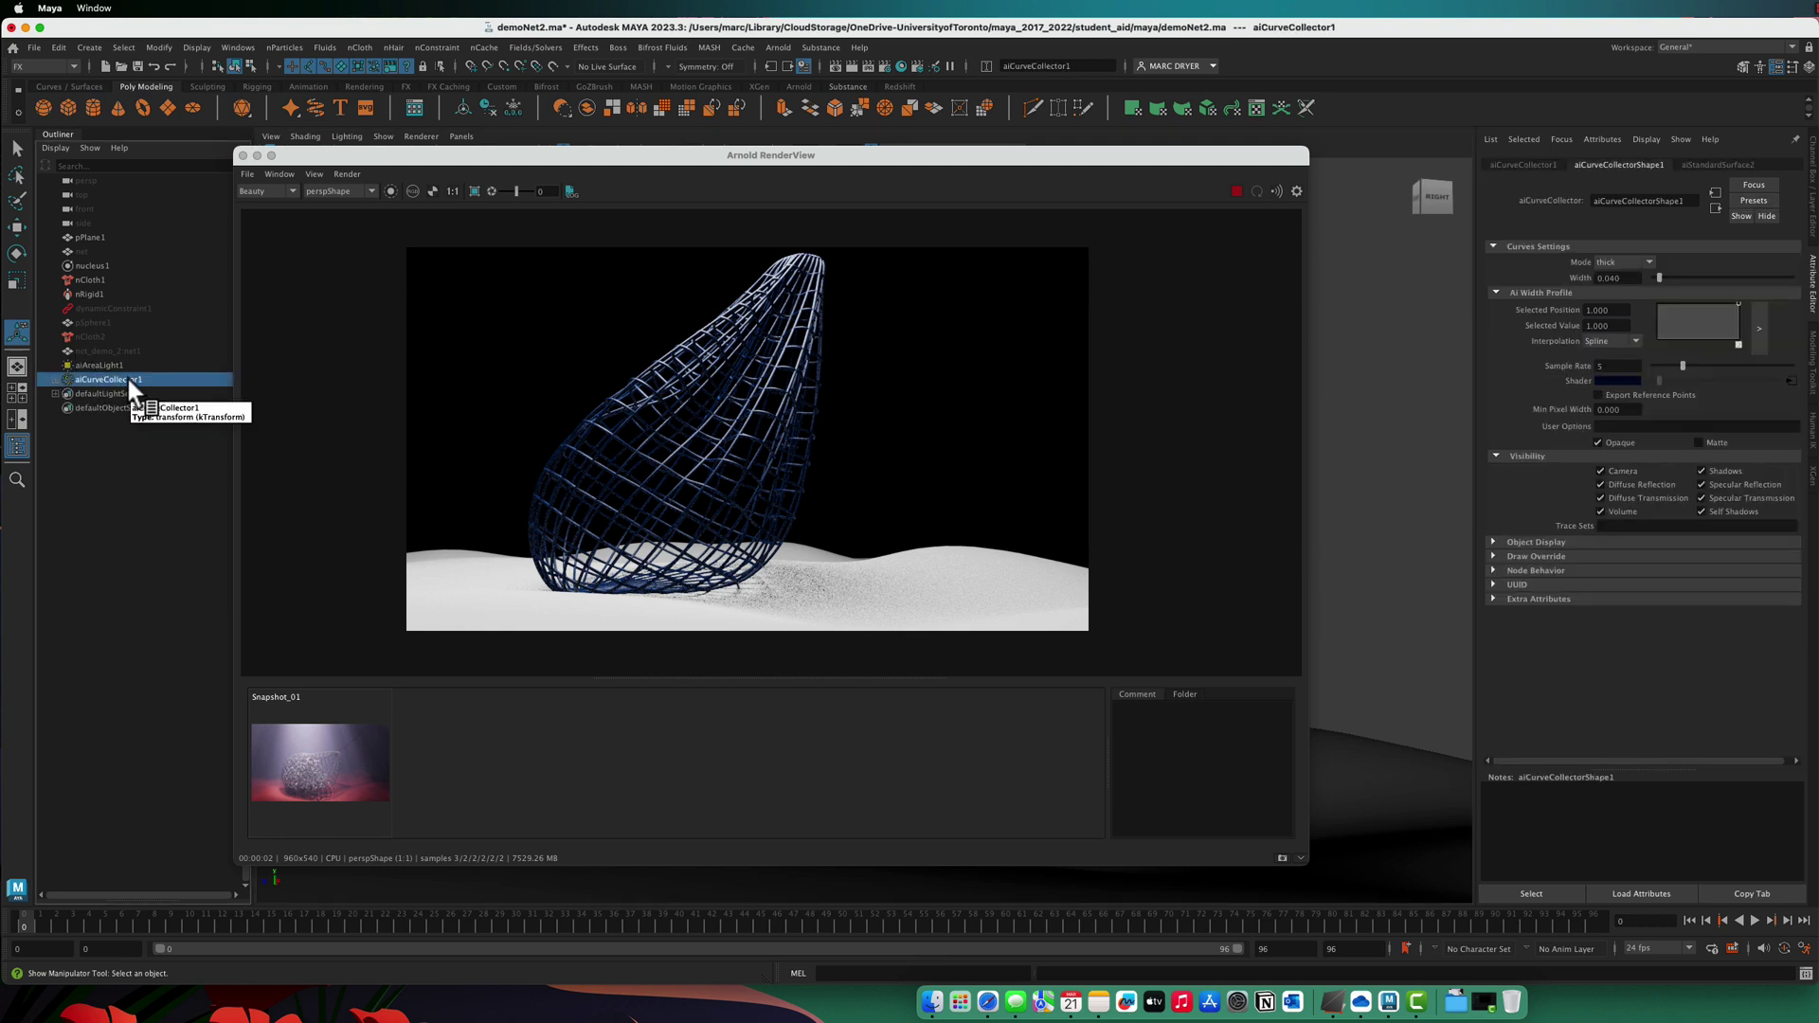